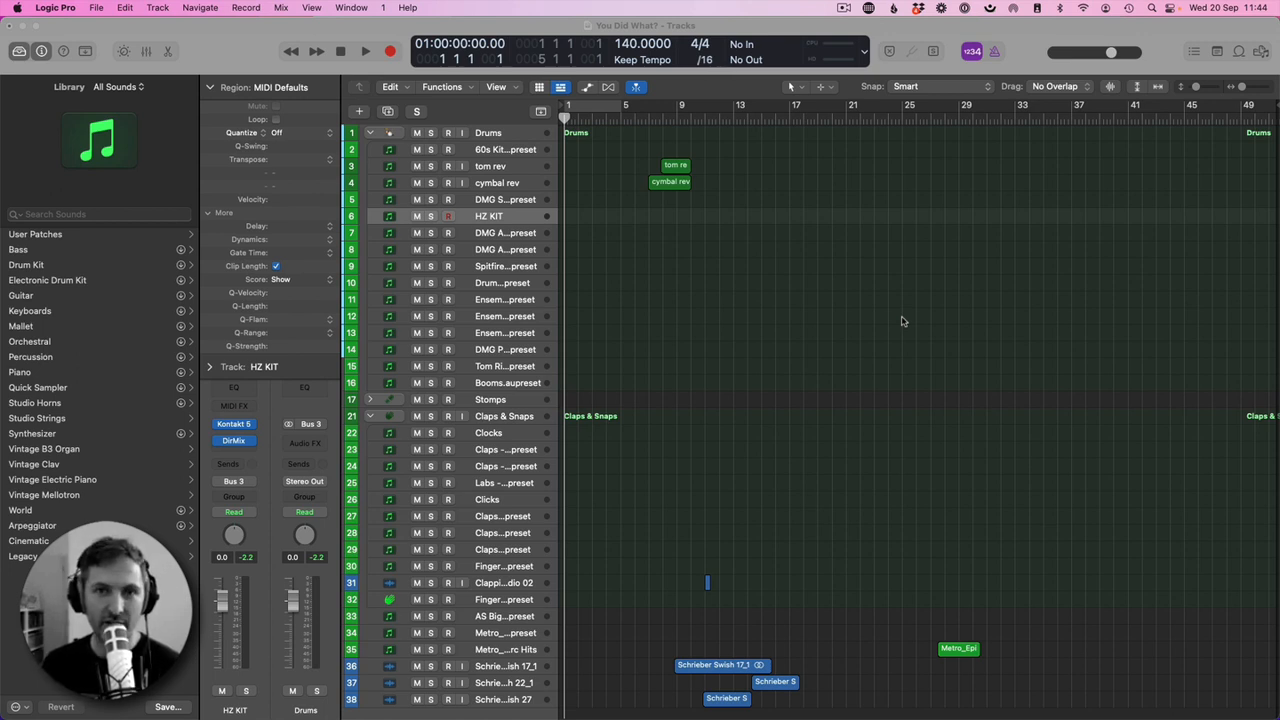
Step: Collapse the Claps & Snaps and Drums track stacks
{"action": "left_click", "coordinate": [760, 348]}
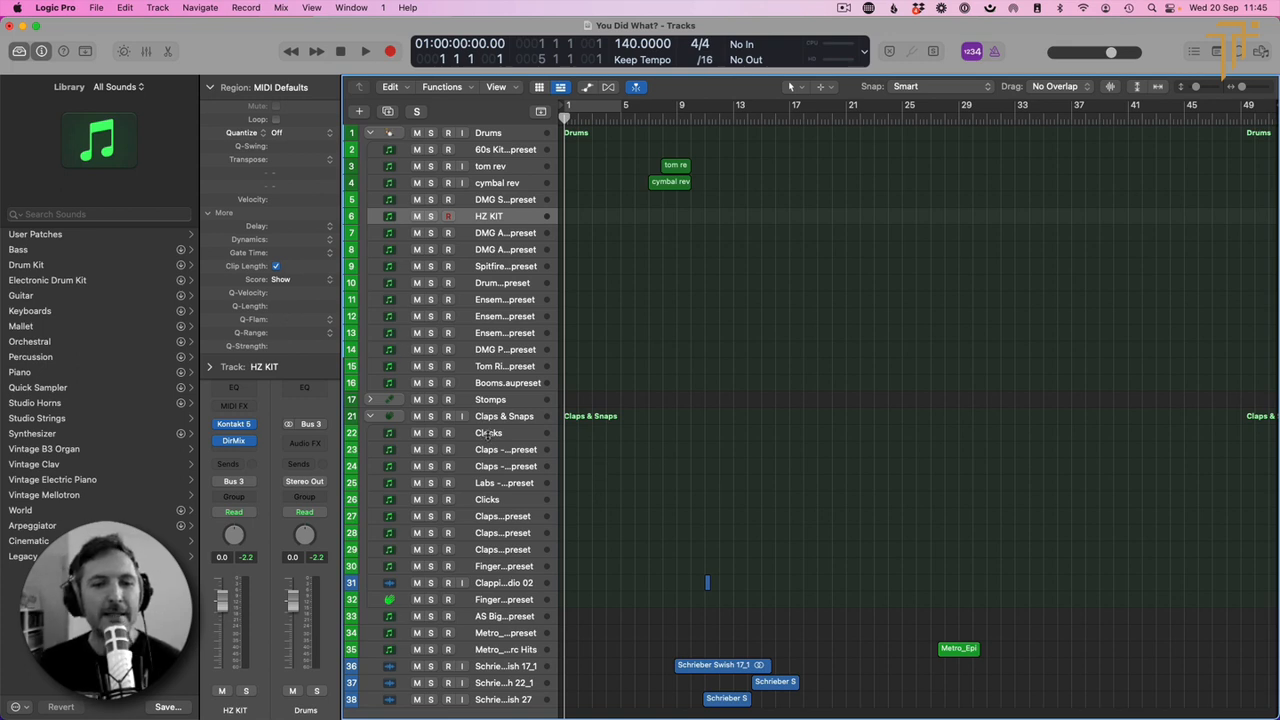
{"action": "left_click", "coordinate": [370, 416]}
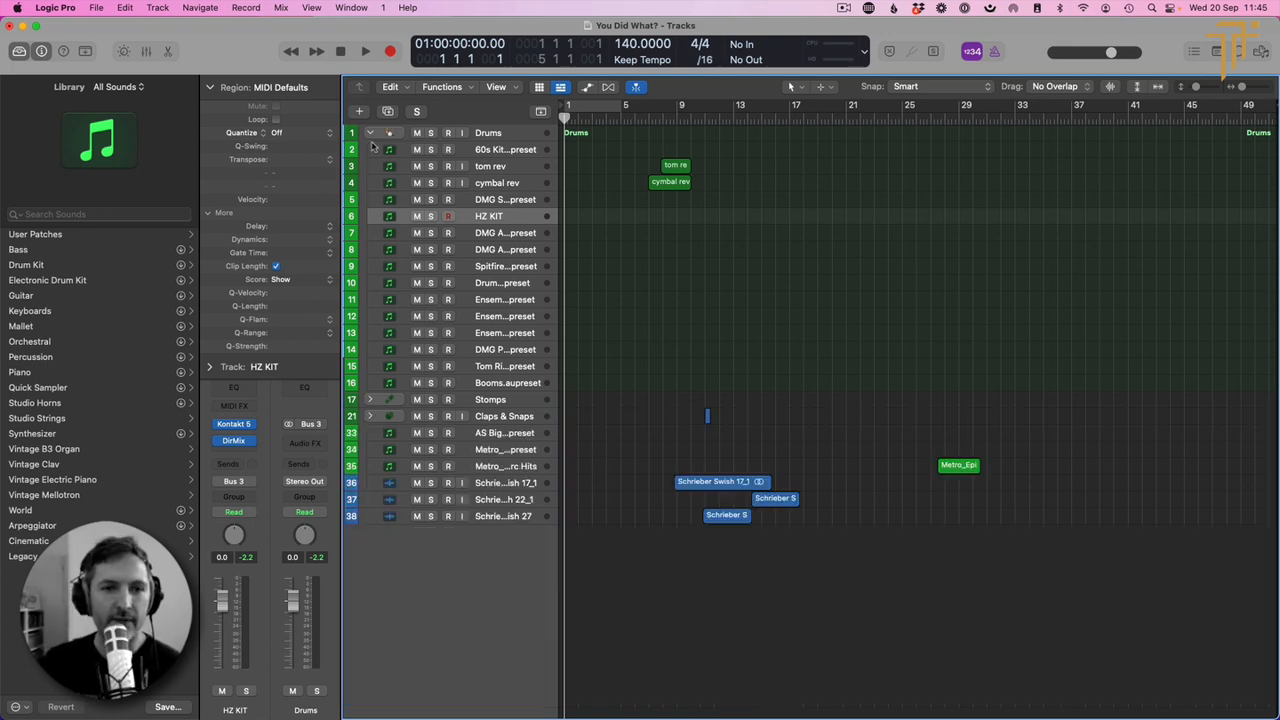
{"action": "left_click", "coordinate": [370, 133]}
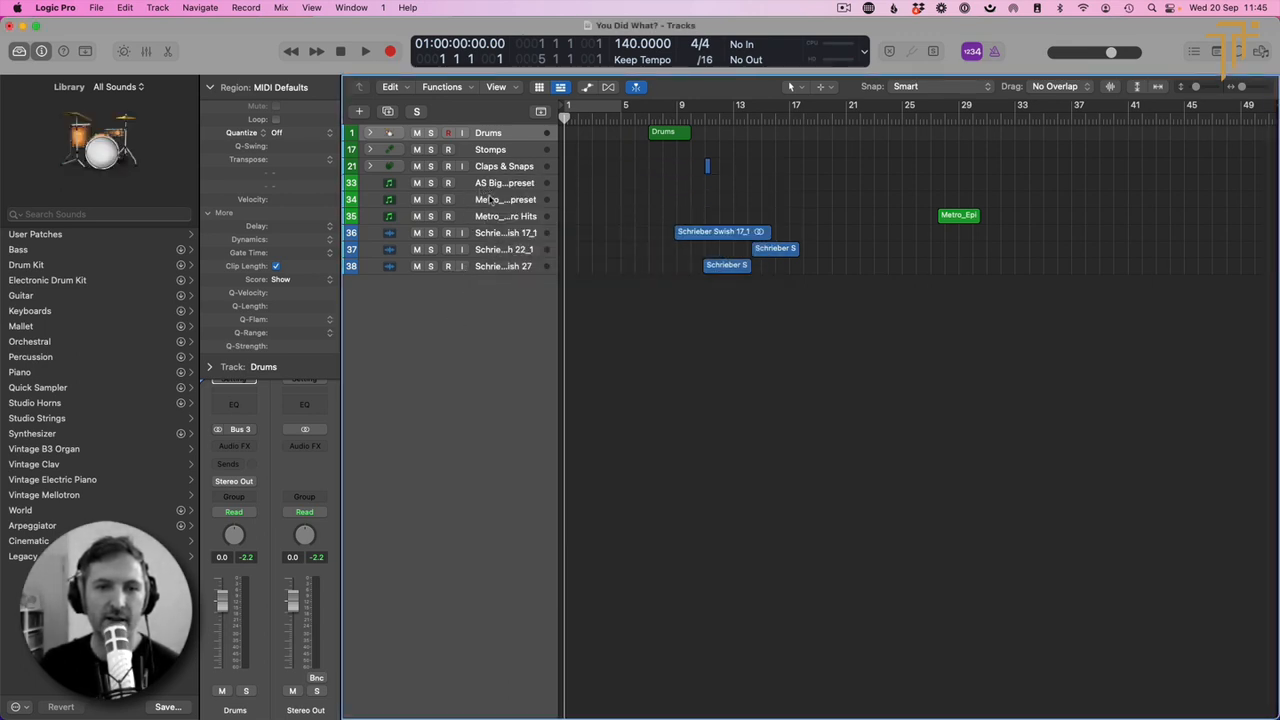
Step: Group the six loose tracks below Claps & Snaps, 33 to 38, into a summing track stack
{"action": "left_click", "coordinate": [488, 183]}
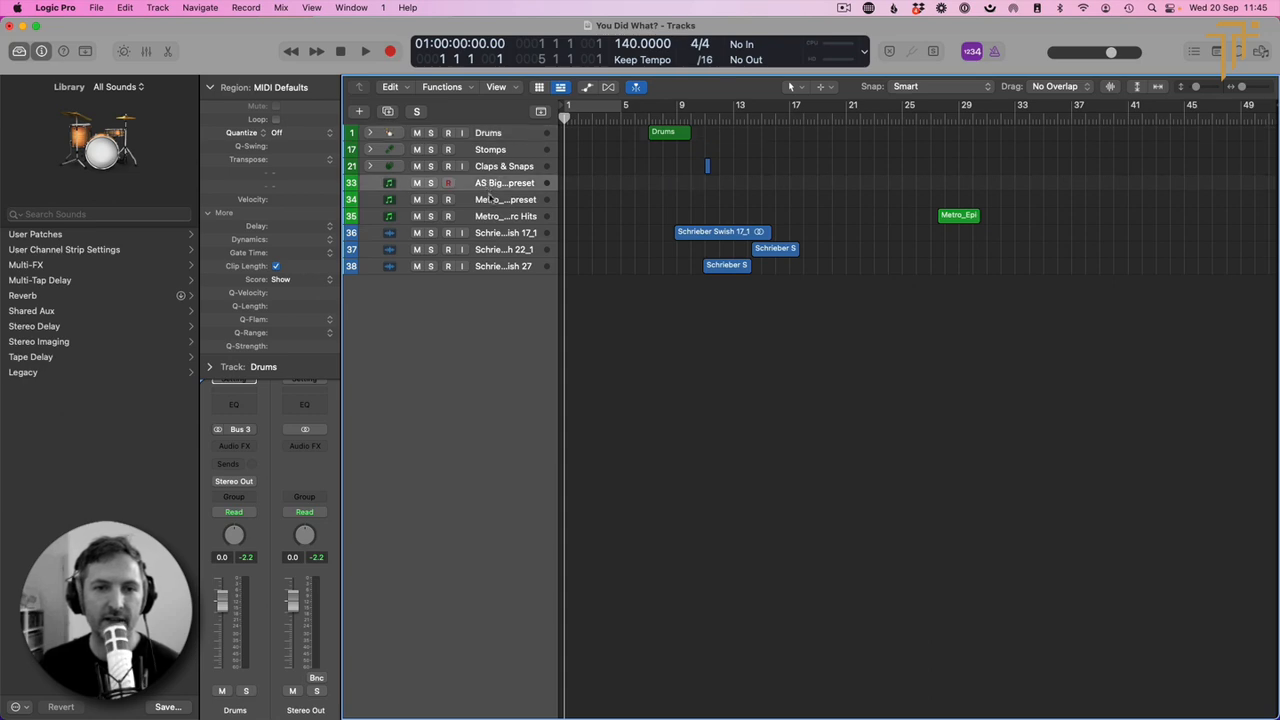
{"action": "left_click", "coordinate": [484, 268], "text": "shift"}
{"action": "right_click", "coordinate": [490, 186]}
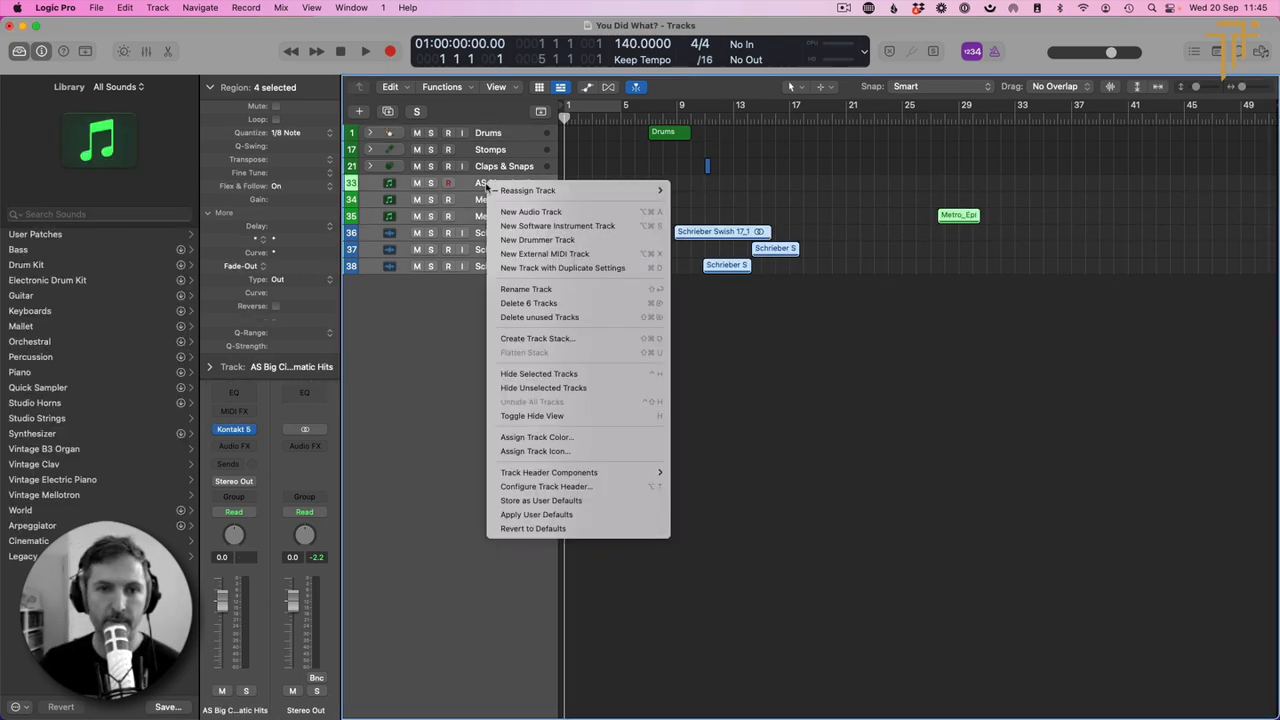
{"action": "left_click", "coordinate": [537, 340]}
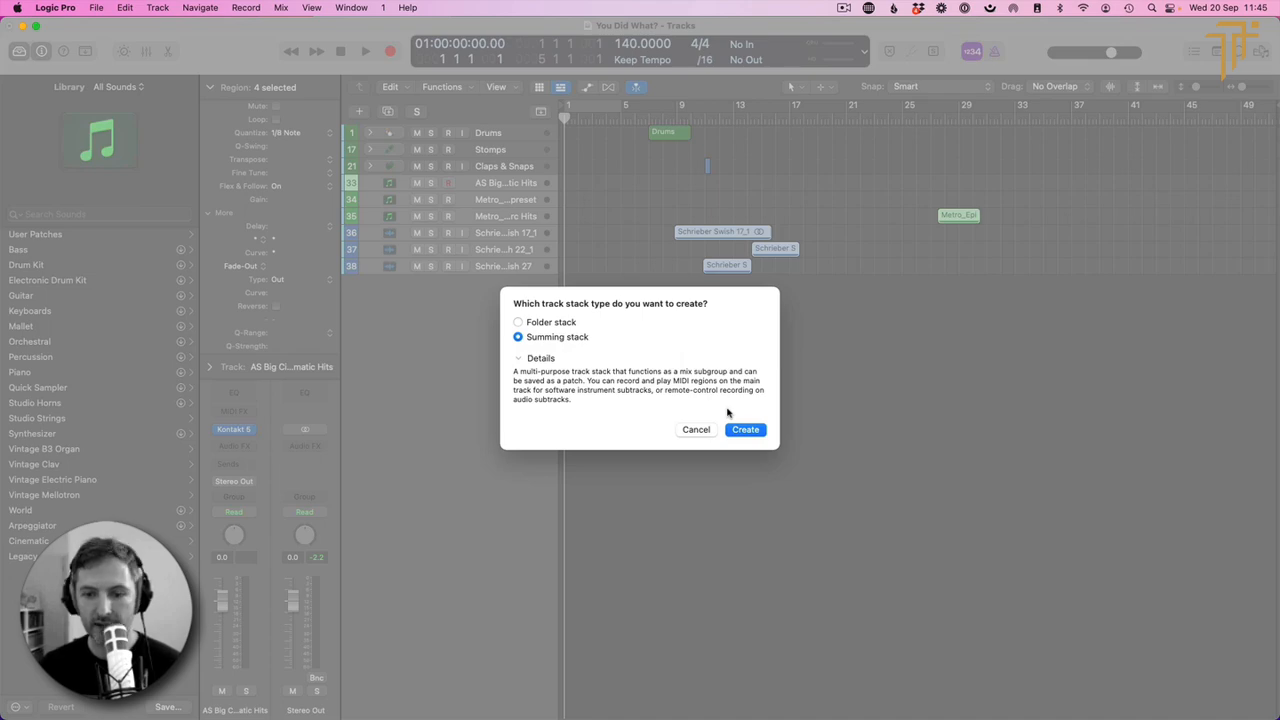
{"action": "left_click", "coordinate": [745, 429]}
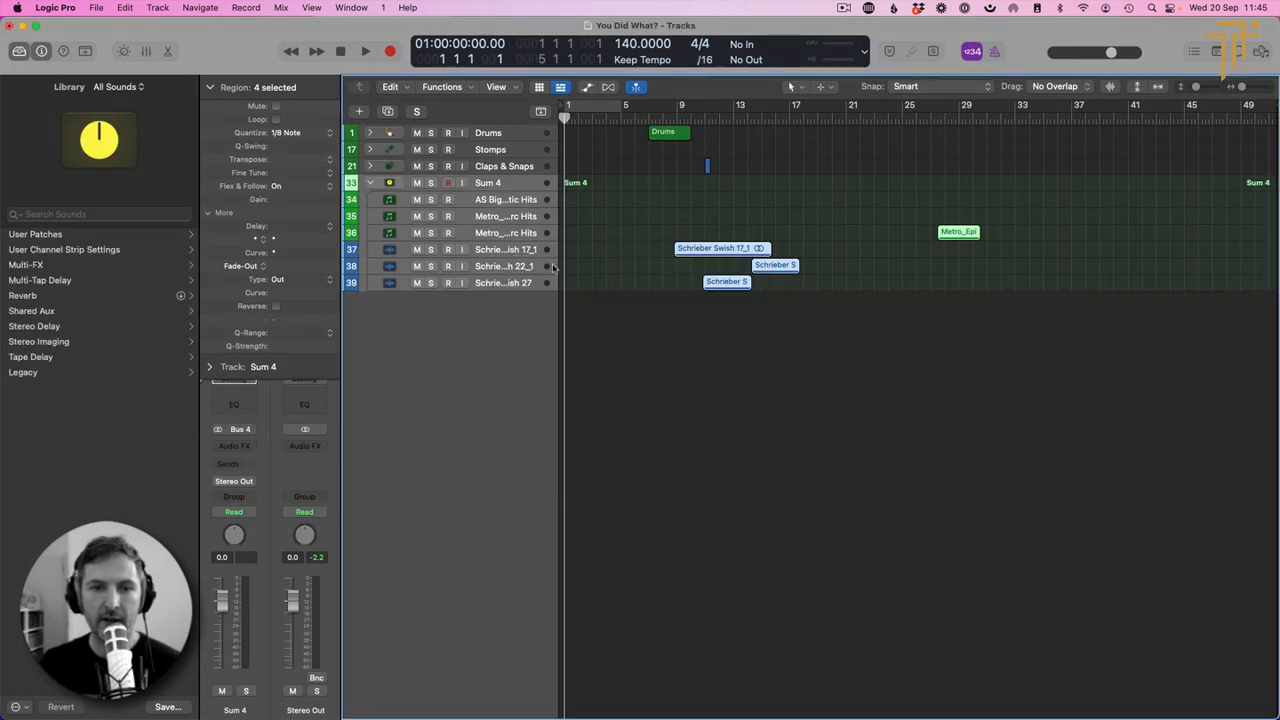
Step: Rename the new summing stack as Hits and collapse it
{"action": "double_click", "coordinate": [490, 183]}
{"action": "type", "text": "Hits"}
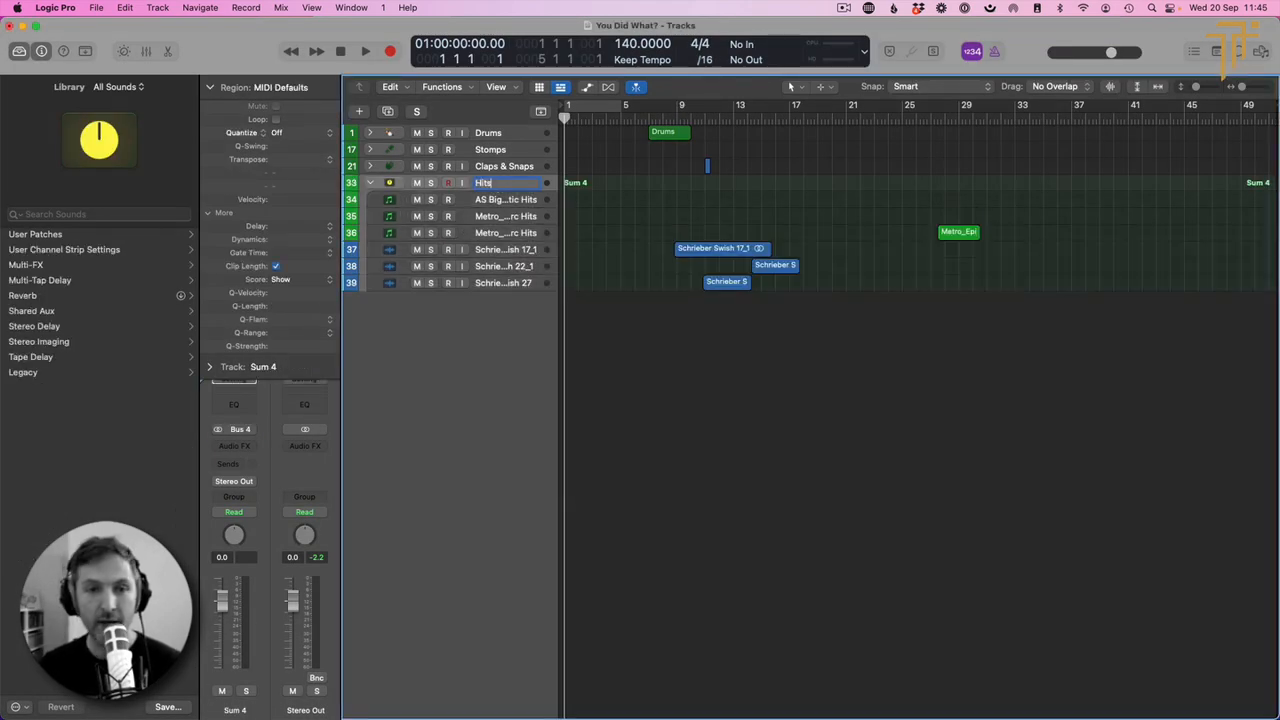
{"action": "key", "text": "Return"}
{"action": "left_click", "coordinate": [369, 182]}
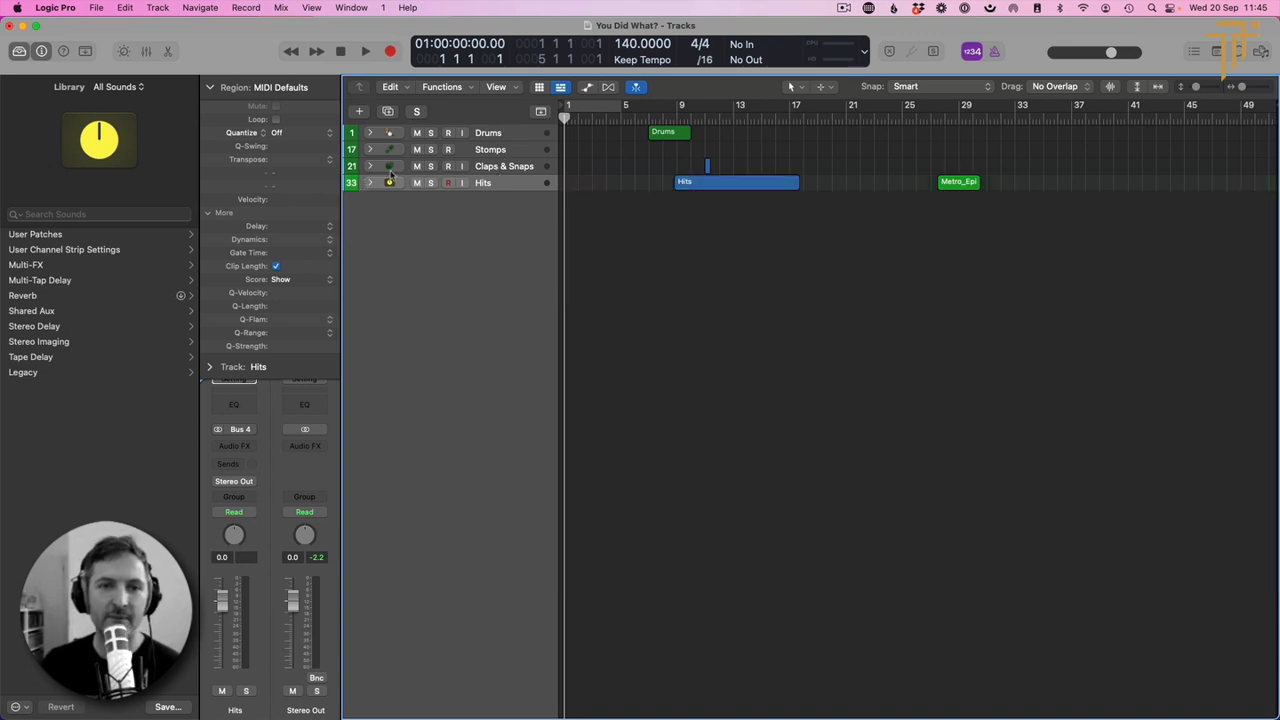
Step: Expand the Hits, Claps & Snaps, Stomps and Drums stacks and reduce the track height so every track fits in view
{"action": "left_click", "coordinate": [370, 167]}
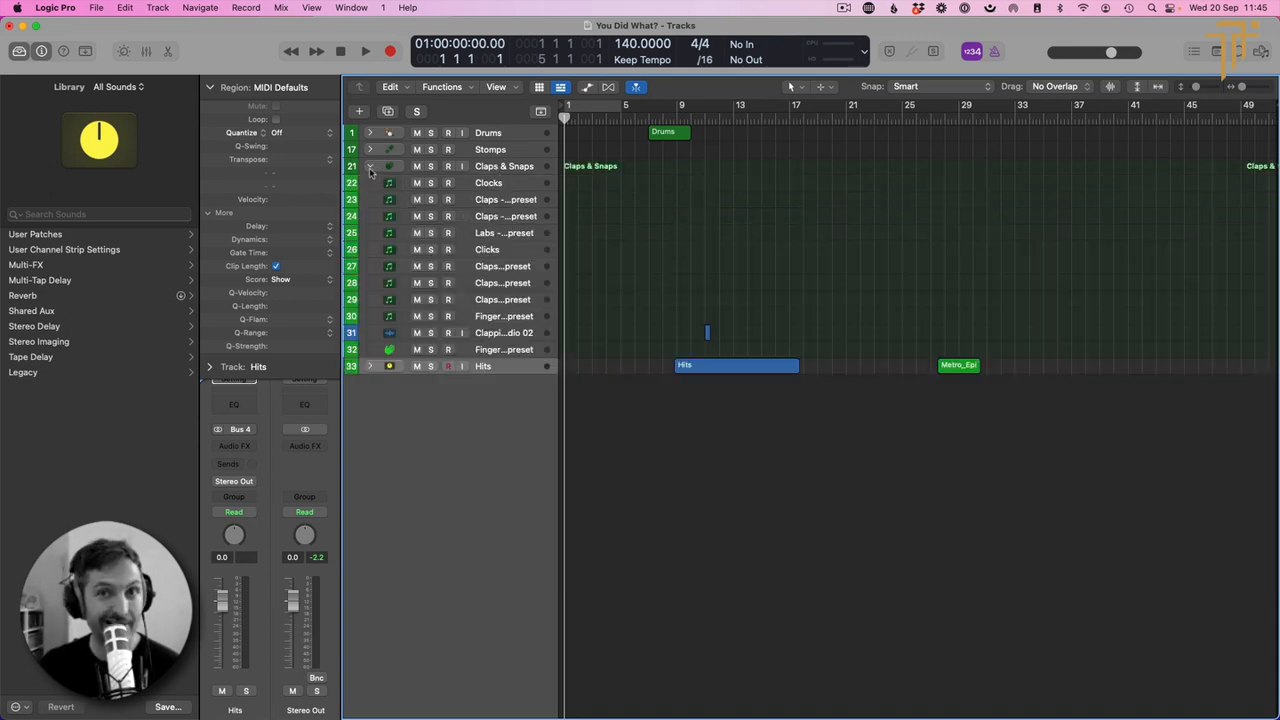
{"action": "left_click", "coordinate": [370, 167]}
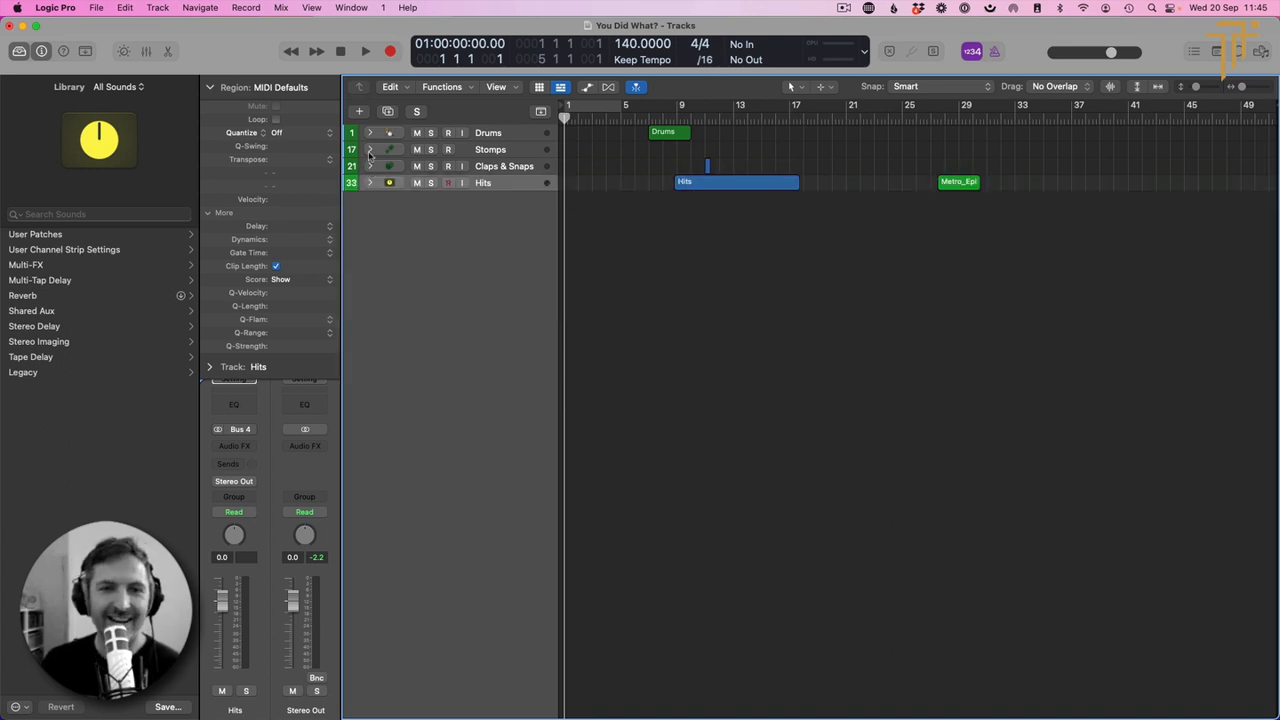
{"action": "left_click", "coordinate": [370, 183]}
{"action": "left_click", "coordinate": [370, 166]}
{"action": "left_click", "coordinate": [370, 149]}
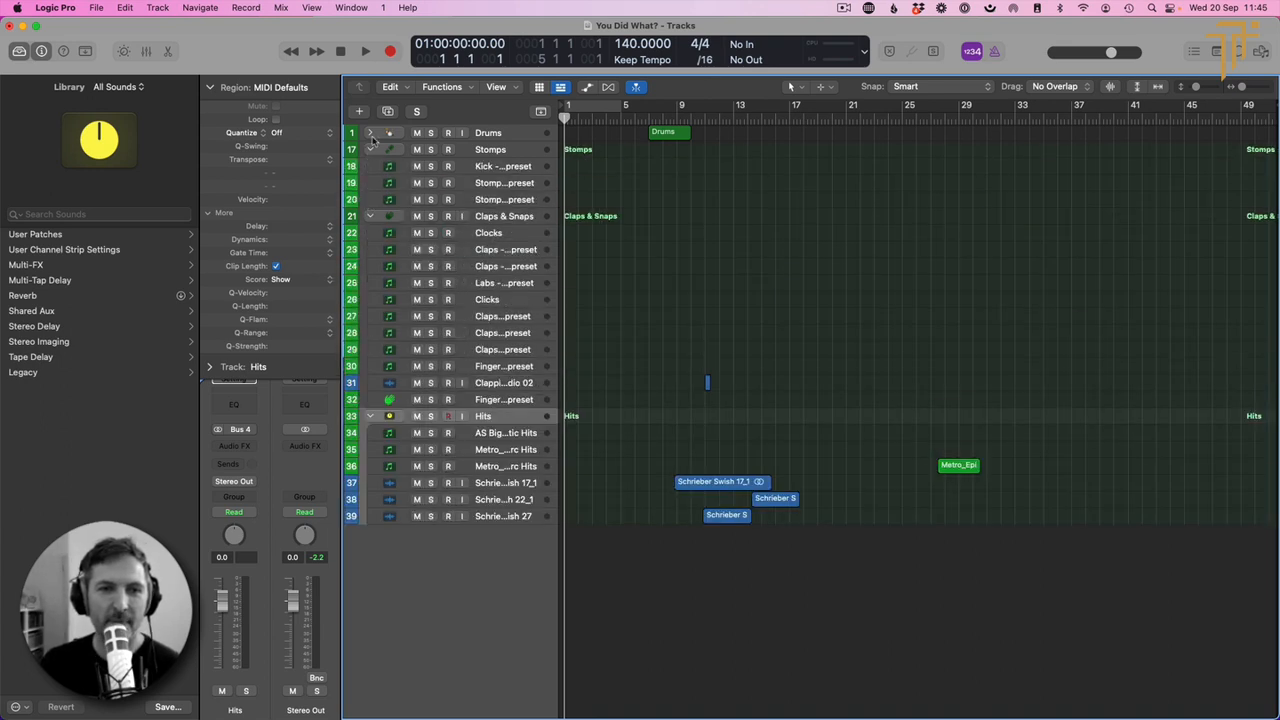
{"action": "left_click", "coordinate": [370, 133]}
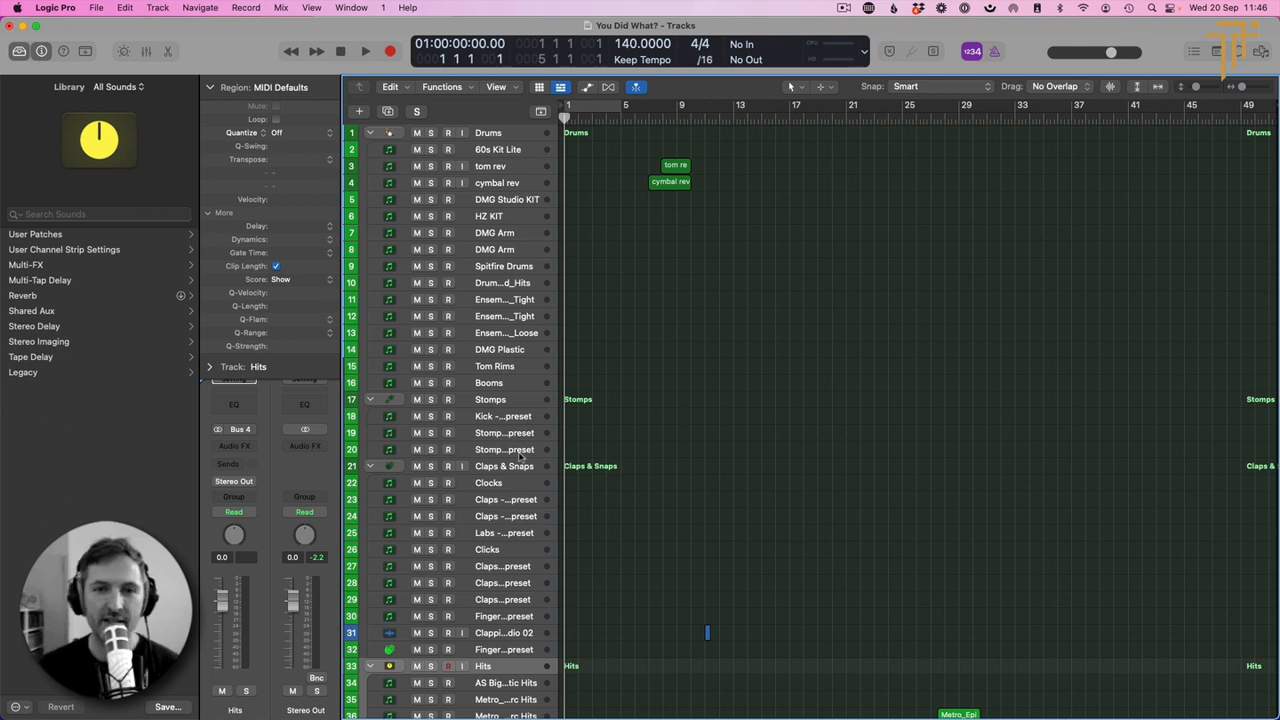
{"action": "scroll", "coordinate": [690, 349], "scroll_direction": "down", "scroll_amount": 4}
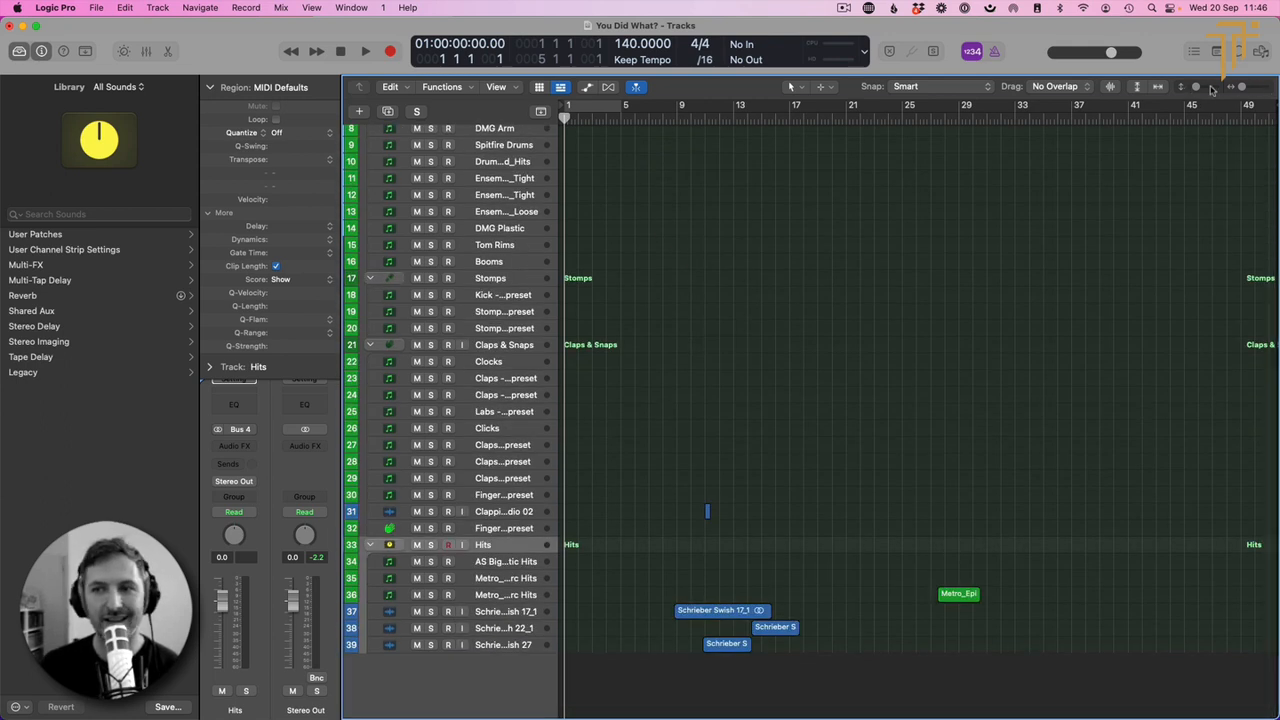
{"action": "left_click_drag", "start_coordinate": [1210, 90], "coordinate": [1188, 90]}
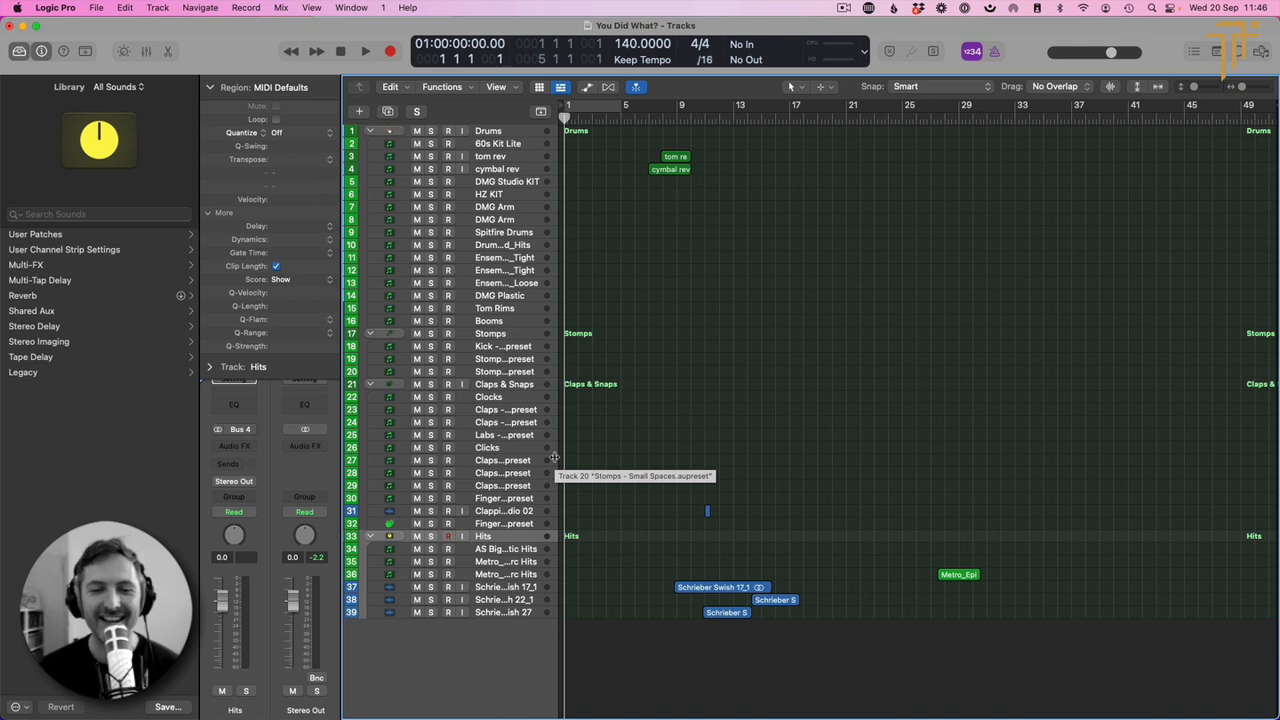
Step: Select the Clocks track and audition the project tempo with the metronome on, turning the metronome off when finished
{"action": "left_click", "coordinate": [503, 395]}
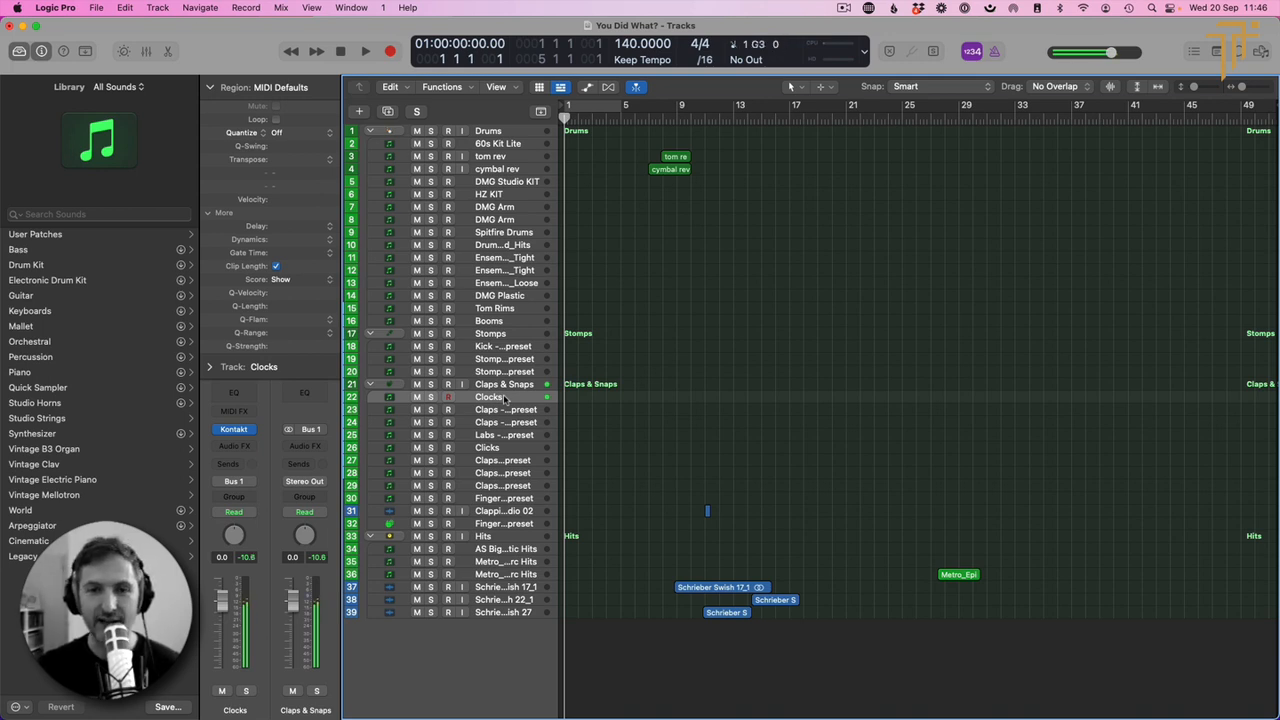
{"action": "left_click", "coordinate": [995, 51]}
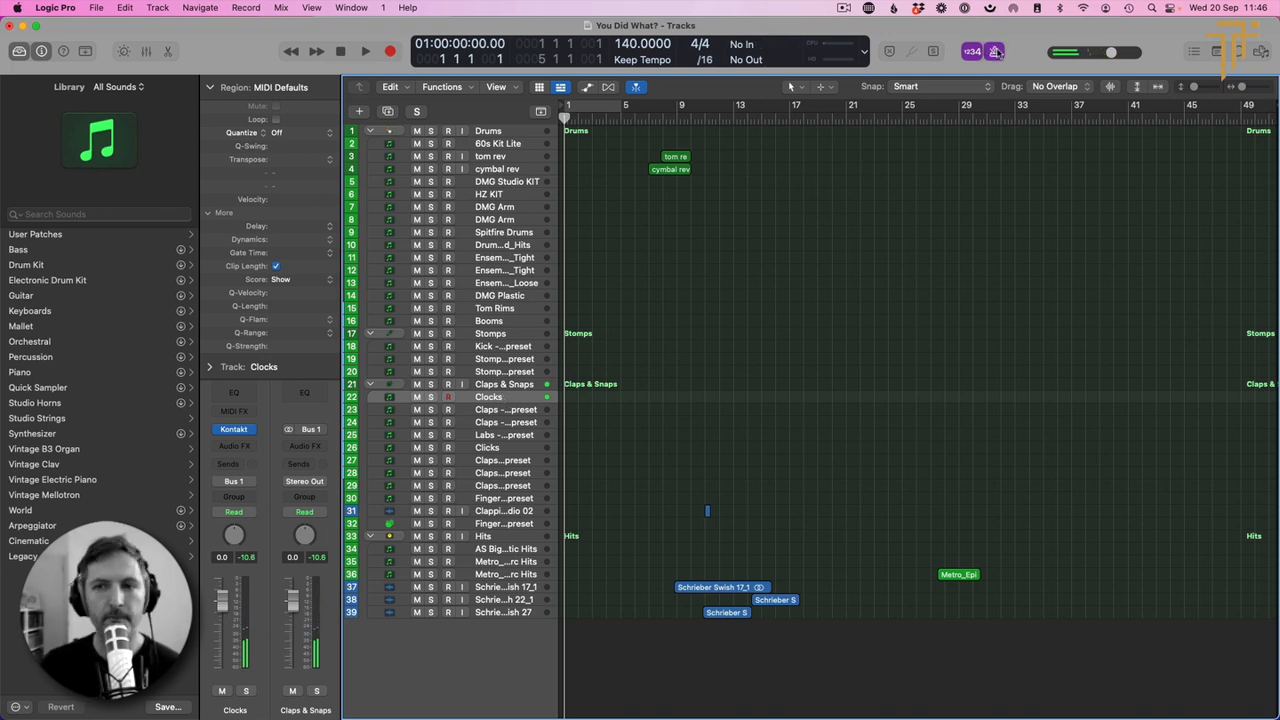
{"action": "key", "text": "space"}
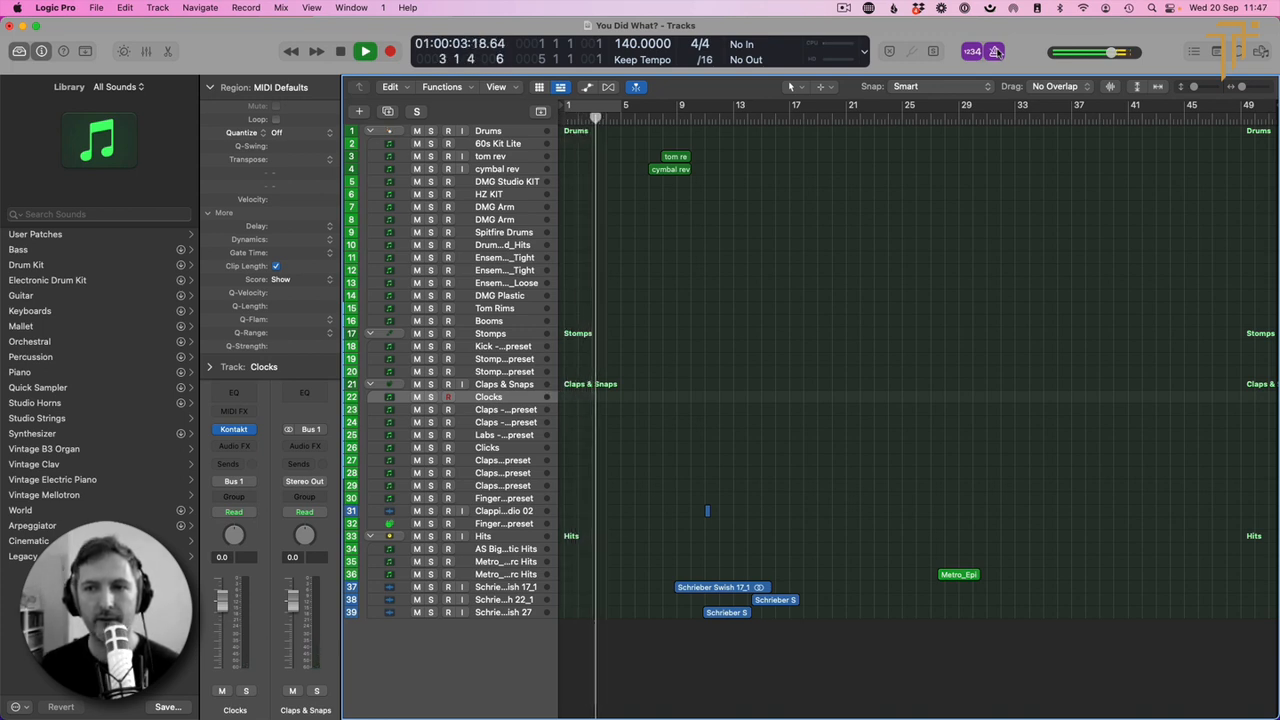
{"action": "key", "text": "space"}
{"action": "left_click", "coordinate": [995, 51]}
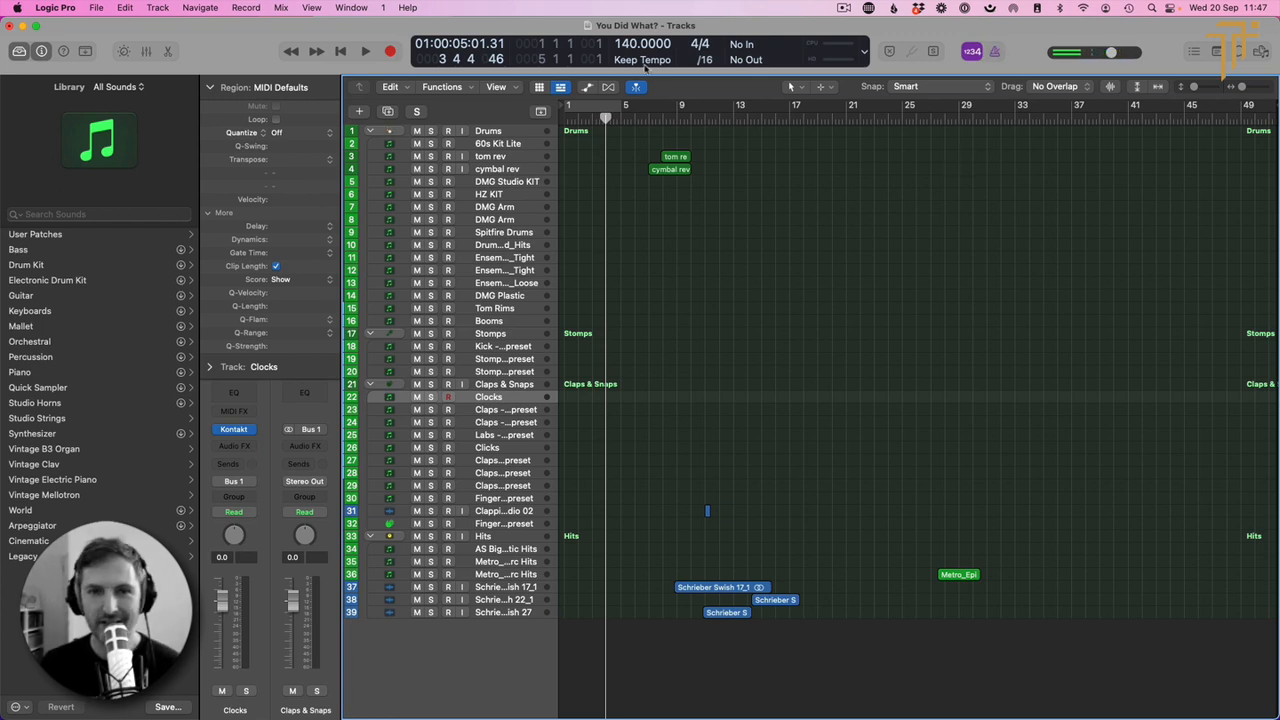
Step: Set the project tempo to 145 BPM
{"action": "double_click", "coordinate": [620, 44]}
{"action": "type", "text": "1"}
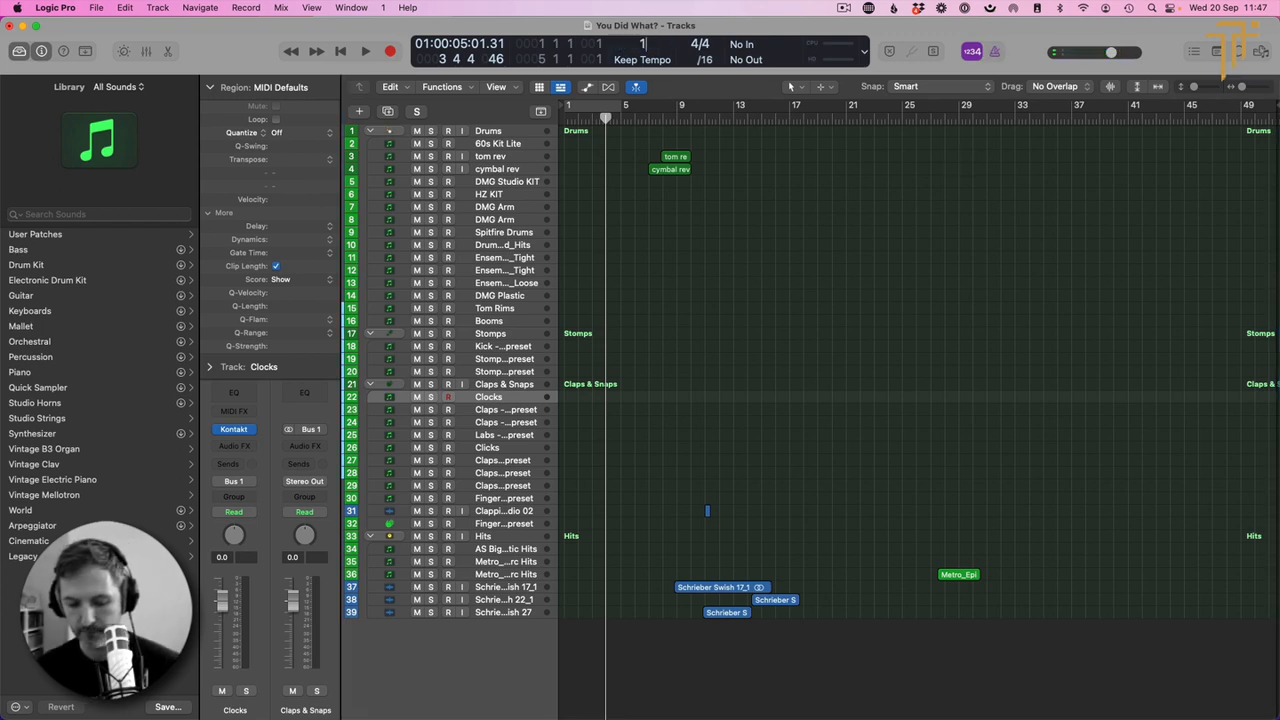
{"action": "type", "text": "45"}
{"action": "key", "text": "Return"}
Step: Record a four-bar MIDI part on the Clocks track from the start of the project
{"action": "key", "text": "Return"}
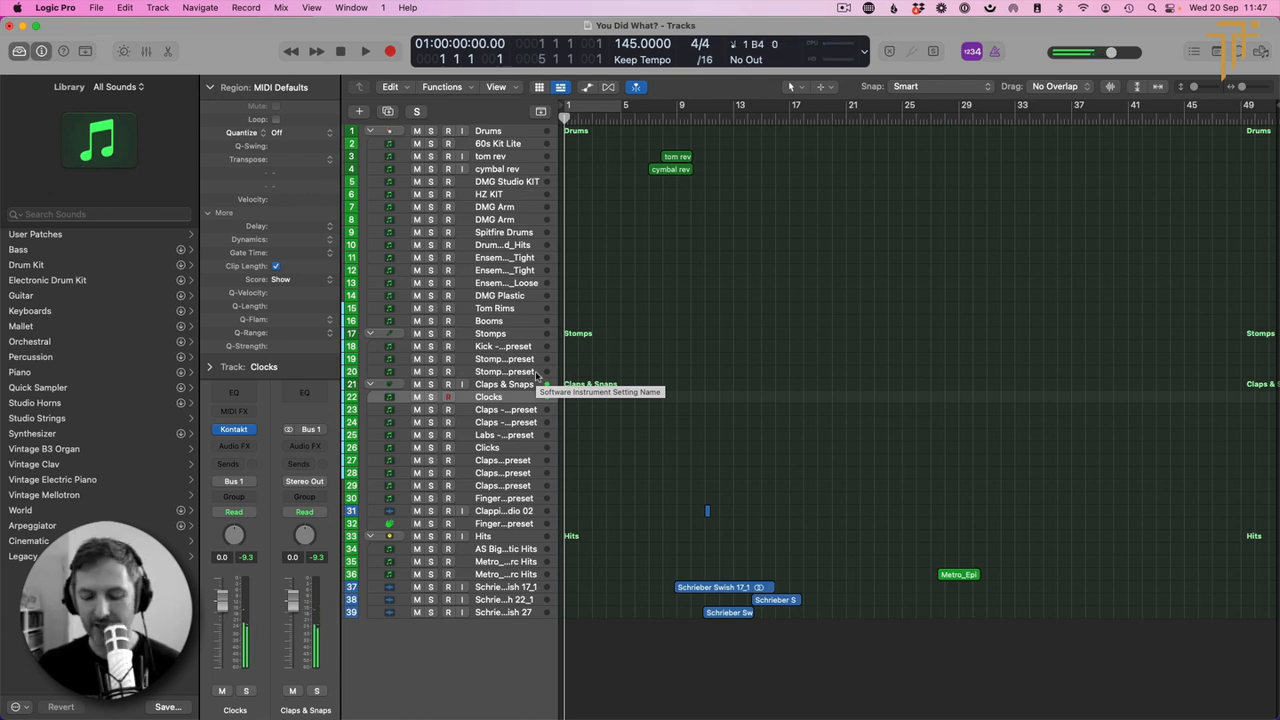
{"action": "key", "text": "r"}
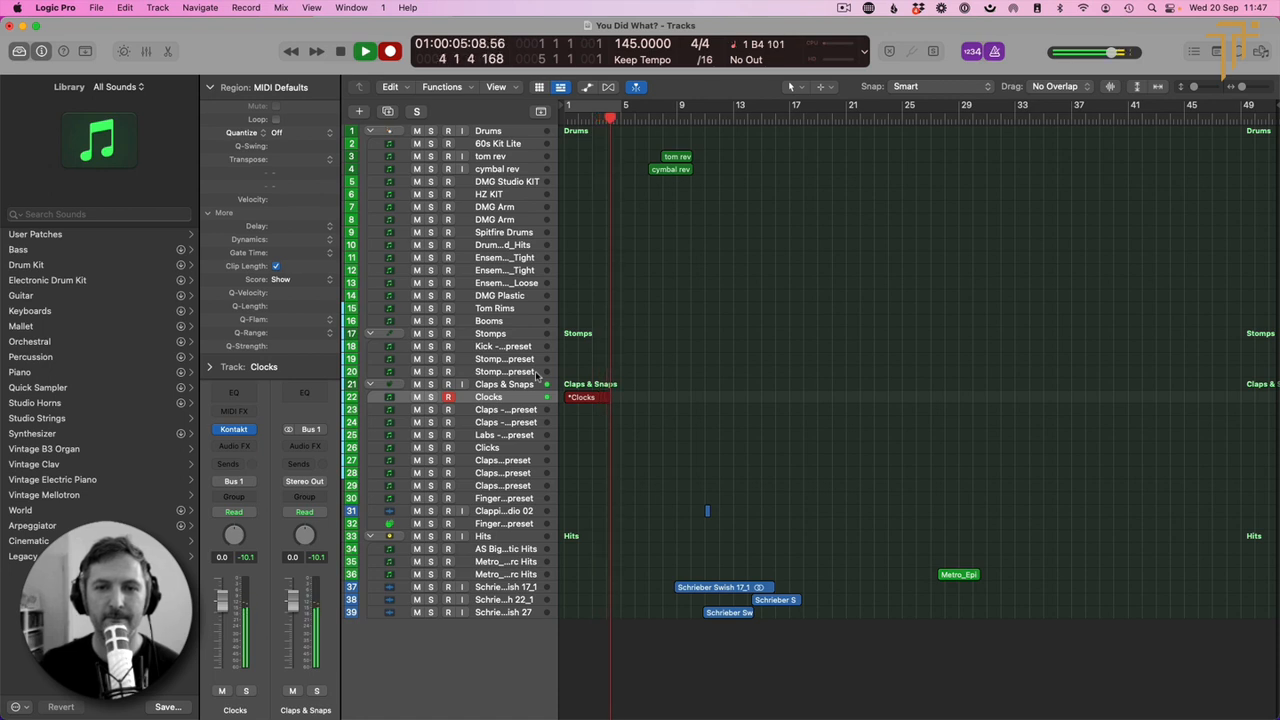
{"action": "key", "text": "space"}
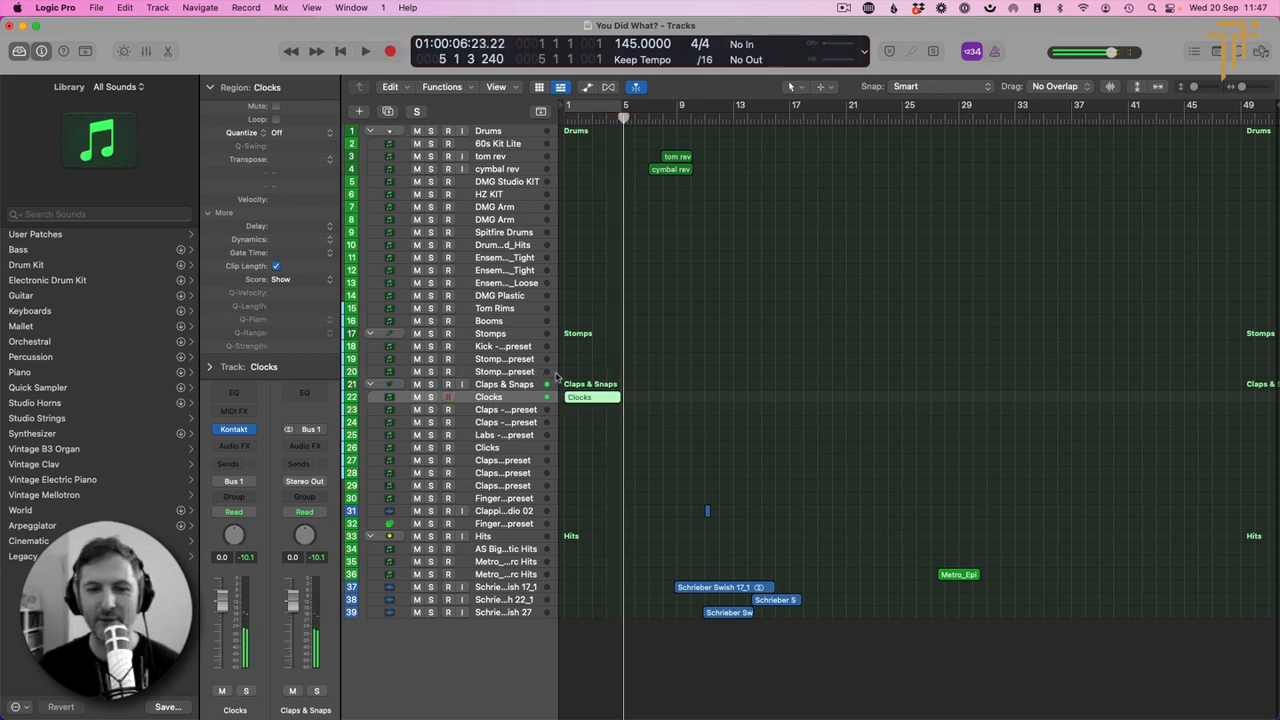
Step: Inspect the recorded Clocks notes in the Piano Roll, close it, and play the part back from the start
{"action": "double_click", "coordinate": [600, 405]}
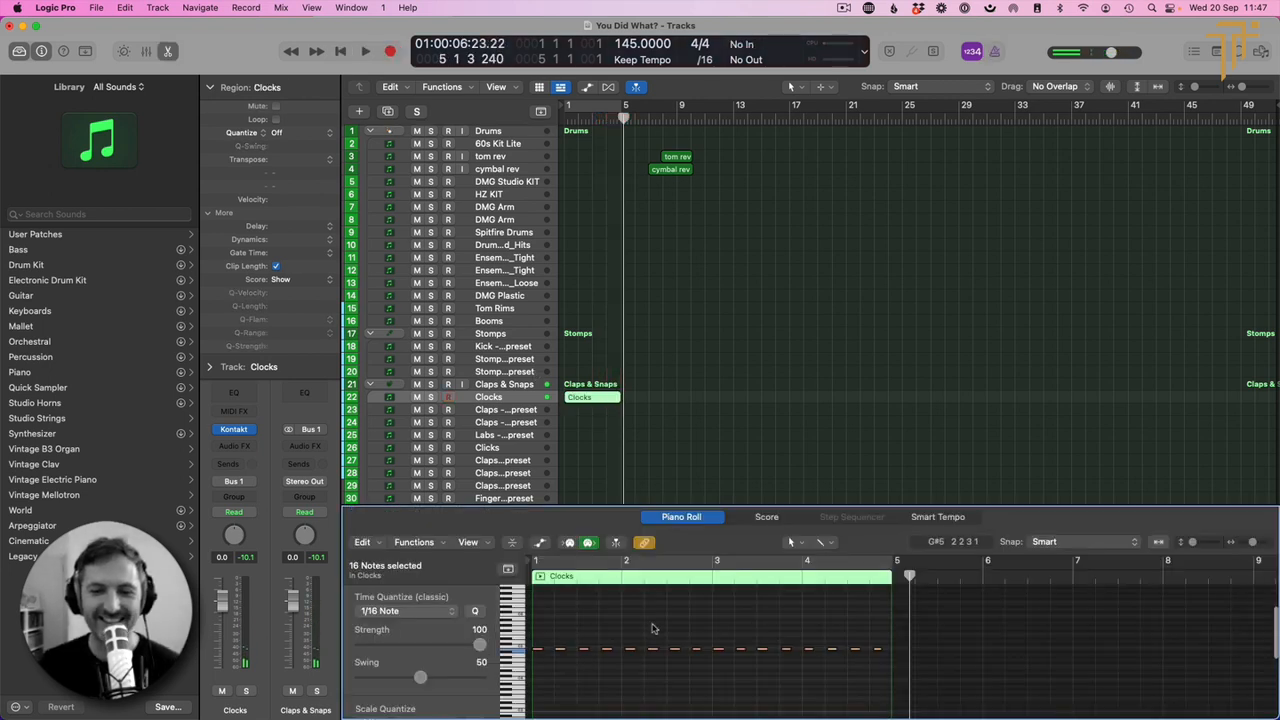
{"action": "key", "text": "p"}
{"action": "key", "text": "Return"}
{"action": "key", "text": "space"}
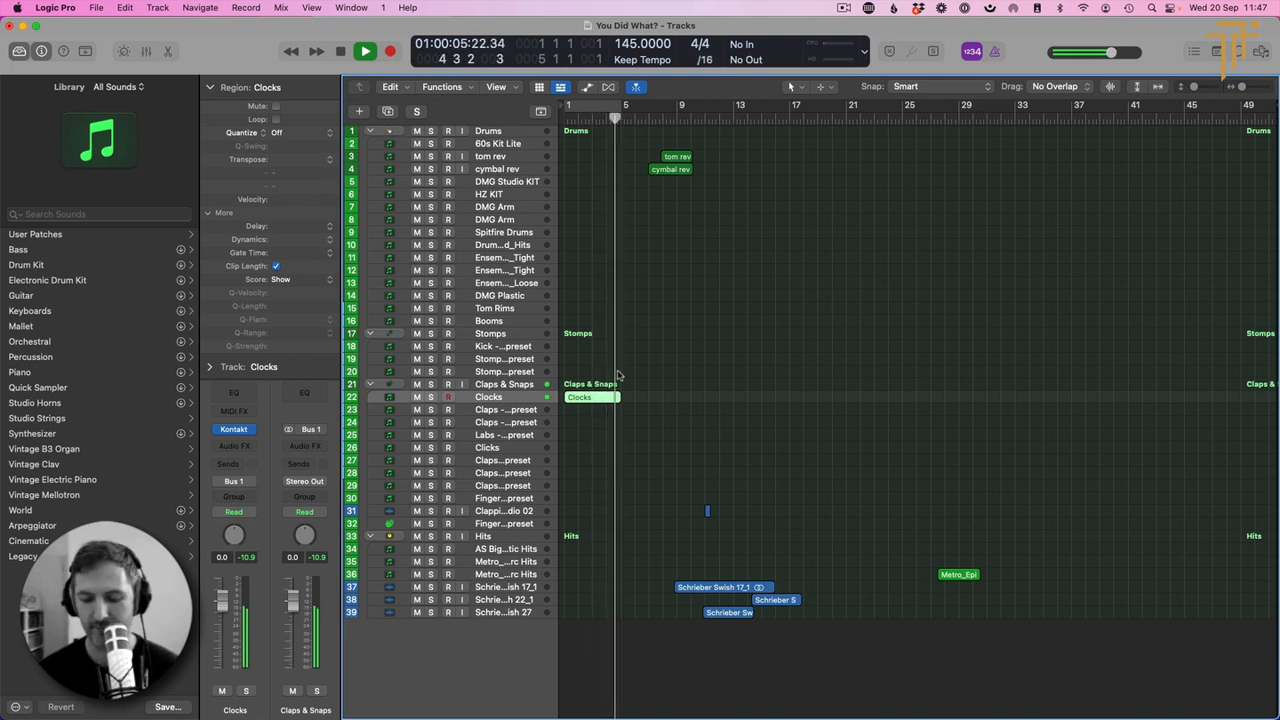
{"action": "key", "text": "space"}
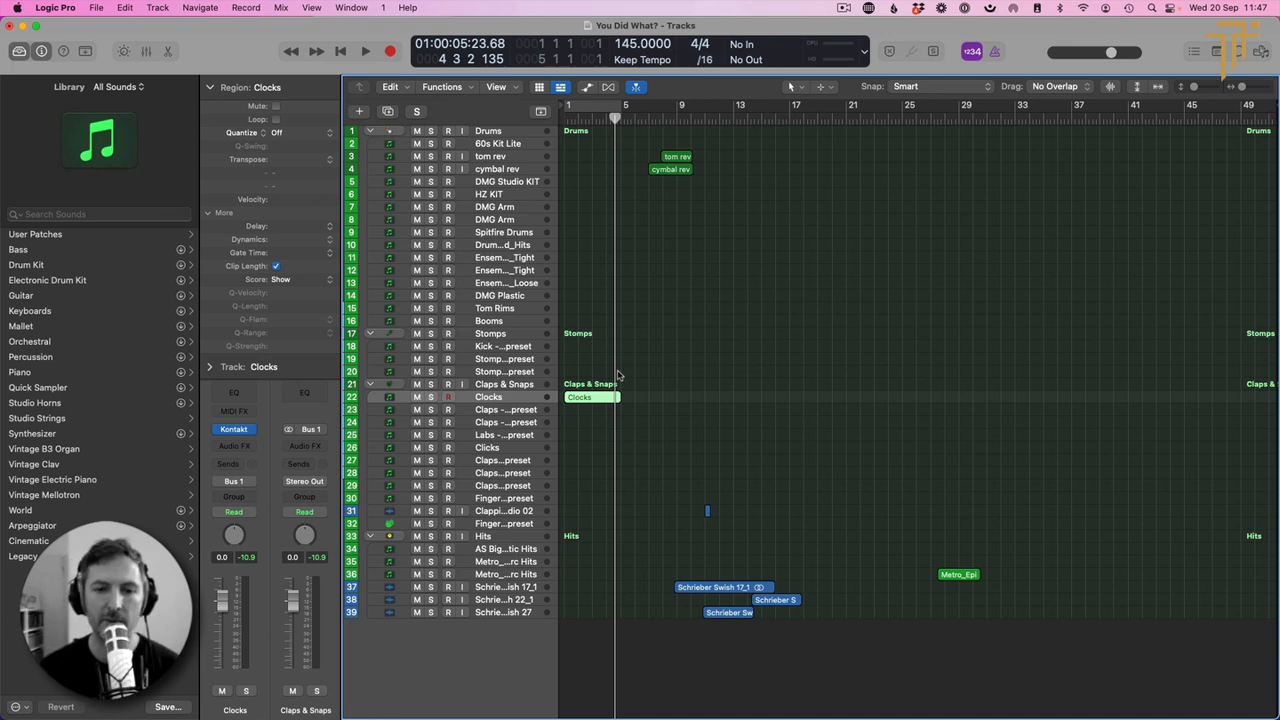
Step: Audition the two Ensemble Tight tracks and record a short part from bar 4 on the second one, track 12
{"action": "left_click", "coordinate": [530, 259]}
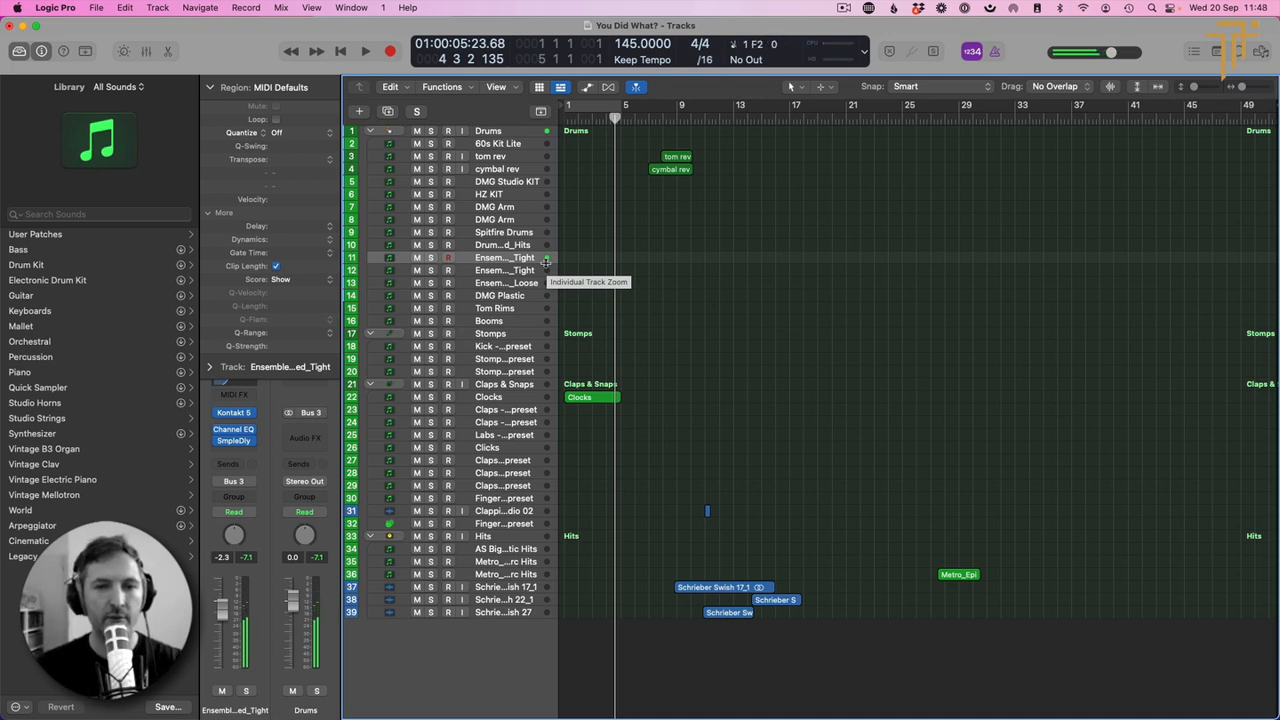
{"action": "left_click", "coordinate": [537, 270]}
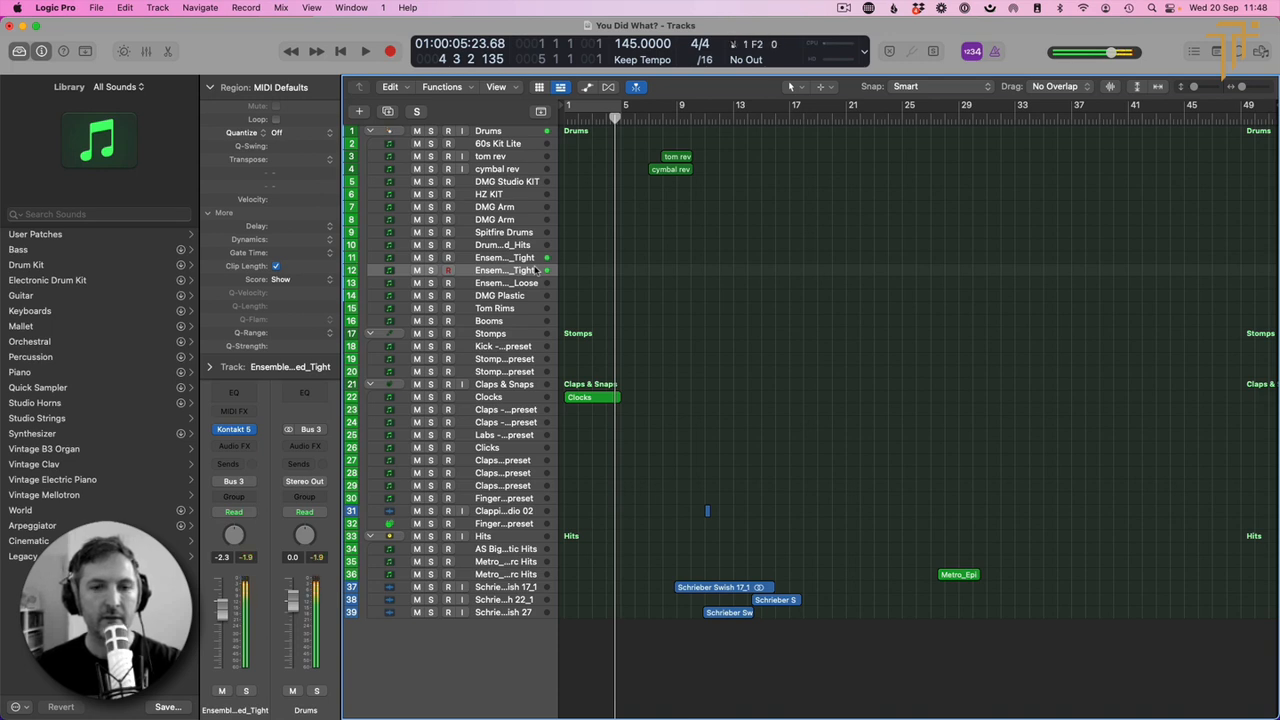
{"action": "key", "text": "space"}
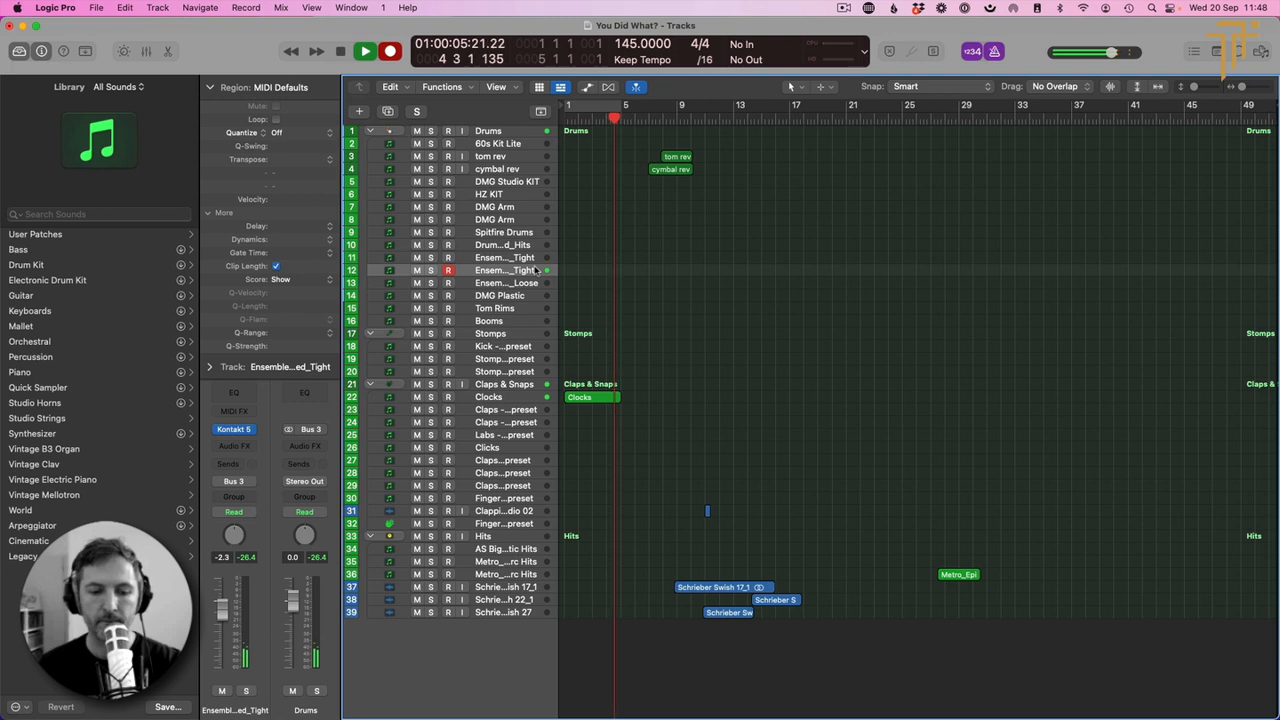
{"action": "key", "text": "space"}
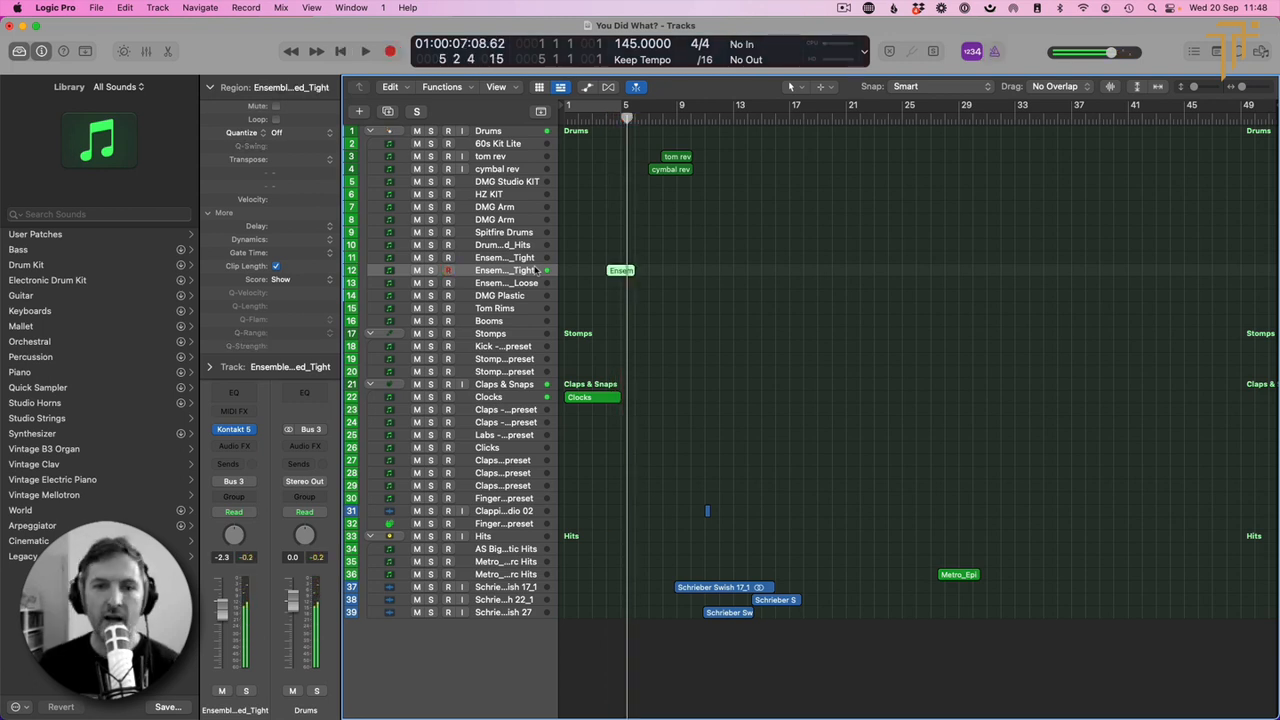
Step: Quantize all notes of the recorded Ensemble_Processed_Tight region to 1/8 Note in the Piano Roll
{"action": "double_click", "coordinate": [614, 272]}
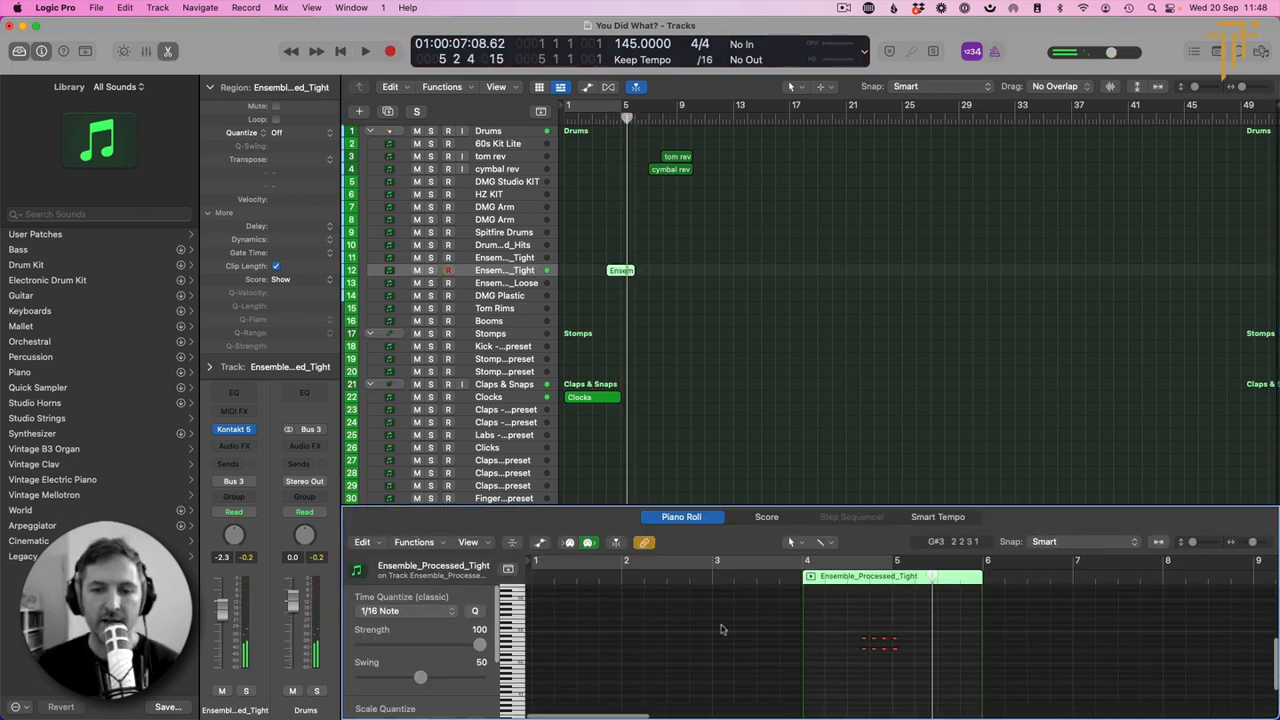
{"action": "key", "text": "super+a"}
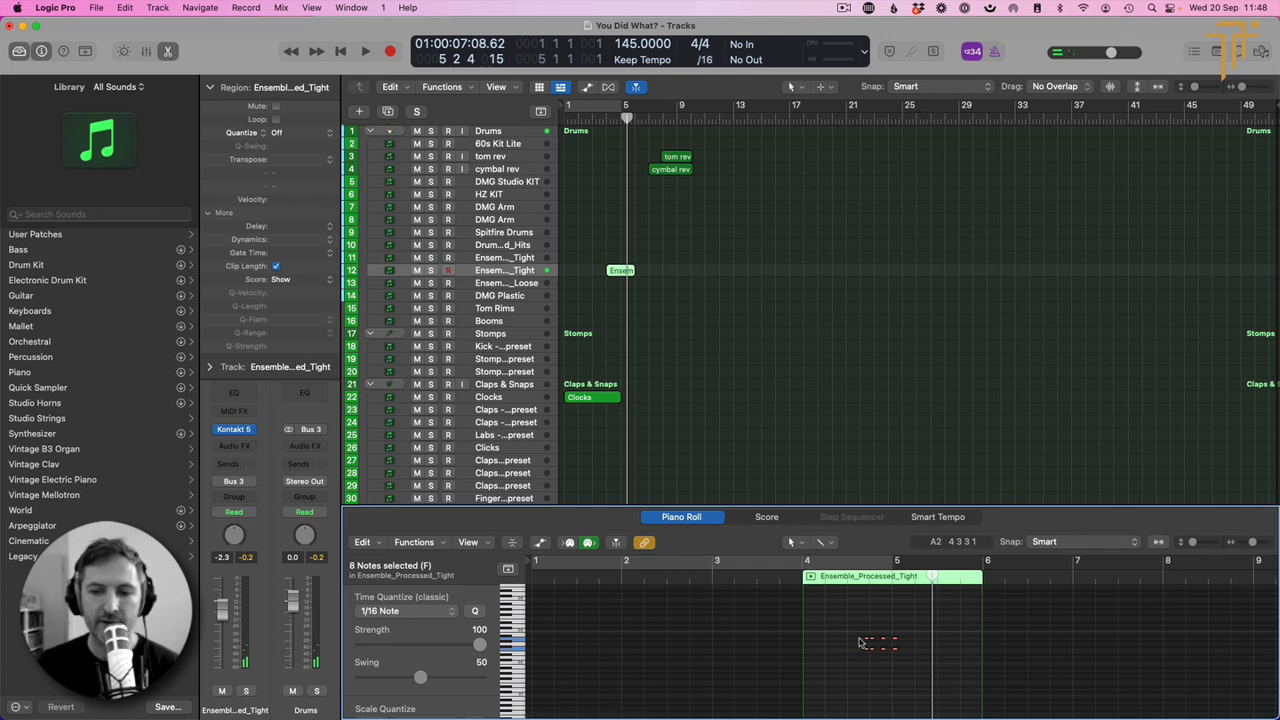
{"action": "left_click", "coordinate": [445, 607]}
{"action": "left_click", "coordinate": [415, 595]}
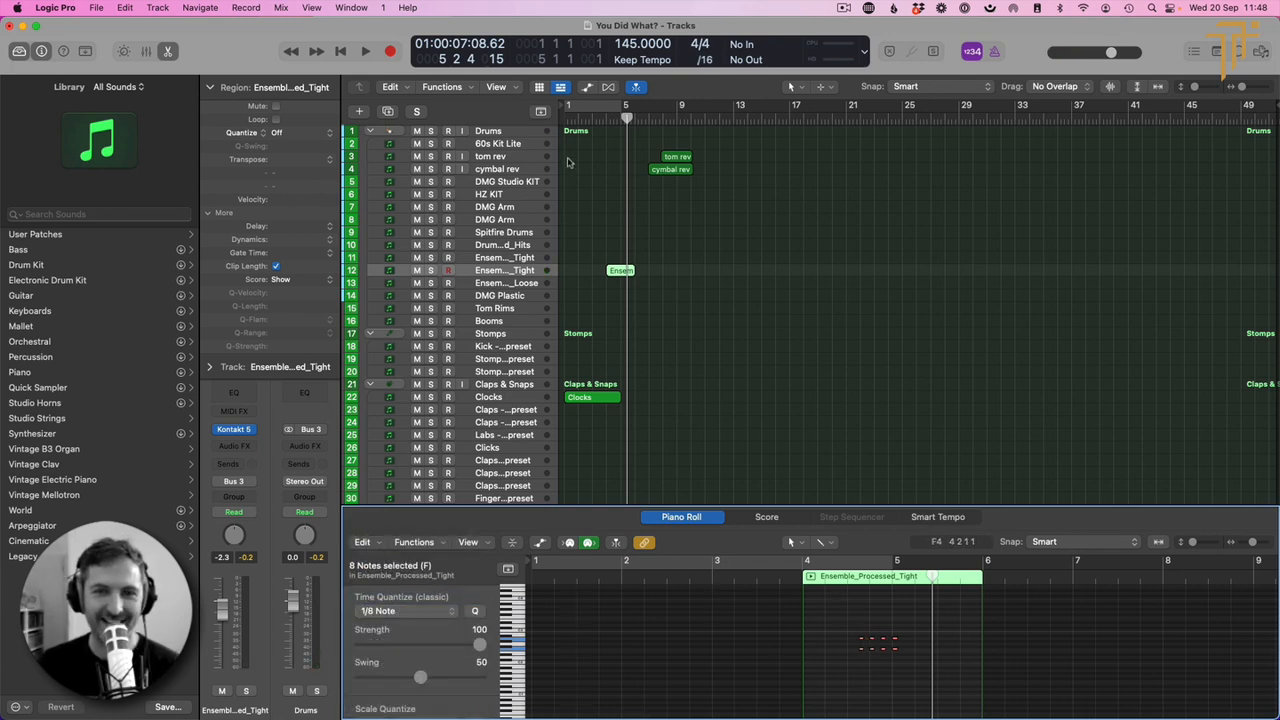
Step: Play the Clocks and Ensemble parts from the start and close the Piano Roll
{"action": "key", "text": "Return"}
{"action": "key", "text": "space"}
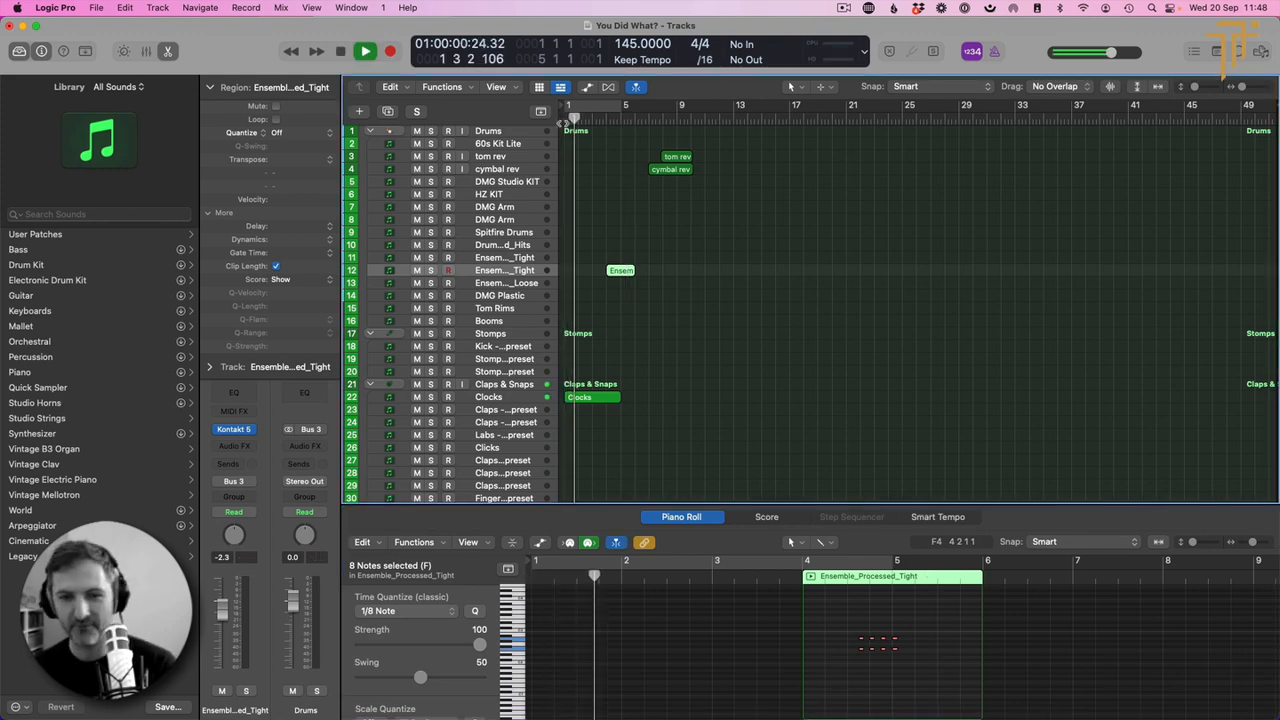
{"action": "key", "text": "o"}
{"action": "key", "text": "o"}
{"action": "key", "text": "p"}
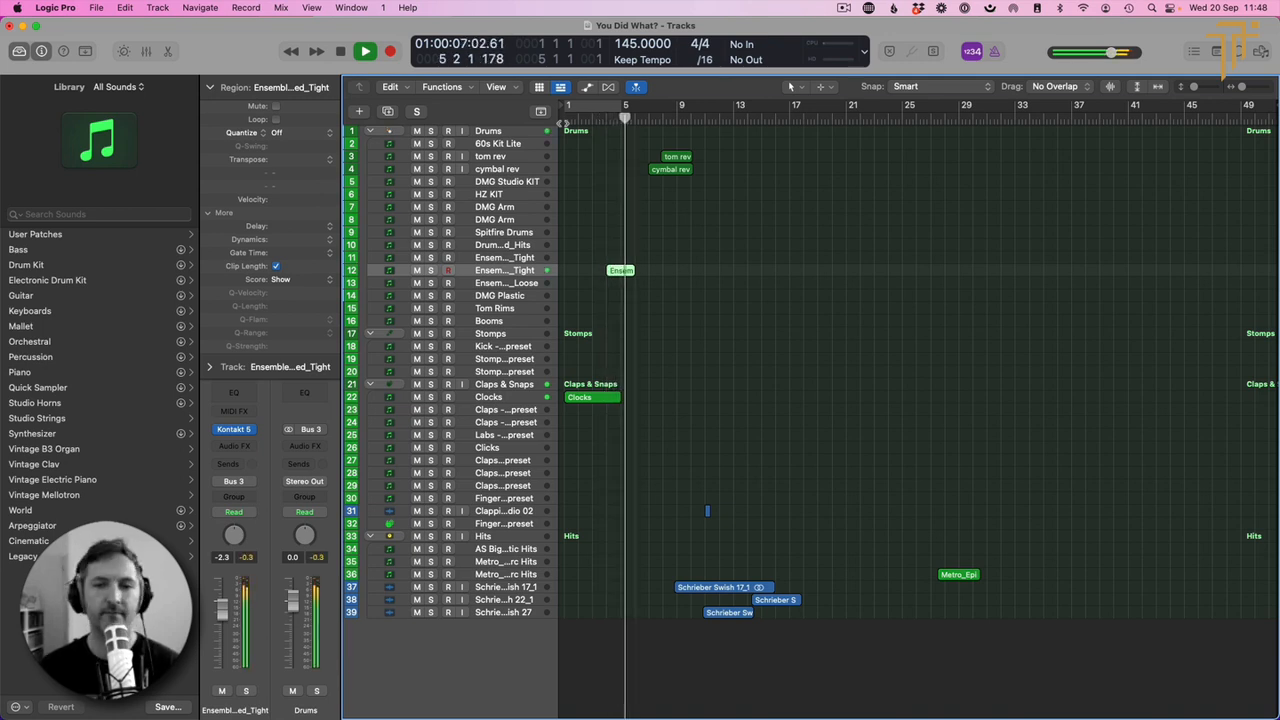
Step: Copy the Clocks region to bar 5 and the Ensemble_Processed_Tight region to bars 8, 9 and 10 on track 12
{"action": "key", "text": "space"}
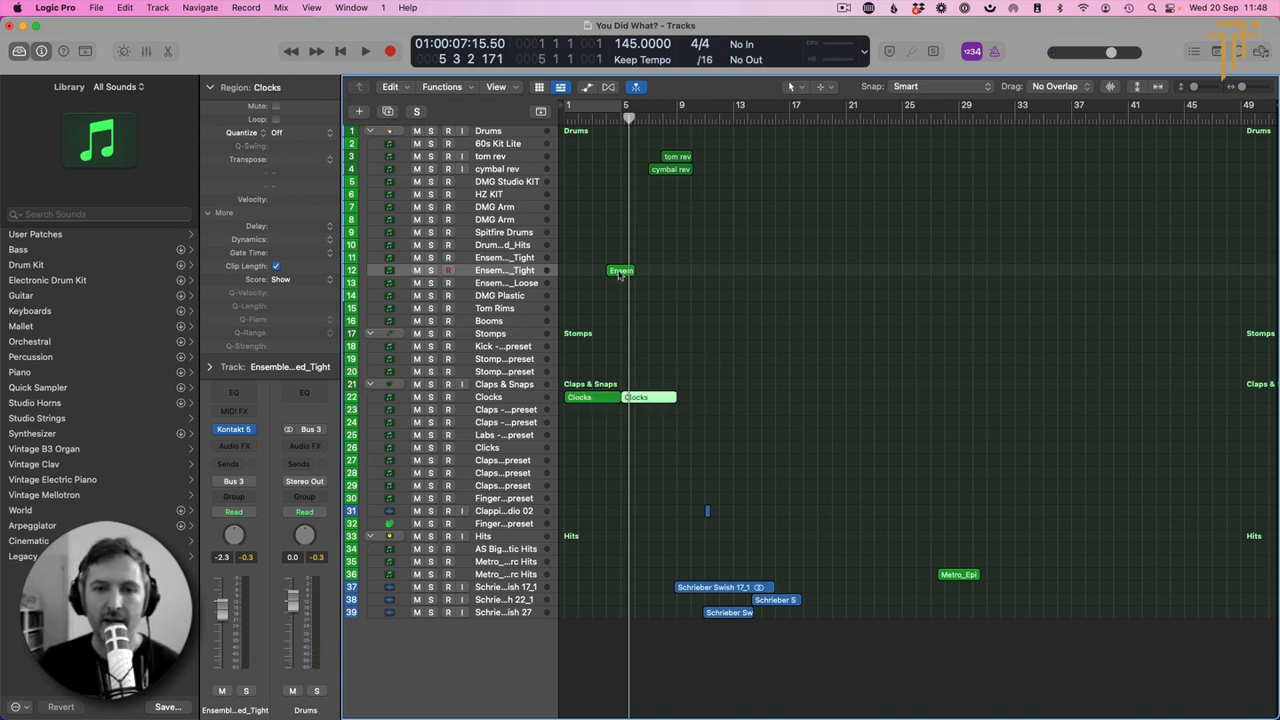
{"action": "left_click_drag", "start_coordinate": [619, 276], "coordinate": [705, 273]}
{"action": "left_click", "coordinate": [677, 276]}
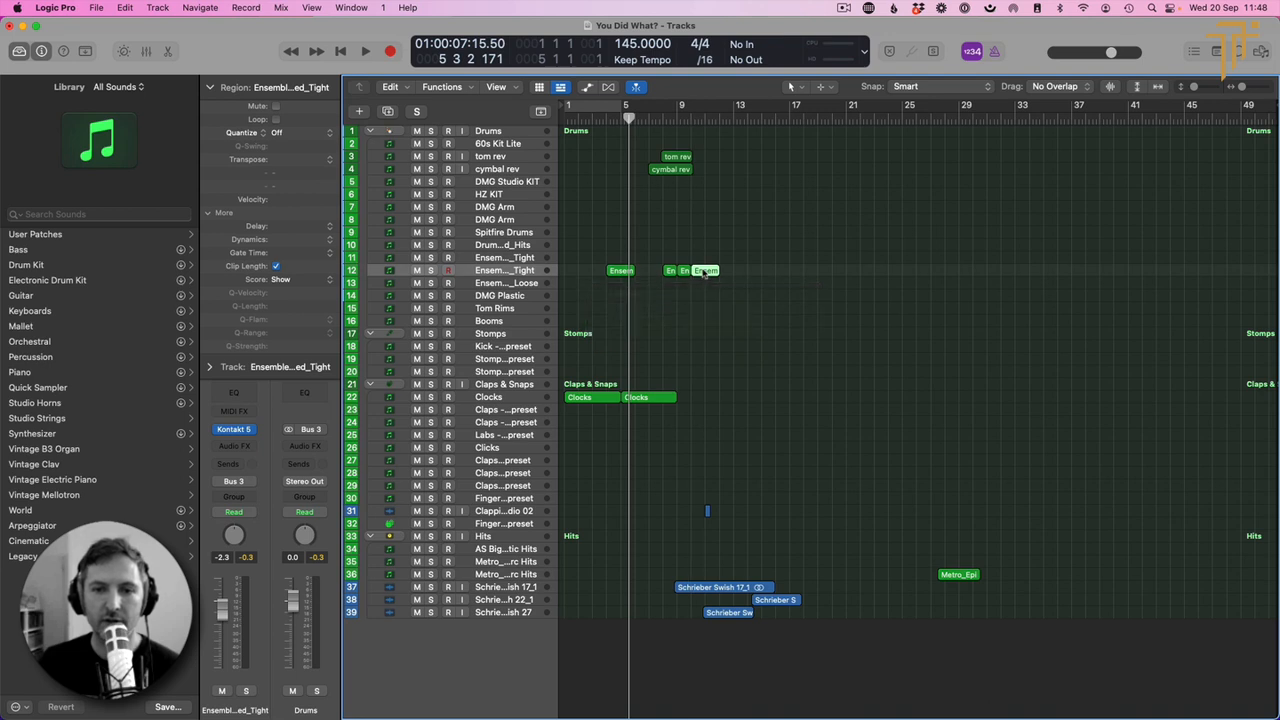
Step: Join the three Ensemble_Processed_Tight copies starting at bar 8 into one region, with the Piano Roll open
{"action": "key", "text": "p"}
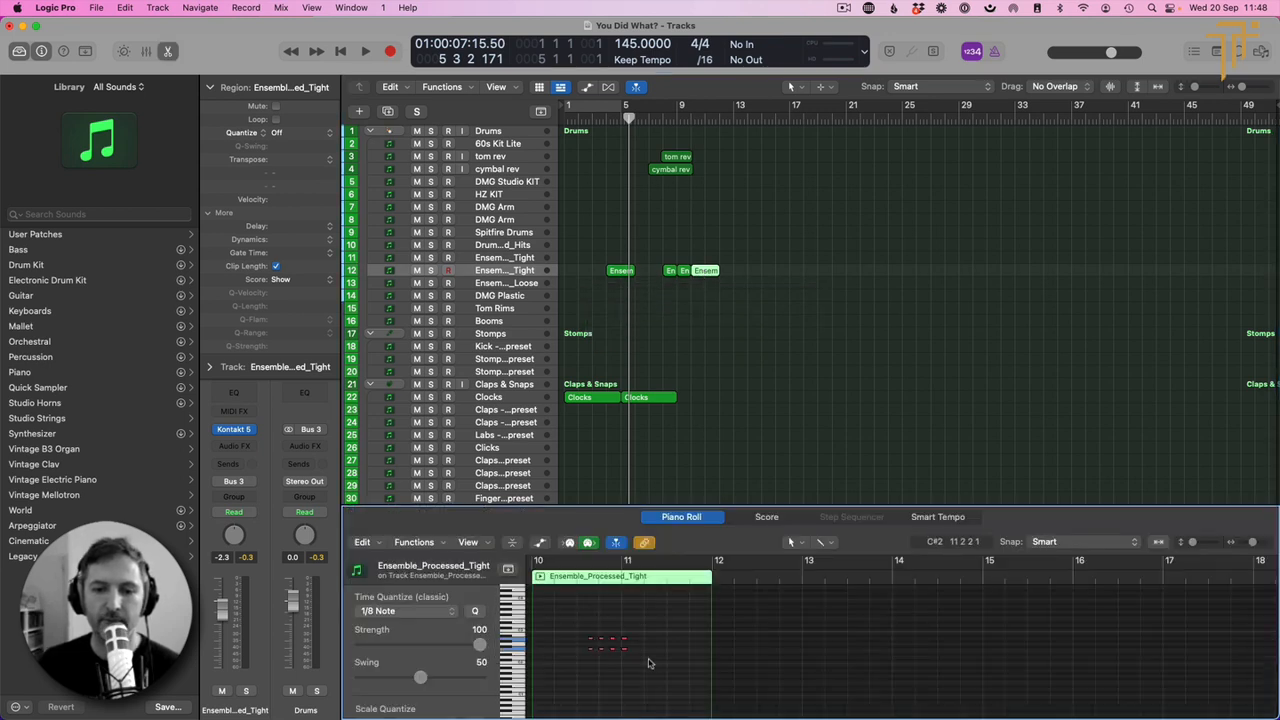
{"action": "left_click_drag", "start_coordinate": [667, 251], "coordinate": [769, 325]}
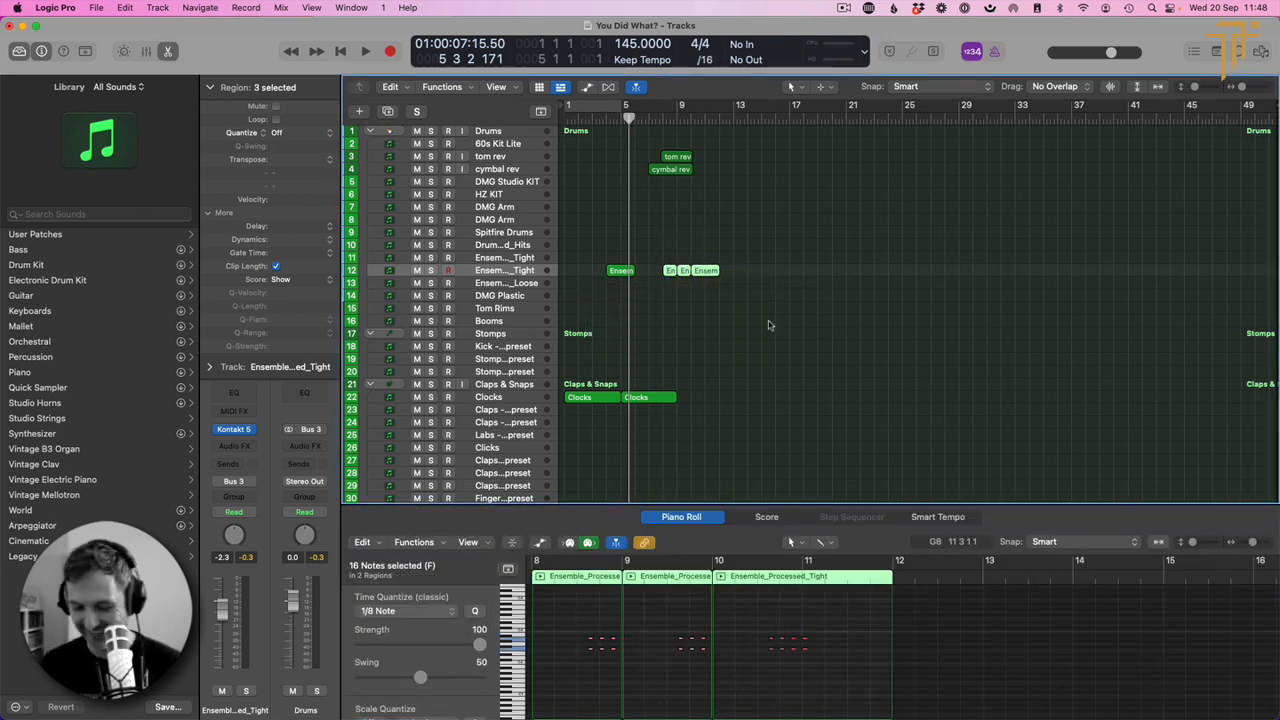
{"action": "key", "text": "super+j"}
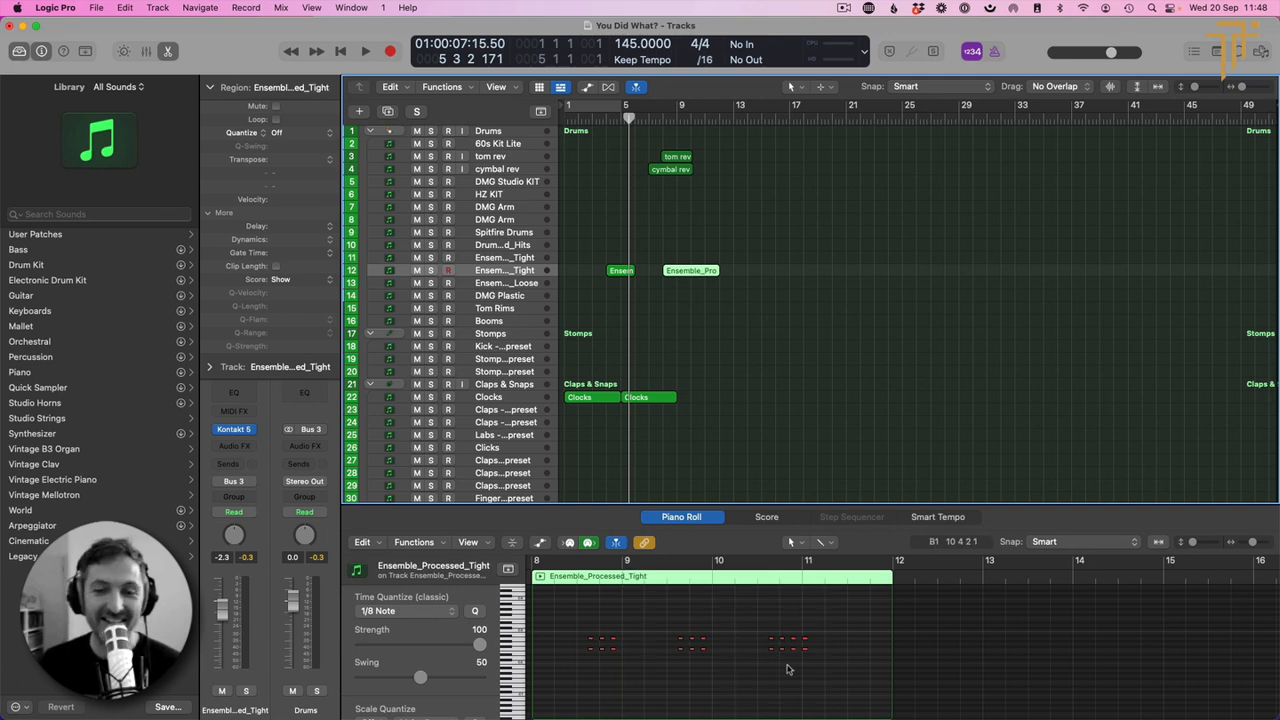
Step: Play the joined region, then copy the last note pairs of its bar 8 and bar 9 phrases one eighth note later
{"action": "double_click", "coordinate": [567, 582]}
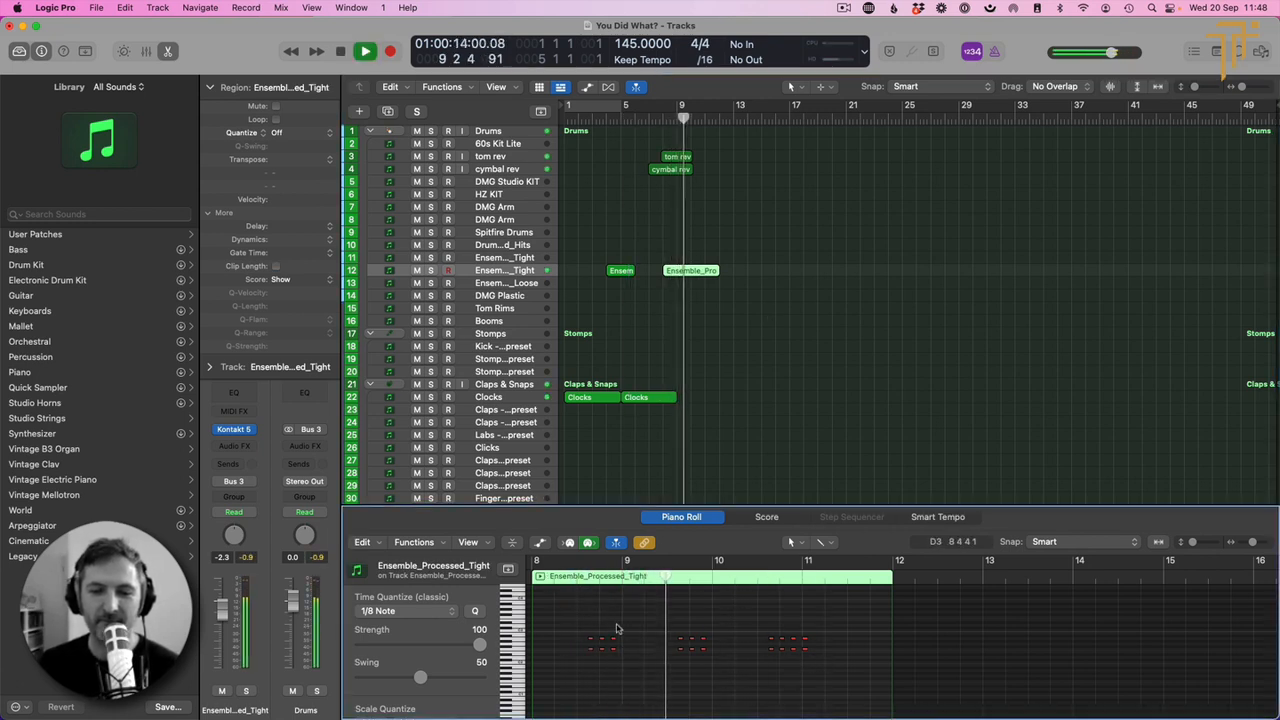
{"action": "key", "text": "space"}
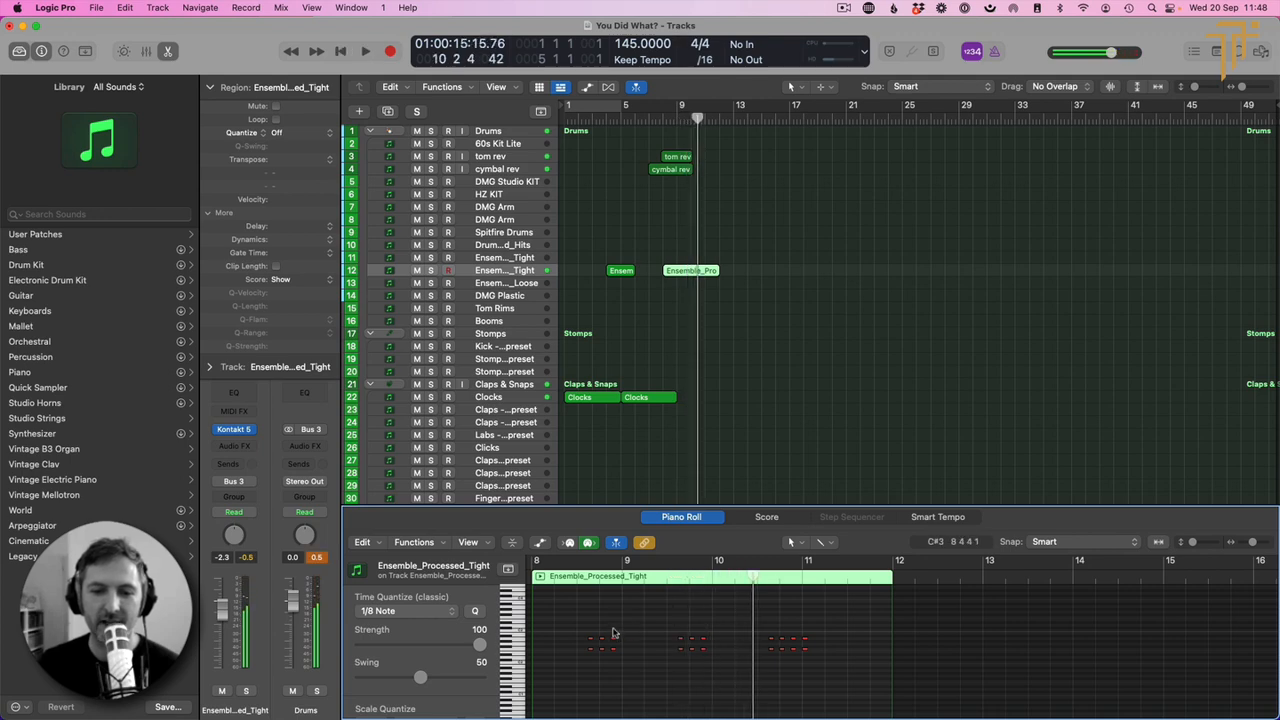
{"action": "left_click_drag", "start_coordinate": [616, 645], "coordinate": [658, 653]}
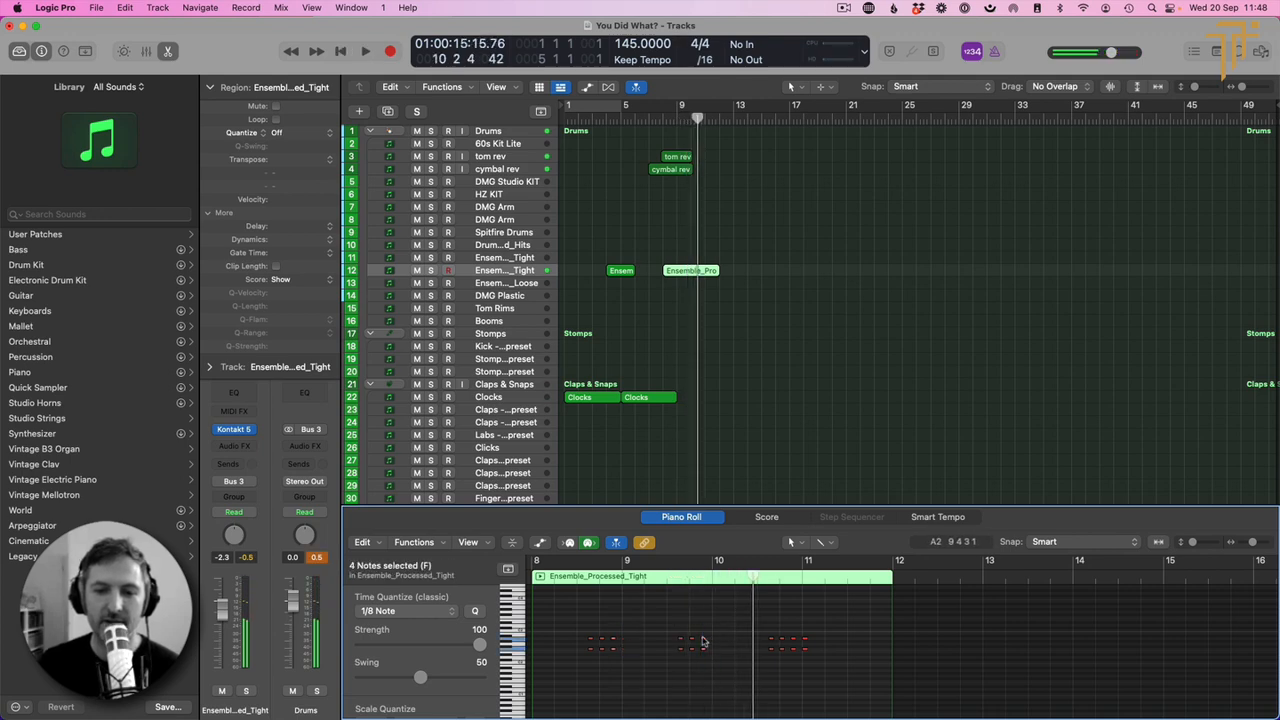
{"action": "right_click", "coordinate": [703, 642]}
{"action": "left_click", "coordinate": [706, 642]}
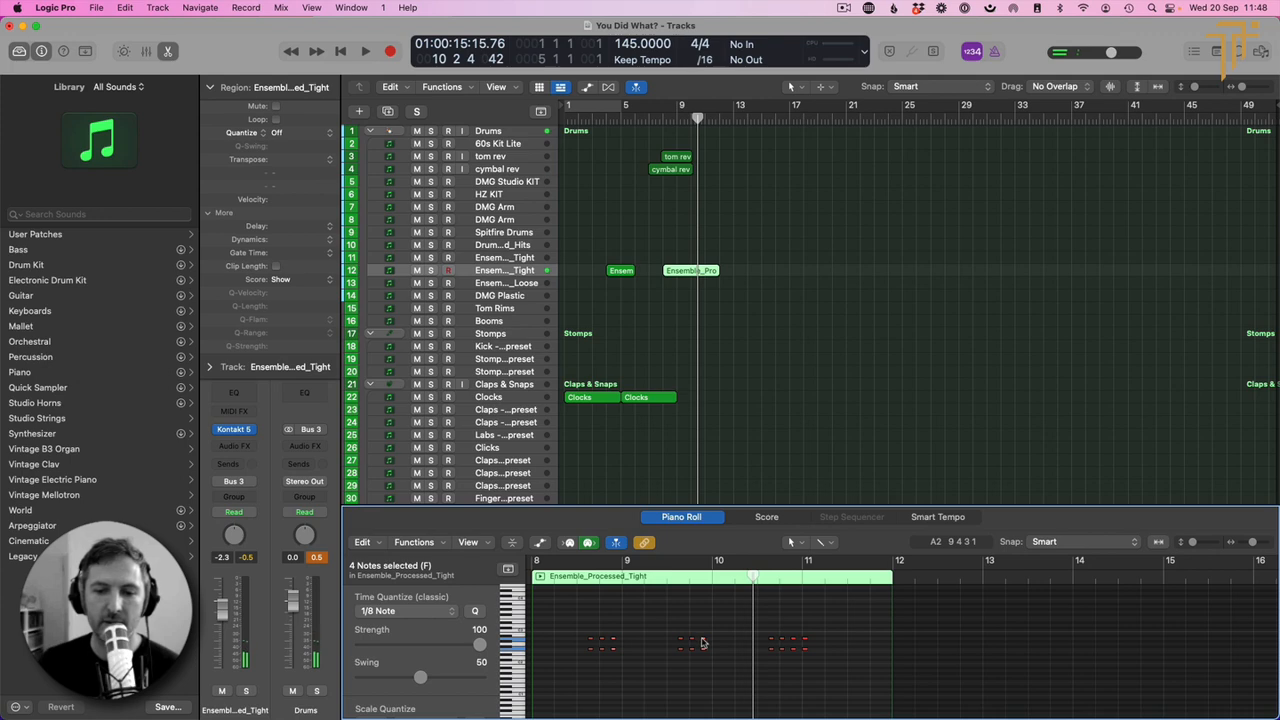
{"action": "left_click_drag", "start_coordinate": [703, 642], "coordinate": [716, 642]}
Step: Play the extended phrases from bar 8 and copy the final notes to continue the eighth-note pattern to the end of bar 11
{"action": "left_click", "coordinate": [582, 576]}
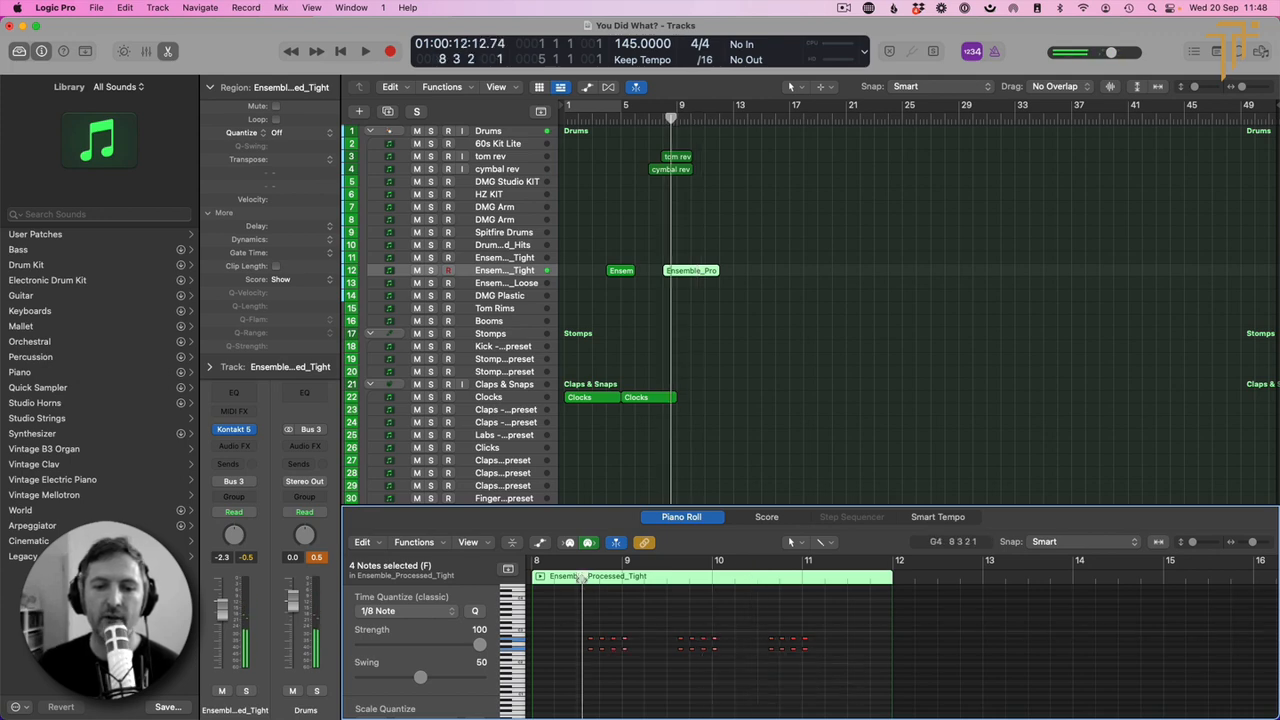
{"action": "key", "text": "space"}
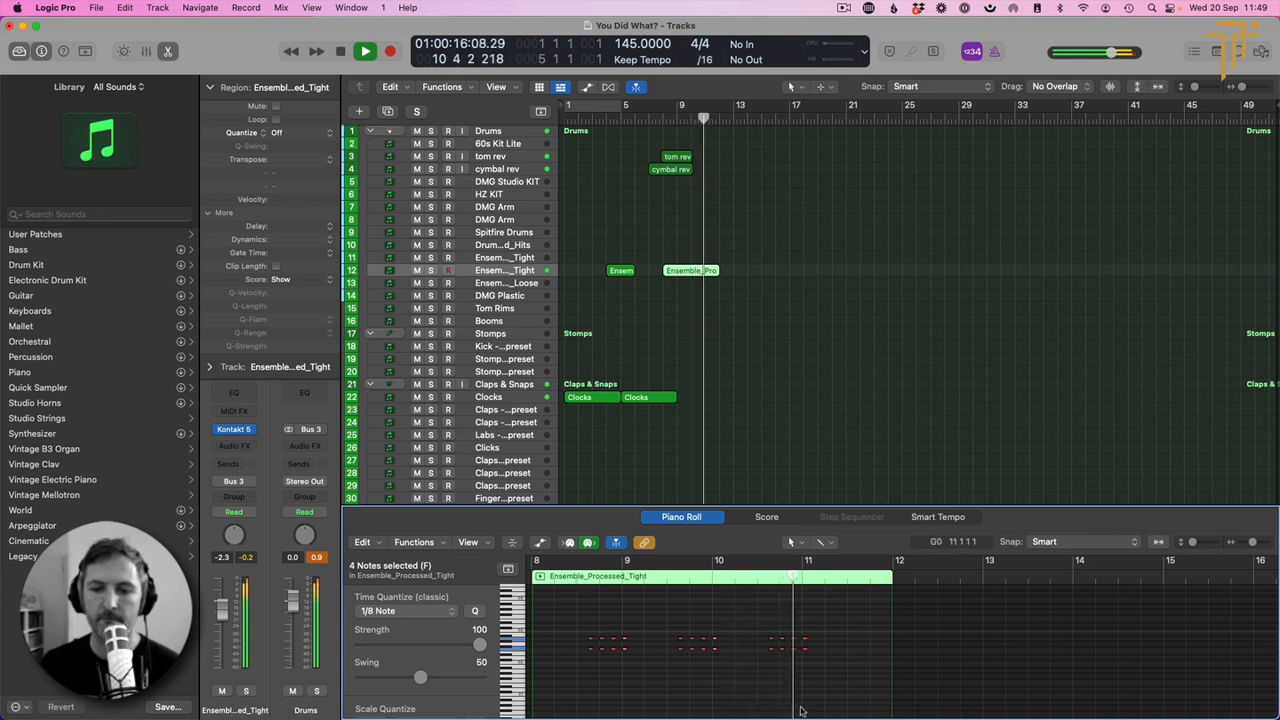
{"action": "key", "text": "space"}
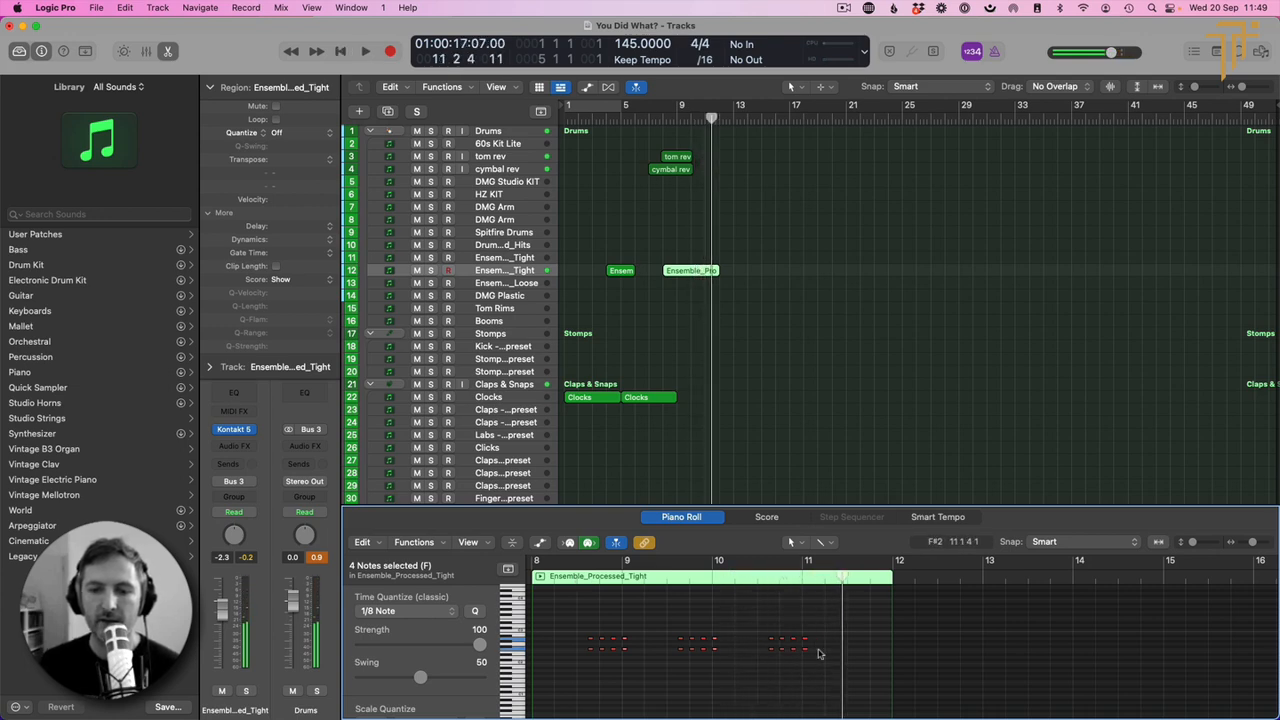
{"action": "left_click_drag", "start_coordinate": [815, 652], "coordinate": [816, 642]}
{"action": "left_click_drag", "start_coordinate": [826, 656], "coordinate": [871, 643]}
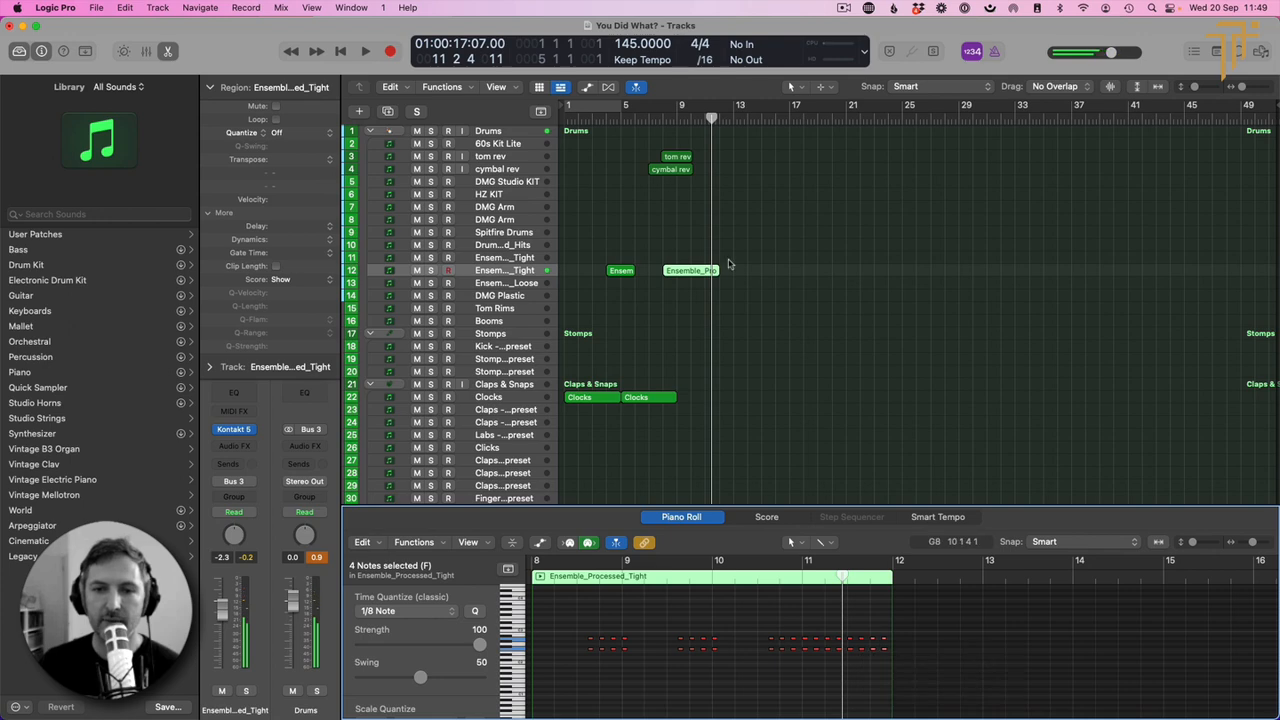
Step: Move the tom rev and cymbal rev regions together so that both end at bar 12
{"action": "left_click_drag", "start_coordinate": [677, 147], "coordinate": [714, 166]}
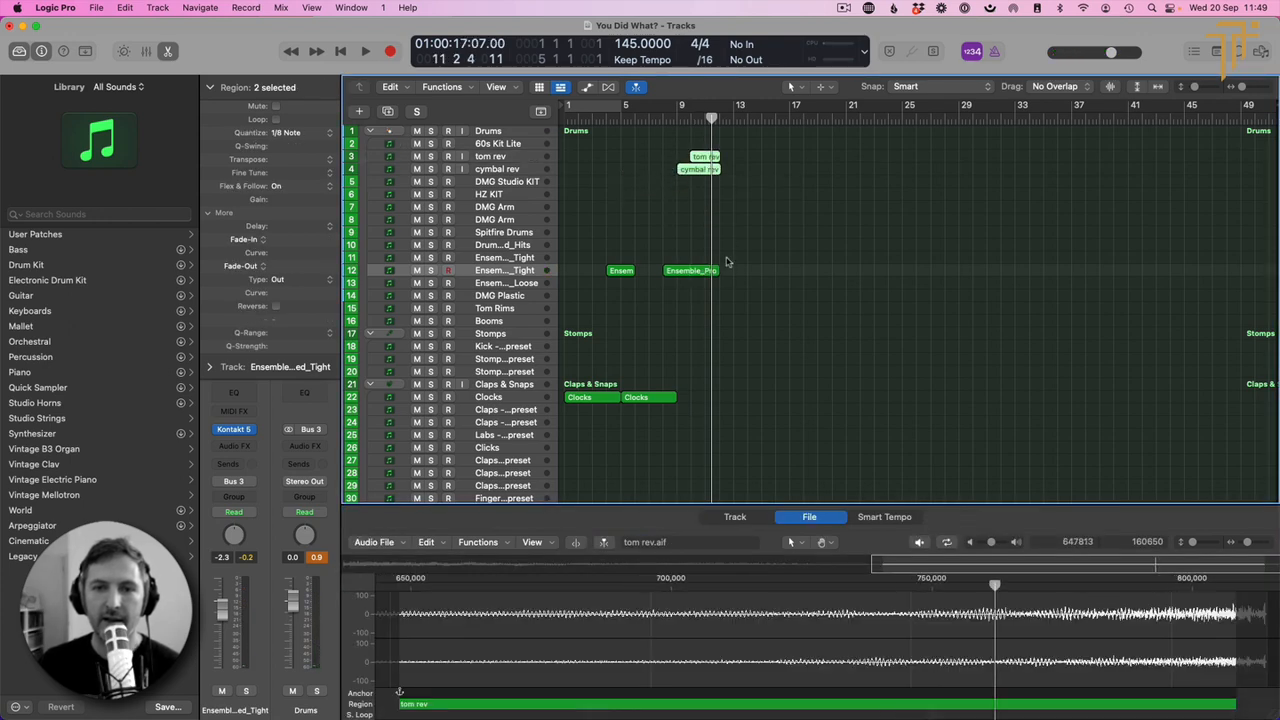
{"action": "scroll", "coordinate": [709, 374], "scroll_direction": "down", "scroll_amount": 5}
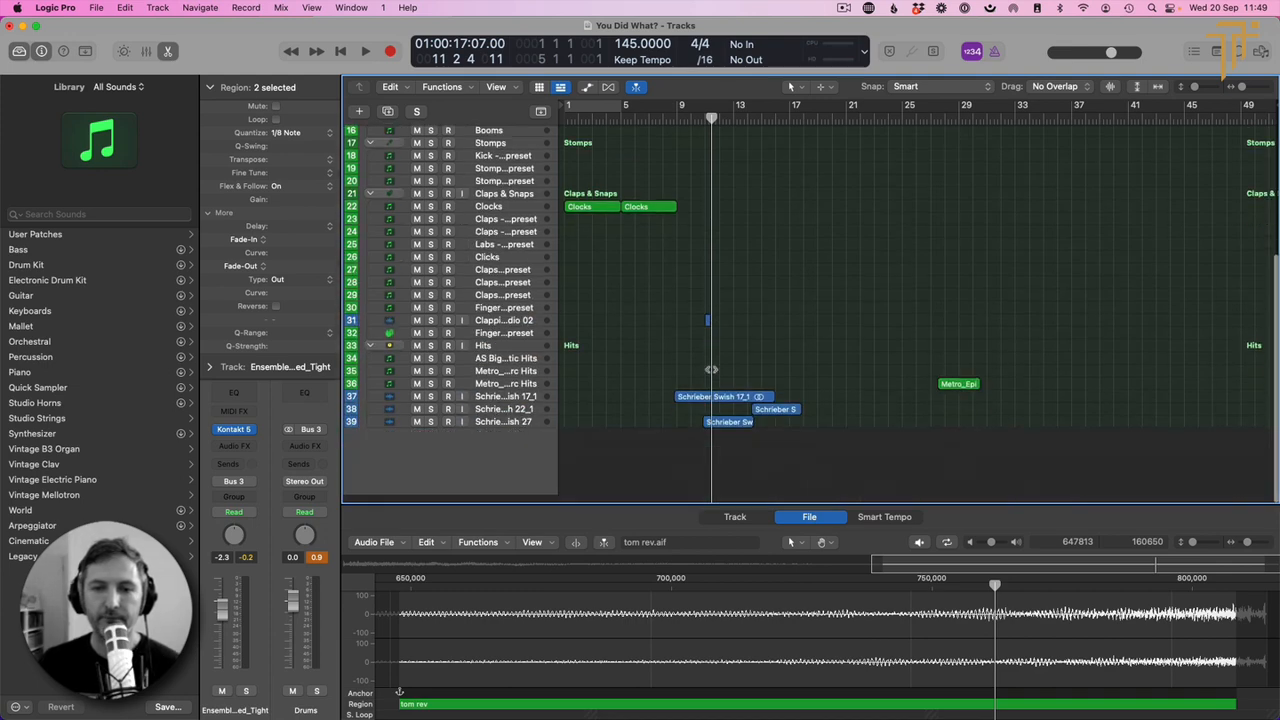
{"action": "left_click", "coordinate": [707, 332]}
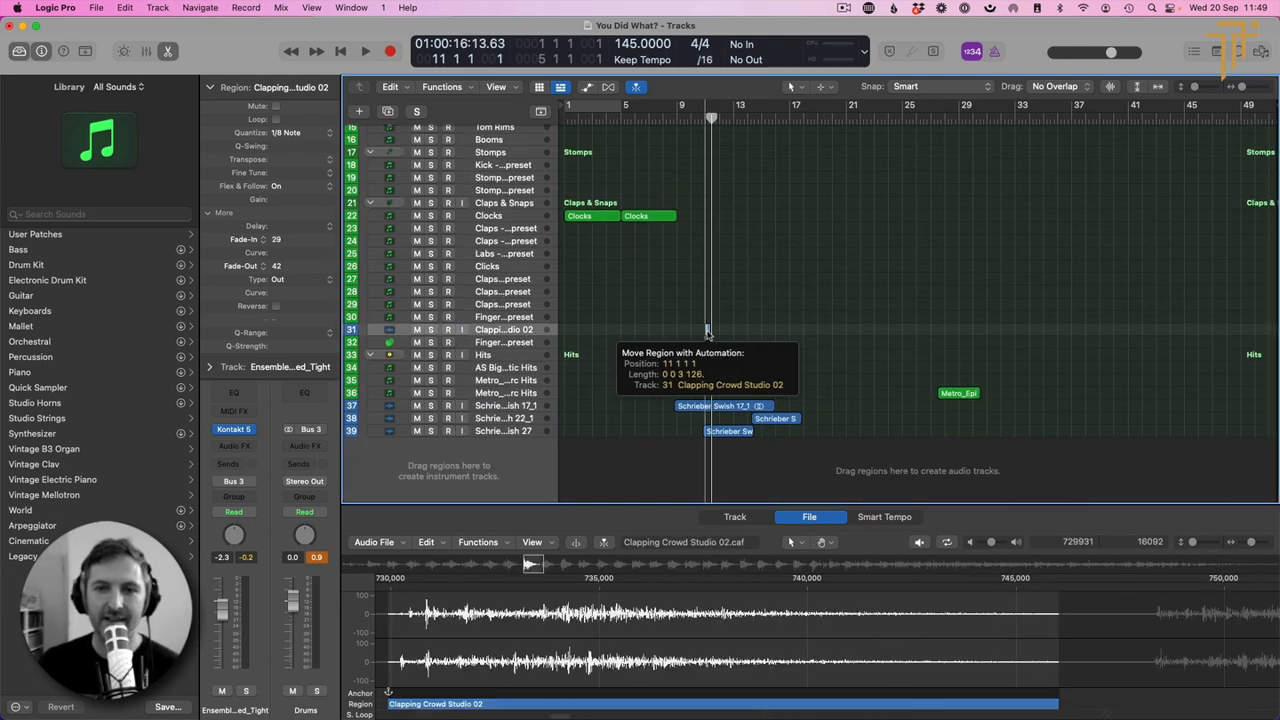
{"action": "scroll", "coordinate": [710, 335], "scroll_direction": "up", "scroll_amount": 5}
{"action": "scroll", "coordinate": [711, 335], "scroll_direction": "down", "scroll_amount": 4}
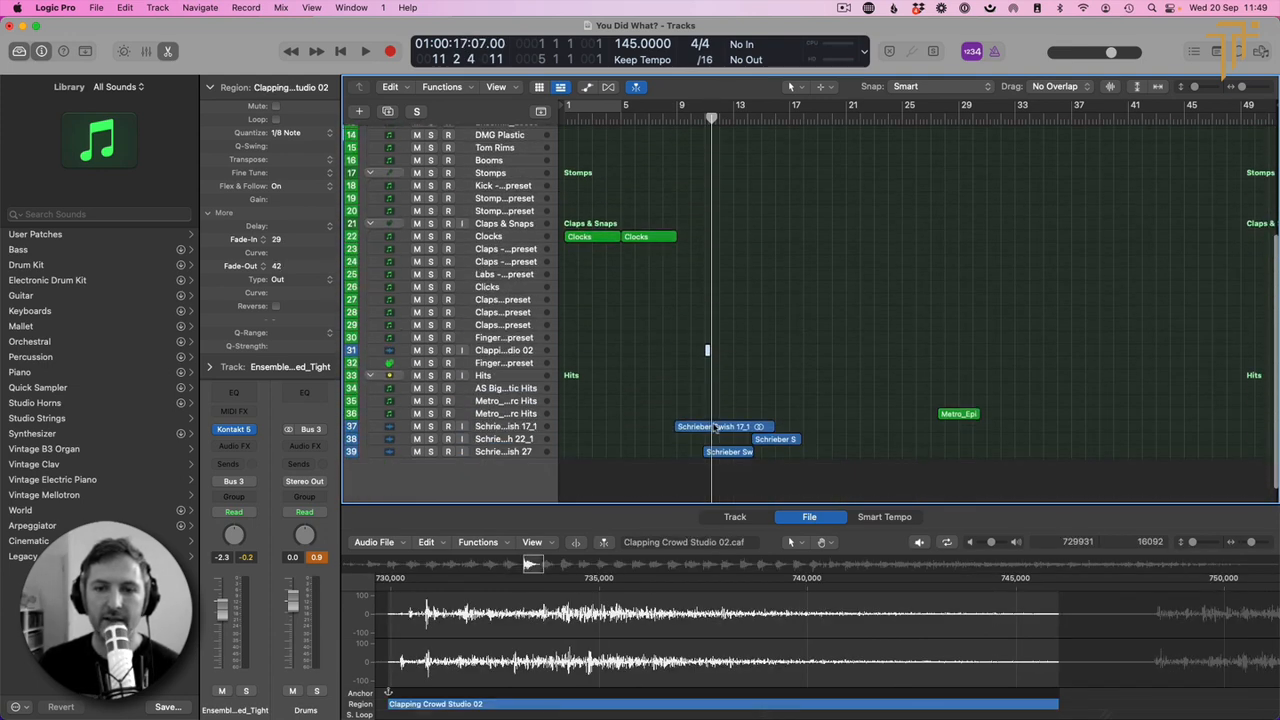
Step: Move the Schrieber Swish 17_1 region on track 37 later so that its waveform peak falls at bar 12
{"action": "left_click", "coordinate": [714, 428]}
{"action": "key", "text": "z"}
{"action": "key", "text": "z"}
{"action": "left_click", "coordinate": [714, 432]}
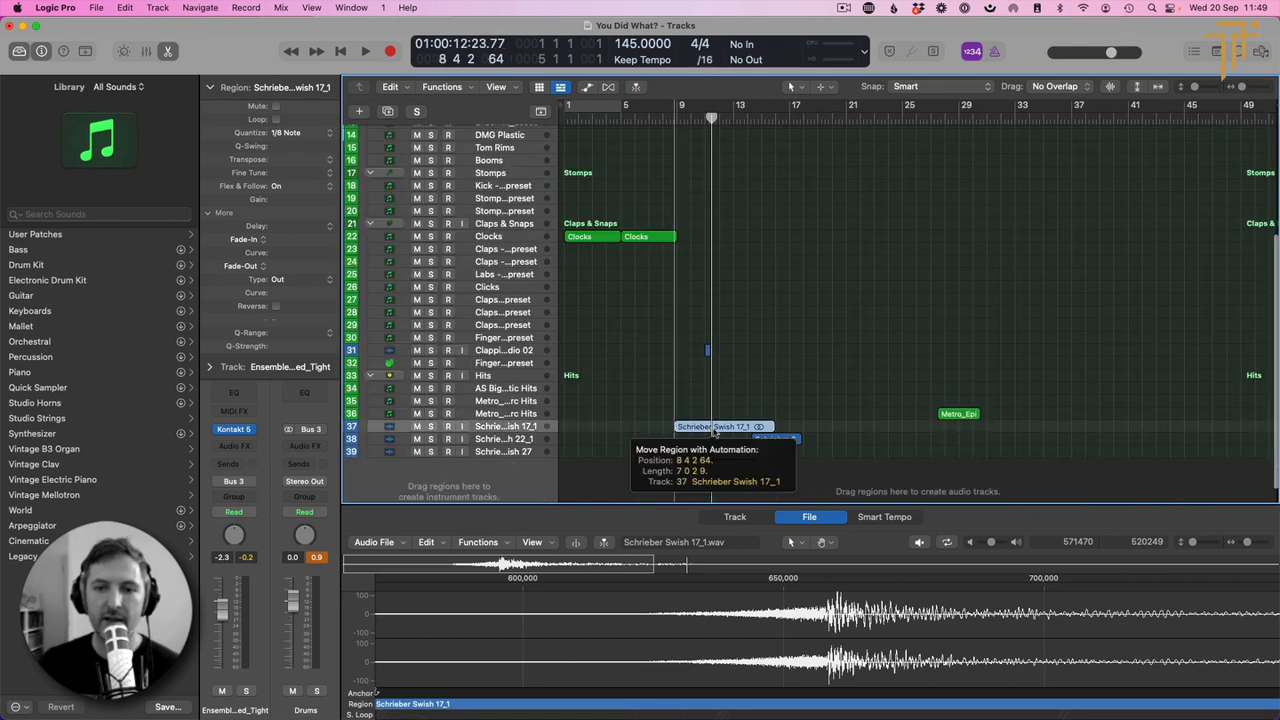
{"action": "key", "text": "z"}
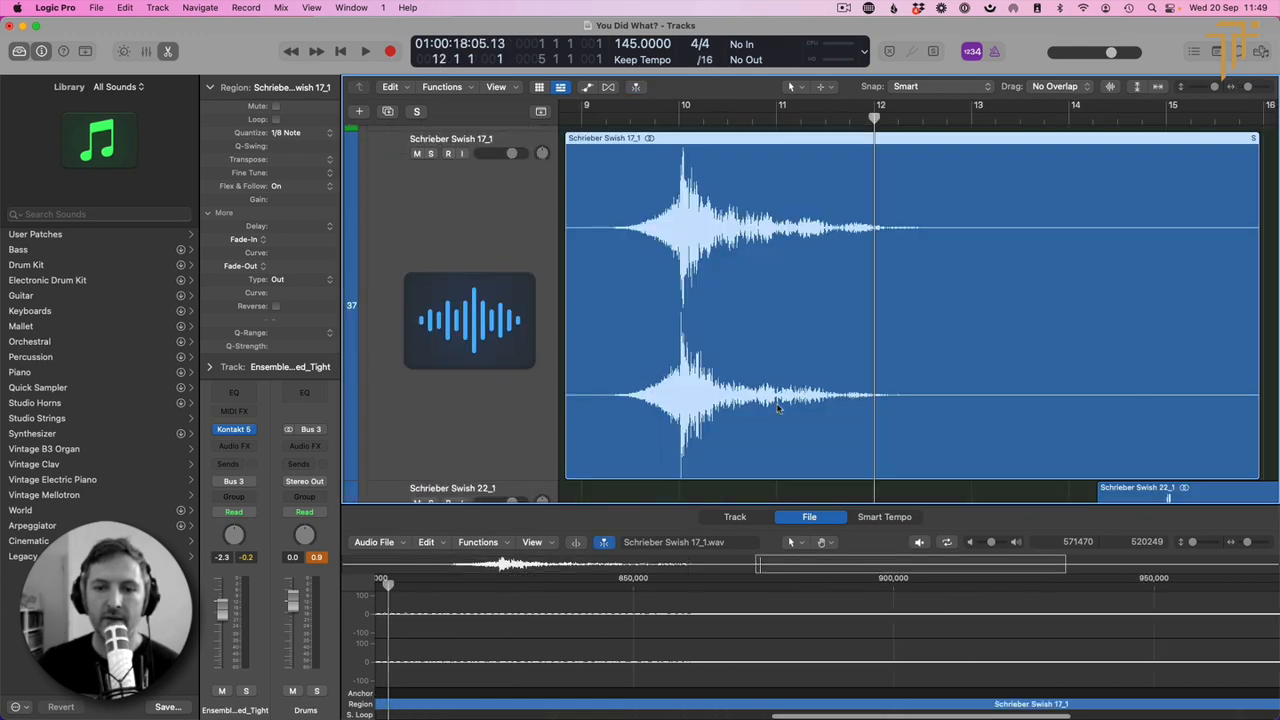
{"action": "left_click_drag", "start_coordinate": [789, 357], "coordinate": [956, 351]}
Step: Audition Schrieber Swish 17_1 soloed, then unsolo it and play the transition into bar 12 with all tracks
{"action": "left_click", "coordinate": [431, 153]}
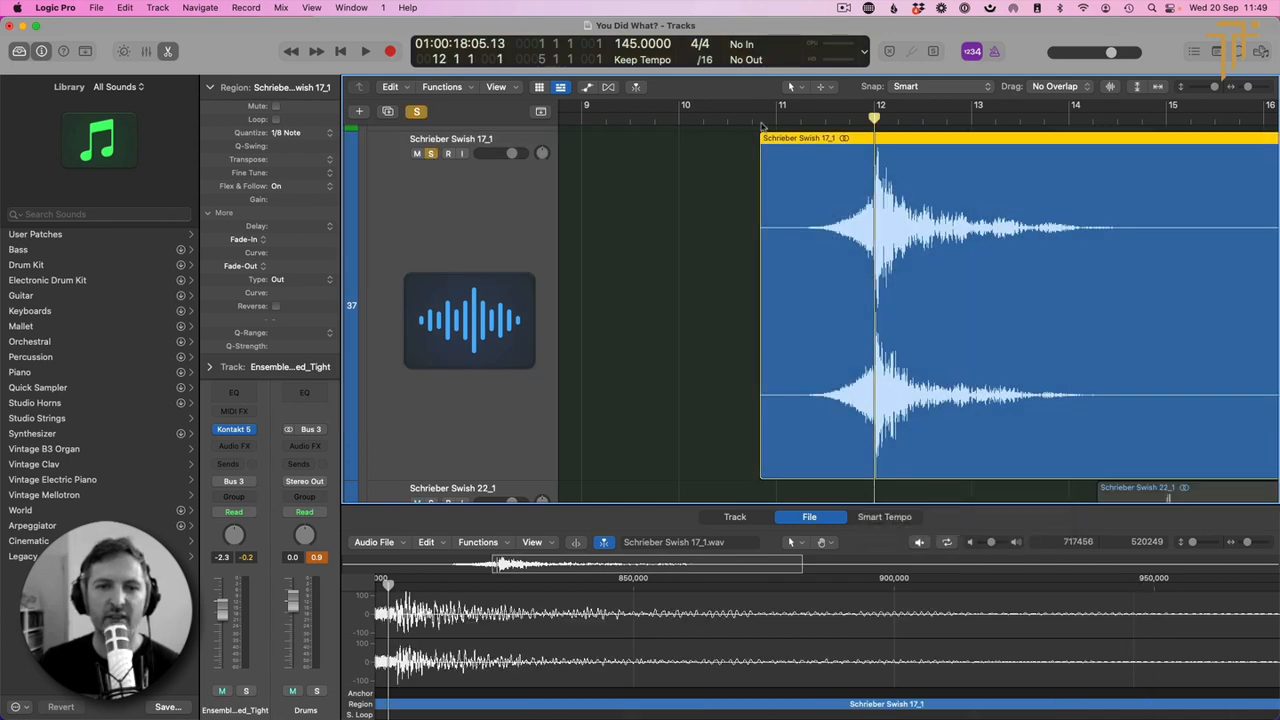
{"action": "key", "text": "space"}
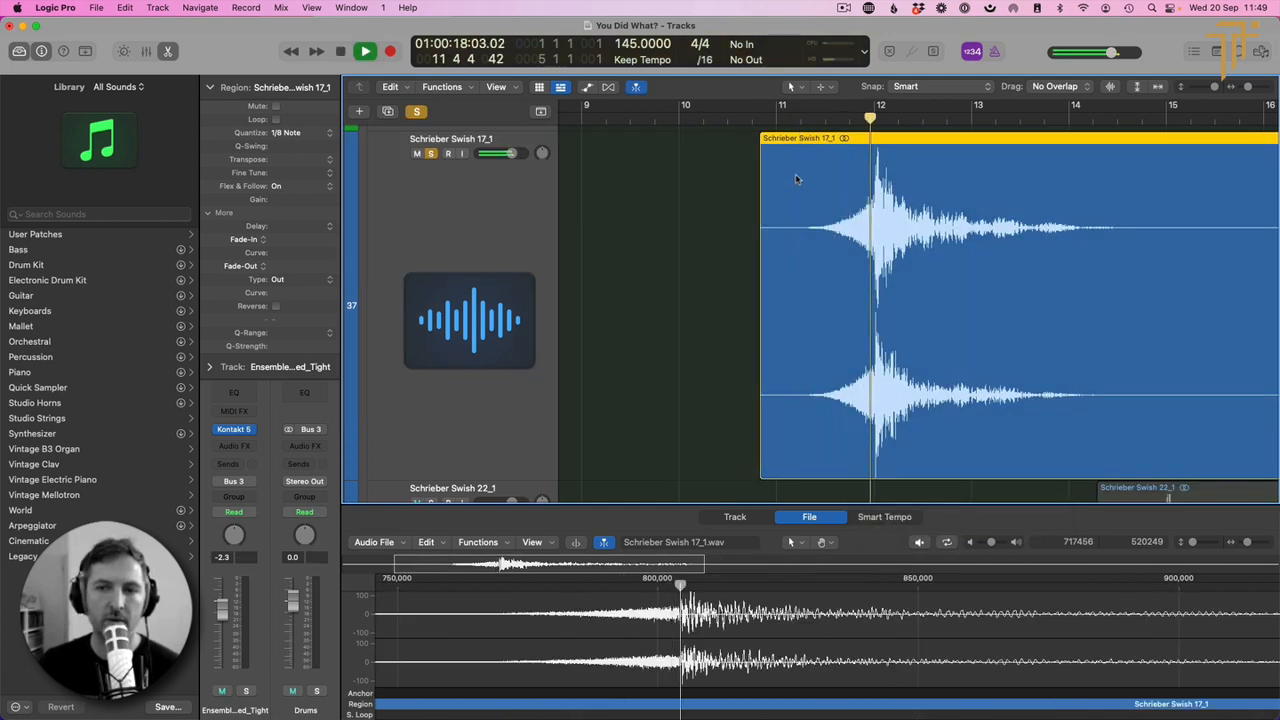
{"action": "left_click", "coordinate": [431, 155]}
{"action": "key", "text": "space"}
{"action": "left_click", "coordinate": [713, 214]}
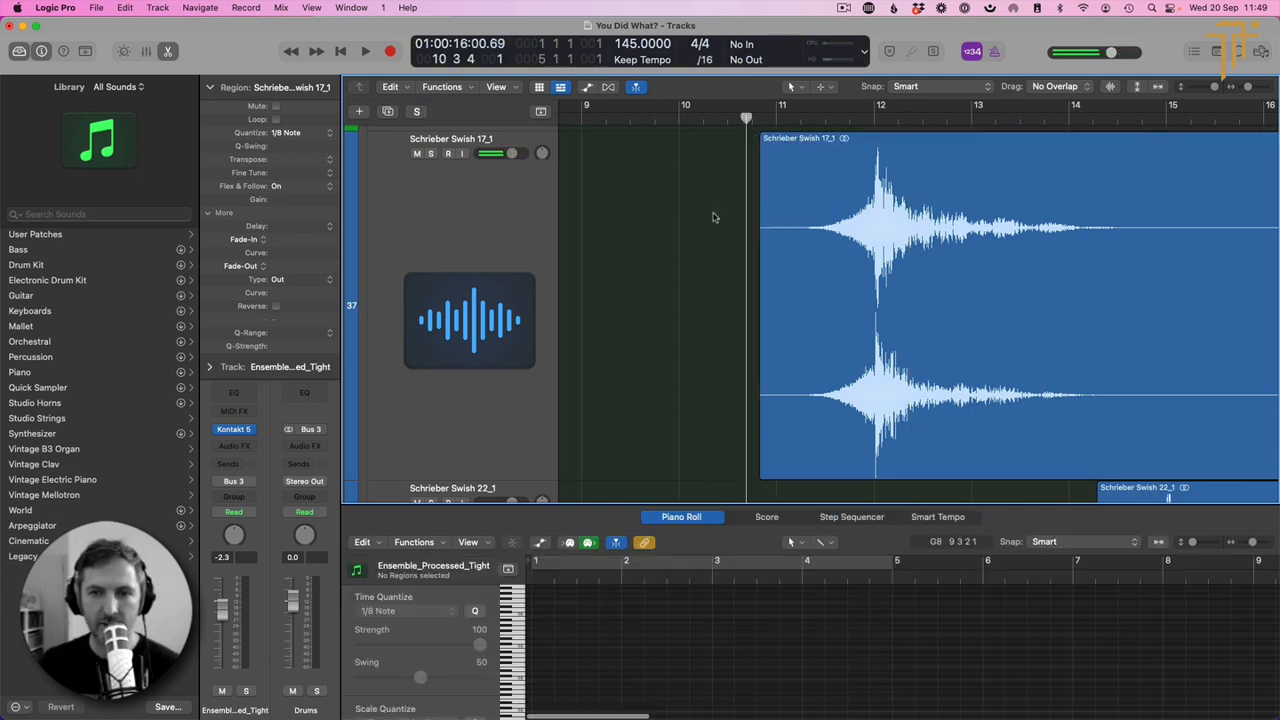
{"action": "key", "text": "z"}
{"action": "key", "text": "space"}
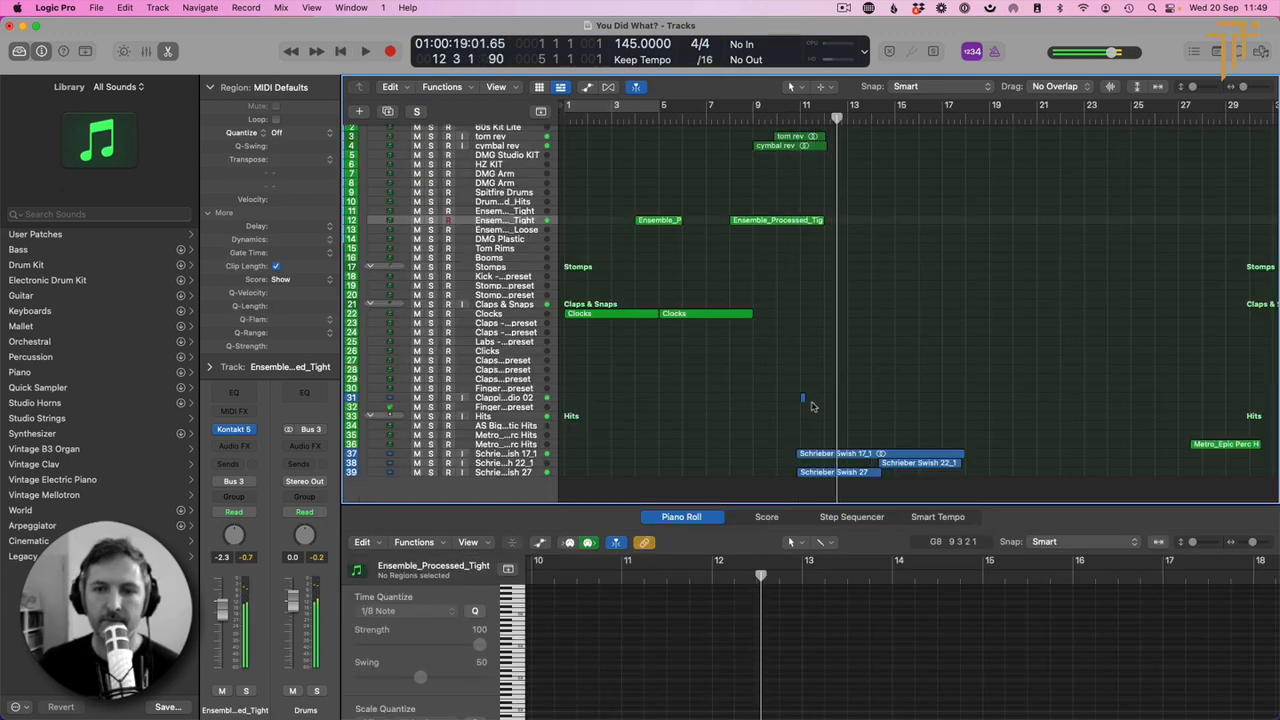
{"action": "key", "text": "space"}
Step: Move the Clapping Crowd Studio 02 region on track 31 to bar 12
{"action": "left_click_drag", "start_coordinate": [802, 400], "coordinate": [827, 403]}
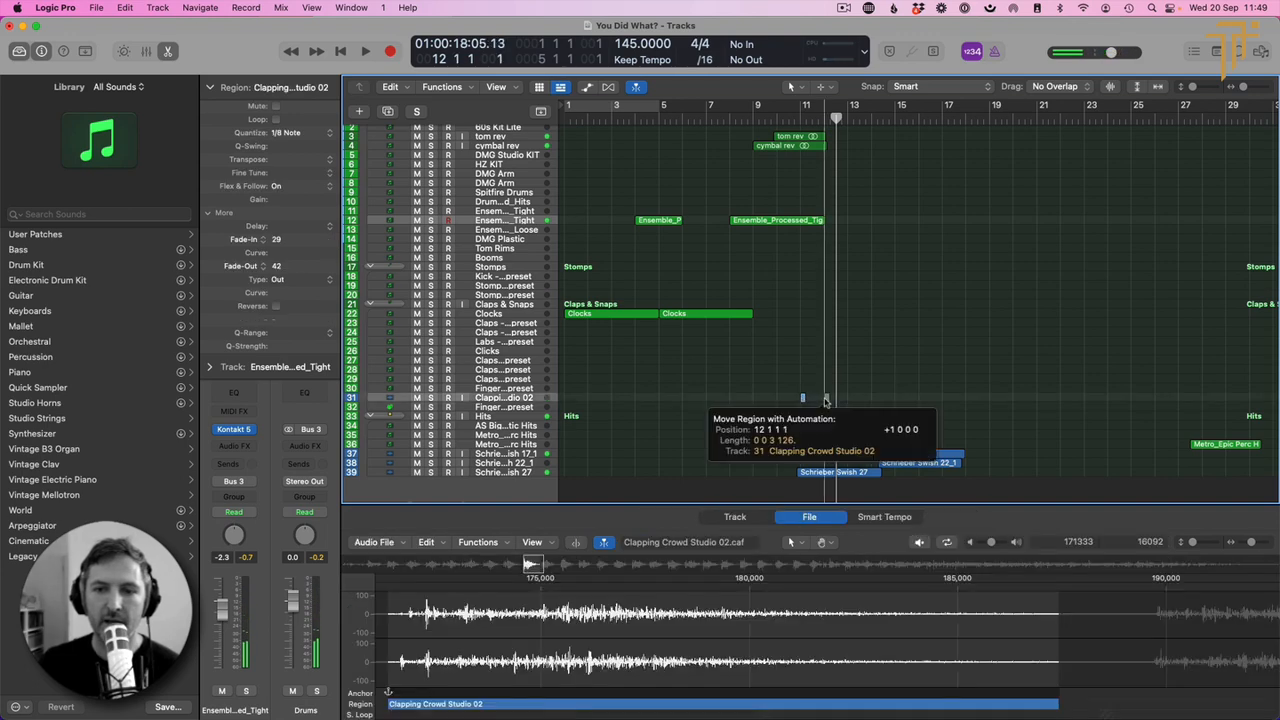
{"action": "key", "text": "z"}
{"action": "key", "text": "z"}
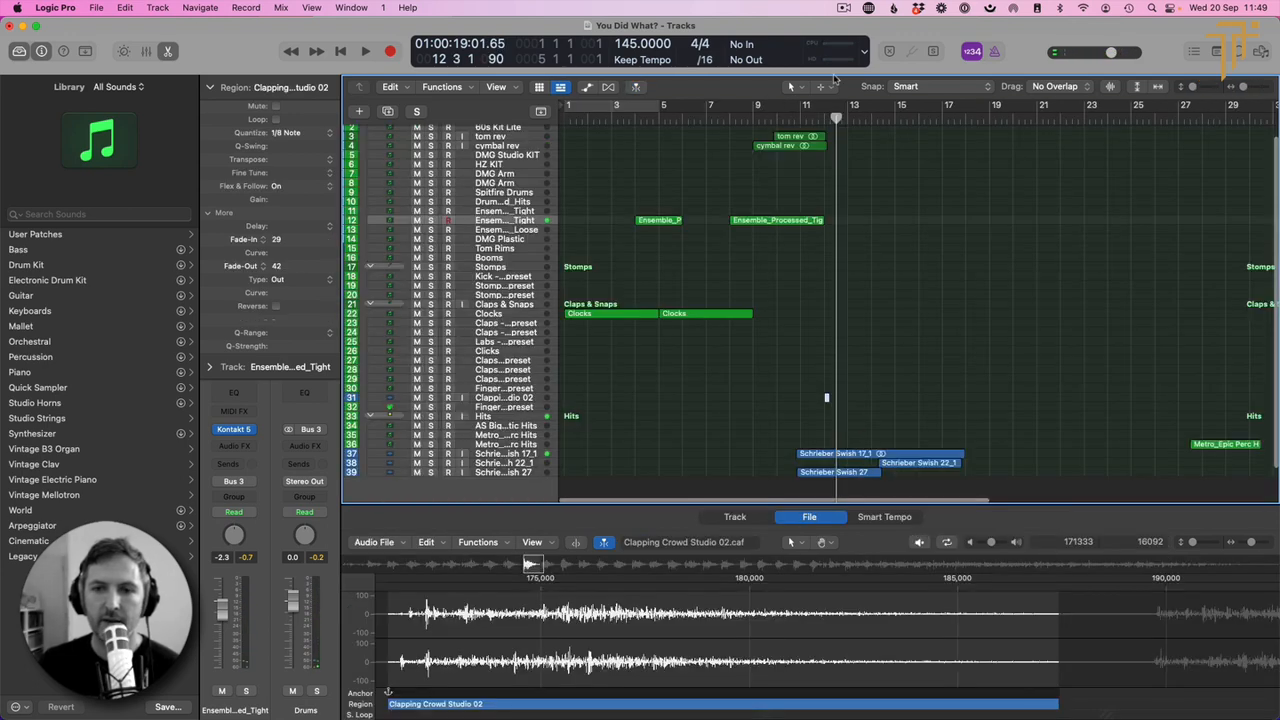
Step: Place the playhead at bar 12 and move the Schrieber Swish 27 region so that its waveform peak aligns with it
{"action": "left_click", "coordinate": [820, 474]}
{"action": "key", "text": "z"}
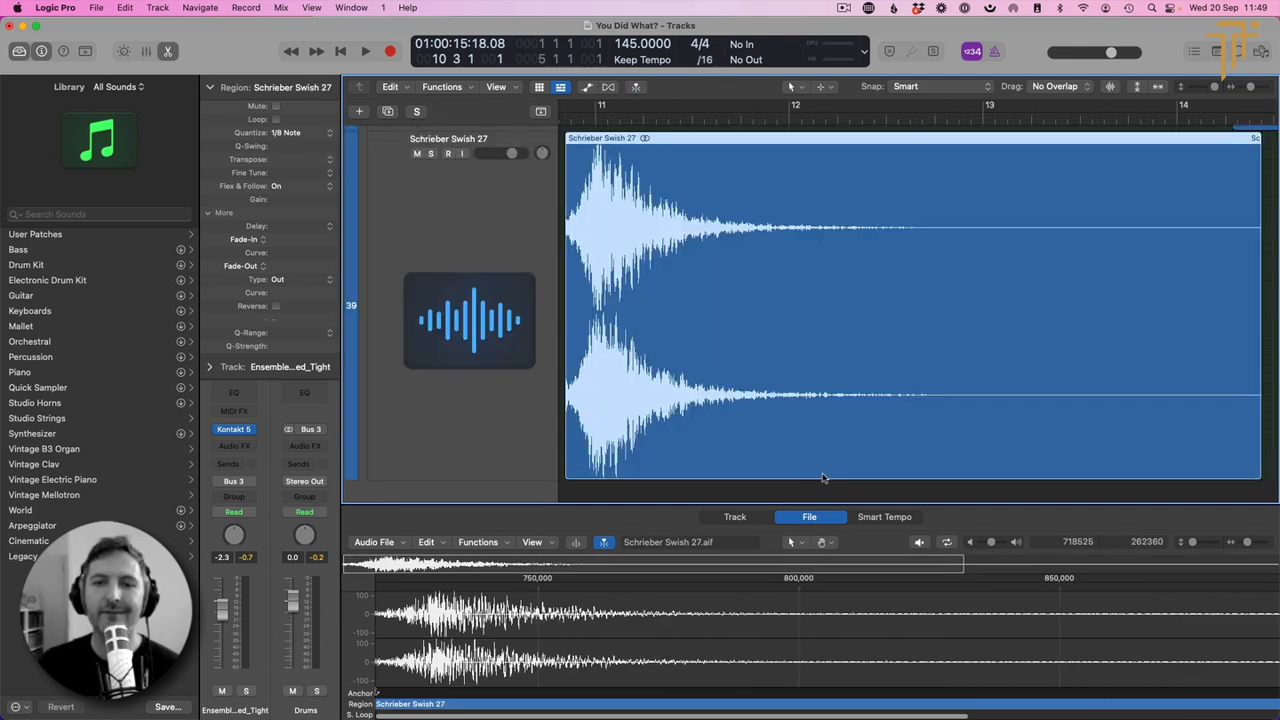
{"action": "key", "text": "z"}
{"action": "left_click", "coordinate": [826, 121]}
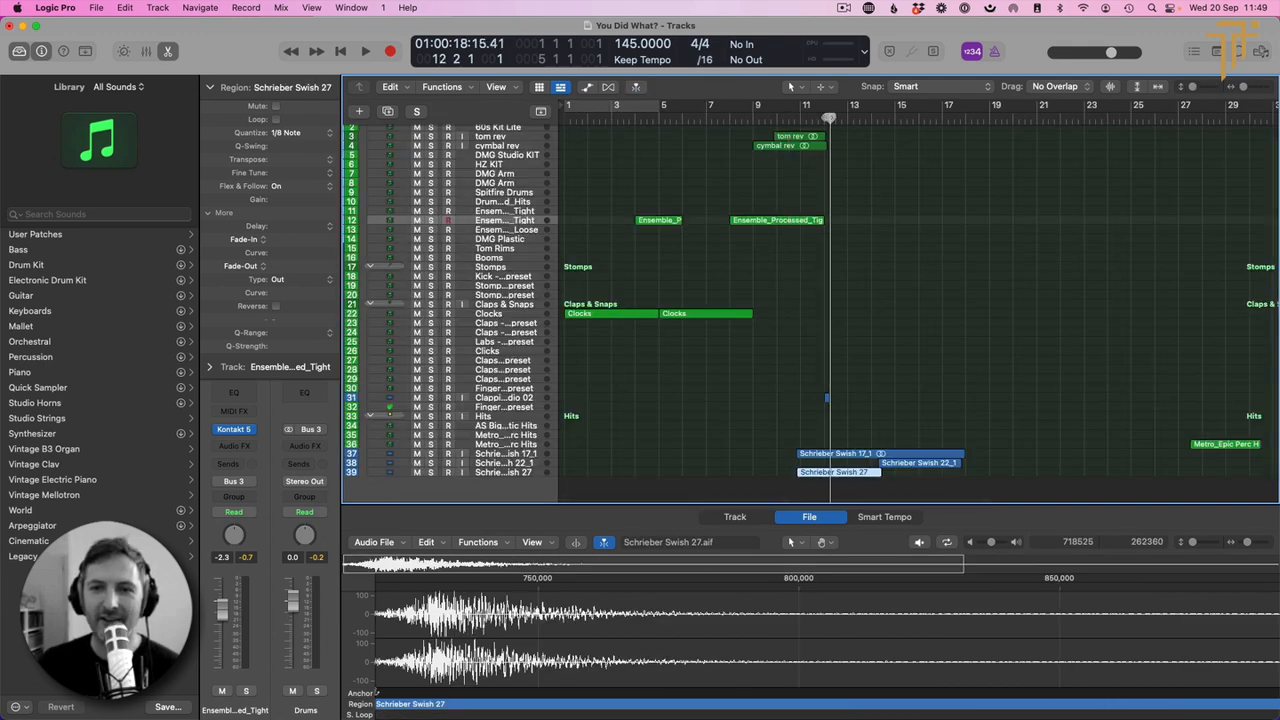
{"action": "key", "text": "z"}
{"action": "left_click_drag", "start_coordinate": [800, 229], "coordinate": [969, 247]}
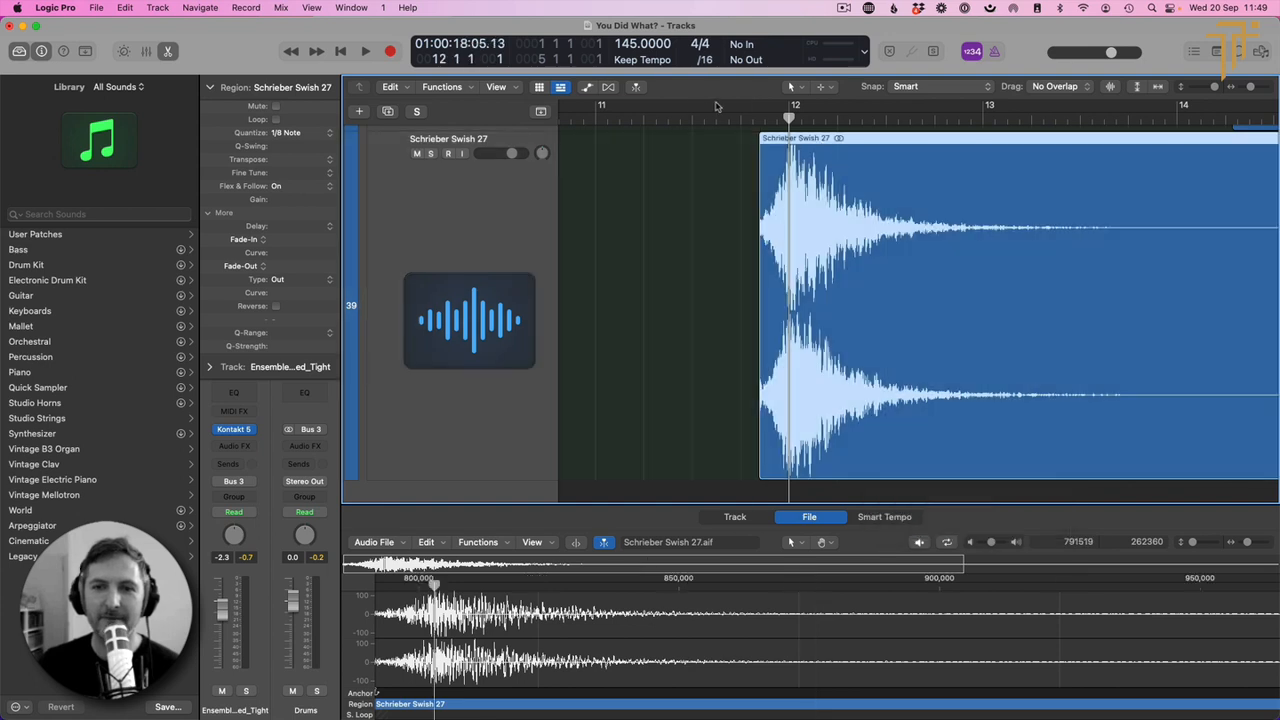
Step: Play the transition into bar 12, then move the Schrieber Swish 27 region so that its peak falls at bar 14
{"action": "left_click", "coordinate": [644, 121]}
{"action": "key", "text": "space"}
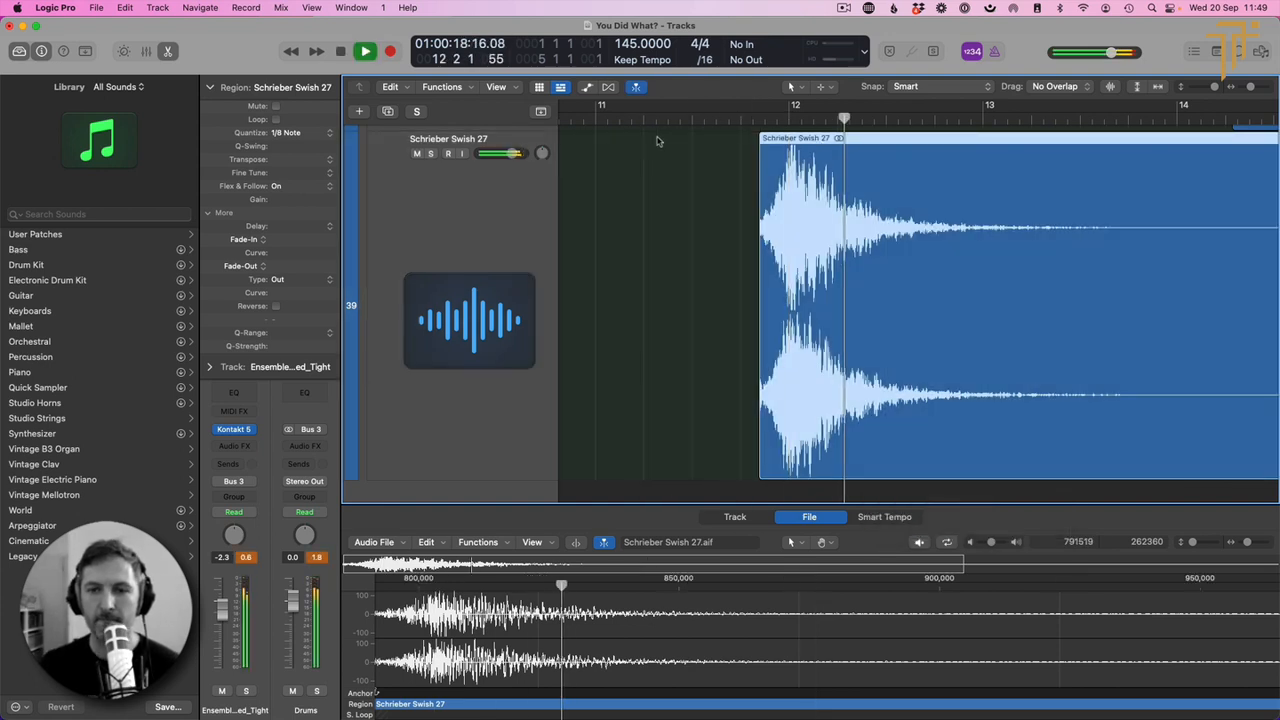
{"action": "key", "text": "p"}
{"action": "key", "text": "space"}
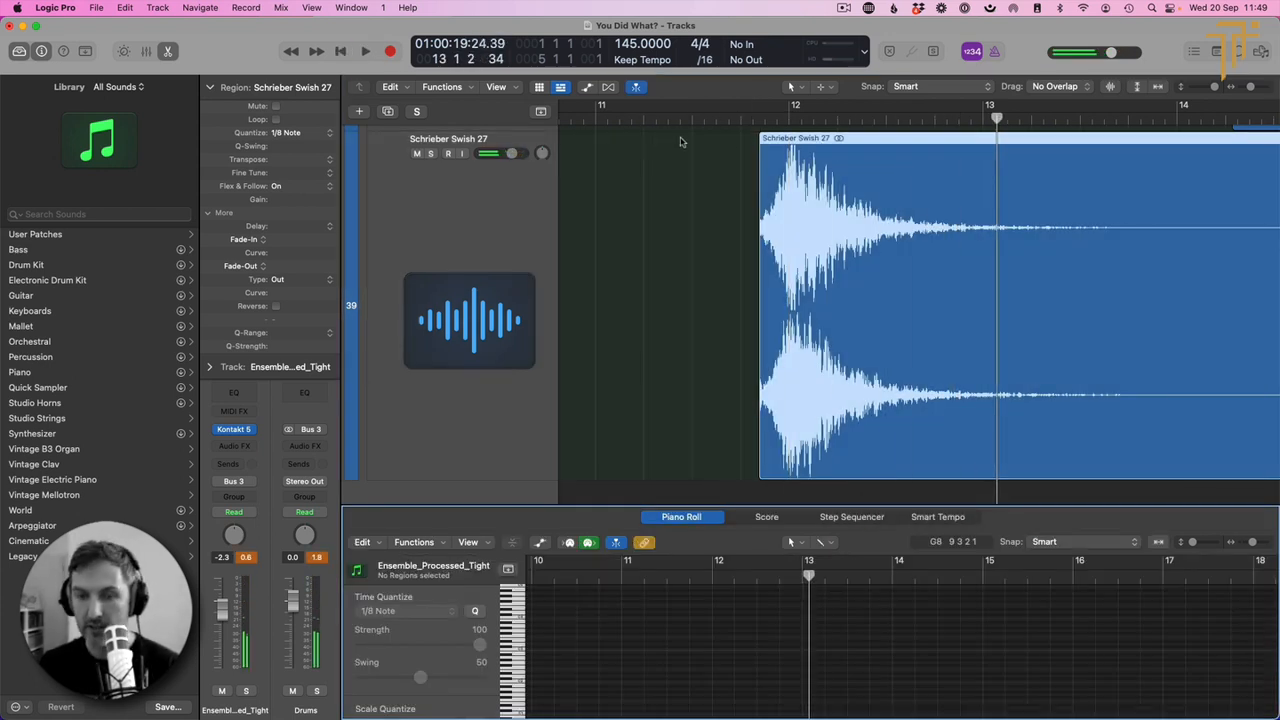
{"action": "scroll", "coordinate": [906, 231], "scroll_direction": "right", "scroll_amount": 3}
{"action": "left_click_drag", "start_coordinate": [784, 248], "coordinate": [1165, 248]}
Step: Replay the hit at bar 12, then nudge the Schrieber Swish 17_1 region slightly earlier so its peak lands exactly on bar 12
{"action": "left_click", "coordinate": [676, 121]}
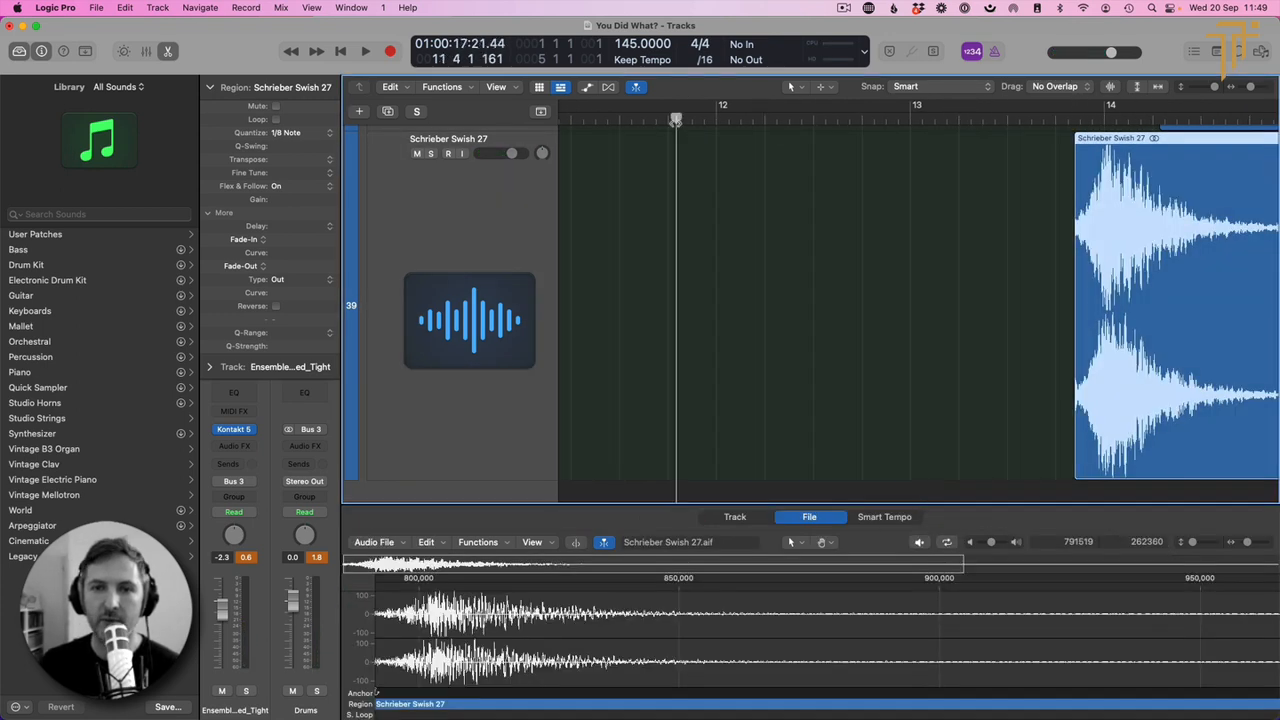
{"action": "key", "text": "space"}
{"action": "key", "text": "space"}
{"action": "scroll", "coordinate": [709, 152], "scroll_direction": "up", "scroll_amount": 5}
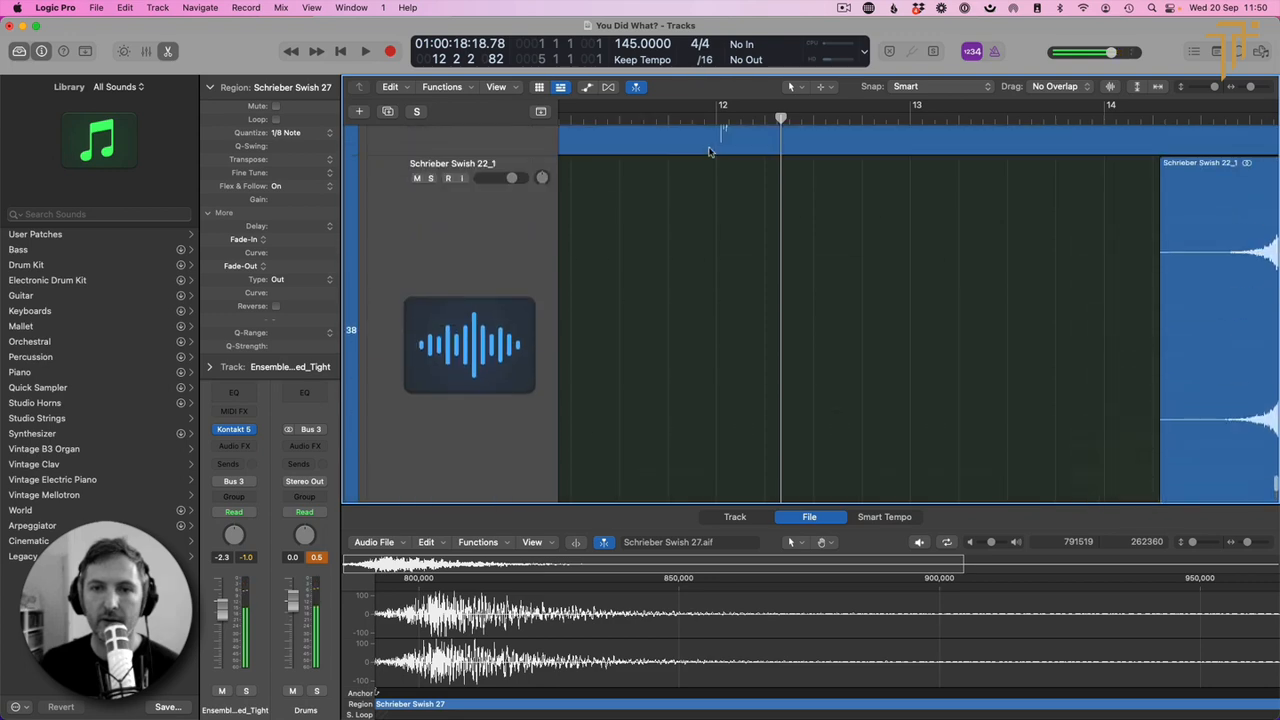
{"action": "scroll", "coordinate": [712, 160], "scroll_direction": "down", "scroll_amount": 3}
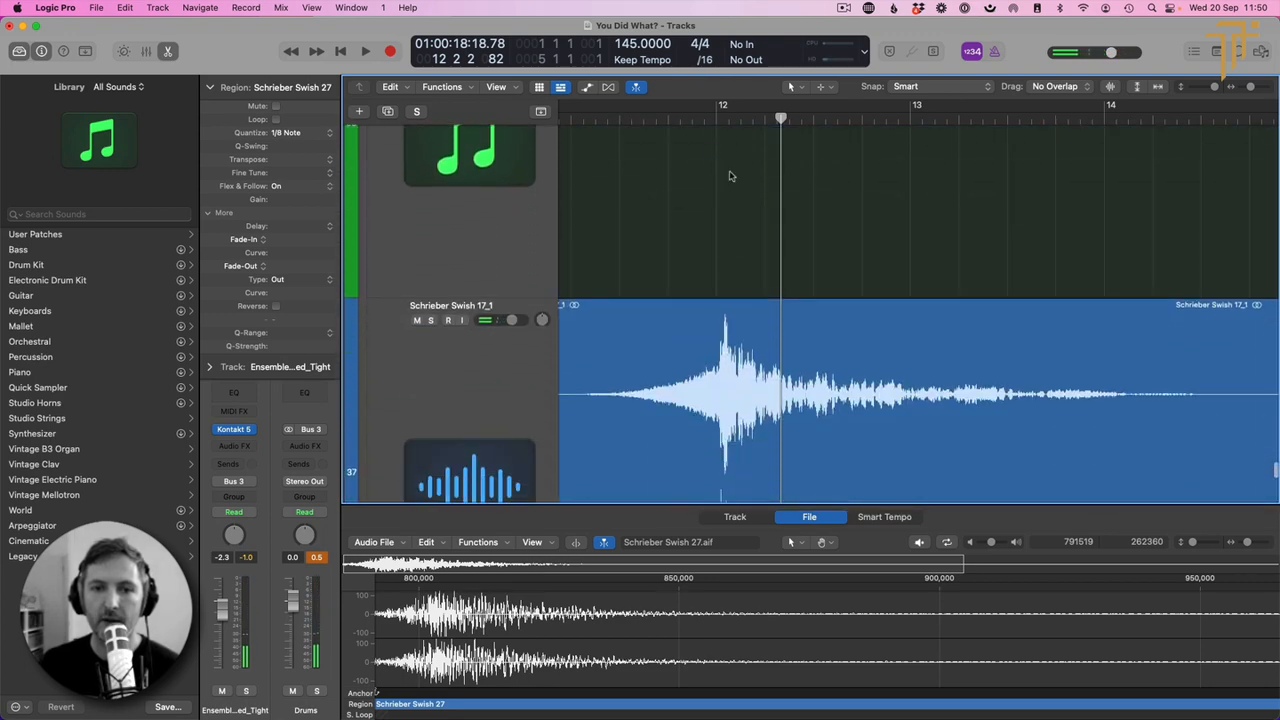
{"action": "left_click_drag", "start_coordinate": [738, 119], "coordinate": [716, 118]}
{"action": "left_click", "coordinate": [776, 297]}
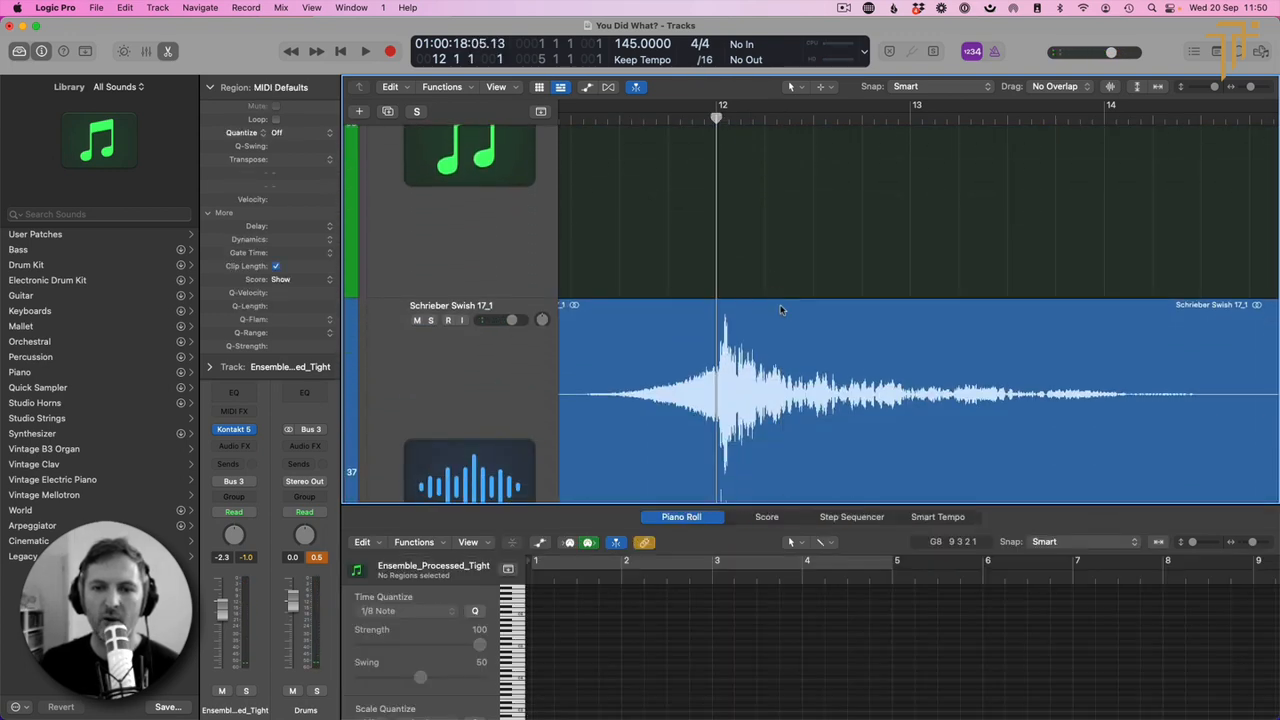
{"action": "scroll", "coordinate": [779, 307], "scroll_direction": "down", "scroll_amount": 2}
{"action": "left_click_drag", "start_coordinate": [779, 306], "coordinate": [776, 313]}
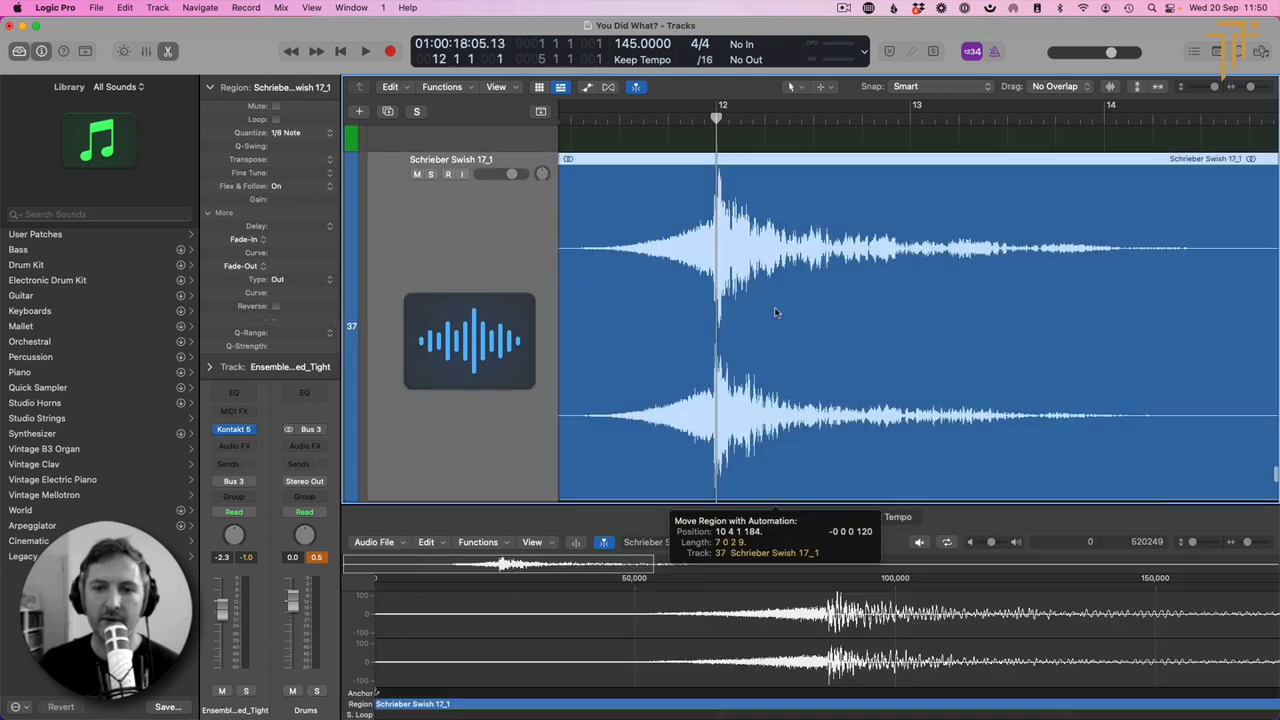
Step: Play back the hit at bar 12 to check the Schrieber Swish 17_1 alignment
{"action": "key", "text": "space"}
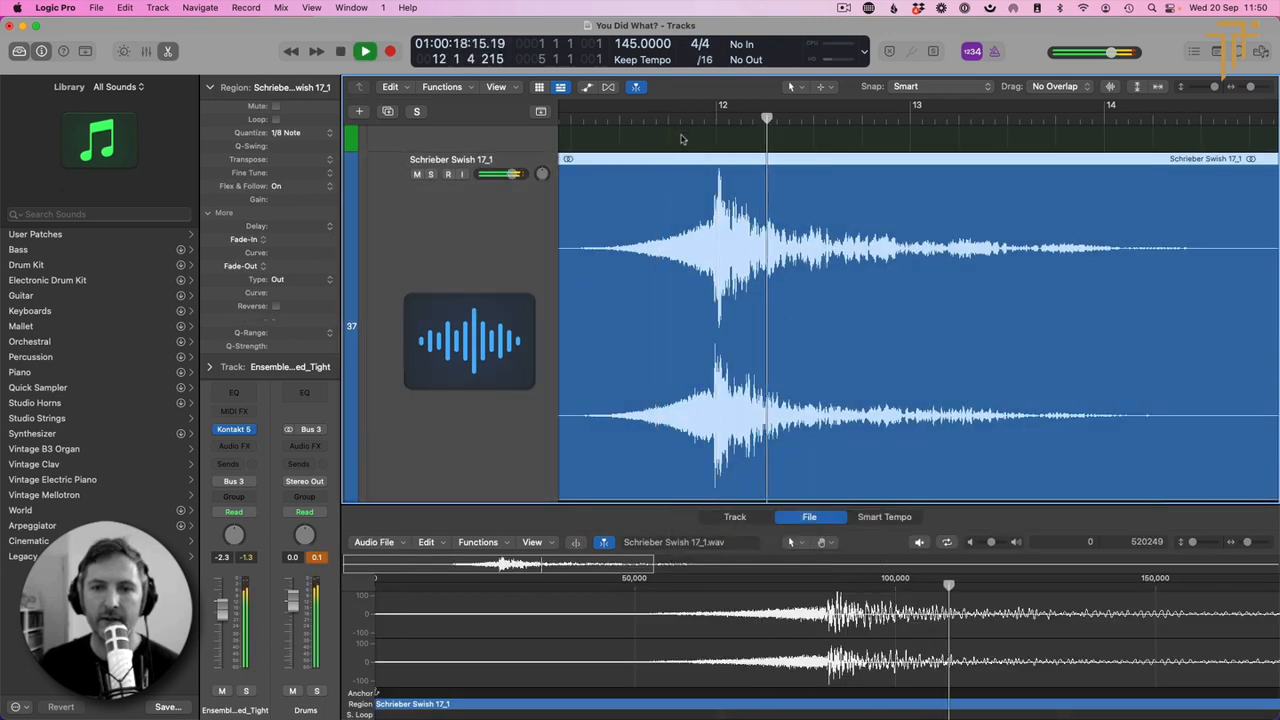
{"action": "key", "text": "space"}
Step: Copy the last two notes of the second Ensemble_Processed_Tight region on track 12 to bar 12, extending the region past them
{"action": "scroll", "coordinate": [723, 149], "scroll_direction": "up", "scroll_amount": 6}
{"action": "scroll", "coordinate": [718, 153], "scroll_direction": "up", "scroll_amount": 10}
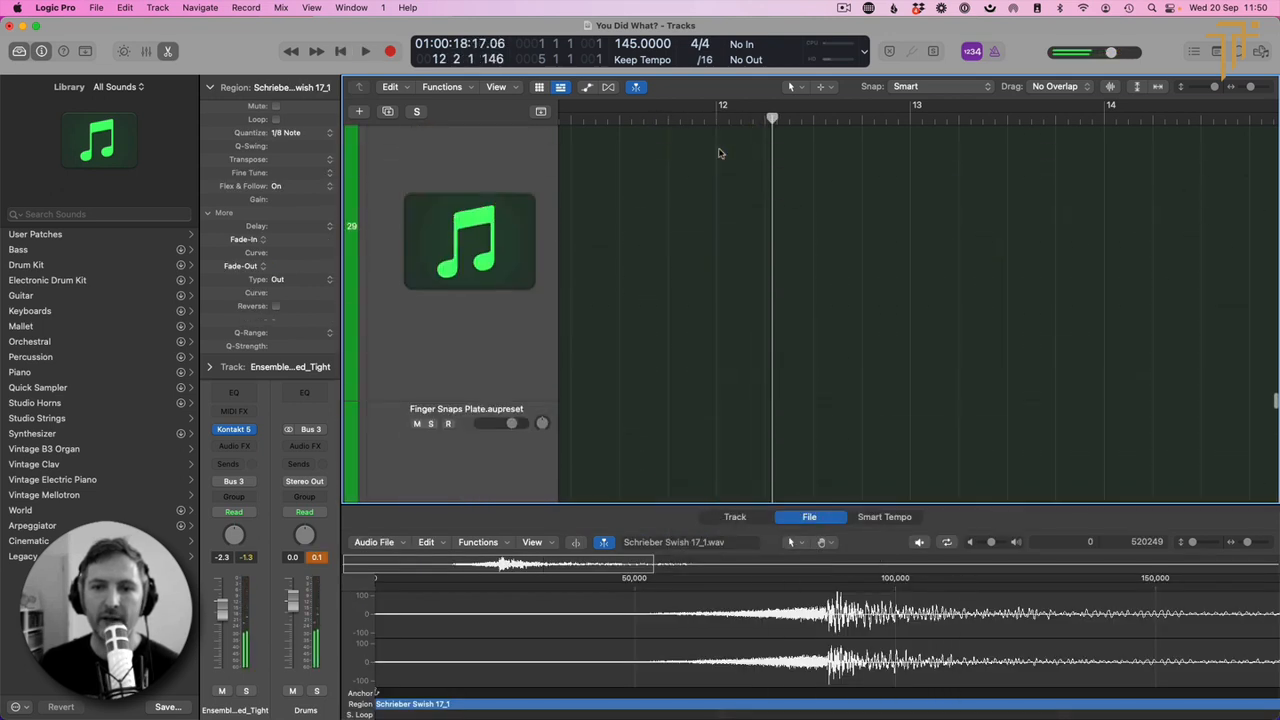
{"action": "scroll", "coordinate": [721, 153], "scroll_direction": "up", "scroll_amount": 2}
{"action": "left_click", "coordinate": [717, 208]}
{"action": "key", "text": "z"}
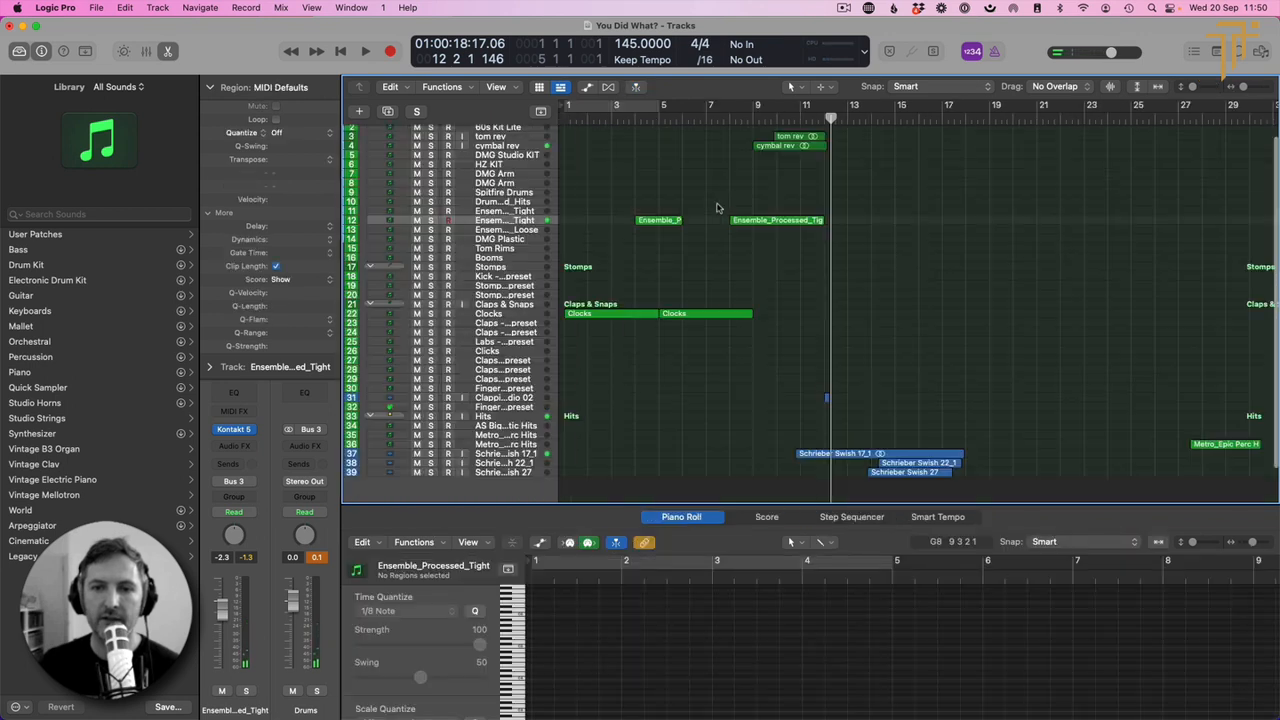
{"action": "left_click", "coordinate": [792, 222]}
{"action": "key", "text": "z"}
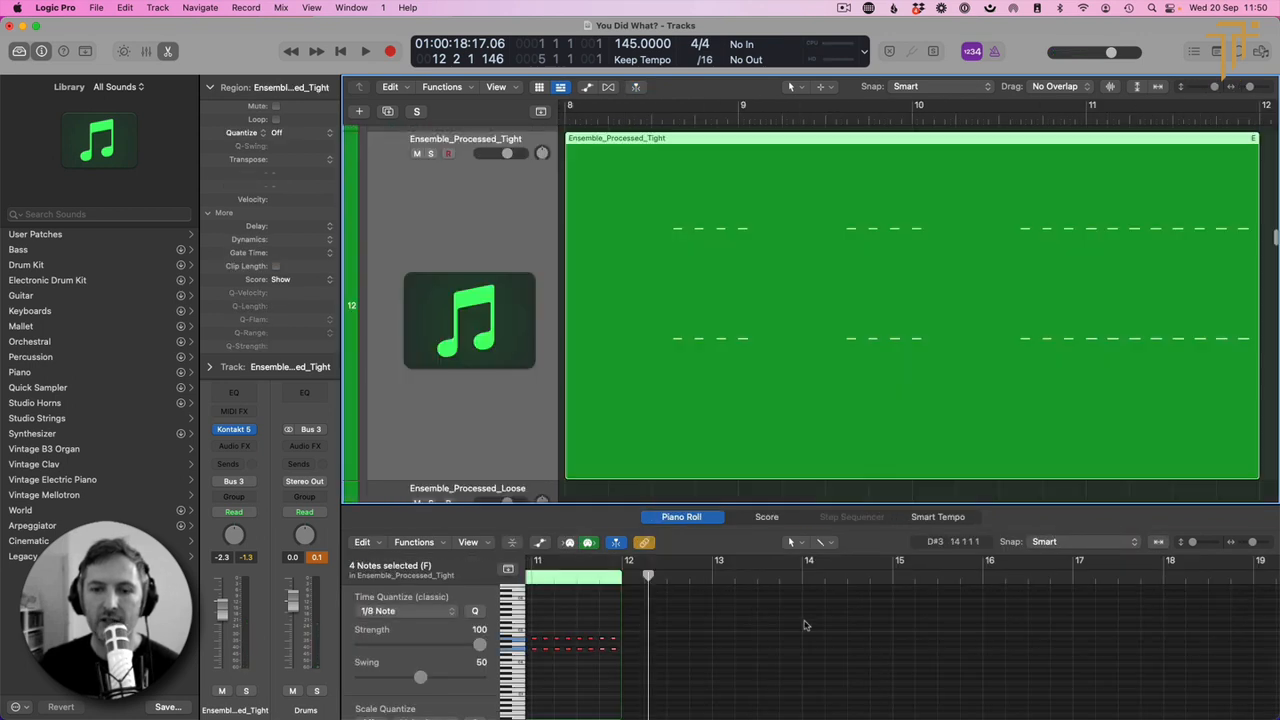
{"action": "left_click", "coordinate": [613, 640]}
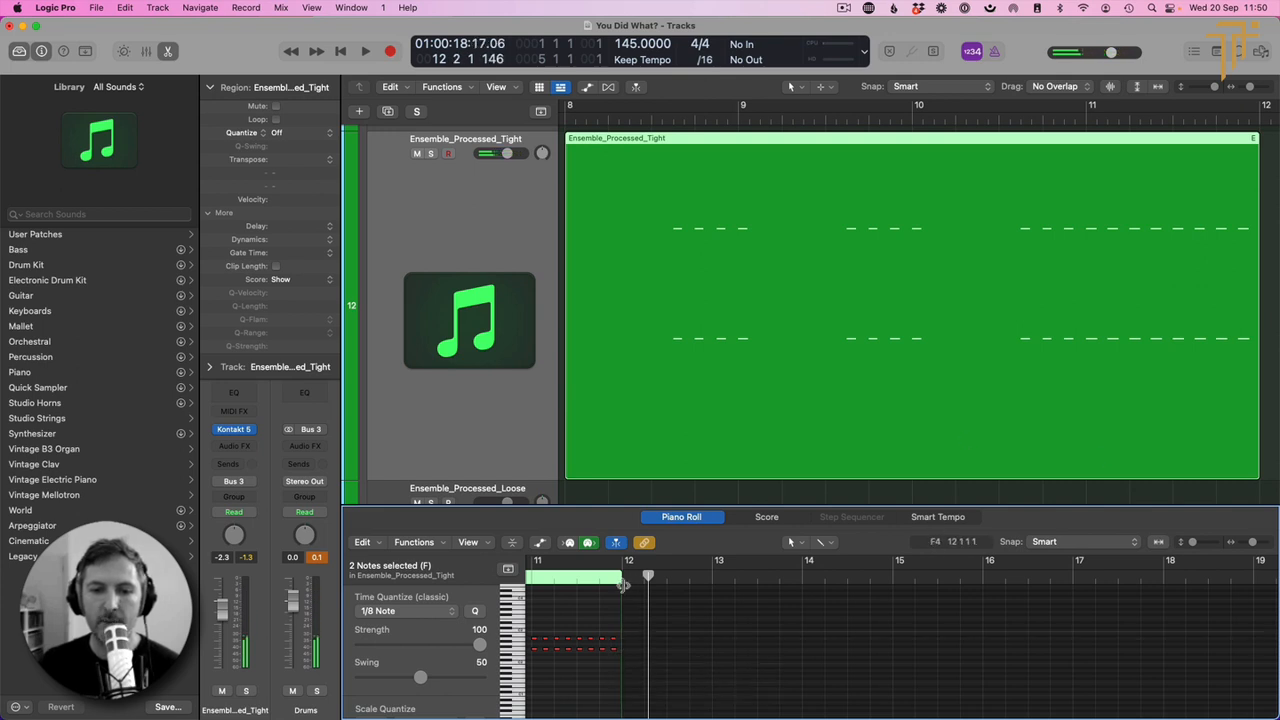
{"action": "key", "text": "p"}
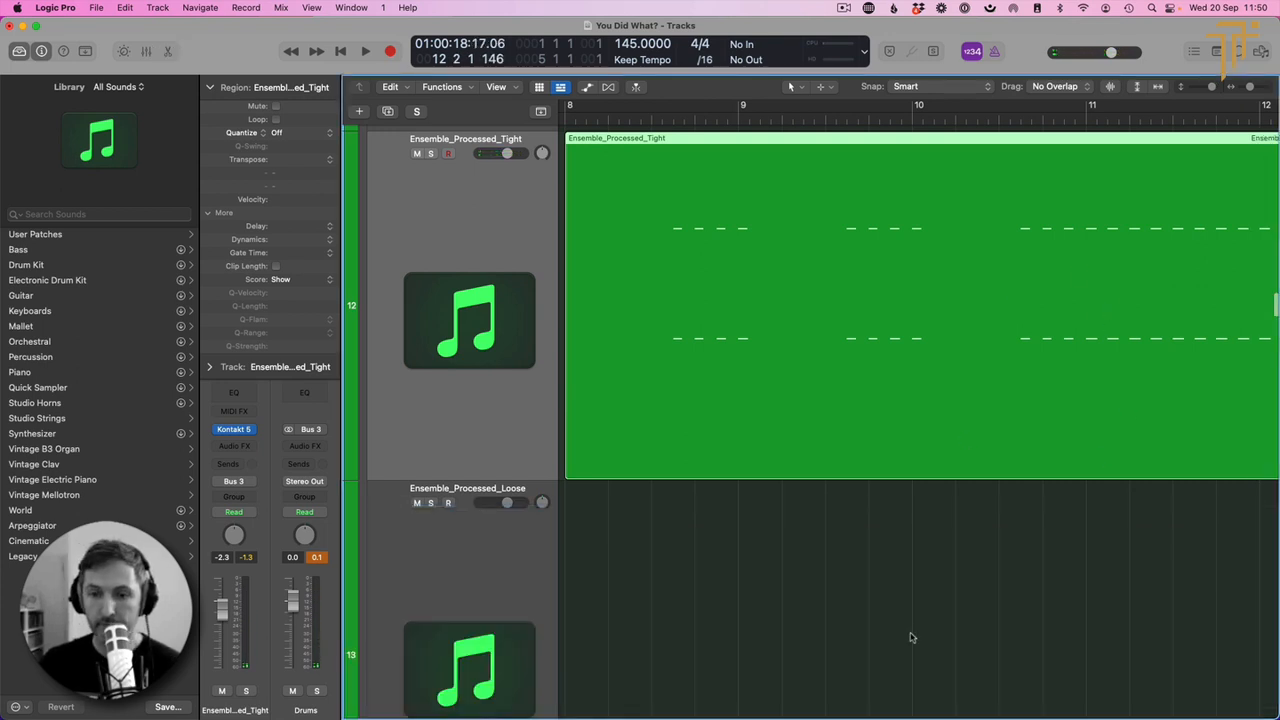
Step: Place the playhead at bar 12 and move the cymbal rev region slightly earlier so that it ends there
{"action": "left_click", "coordinate": [911, 637]}
{"action": "key", "text": "z"}
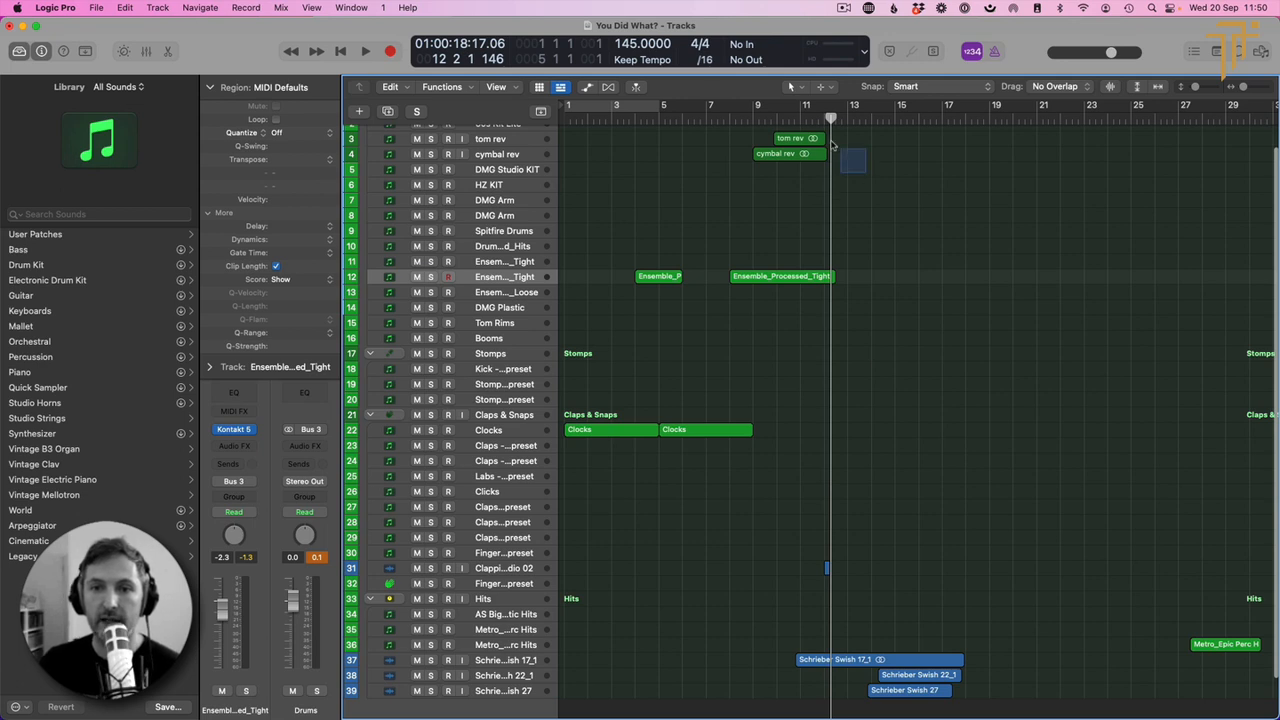
{"action": "key", "text": "z"}
{"action": "left_click_drag", "start_coordinate": [866, 172], "coordinate": [753, 117]}
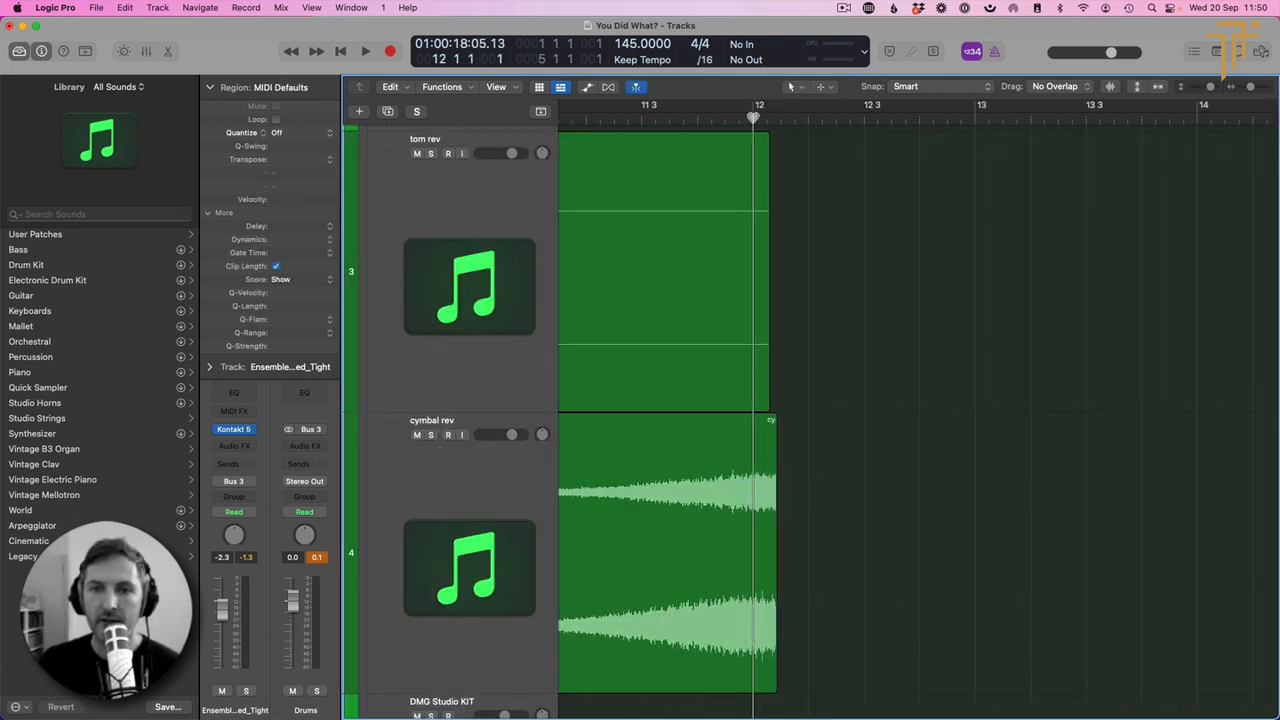
{"action": "left_click_drag", "start_coordinate": [758, 507], "coordinate": [735, 507]}
Step: Play the transition into bar 12, then move the tom rev region slightly earlier so that it ends at bar 12
{"action": "left_click", "coordinate": [687, 126]}
{"action": "key", "text": "space"}
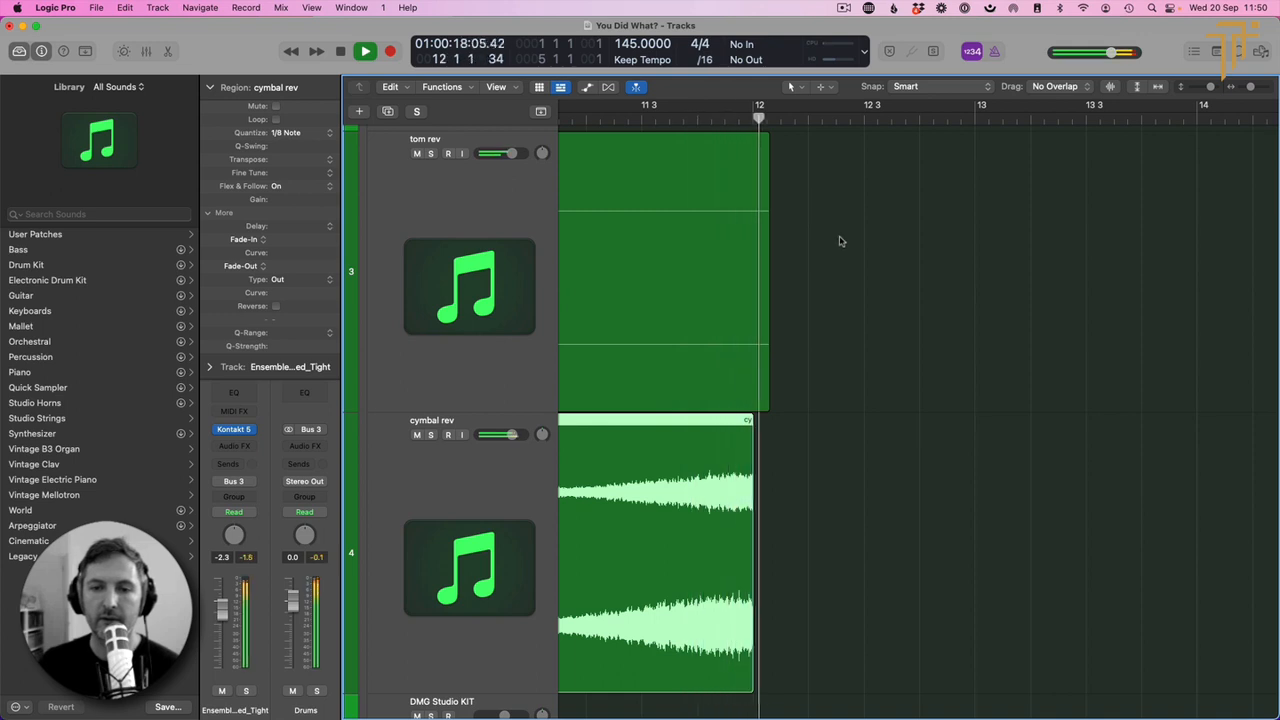
{"action": "key", "text": "space"}
{"action": "left_click_drag", "start_coordinate": [749, 237], "coordinate": [728, 237]}
{"action": "key", "text": "z"}
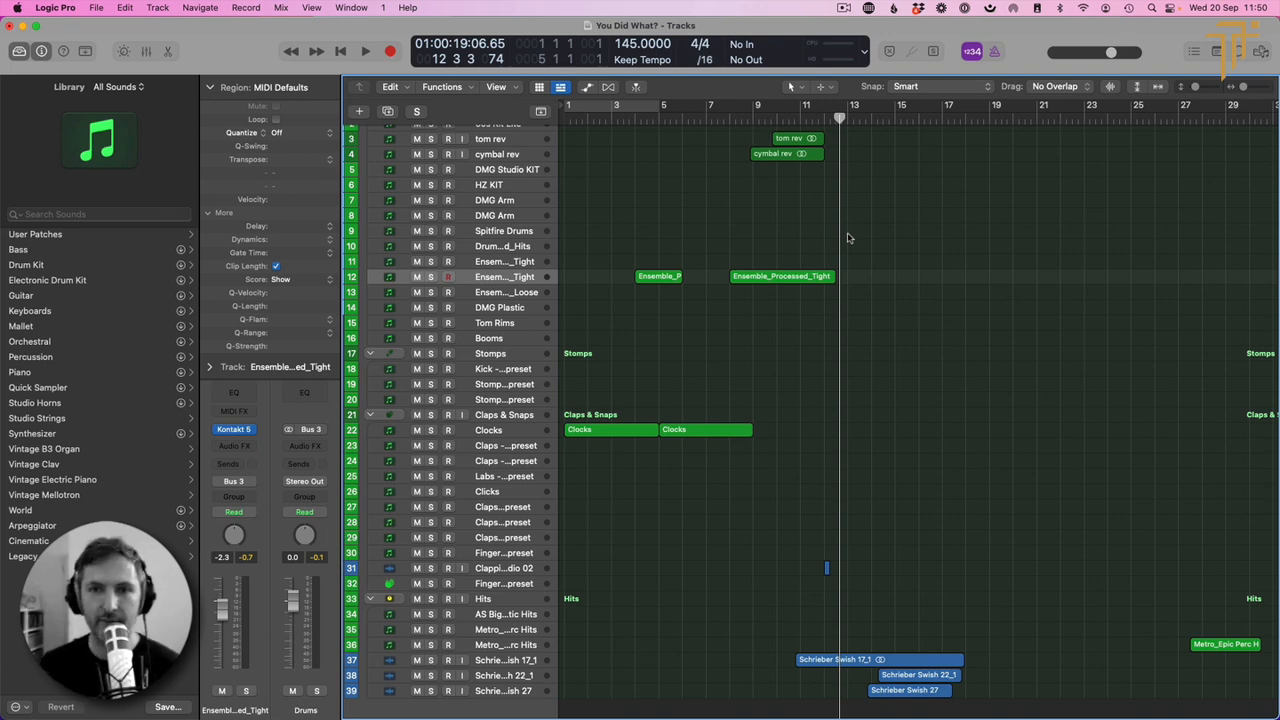
Step: Play the arrangement from bar 1, then copy the short track 12 ensemble region at bar 4 to bar 13
{"action": "key", "text": "Return"}
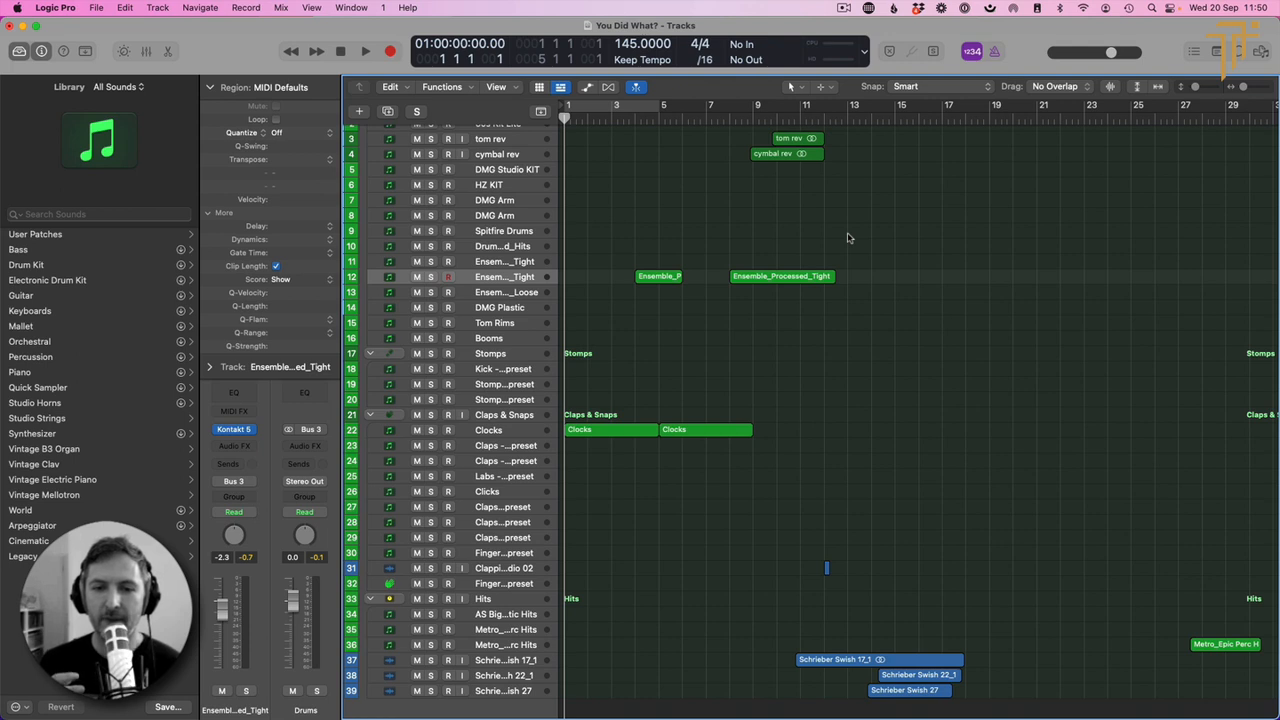
{"action": "key", "text": "space"}
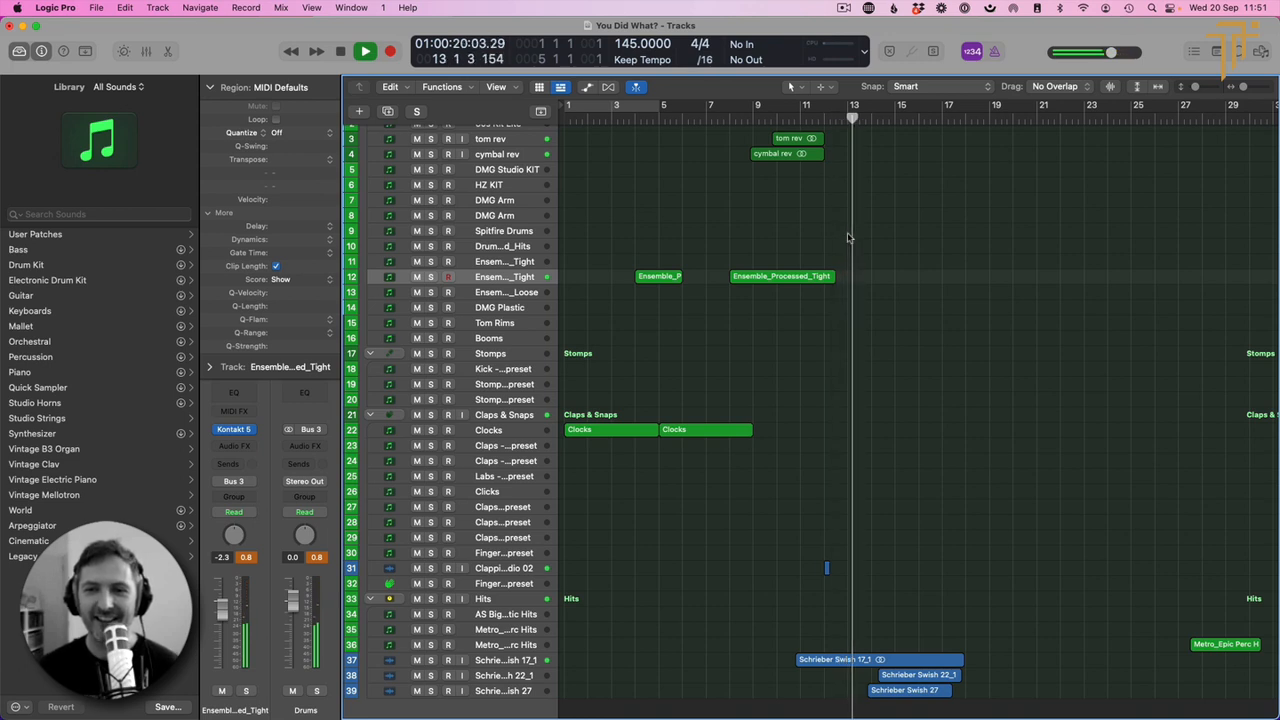
{"action": "key", "text": "space"}
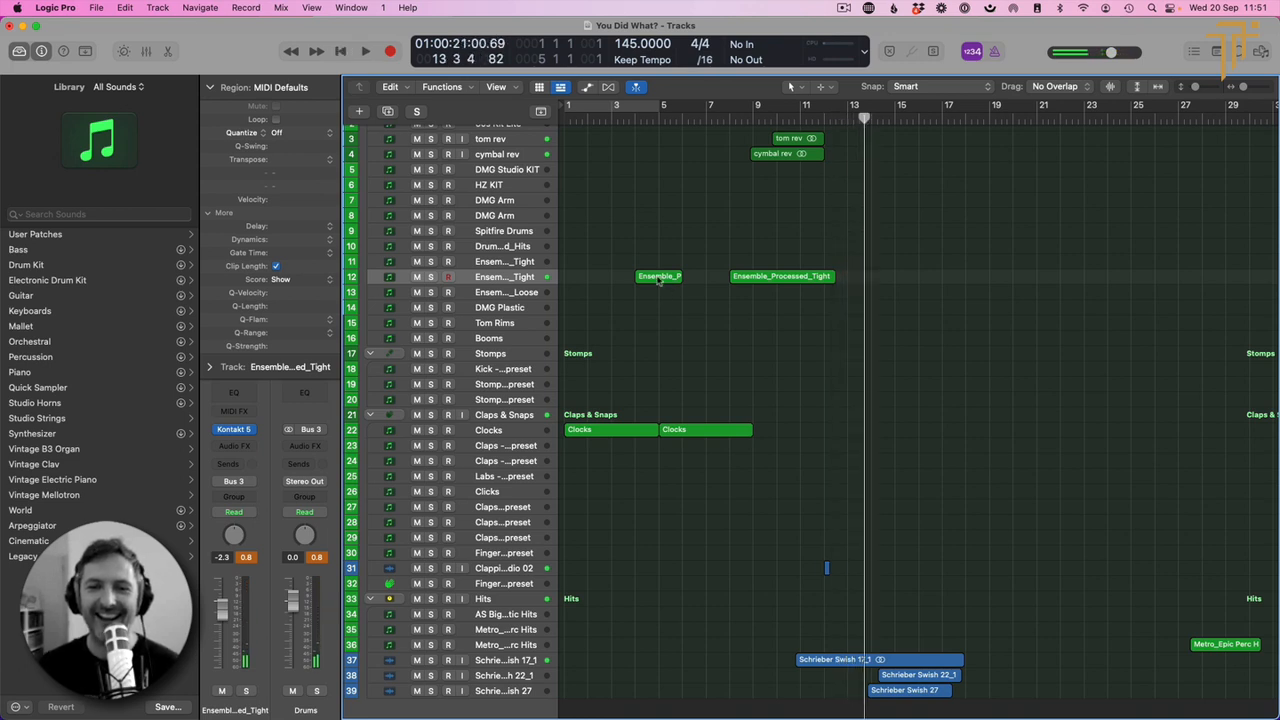
{"action": "left_click_drag", "start_coordinate": [654, 278], "coordinate": [868, 278]}
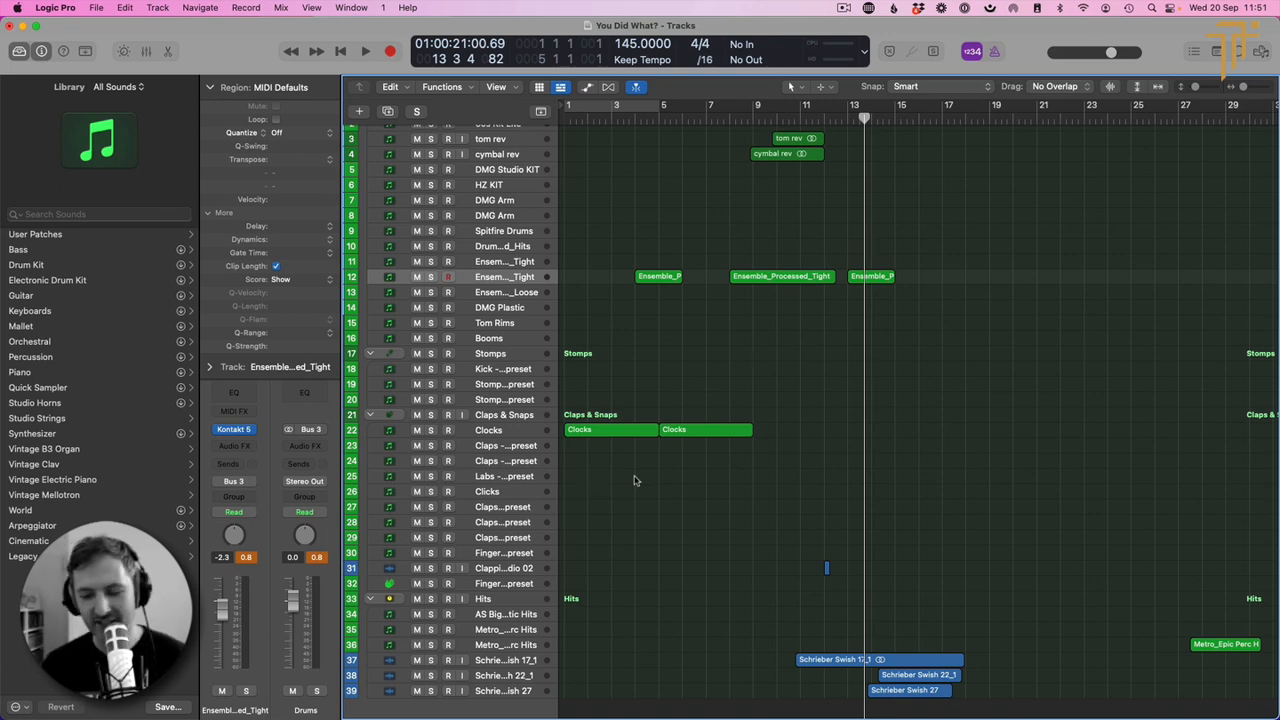
Step: Record a Finger Snaps Plate part on track 30 from bar 1 until bar 12
{"action": "key", "text": "Return"}
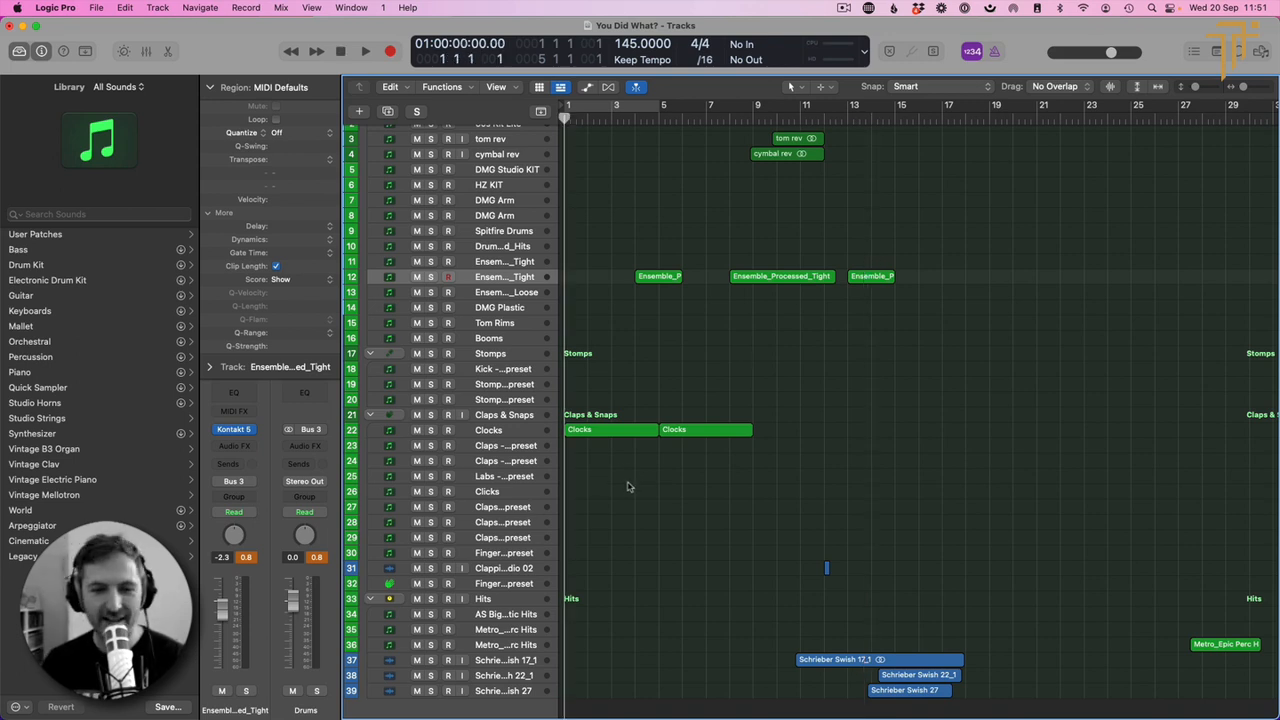
{"action": "left_click", "coordinate": [520, 558]}
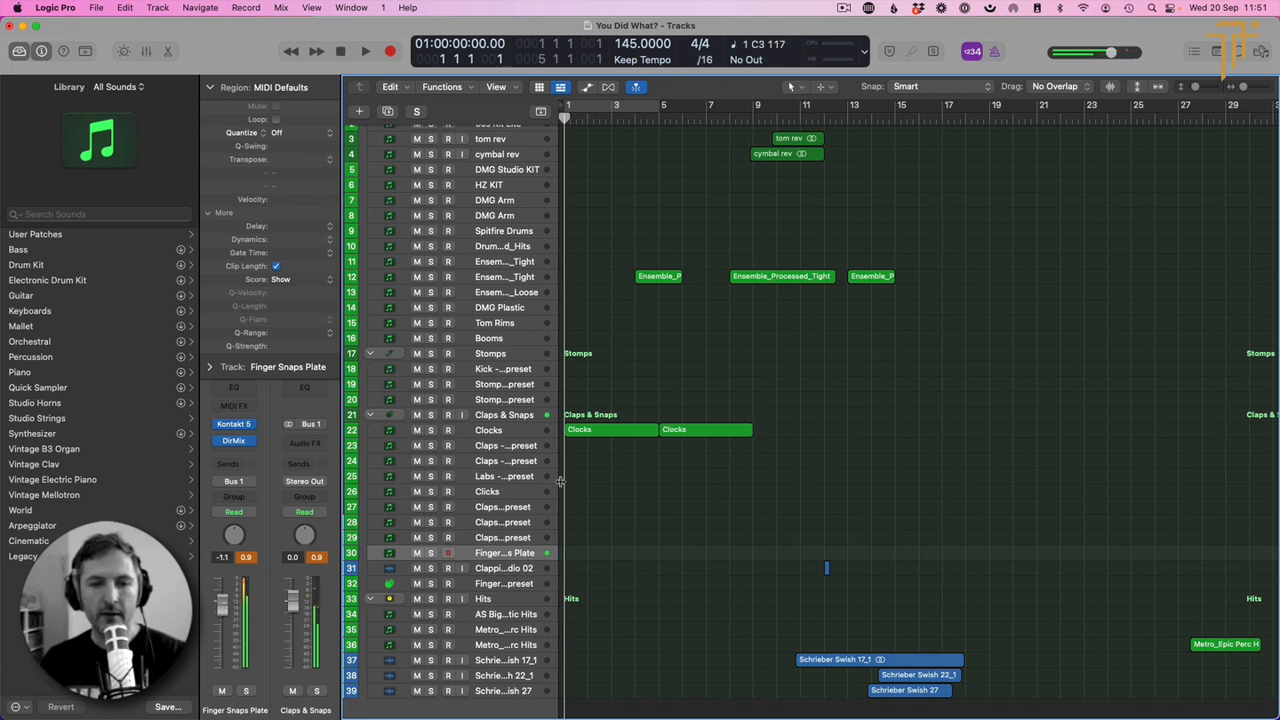
{"action": "key", "text": "r"}
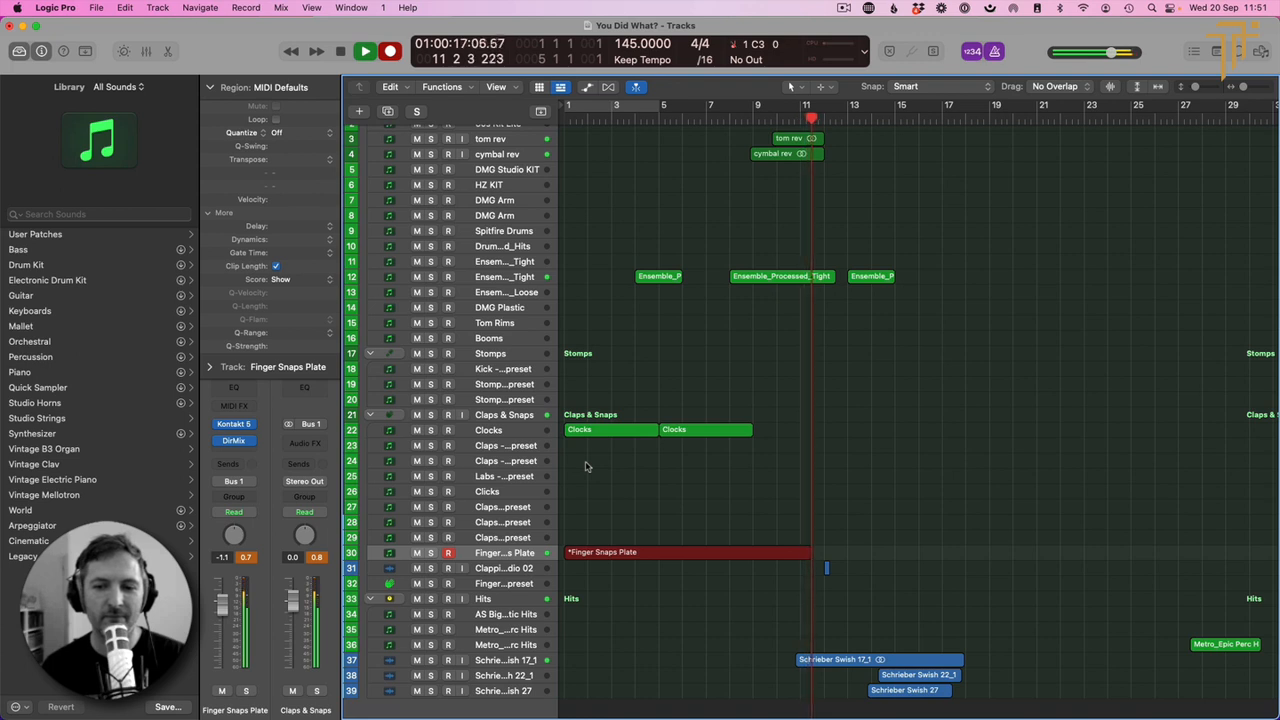
{"action": "key", "text": "space"}
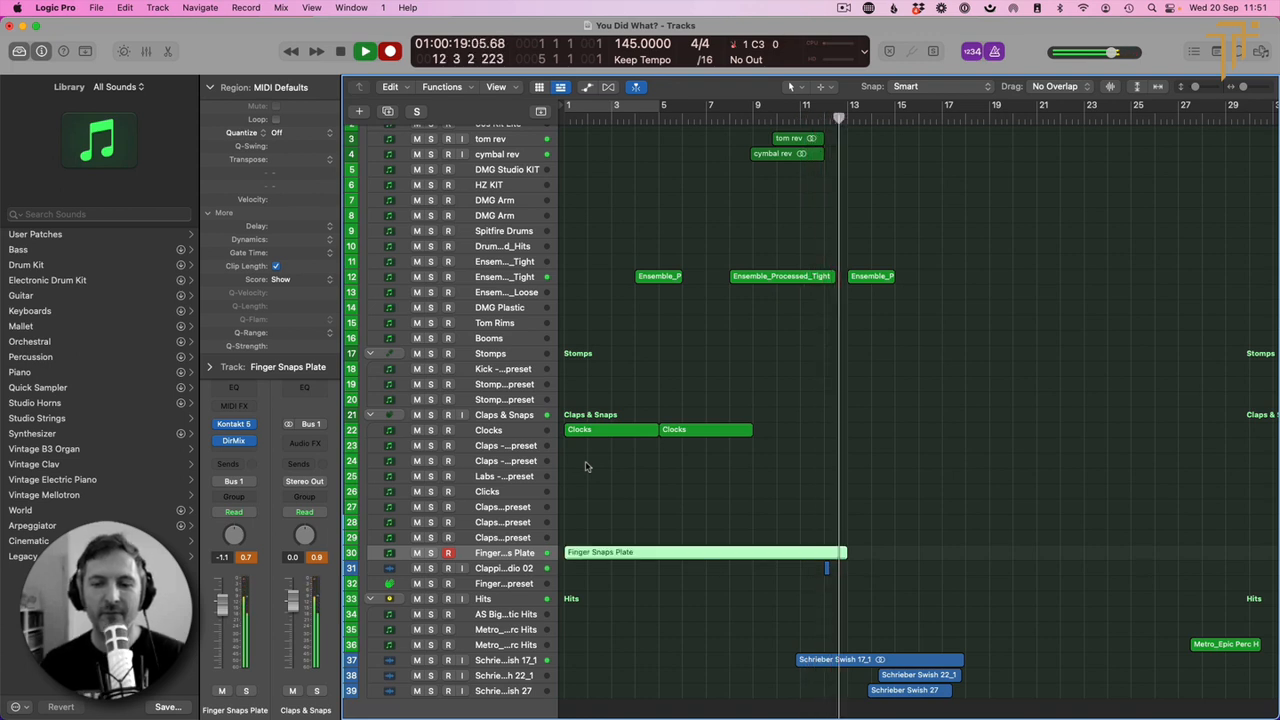
Step: Inspect the notes of the Finger Snaps Plate recording, then play back its opening from bar 1
{"action": "double_click", "coordinate": [762, 550]}
{"action": "left_click_drag", "start_coordinate": [1022, 613], "coordinate": [1058, 662]}
{"action": "key", "text": "Return"}
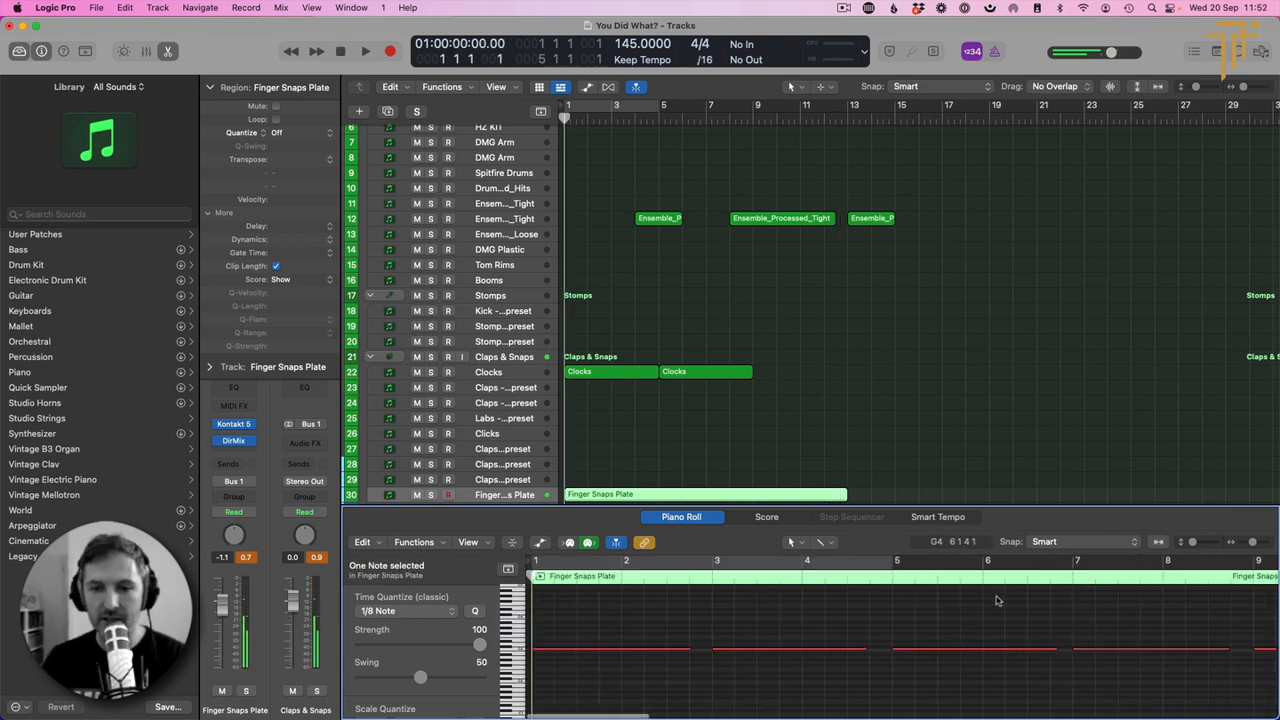
{"action": "key", "text": "p"}
{"action": "key", "text": "space"}
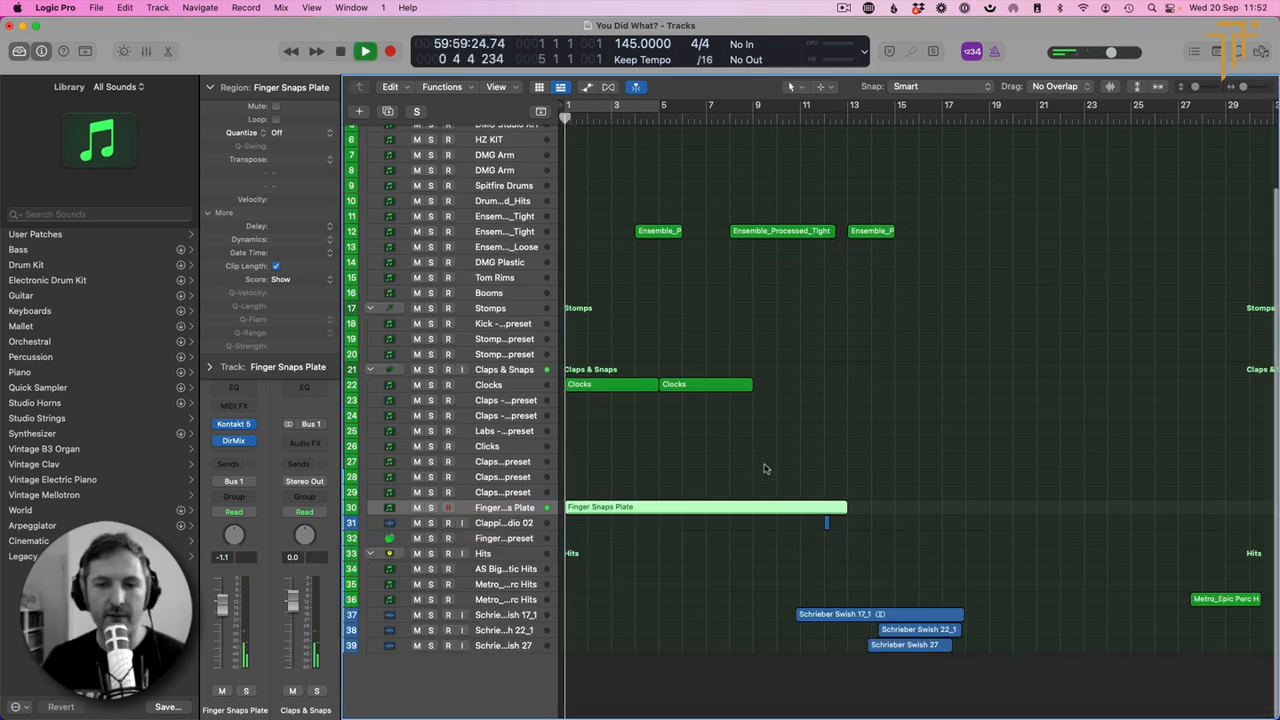
{"action": "left_click", "coordinate": [611, 487]}
{"action": "key", "text": "space"}
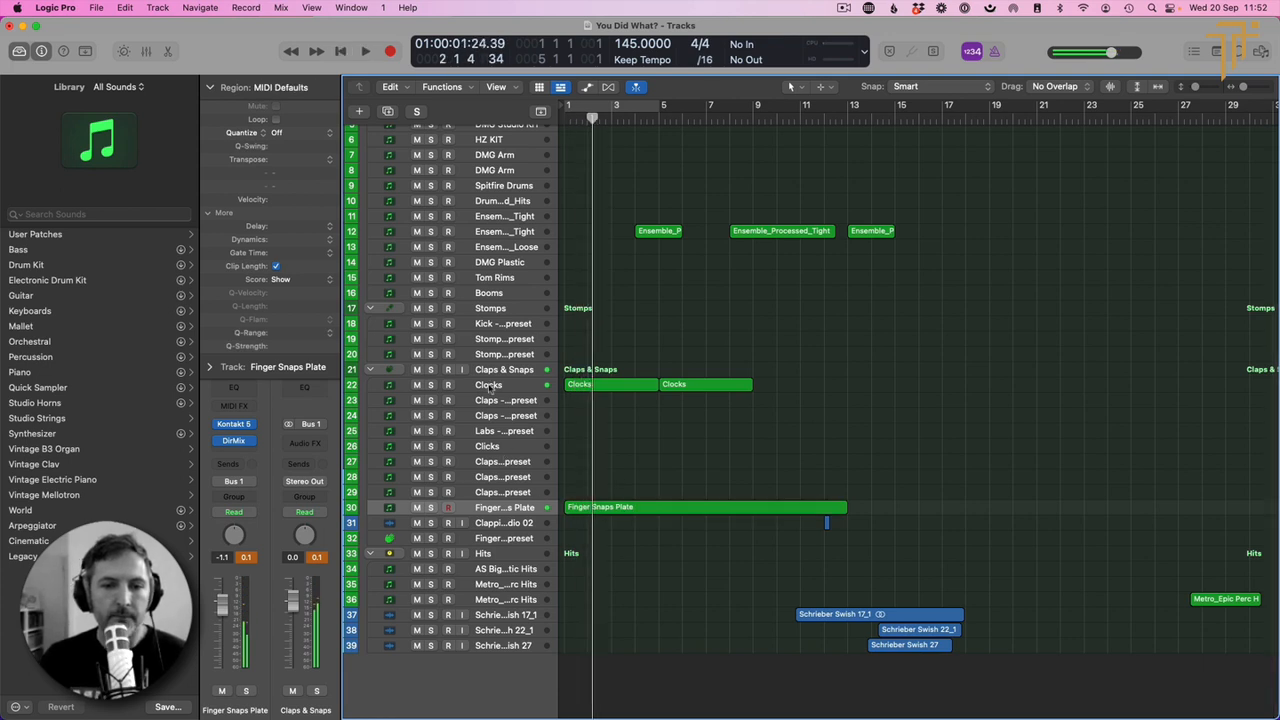
Step: Audition the Kick - Living Room track and the two Stomps tracks below it
{"action": "left_click", "coordinate": [503, 327]}
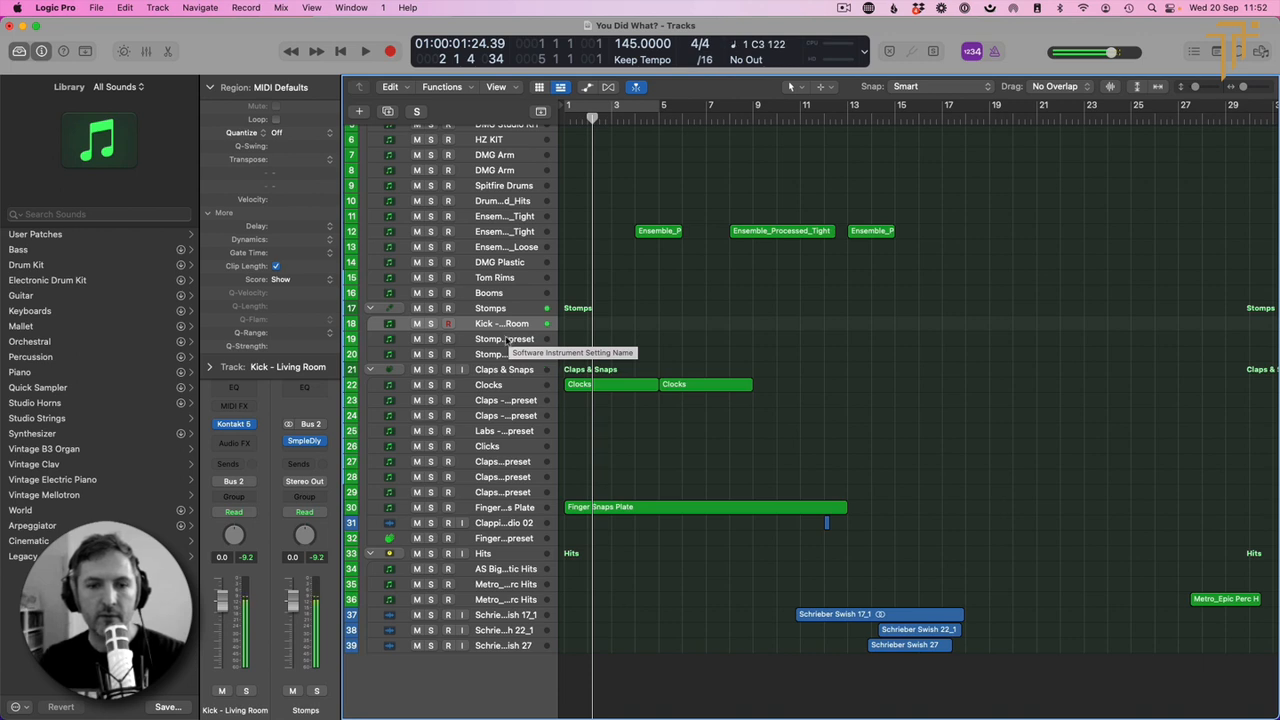
{"action": "left_click", "coordinate": [506, 342]}
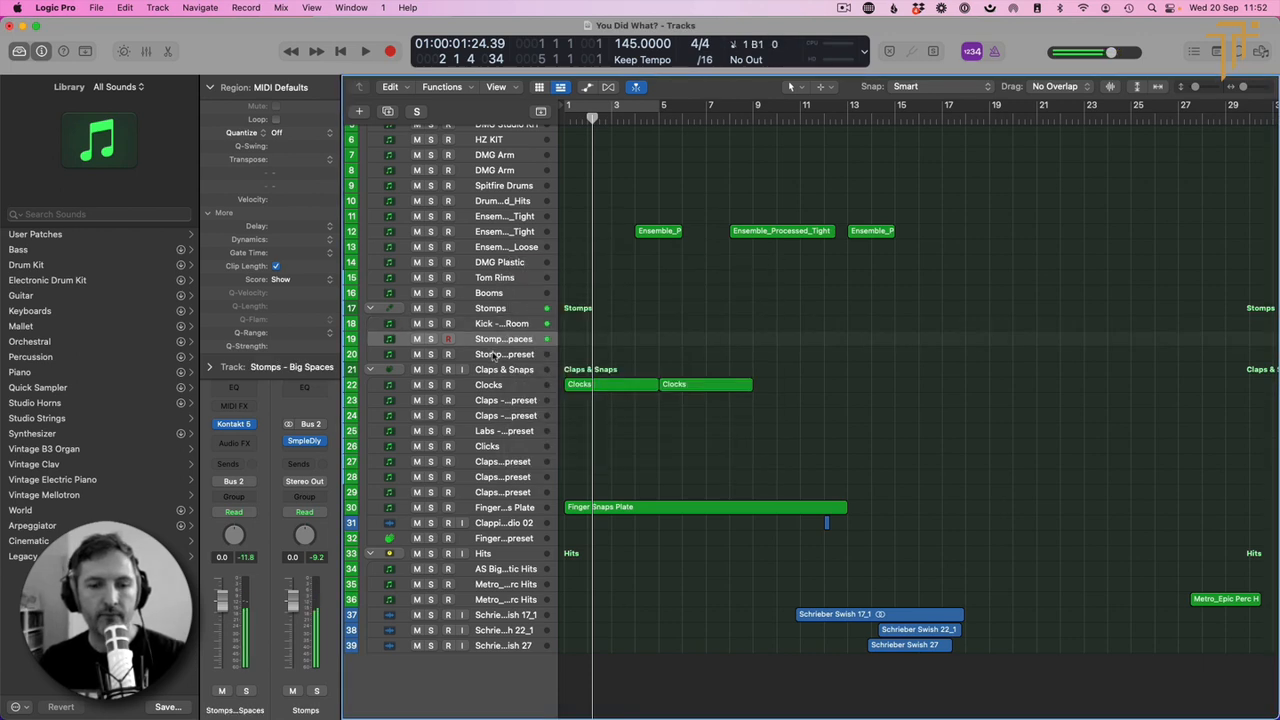
{"action": "left_click", "coordinate": [493, 356]}
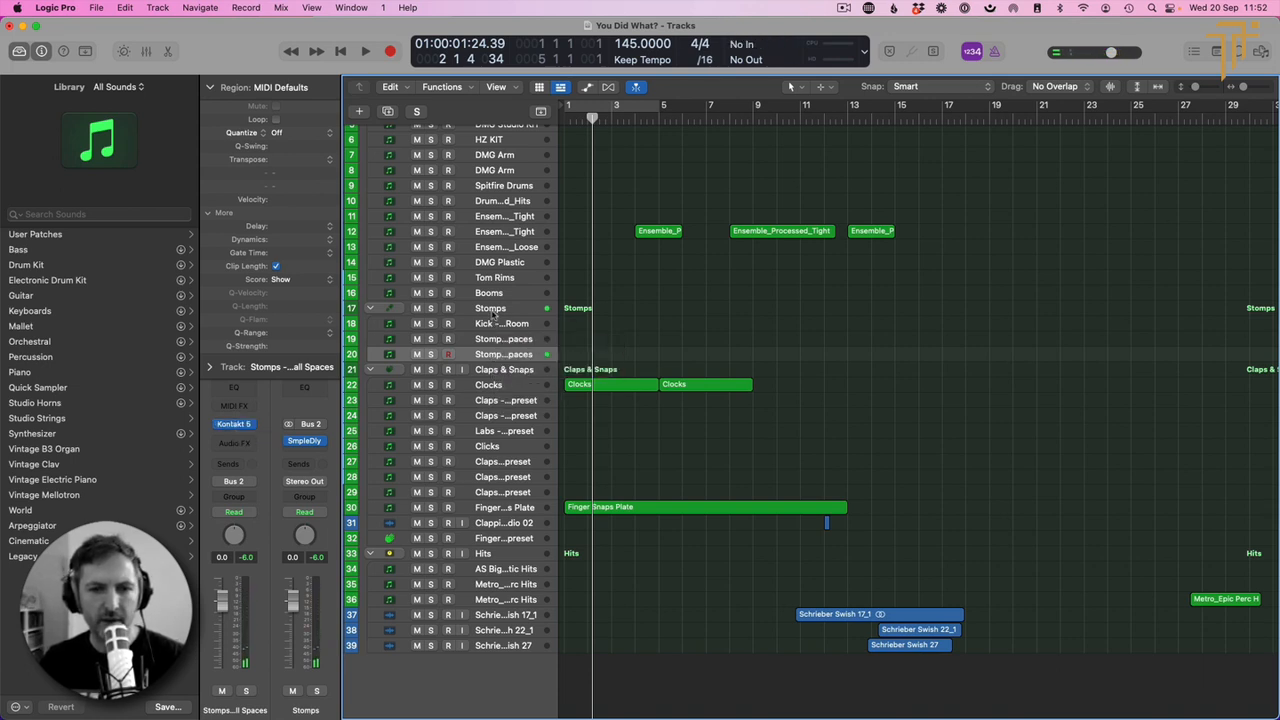
Step: Duplicate the Kick - Living Room track and open the Kontakt instrument of the new track
{"action": "left_click", "coordinate": [488, 325]}
{"action": "key", "text": "super+d"}
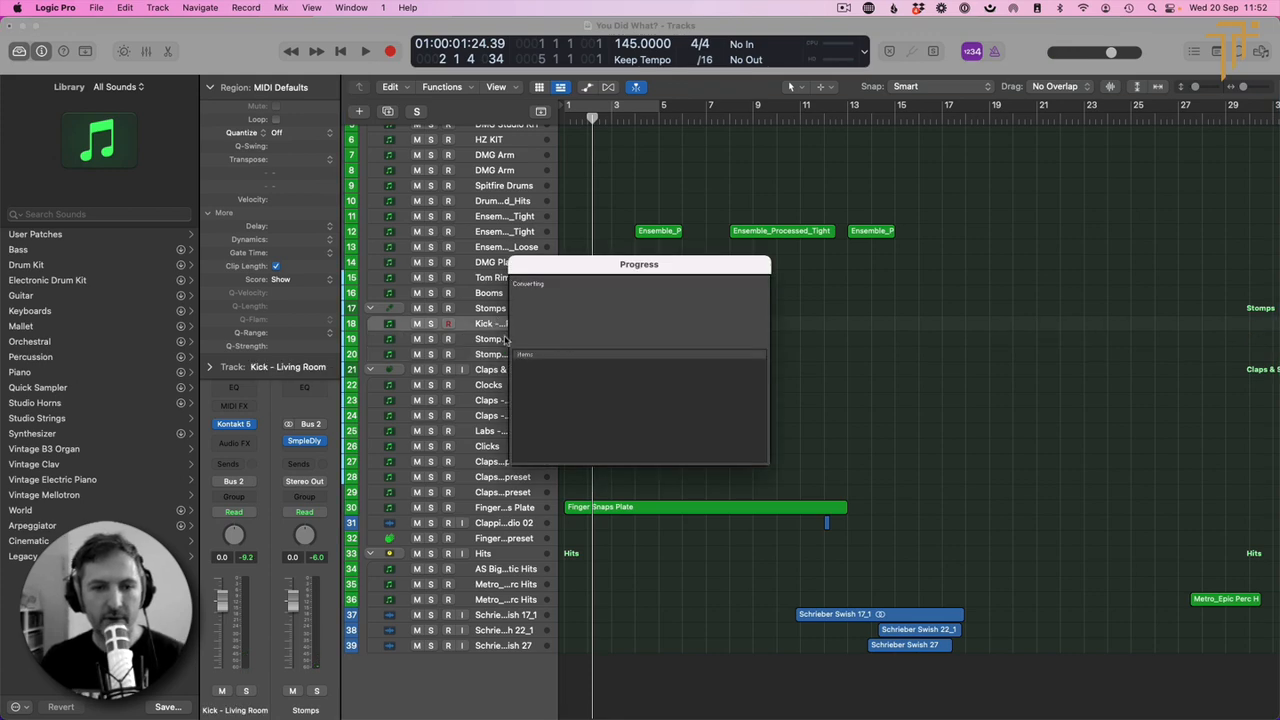
{"action": "mouse_move", "coordinate": [236, 428]}
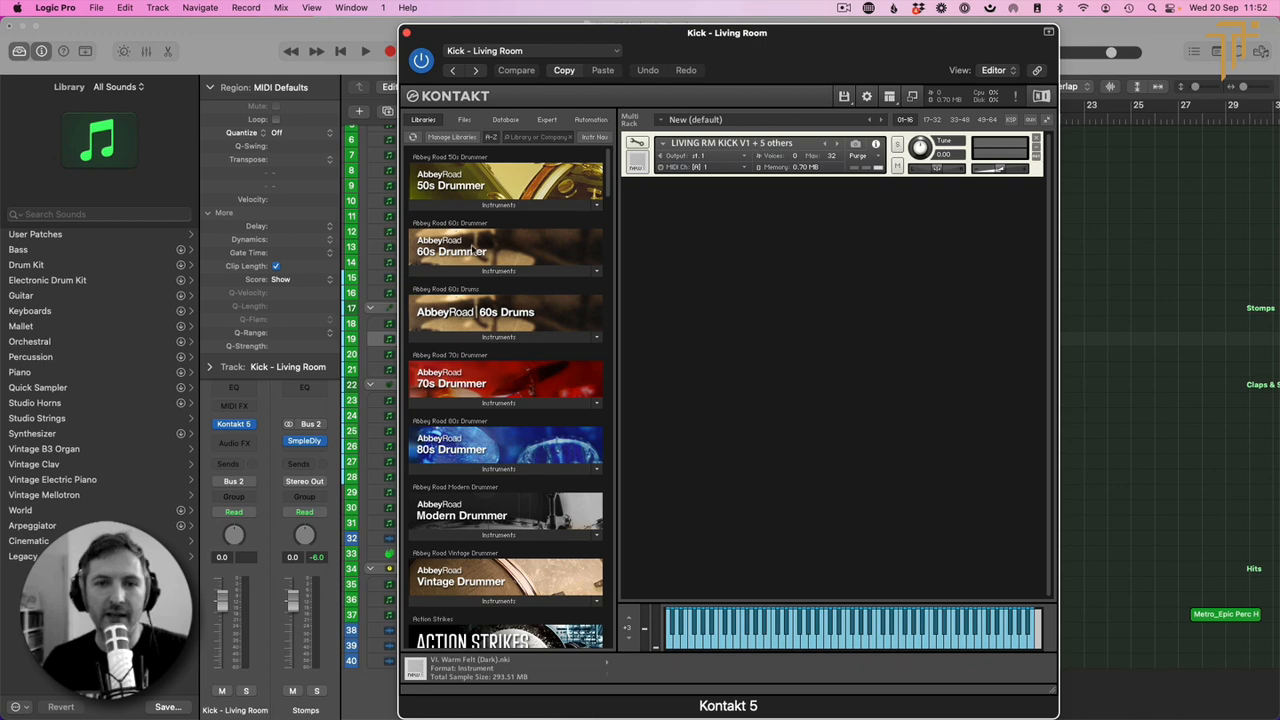
Step: Load Snaps, Claps, Slaps, Stomps & Shouts.nki from the Snaps Claps Slaps Stomps & Shouts folder in Kontakt's file browser
{"action": "left_click", "coordinate": [464, 119]}
{"action": "left_click", "coordinate": [433, 237]}
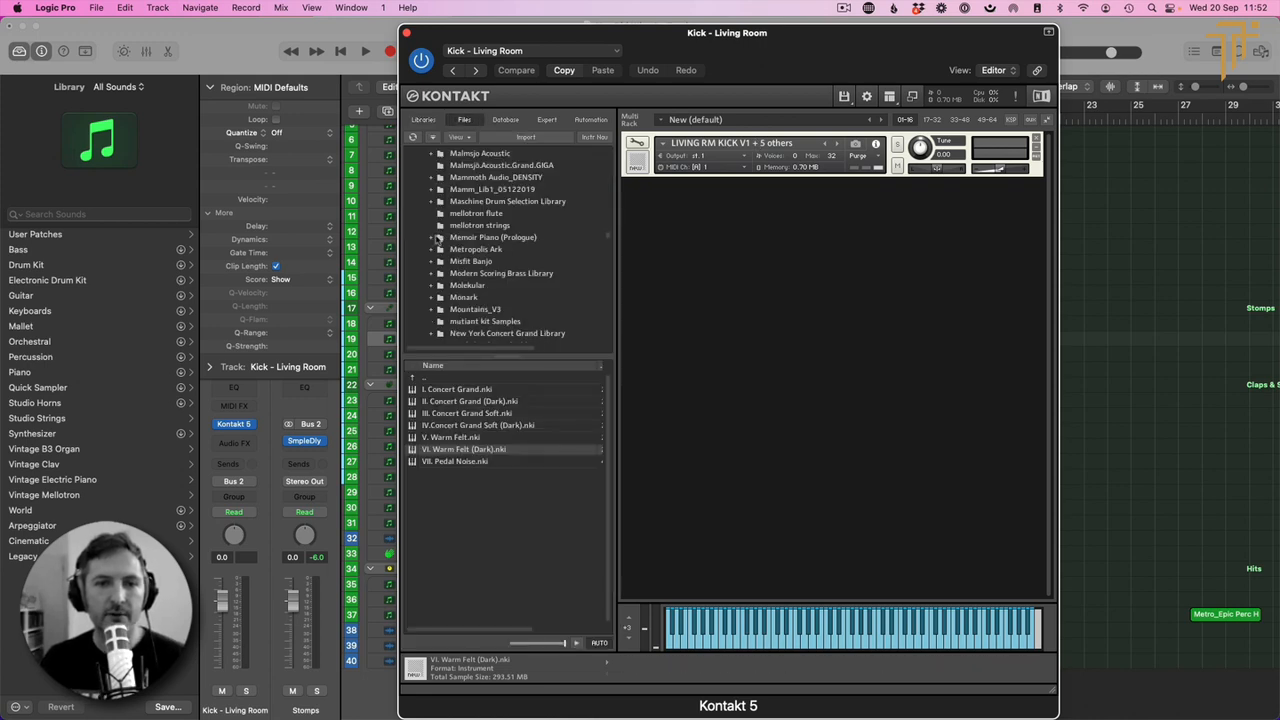
{"action": "scroll", "coordinate": [491, 261], "scroll_direction": "down", "scroll_amount": 5}
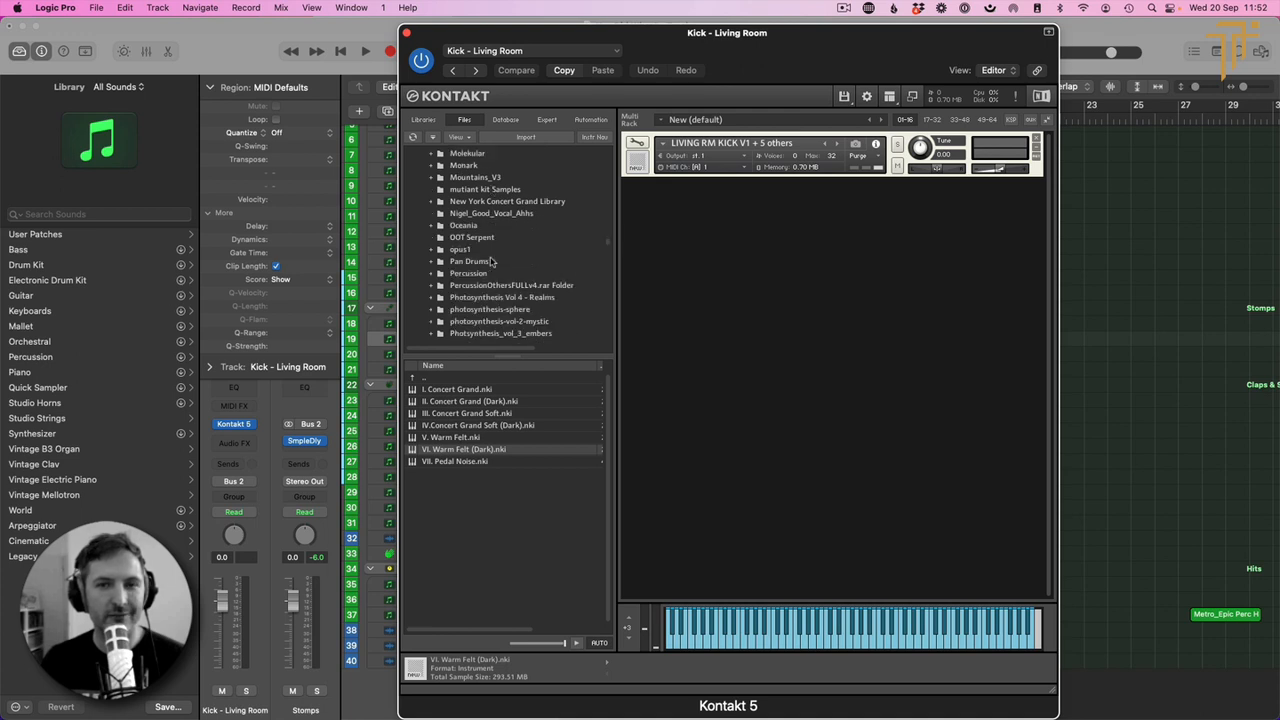
{"action": "scroll", "coordinate": [497, 260], "scroll_direction": "down", "scroll_amount": 2}
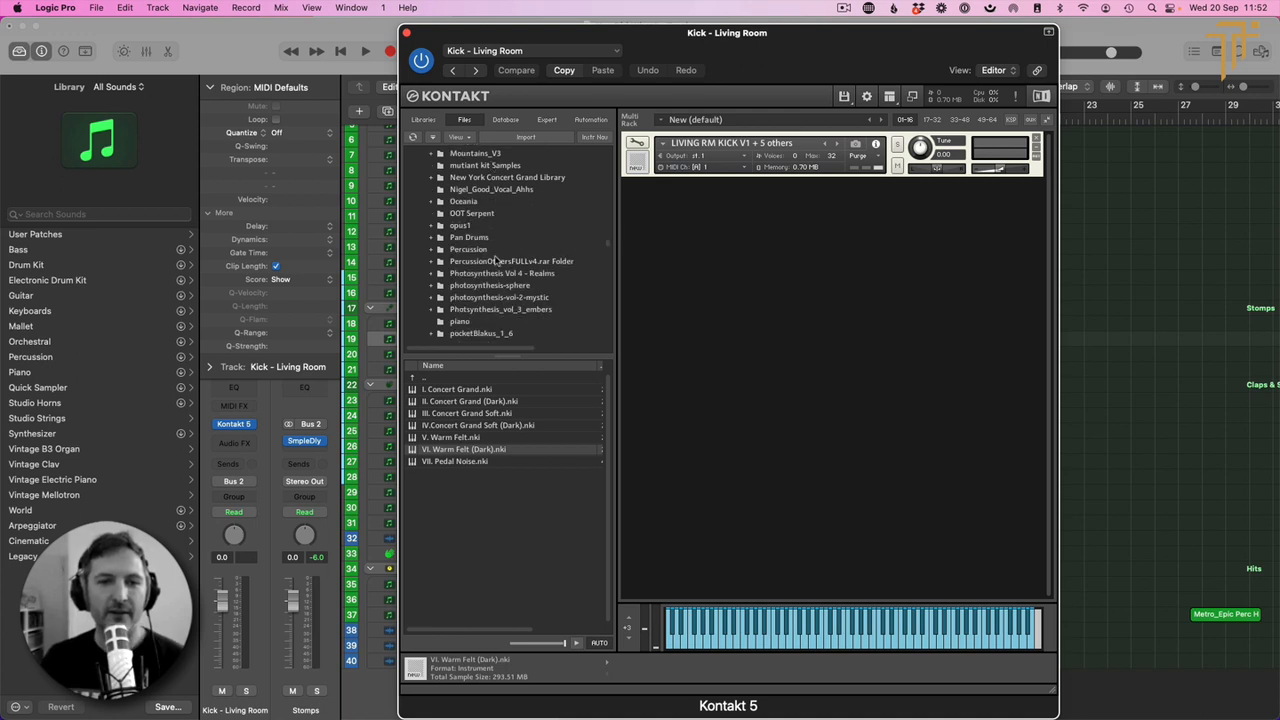
{"action": "scroll", "coordinate": [497, 260], "scroll_direction": "down", "scroll_amount": 6}
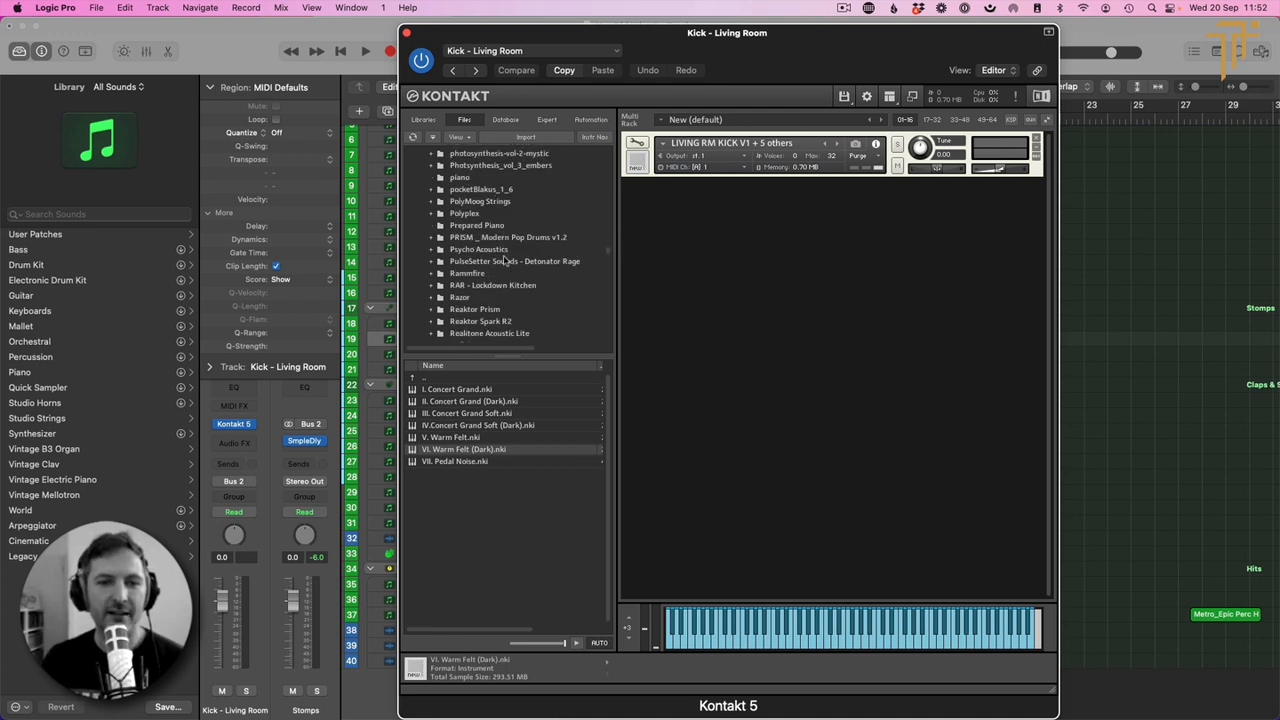
{"action": "scroll", "coordinate": [505, 260], "scroll_direction": "down", "scroll_amount": 8}
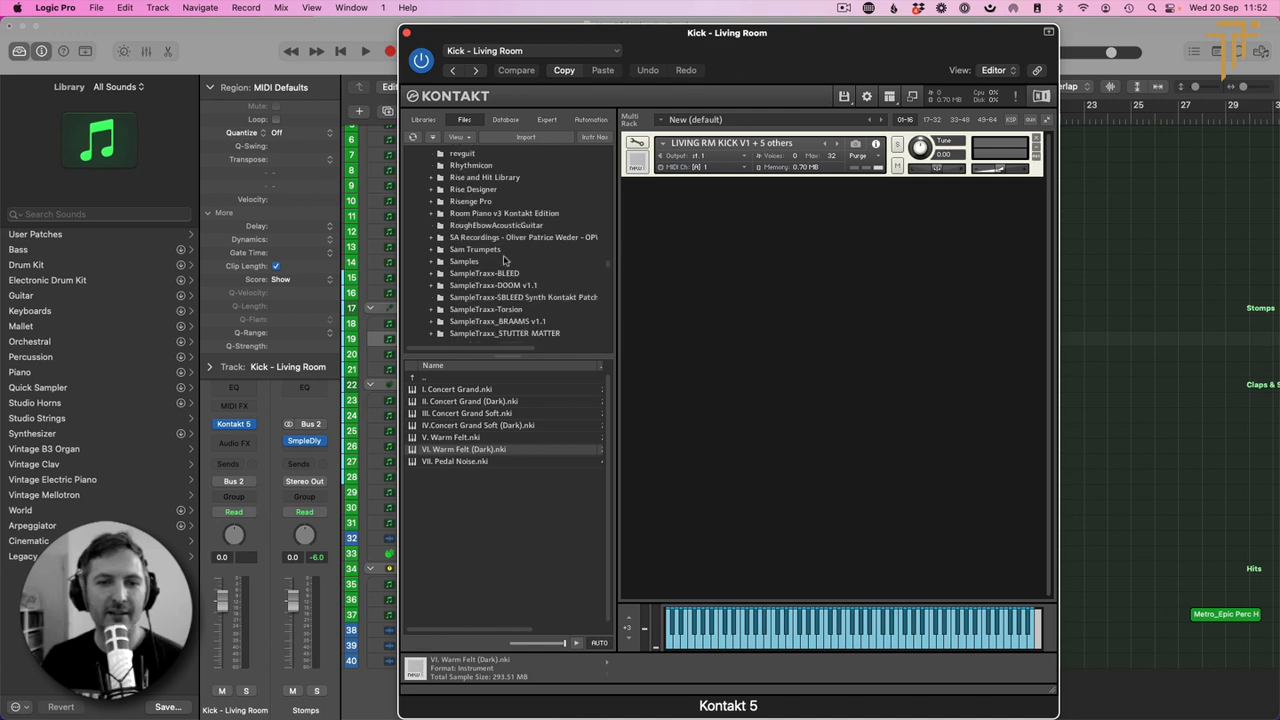
{"action": "scroll", "coordinate": [505, 259], "scroll_direction": "down", "scroll_amount": 4}
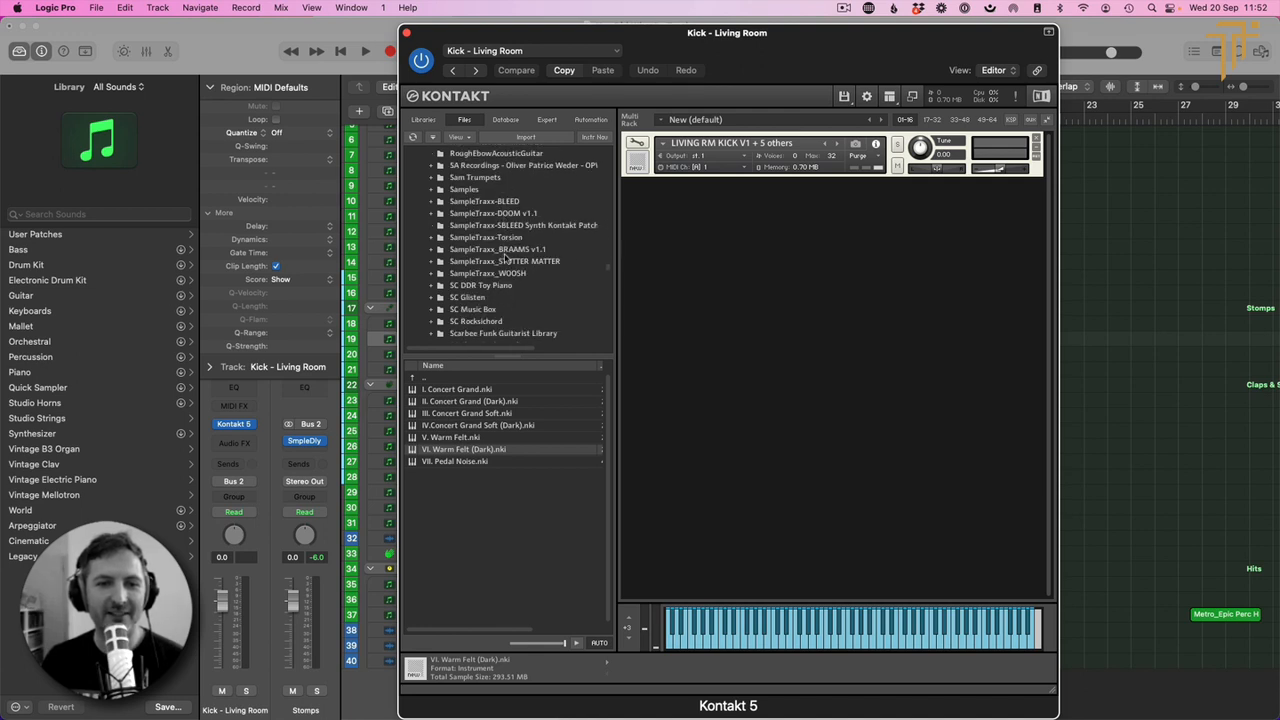
{"action": "scroll", "coordinate": [505, 259], "scroll_direction": "down", "scroll_amount": 2}
{"action": "scroll", "coordinate": [505, 259], "scroll_direction": "down", "scroll_amount": 5}
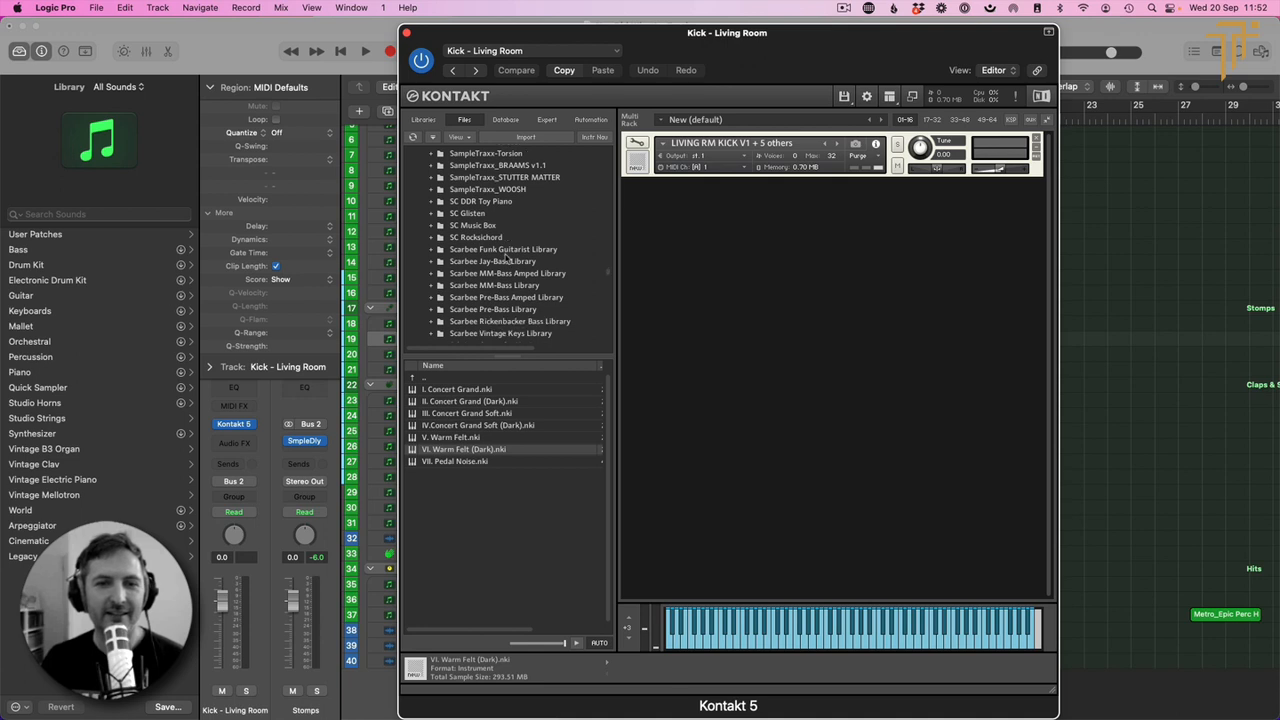
{"action": "scroll", "coordinate": [505, 260], "scroll_direction": "down", "scroll_amount": 2}
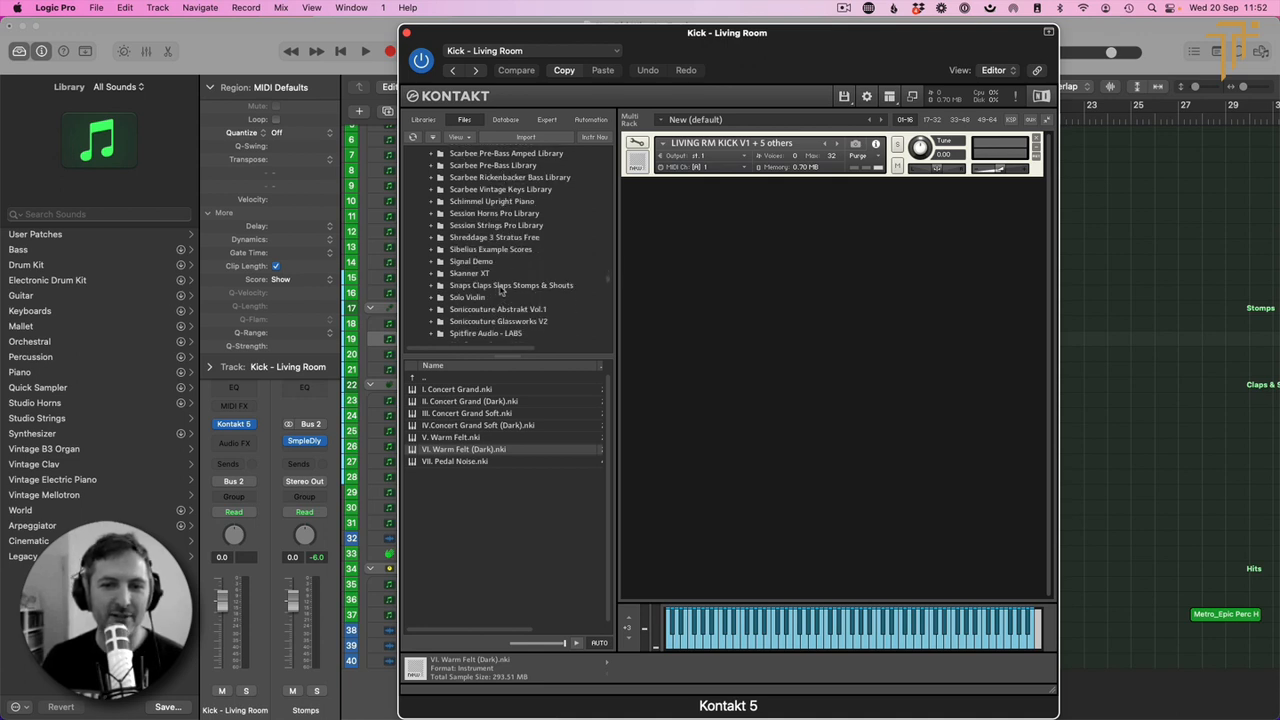
{"action": "left_click", "coordinate": [501, 286]}
{"action": "double_click", "coordinate": [437, 391]}
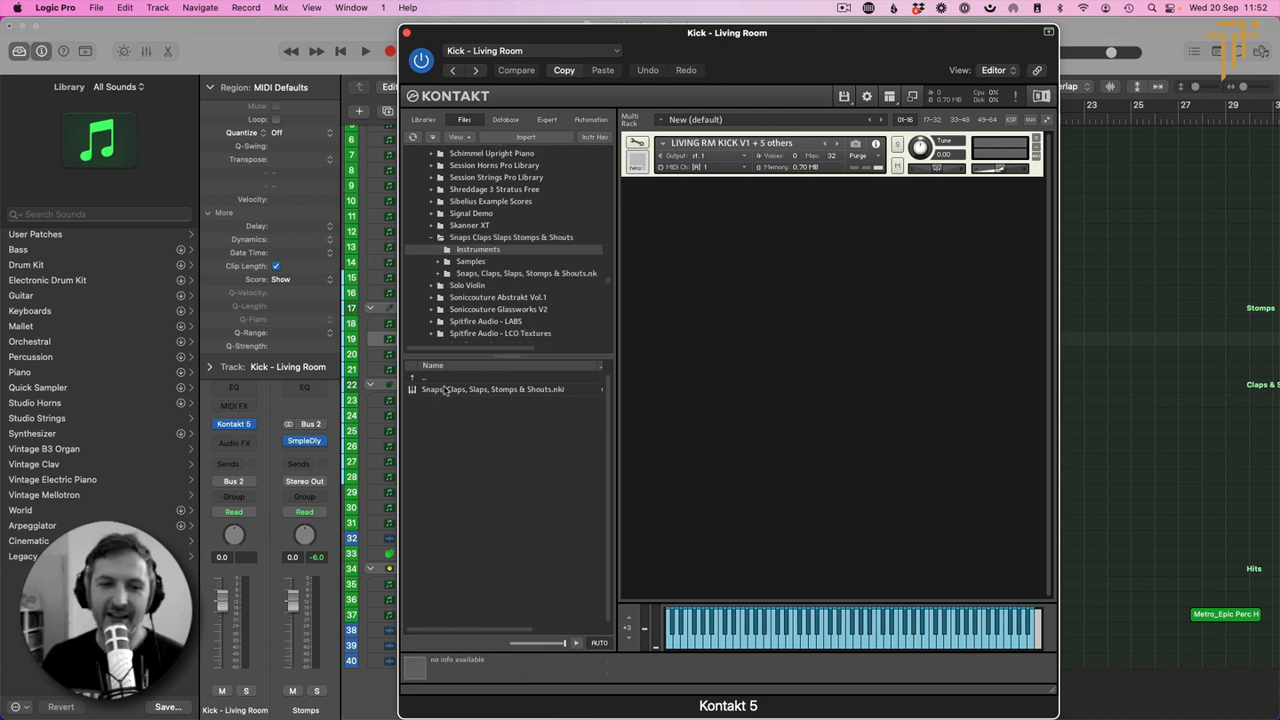
Step: Replace the living room kick instrument with Snaps, Claps, Slaps, Stomps & Shouts.nki, audition its stomp and close the Kontakt window
{"action": "left_click", "coordinate": [444, 389]}
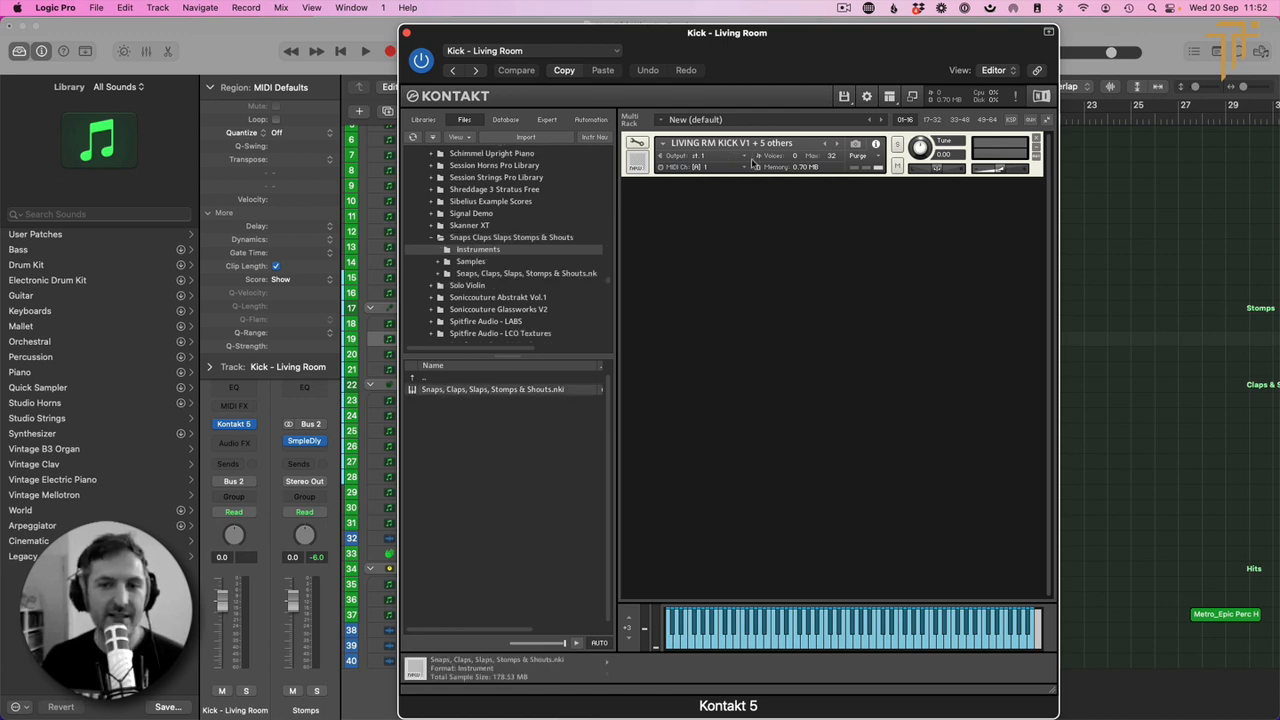
{"action": "left_click_drag", "start_coordinate": [752, 163], "coordinate": [748, 165]}
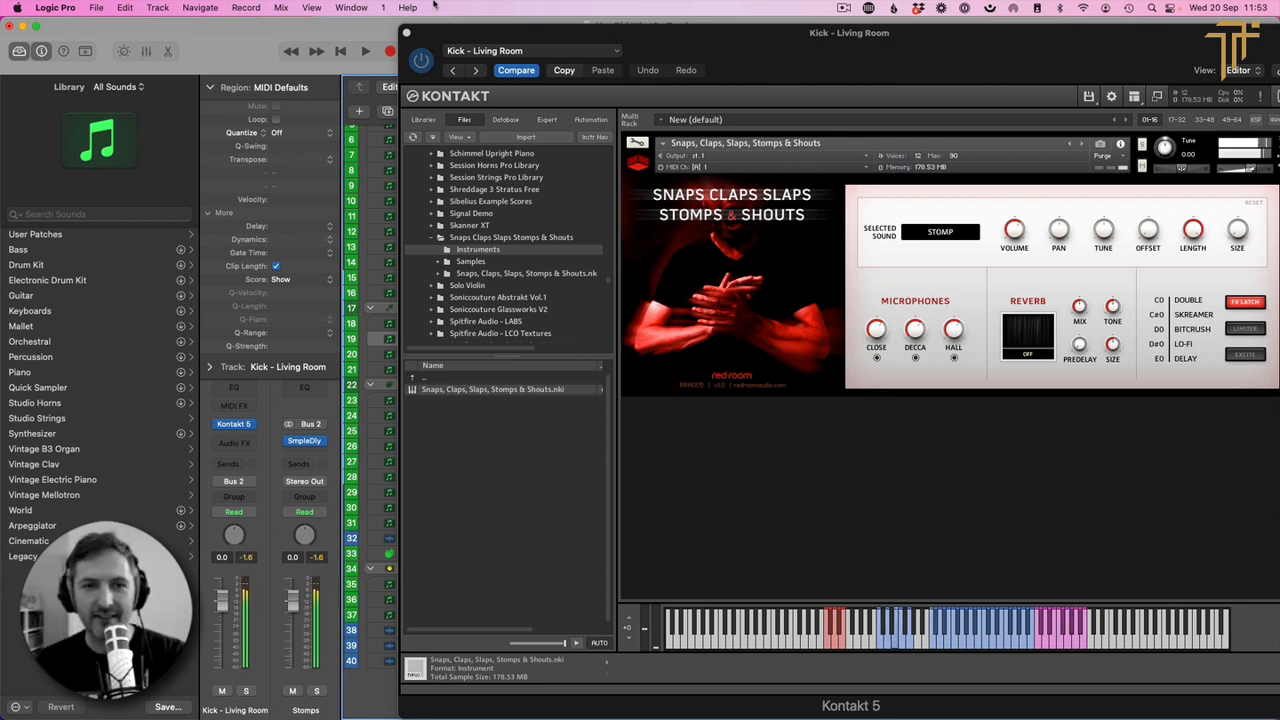
{"action": "left_click", "coordinate": [406, 35]}
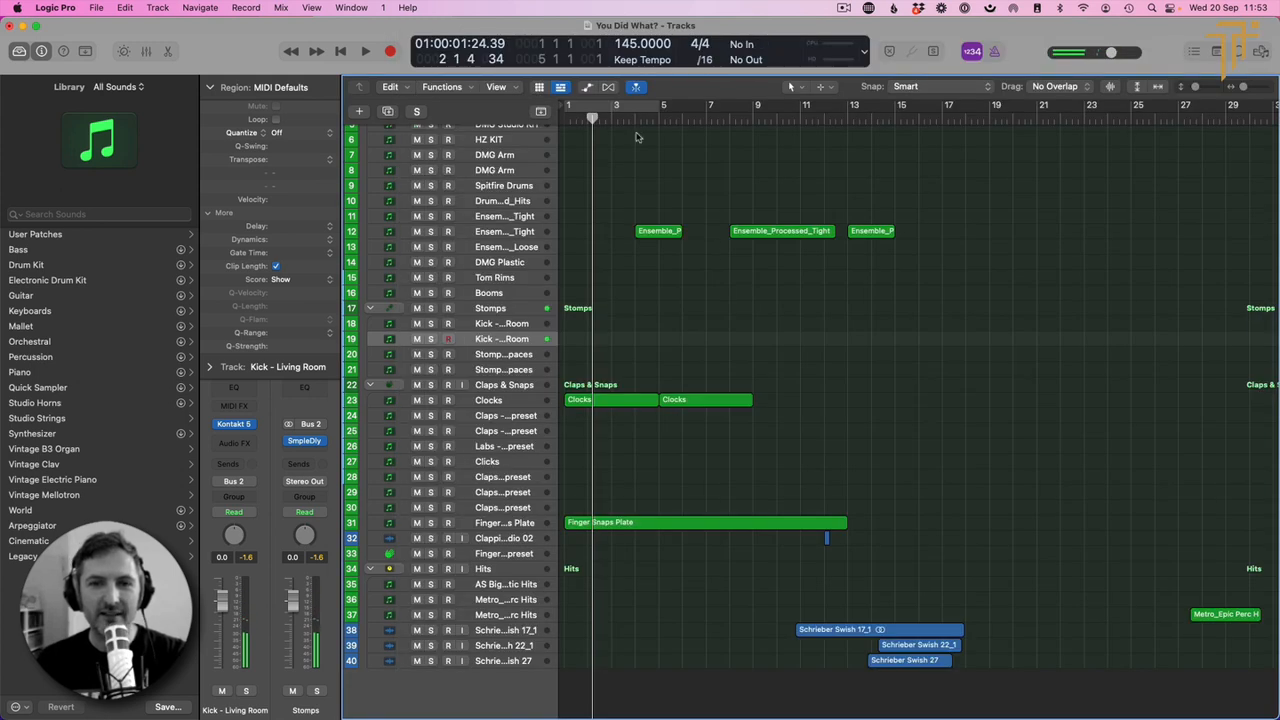
Step: Record a one-bar stomp region at bar 5 on the duplicated Kick - Living Room track and move its note to C2
{"action": "left_click", "coordinate": [635, 114]}
{"action": "key", "text": "r"}
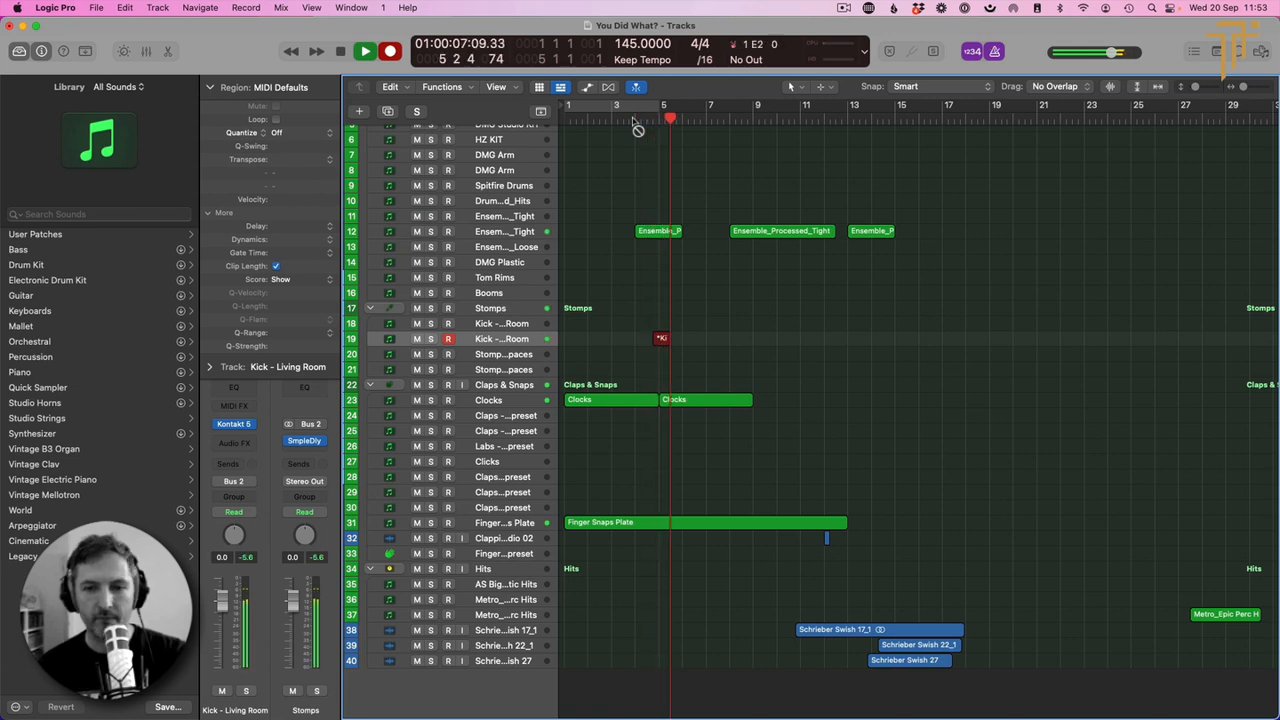
{"action": "key", "text": "space"}
{"action": "double_click", "coordinate": [671, 339]}
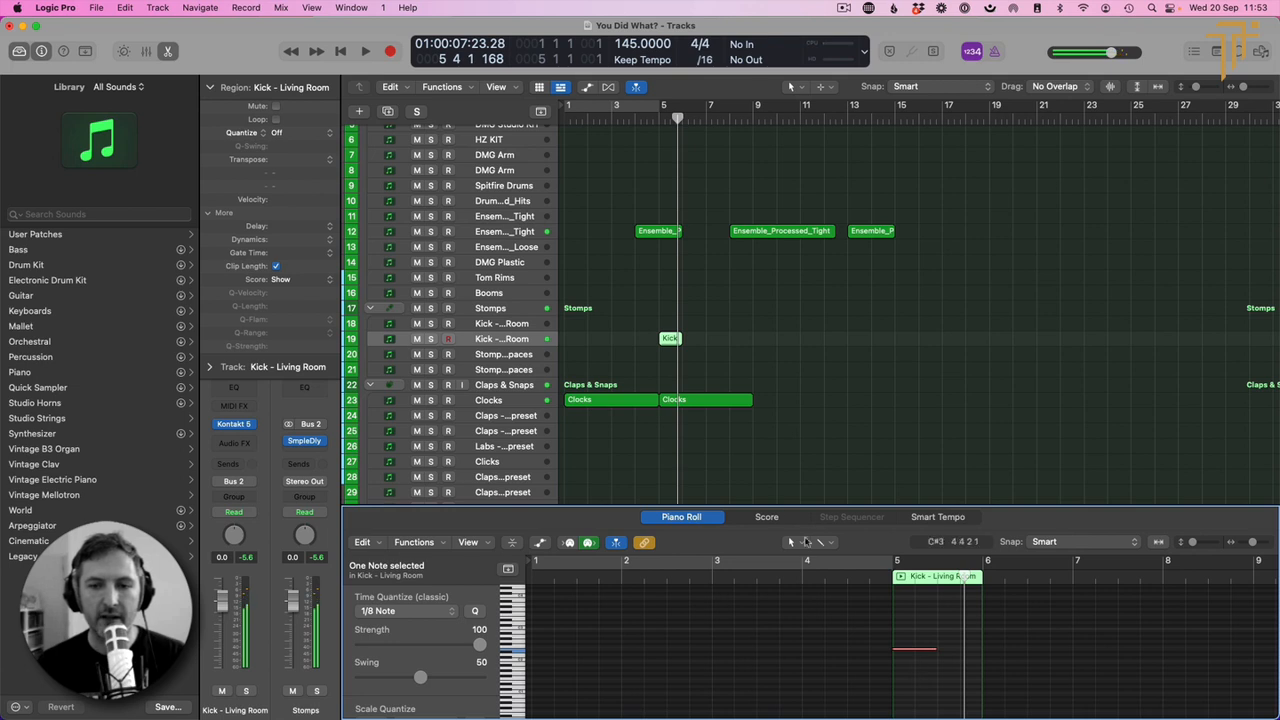
{"action": "key", "text": "space"}
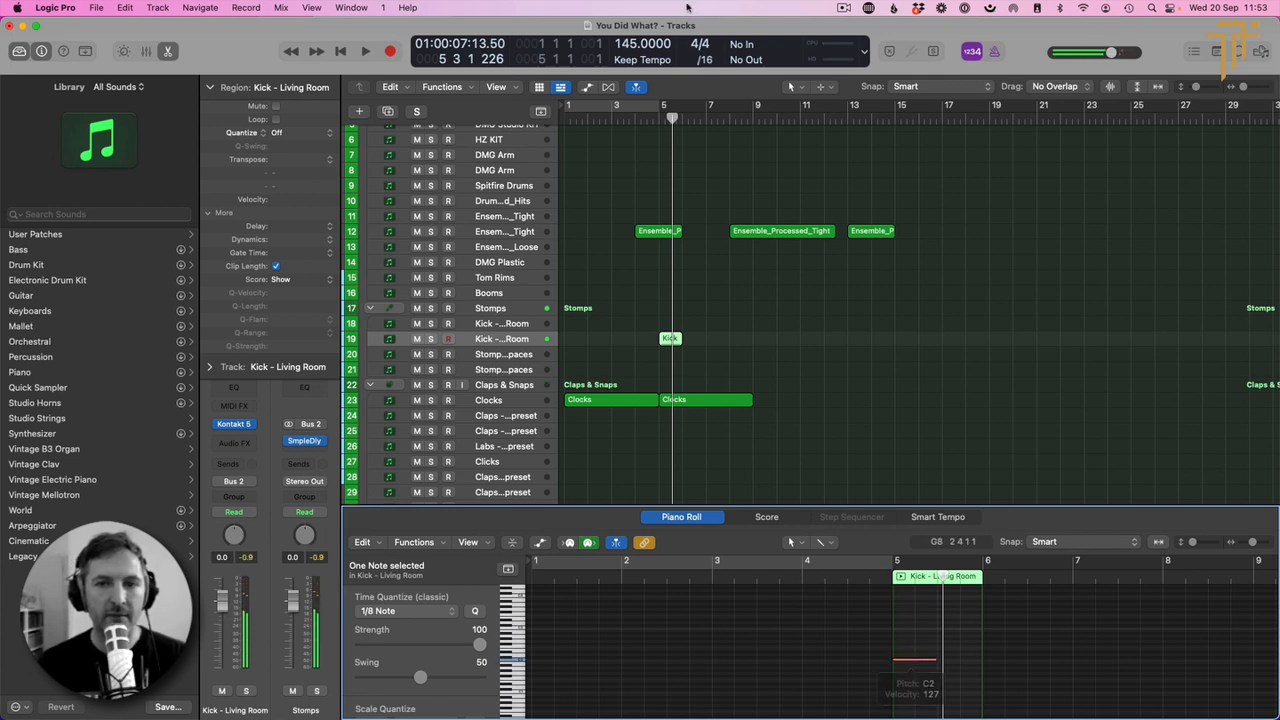
{"action": "key", "text": "space"}
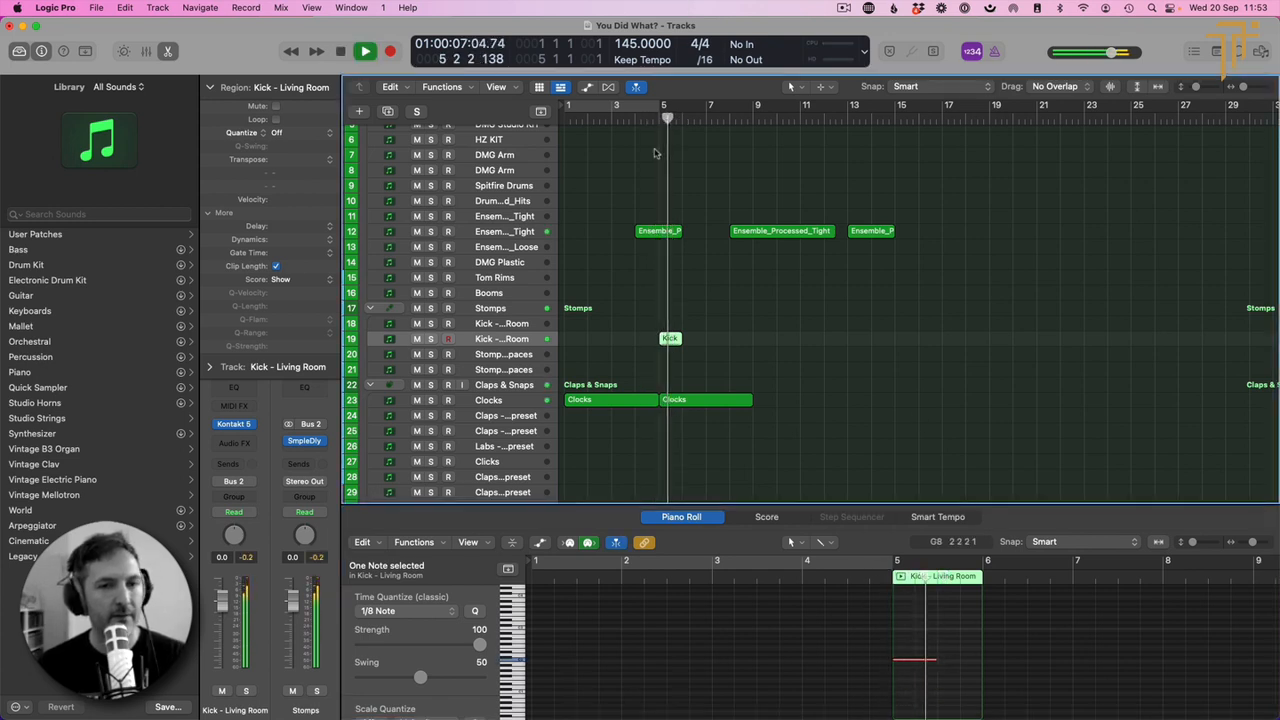
Step: Copy the bar 5 stomp region to bars 9, 10 and 11 on the same track
{"action": "double_click", "coordinate": [726, 334]}
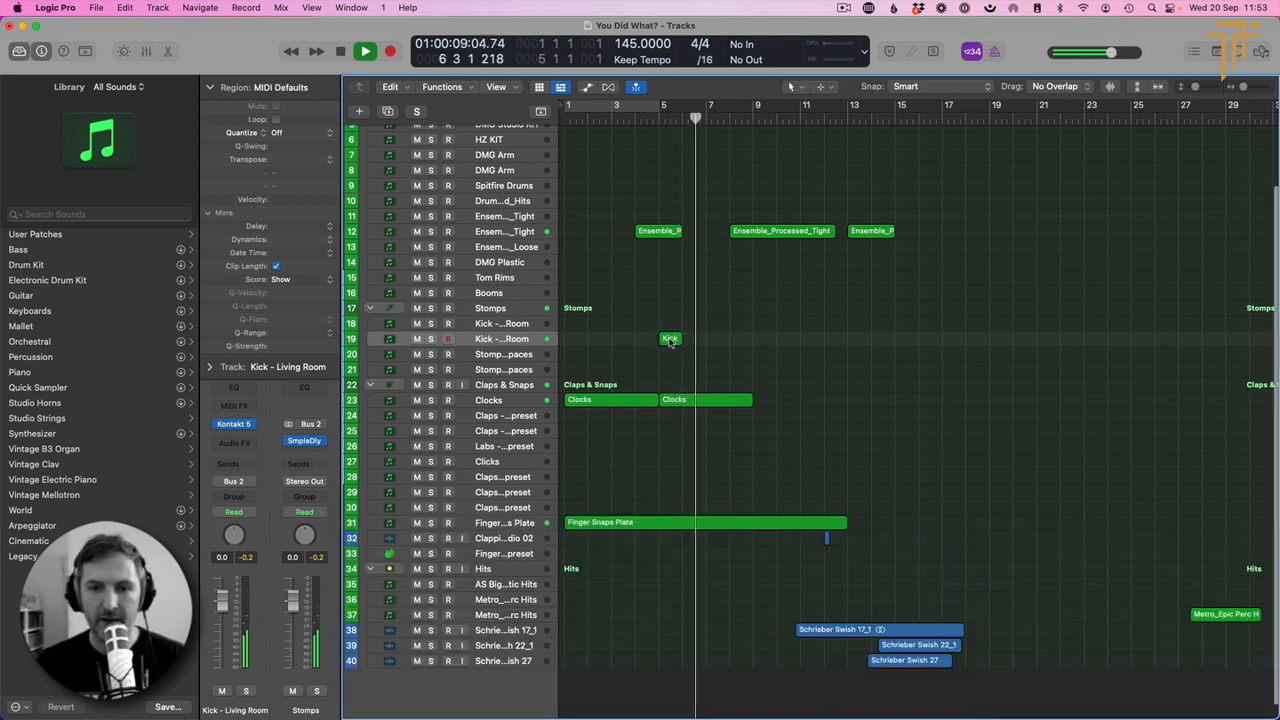
{"action": "left_click_drag", "start_coordinate": [671, 339], "coordinate": [813, 345]}
{"action": "left_click", "coordinate": [800, 397]}
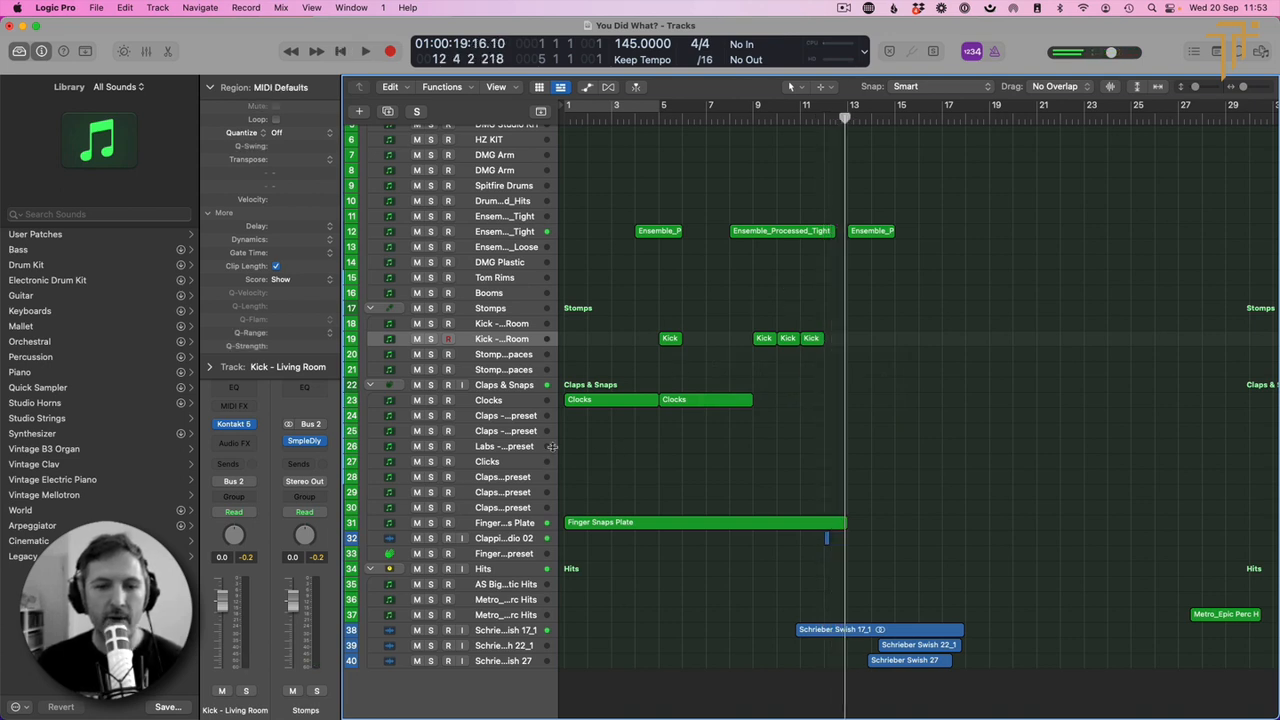
Step: Audition the Clicks track, then compare the Claps and Snaps articulations of the Labs - Claps and Snaps instrument, ending on Claps
{"action": "left_click", "coordinate": [517, 467]}
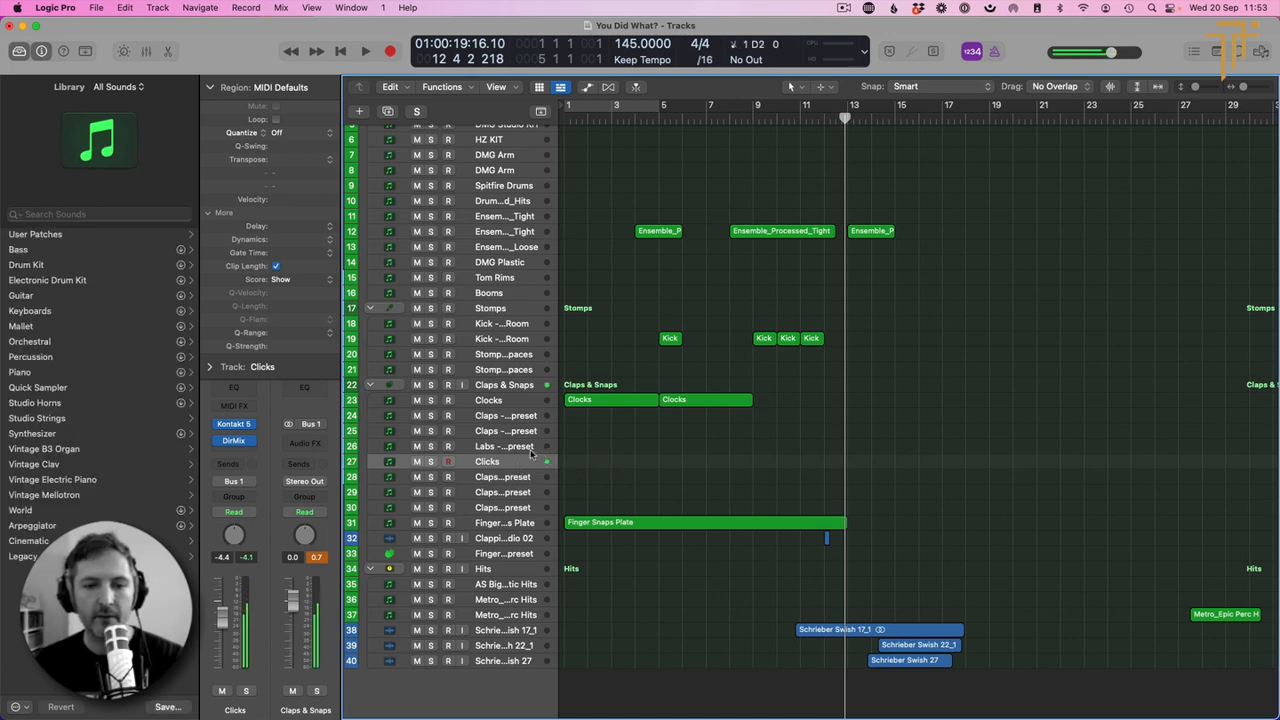
{"action": "left_click", "coordinate": [519, 447]}
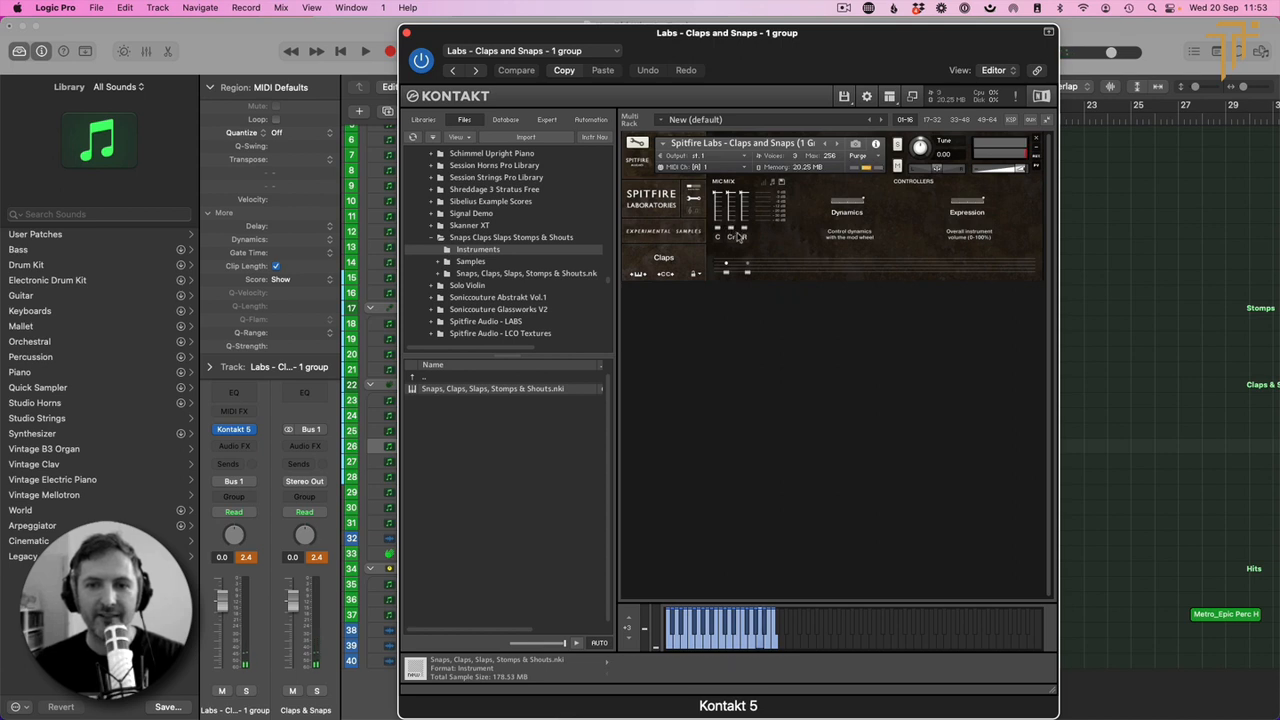
{"action": "left_click_drag", "start_coordinate": [728, 232], "coordinate": [727, 198]}
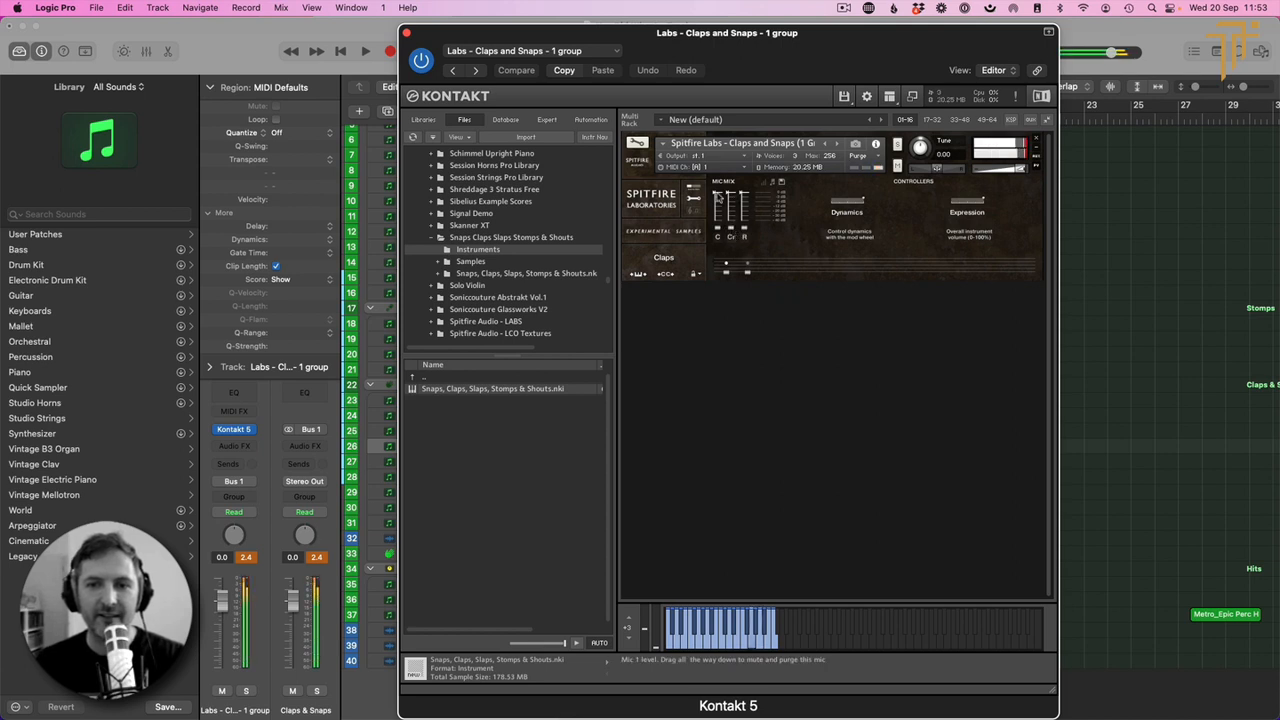
{"action": "left_click", "coordinate": [747, 265]}
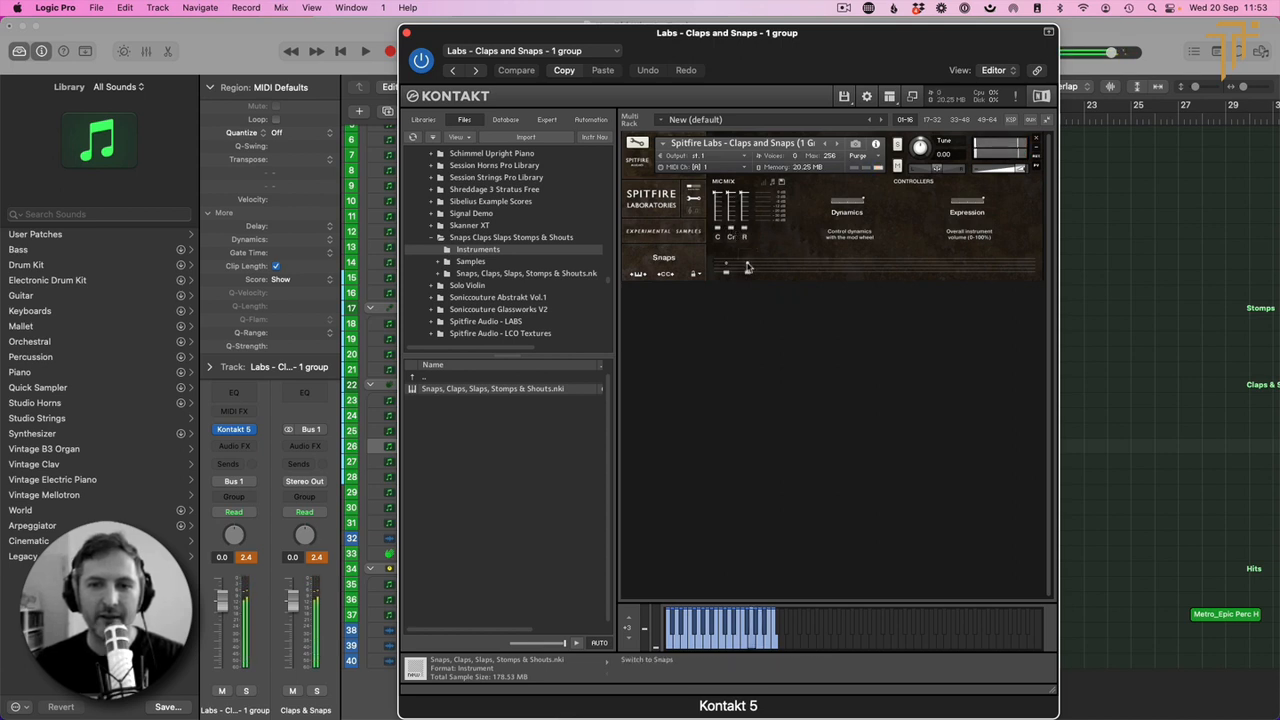
{"action": "left_click", "coordinate": [727, 268]}
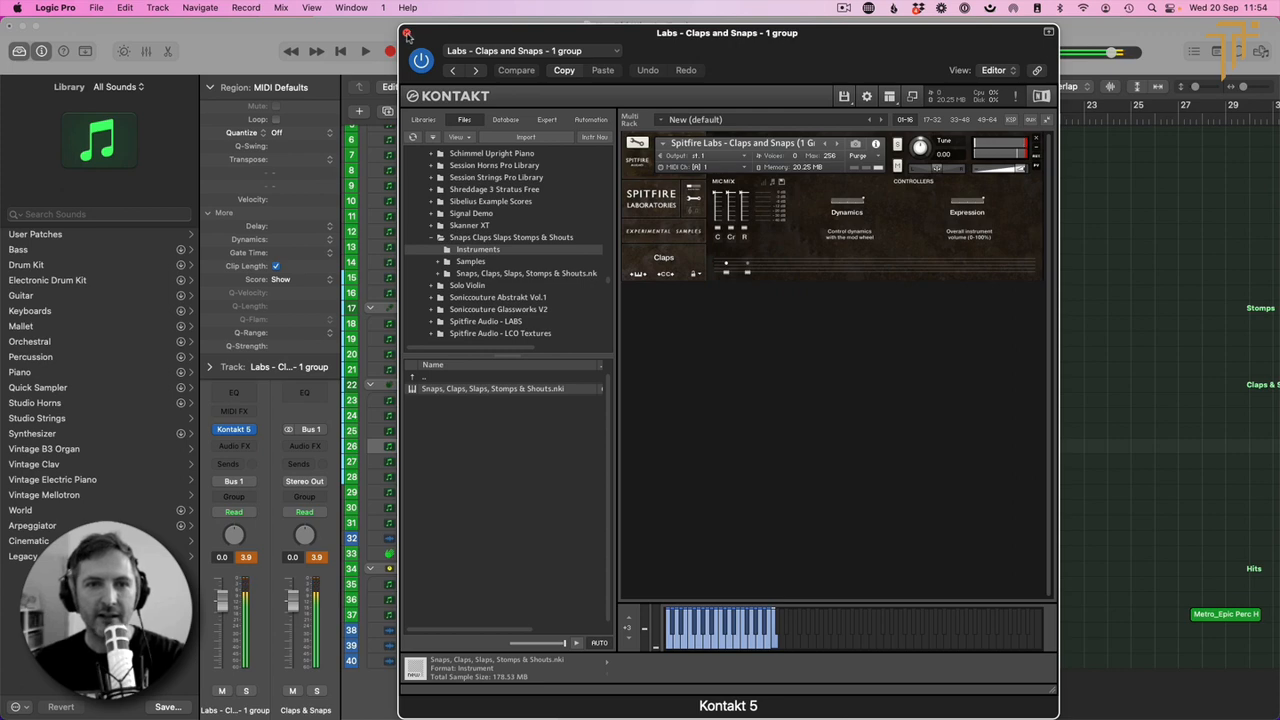
{"action": "left_click", "coordinate": [407, 34]}
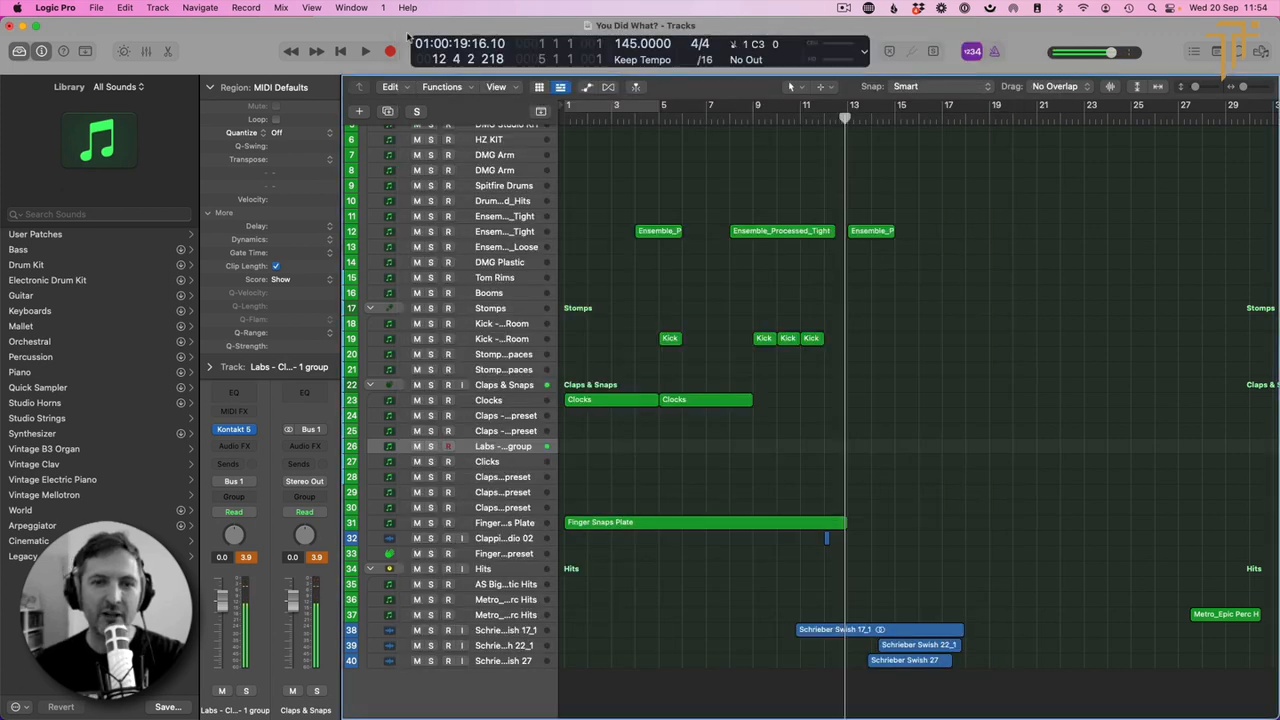
Step: Insert the Space Designer reverb on the Labs - Claps and Snaps track
{"action": "left_click", "coordinate": [251, 448]}
{"action": "mouse_move", "coordinate": [268, 540]}
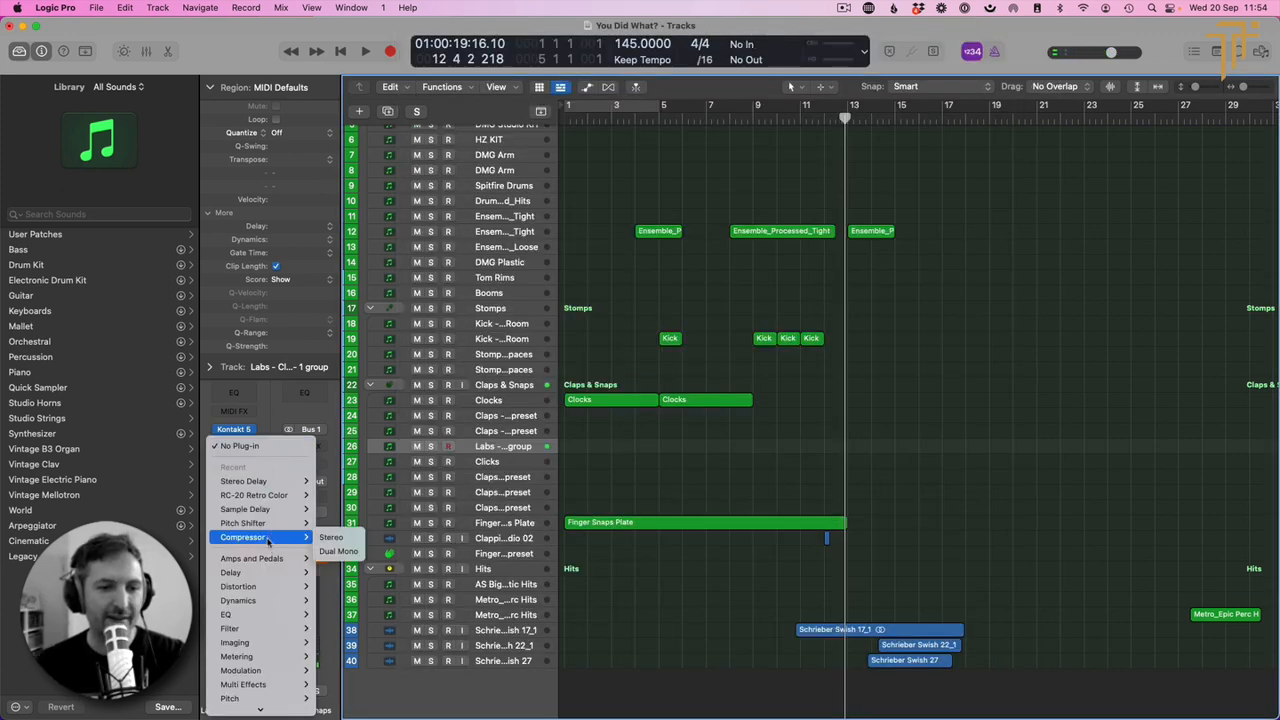
{"action": "mouse_move", "coordinate": [277, 706]}
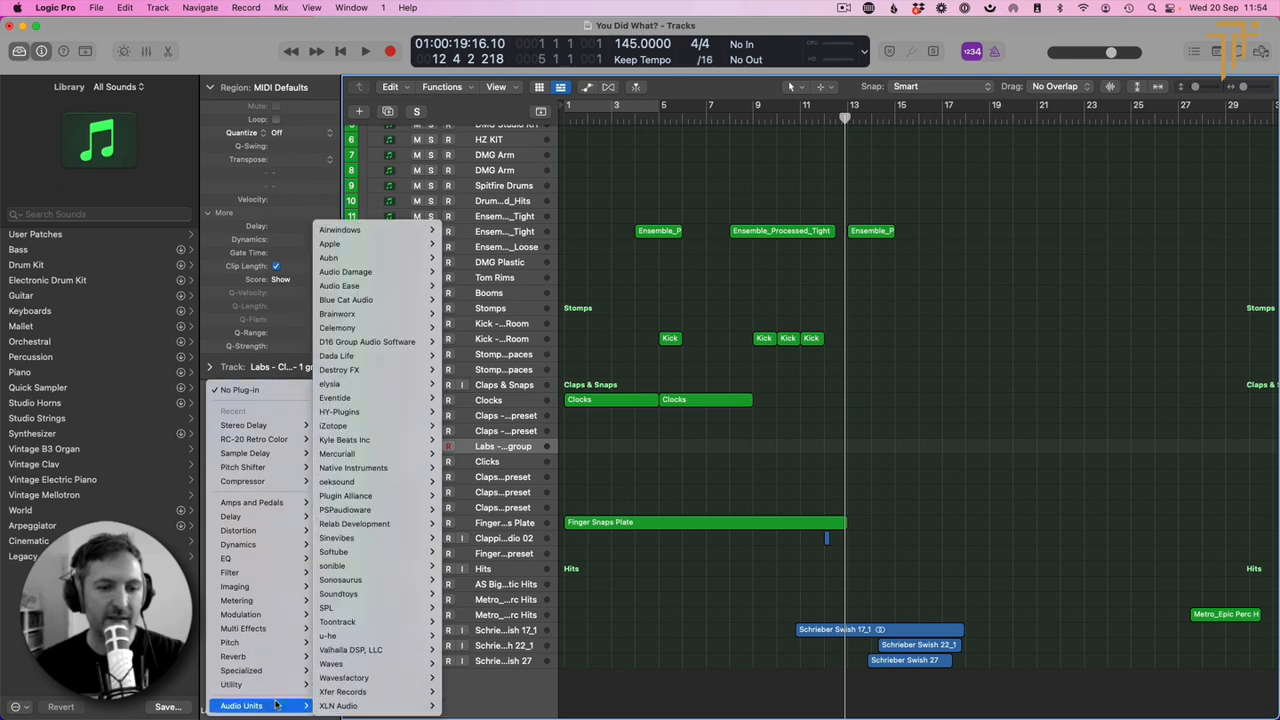
{"action": "mouse_move", "coordinate": [360, 651]}
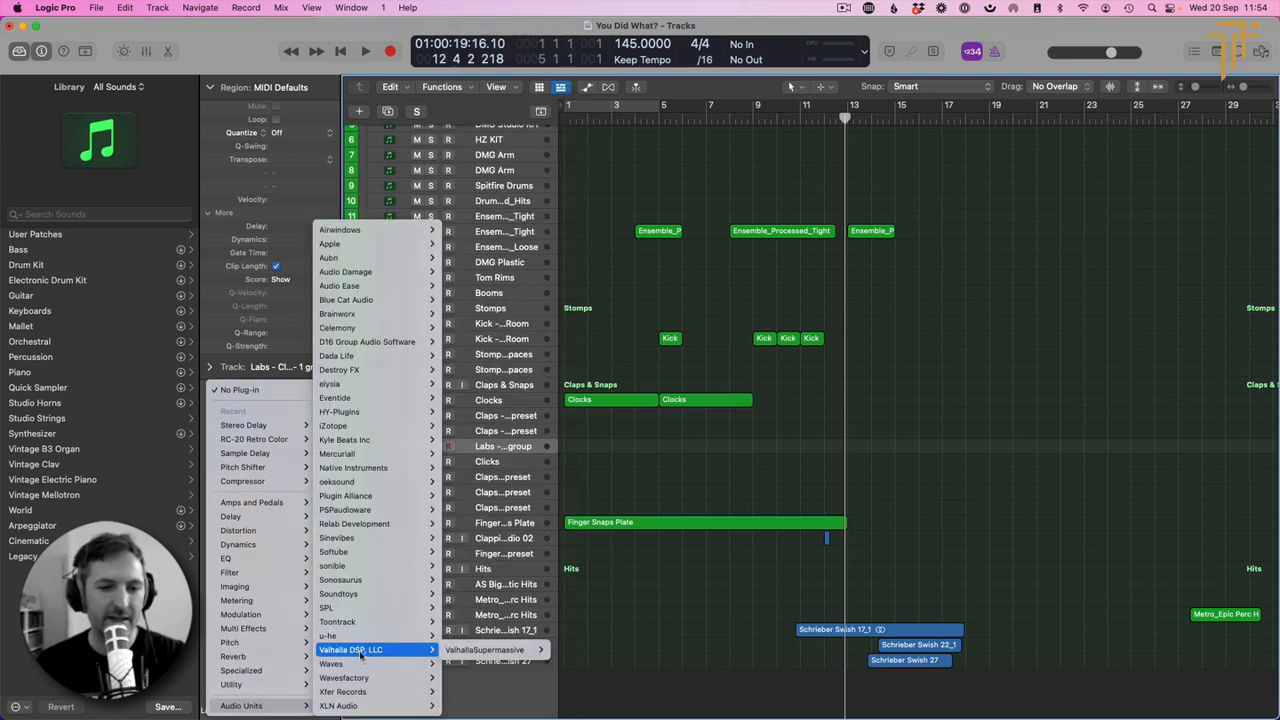
{"action": "mouse_move", "coordinate": [293, 664]}
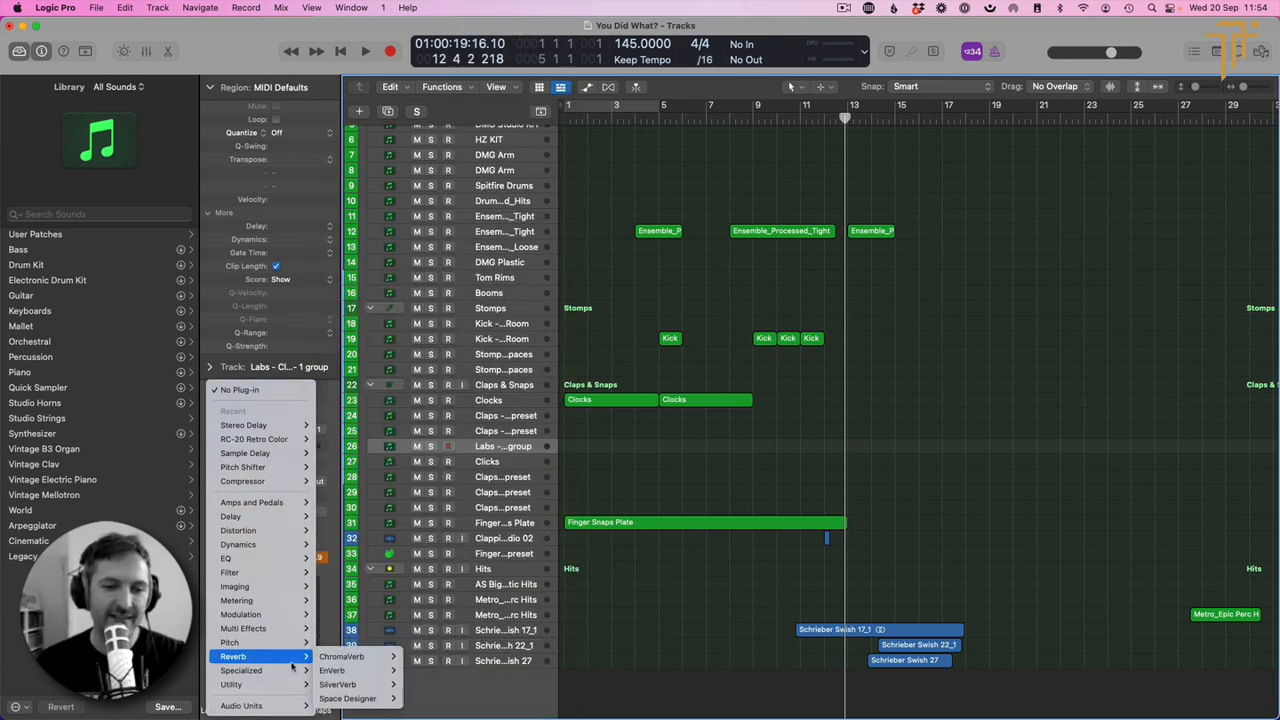
{"action": "mouse_move", "coordinate": [366, 702]}
{"action": "left_click", "coordinate": [418, 692]}
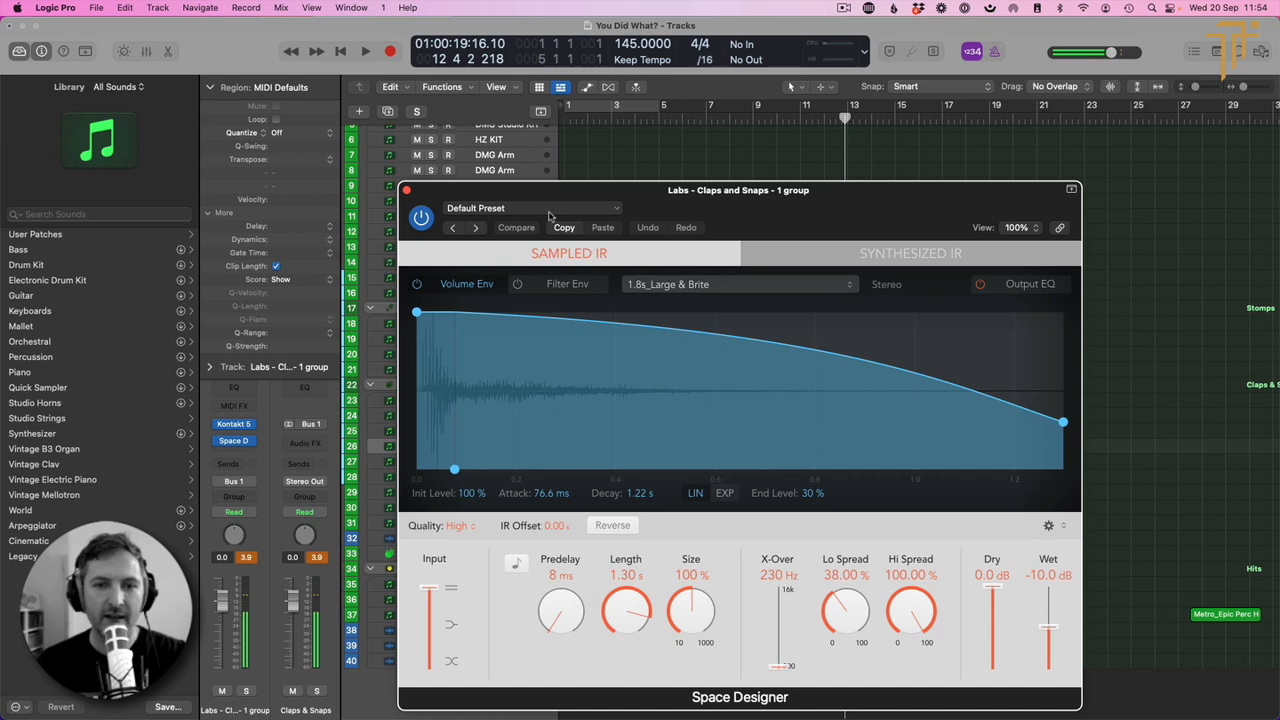
Step: Load the medium plate reverb preset 1.7s Blue Plate in Space Designer and close its window
{"action": "left_click", "coordinate": [549, 212]}
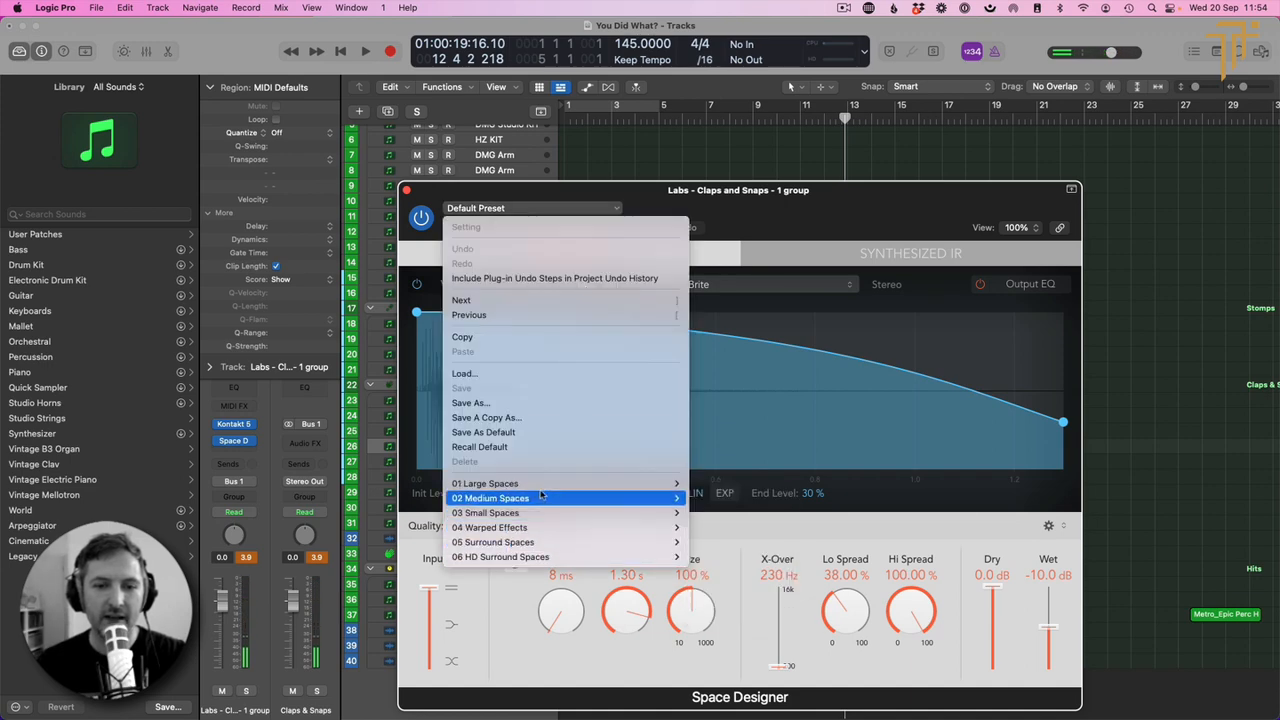
{"action": "mouse_move", "coordinate": [540, 495]}
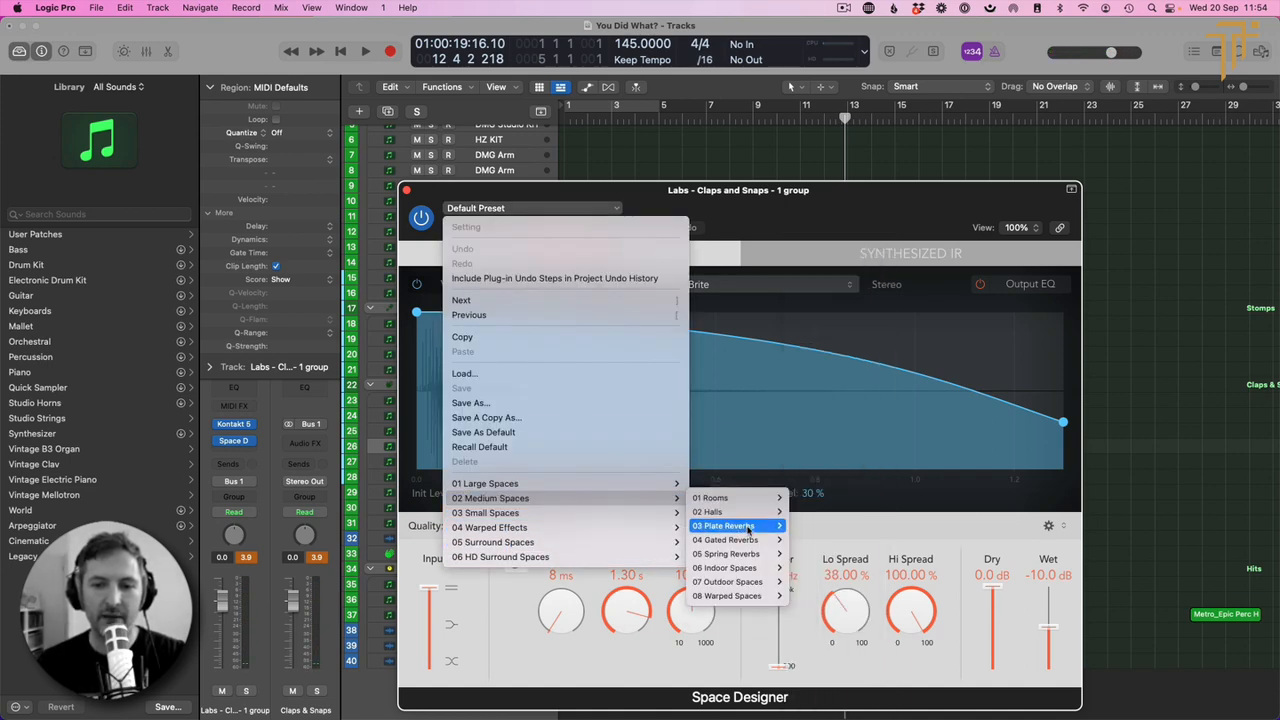
{"action": "mouse_move", "coordinate": [748, 528]}
{"action": "left_click", "coordinate": [815, 680]}
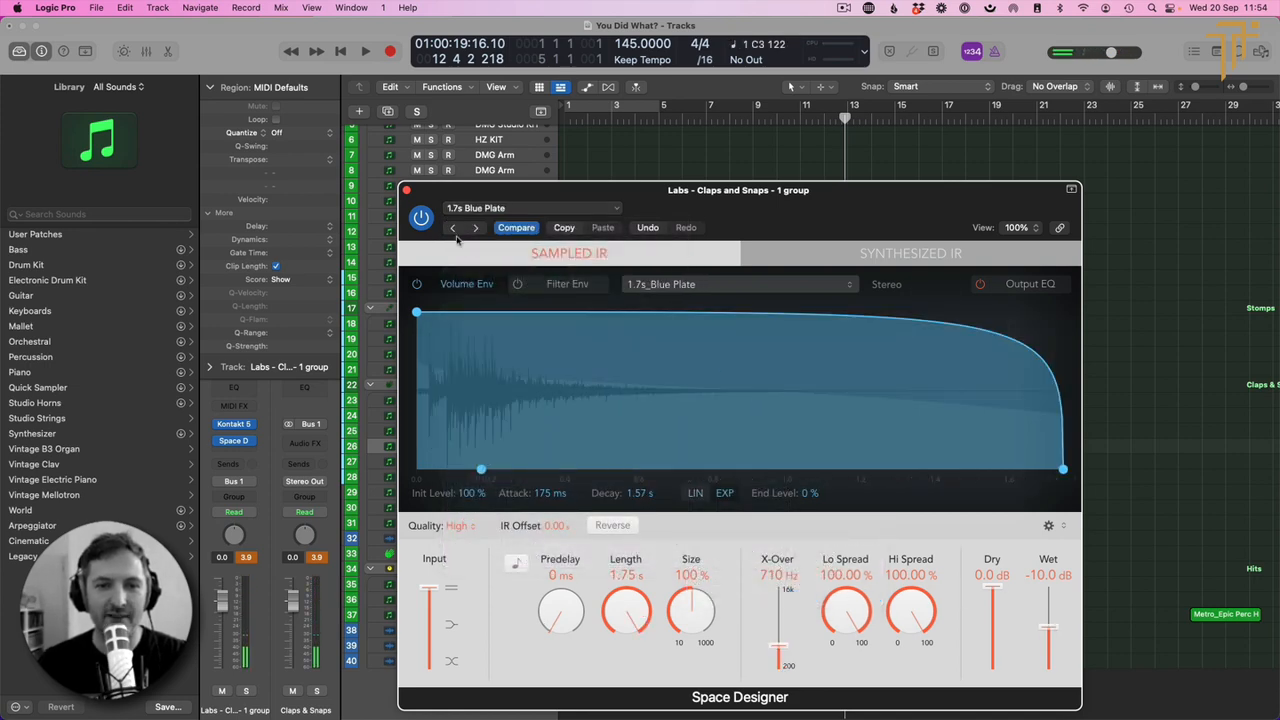
{"action": "left_click", "coordinate": [406, 191]}
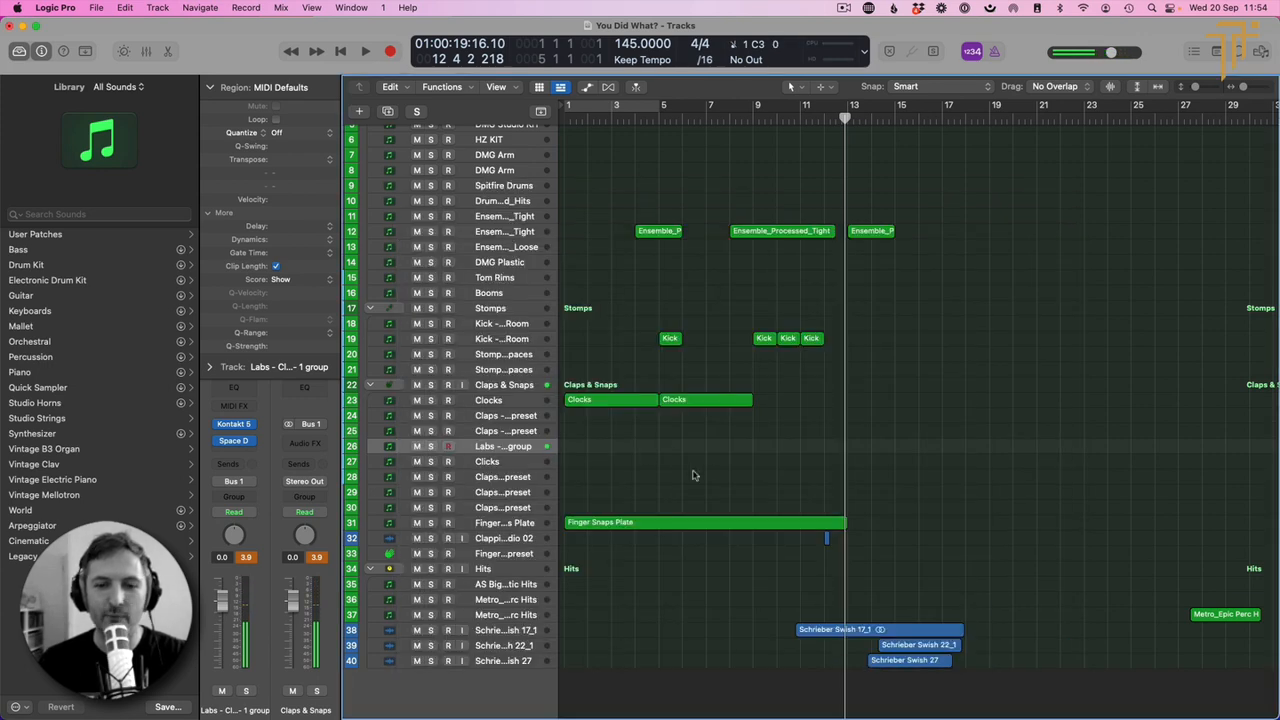
Step: Record a one-bar clap region at bar 12 on the Labs - Claps and Snaps track, starting the recording from bar 11
{"action": "left_click", "coordinate": [752, 122]}
{"action": "key", "text": "period"}
{"action": "key", "text": "period"}
{"action": "key", "text": "period"}
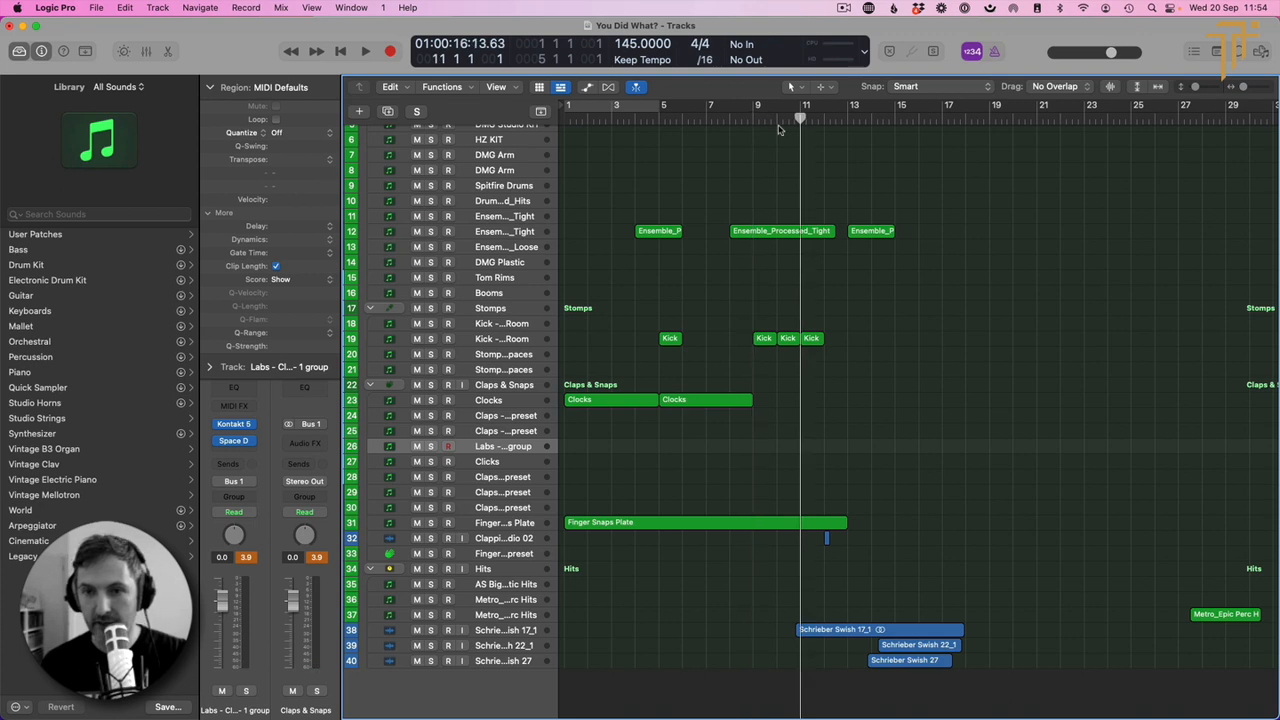
{"action": "key", "text": "r"}
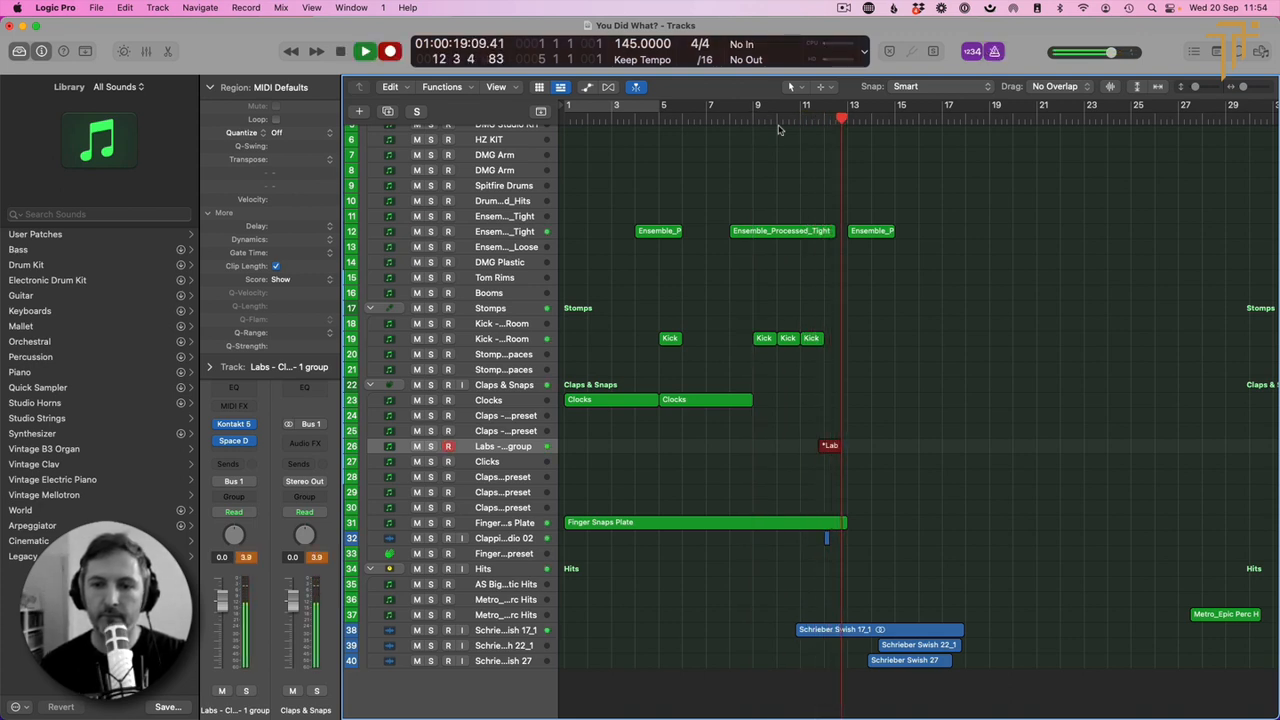
{"action": "key", "text": "space"}
{"action": "left_click", "coordinate": [738, 408]}
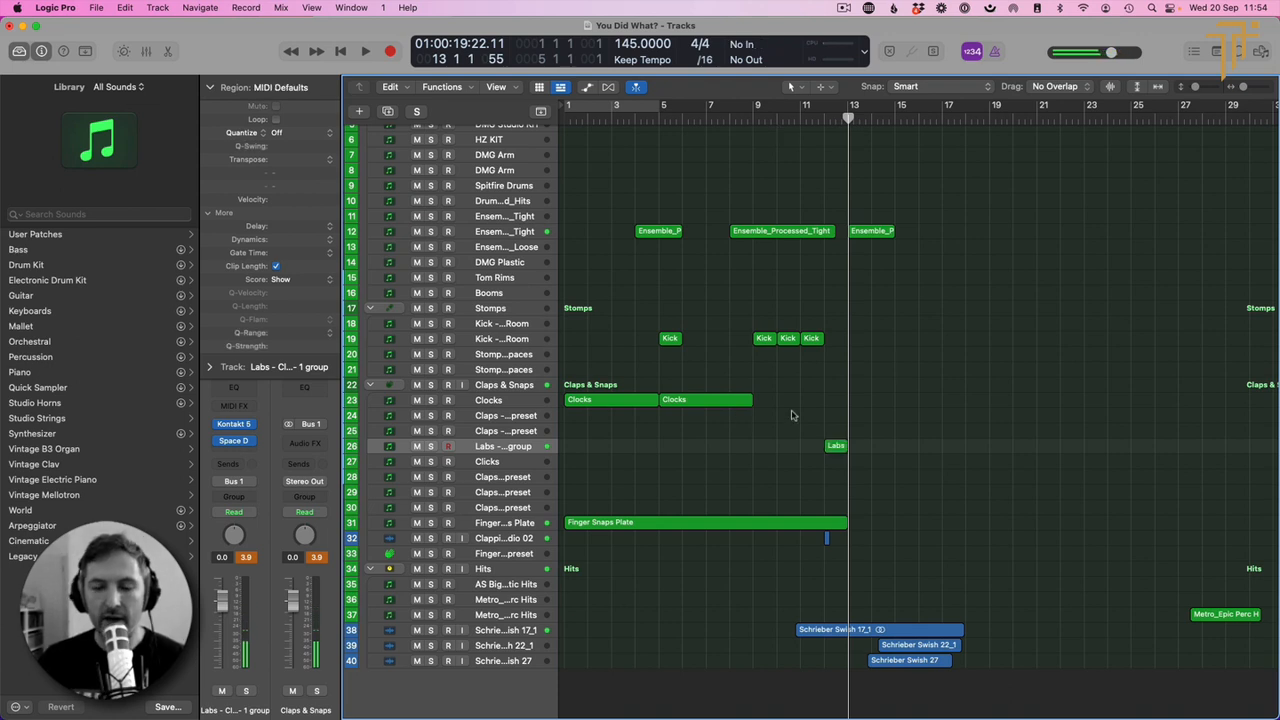
Step: Play the arrangement from the start and repeat the second Clocks region at bar 9, listening on past bar 13
{"action": "key", "text": "Return"}
{"action": "key", "text": "space"}
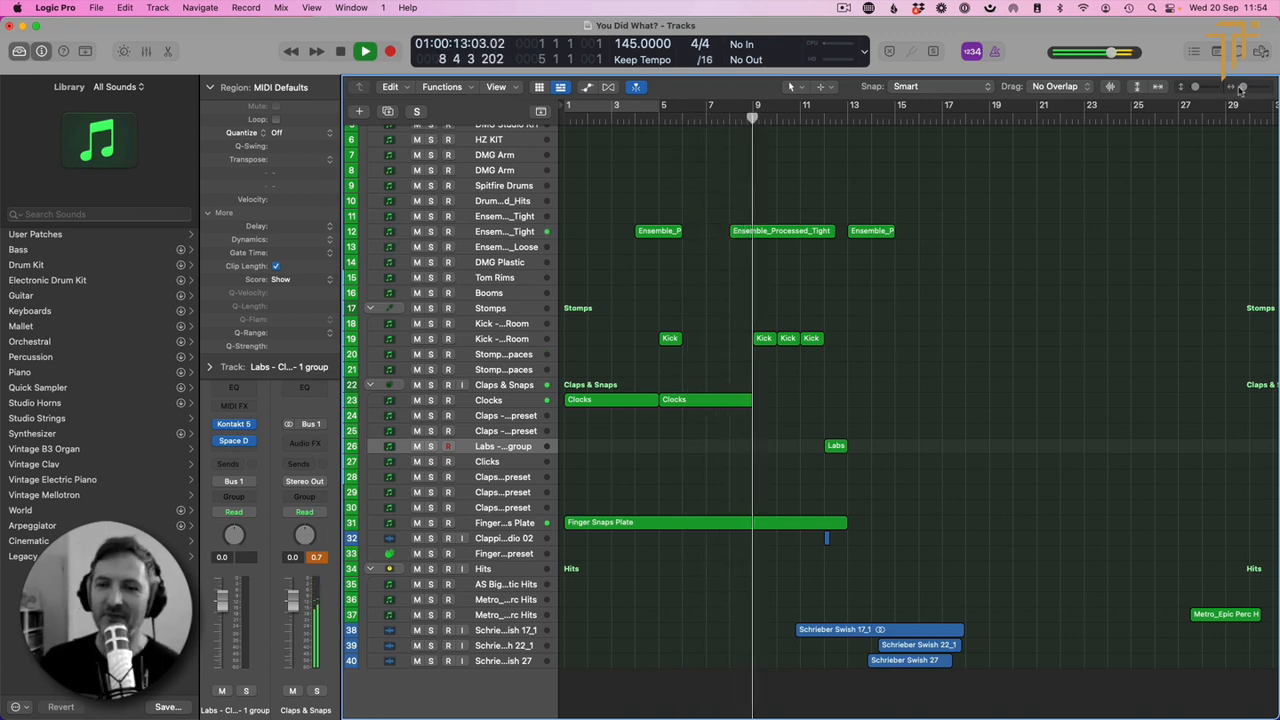
{"action": "left_click", "coordinate": [681, 402]}
{"action": "key", "text": "super+r"}
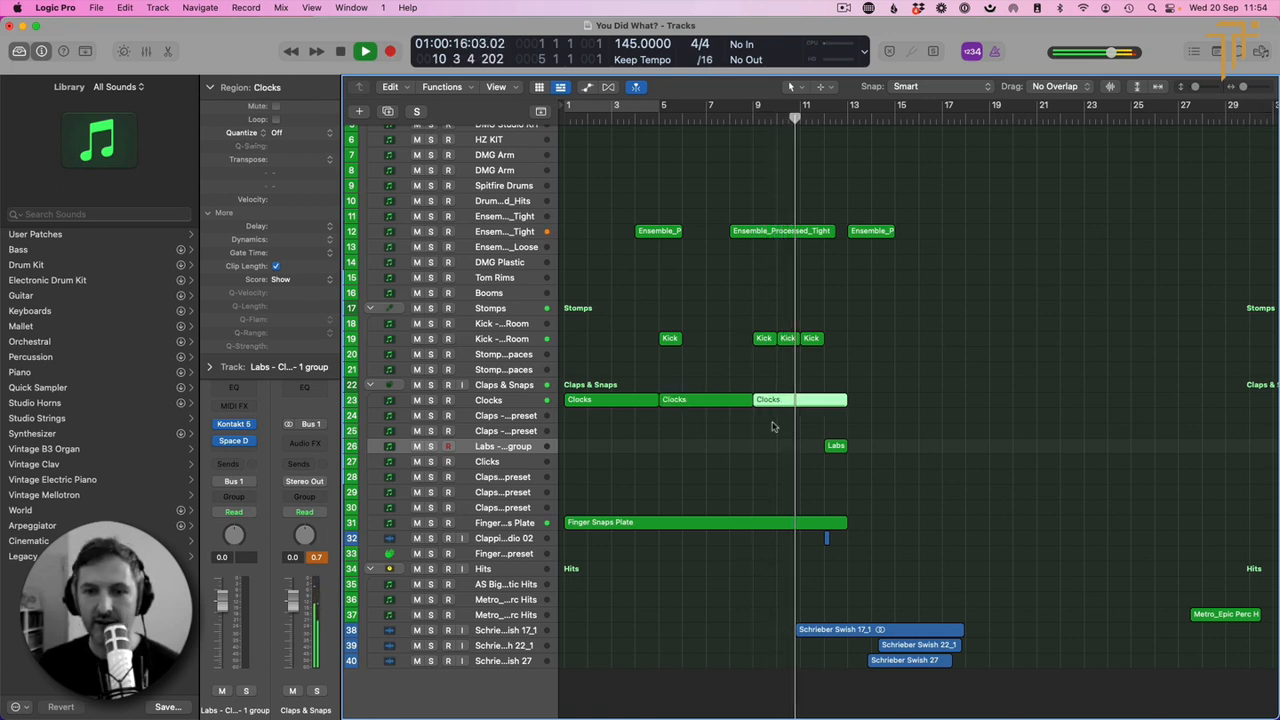
{"action": "left_click", "coordinate": [861, 404]}
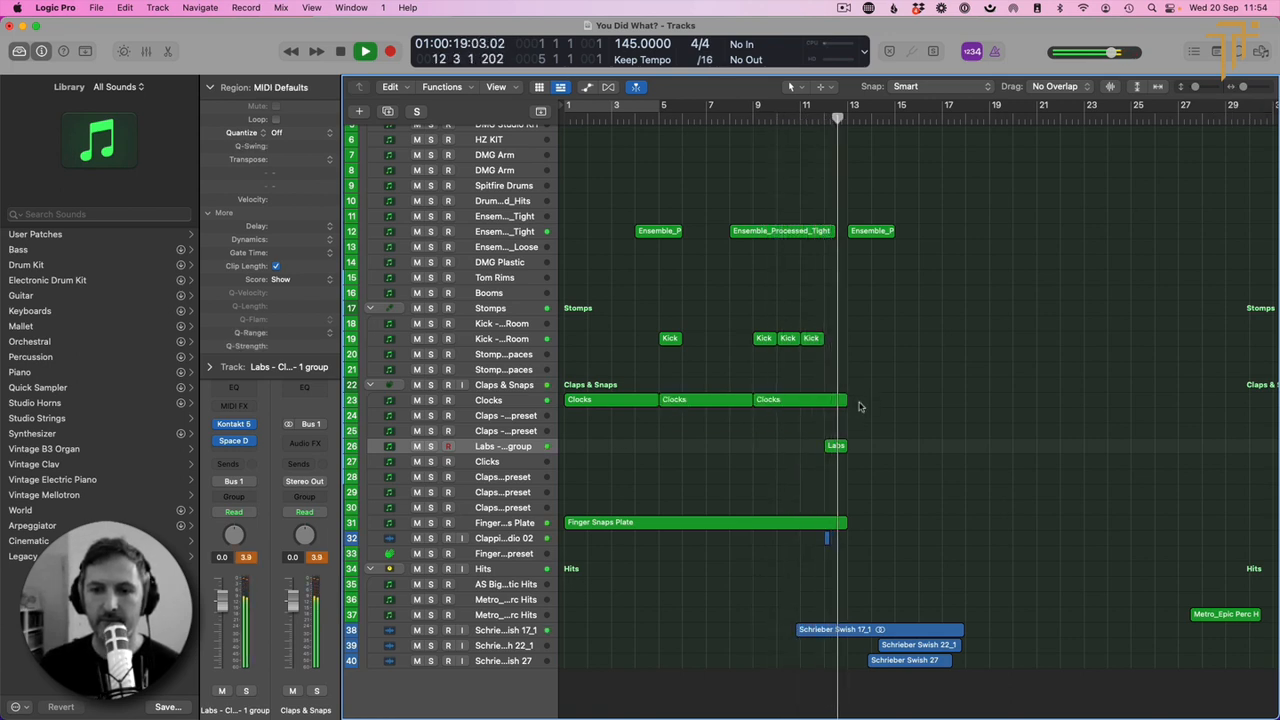
{"action": "key", "text": "space"}
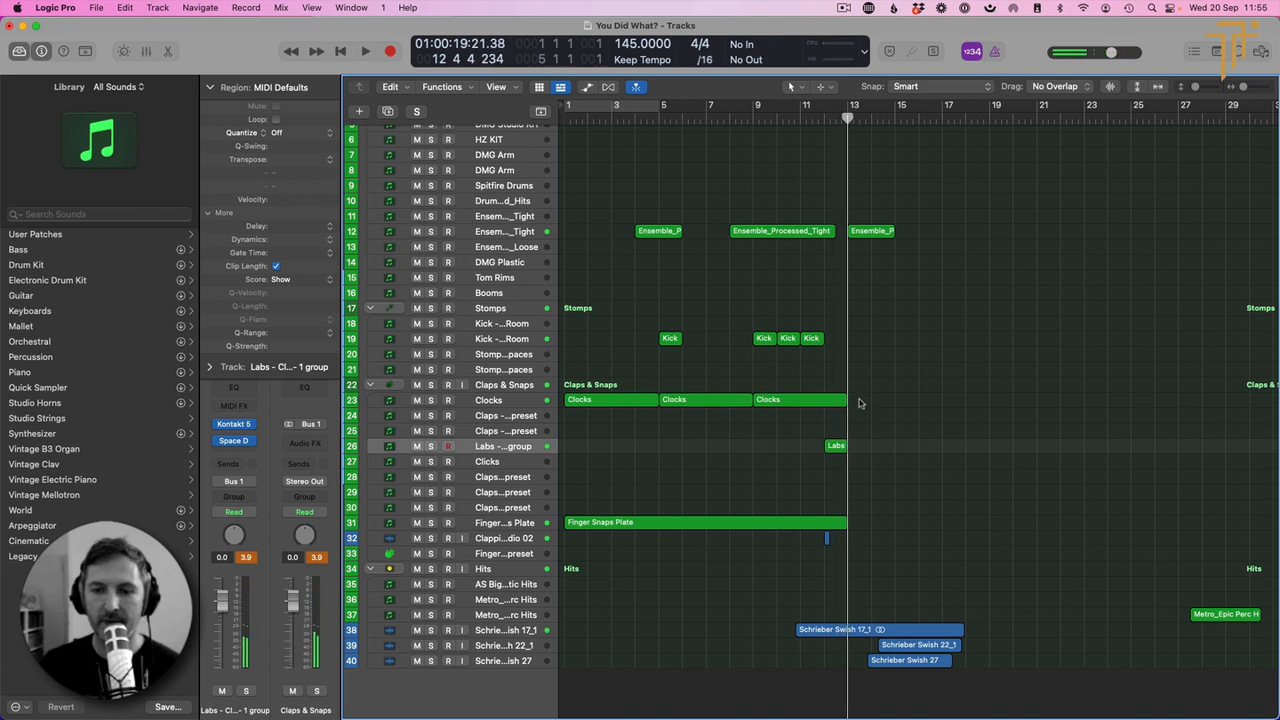
{"action": "key", "text": "space"}
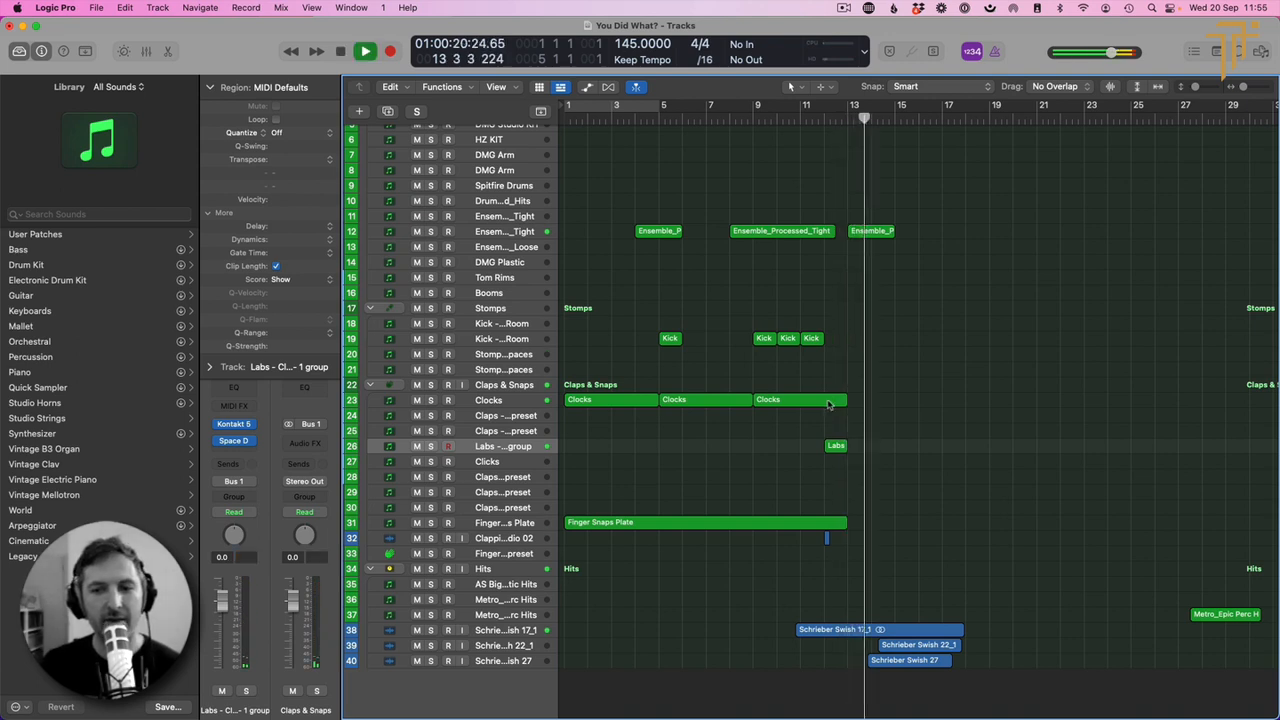
{"action": "key", "text": "space"}
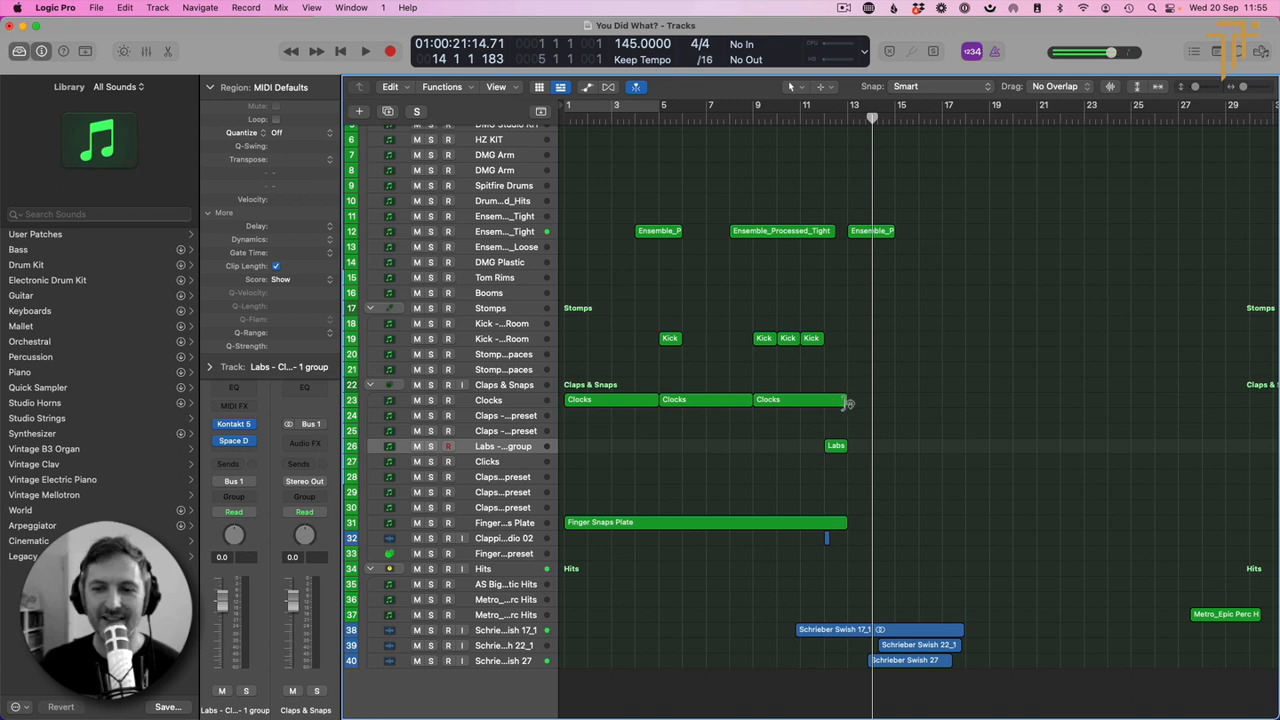
Step: Extend the third Clocks region about half a bar past bar 13 and copy its last note to position 13 1 1 1
{"action": "left_click_drag", "start_coordinate": [843, 403], "coordinate": [858, 404]}
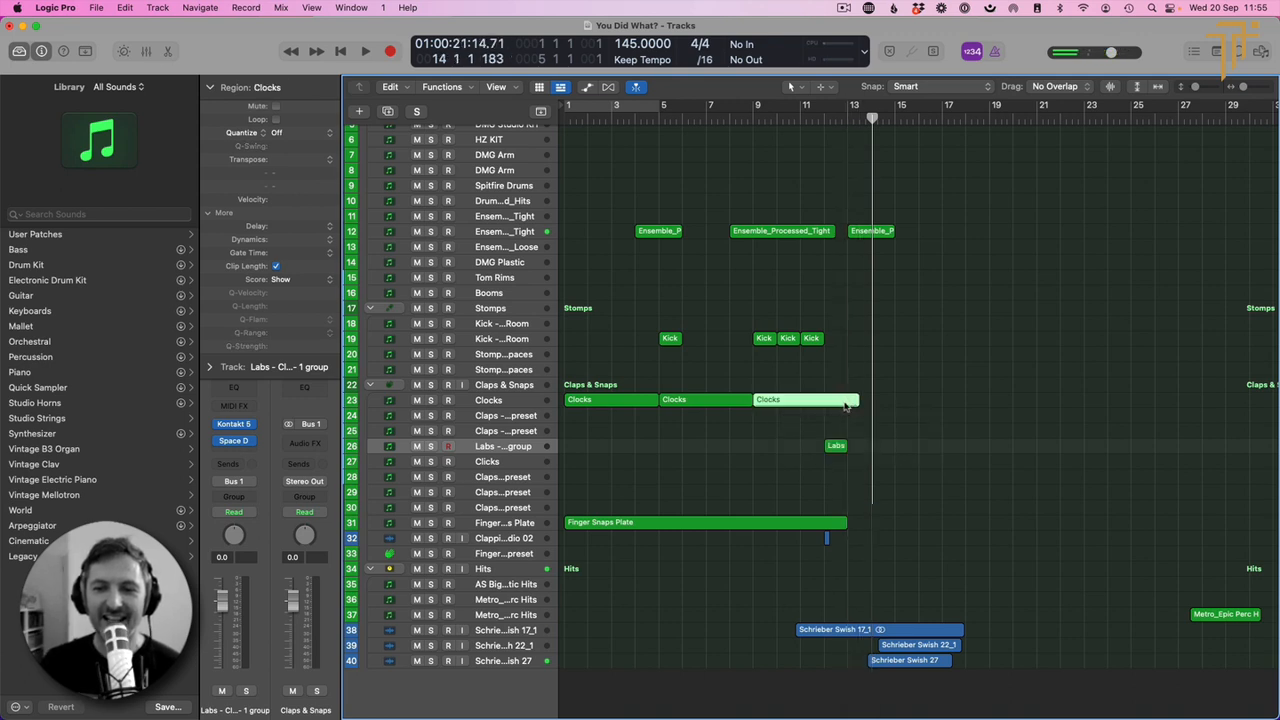
{"action": "key", "text": "p"}
{"action": "scroll", "coordinate": [787, 607], "scroll_direction": "right", "scroll_amount": 10}
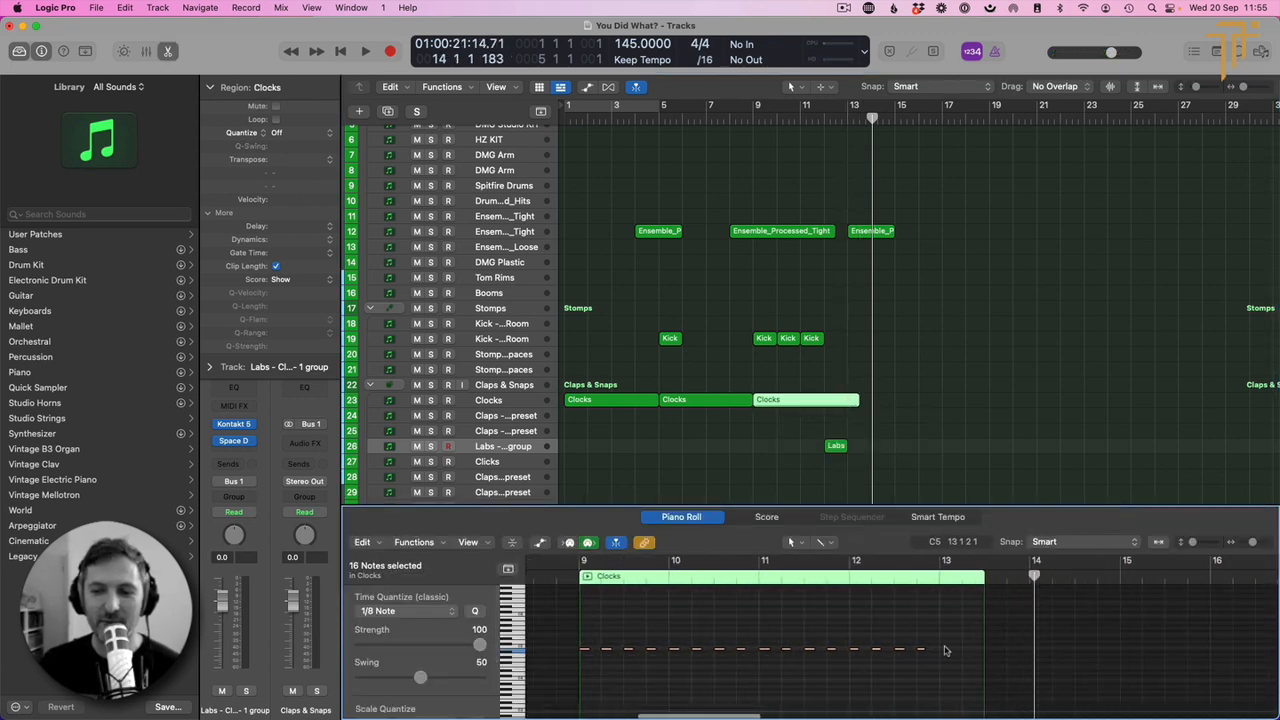
{"action": "left_click", "coordinate": [921, 654]}
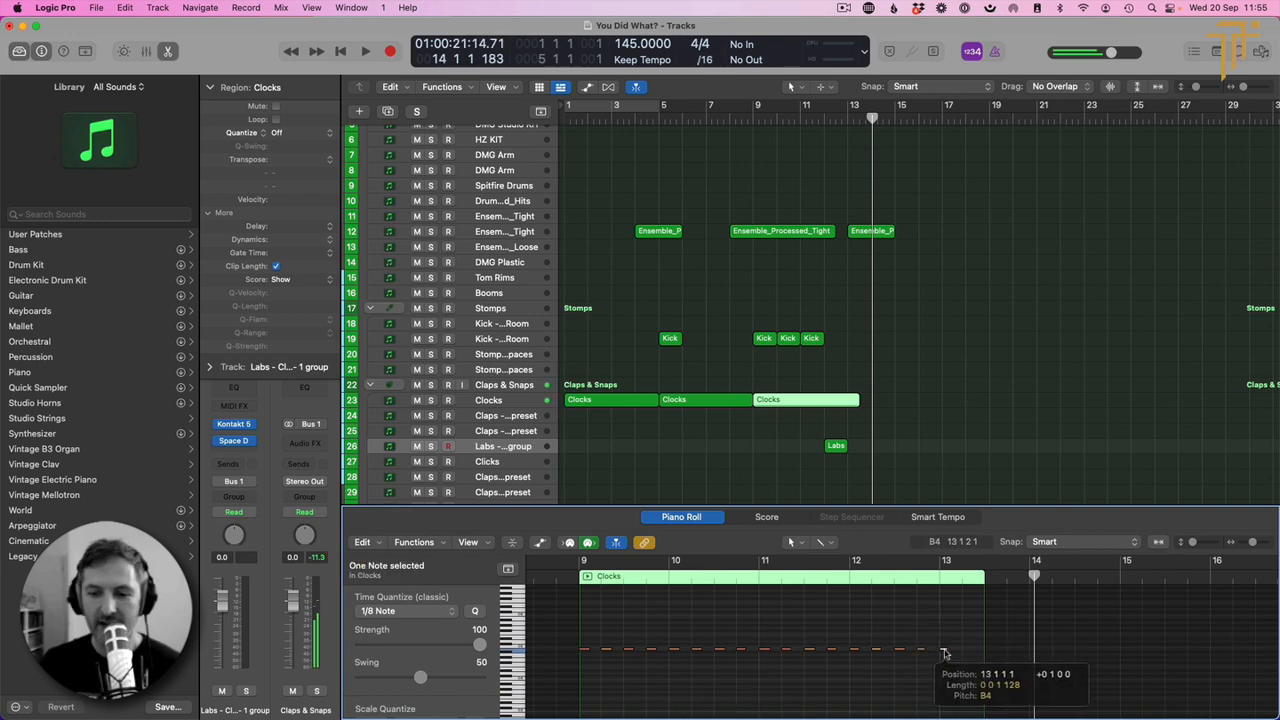
{"action": "key", "text": "p"}
{"action": "left_click", "coordinate": [895, 452]}
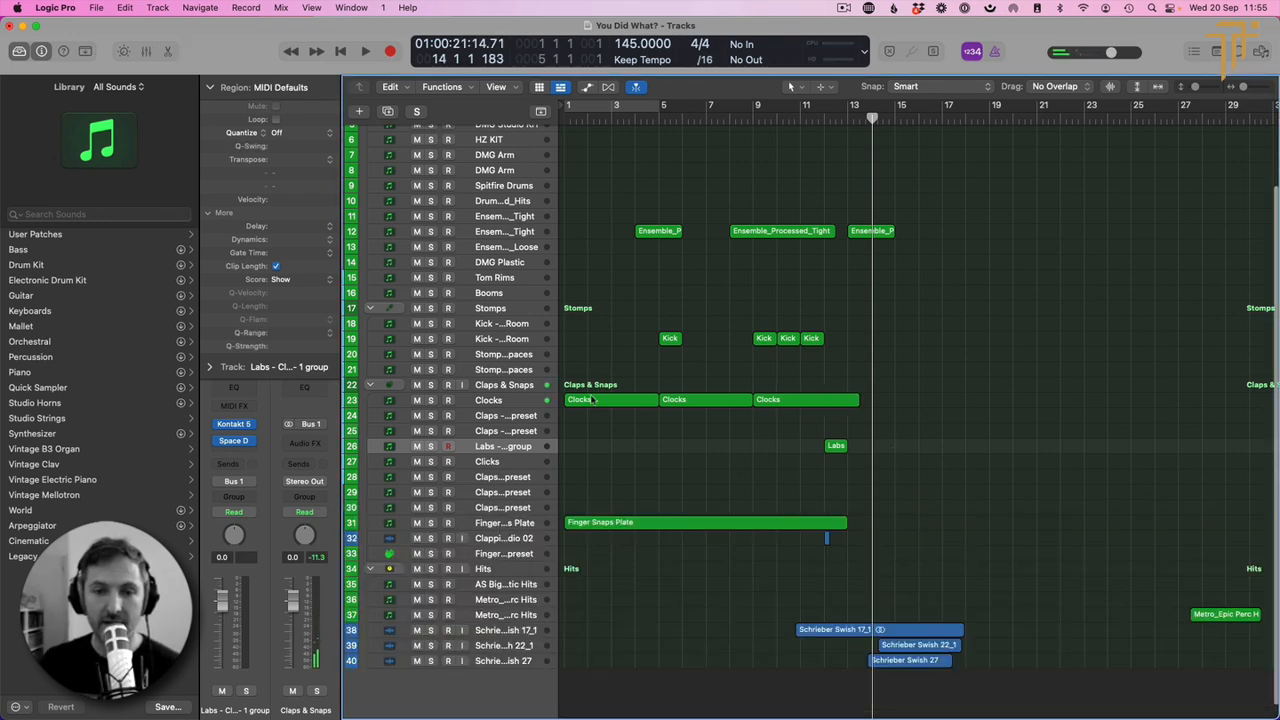
Step: Copy the first Clocks region to bar 14 and repeat it at bar 18, listening to the arrangement from bar 14
{"action": "left_click_drag", "start_coordinate": [592, 399], "coordinate": [902, 406]}
{"action": "key", "text": "space"}
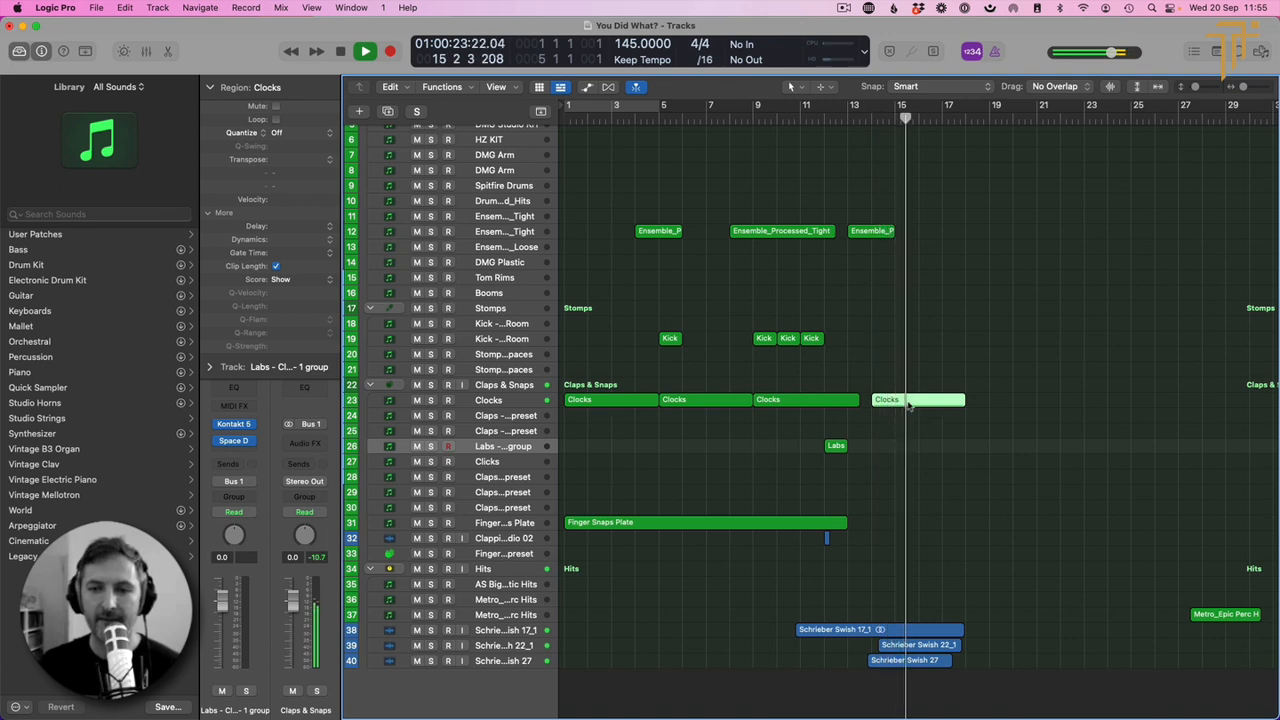
{"action": "key", "text": "space"}
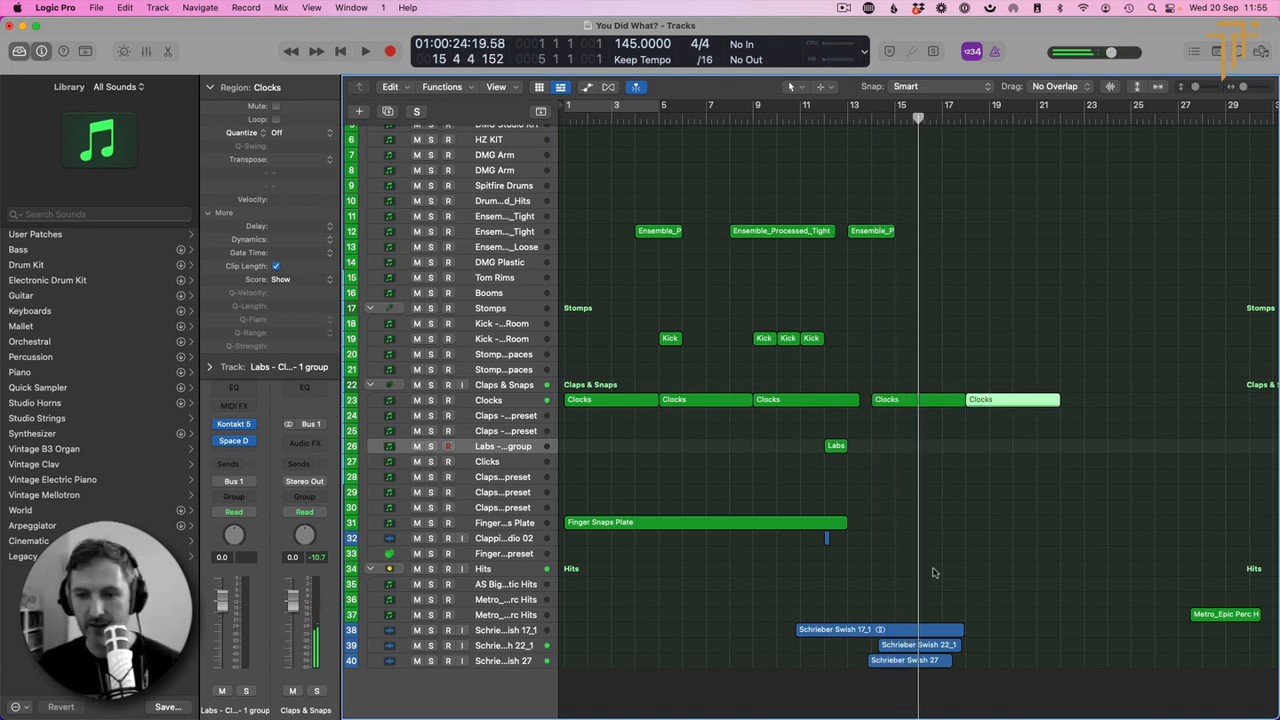
Step: Move the Schrieber Swish 22_1 region one bar later so its waveform peak lines up with bar 16, and play it back
{"action": "left_click", "coordinate": [920, 645]}
{"action": "key", "text": "z"}
{"action": "key", "text": "z"}
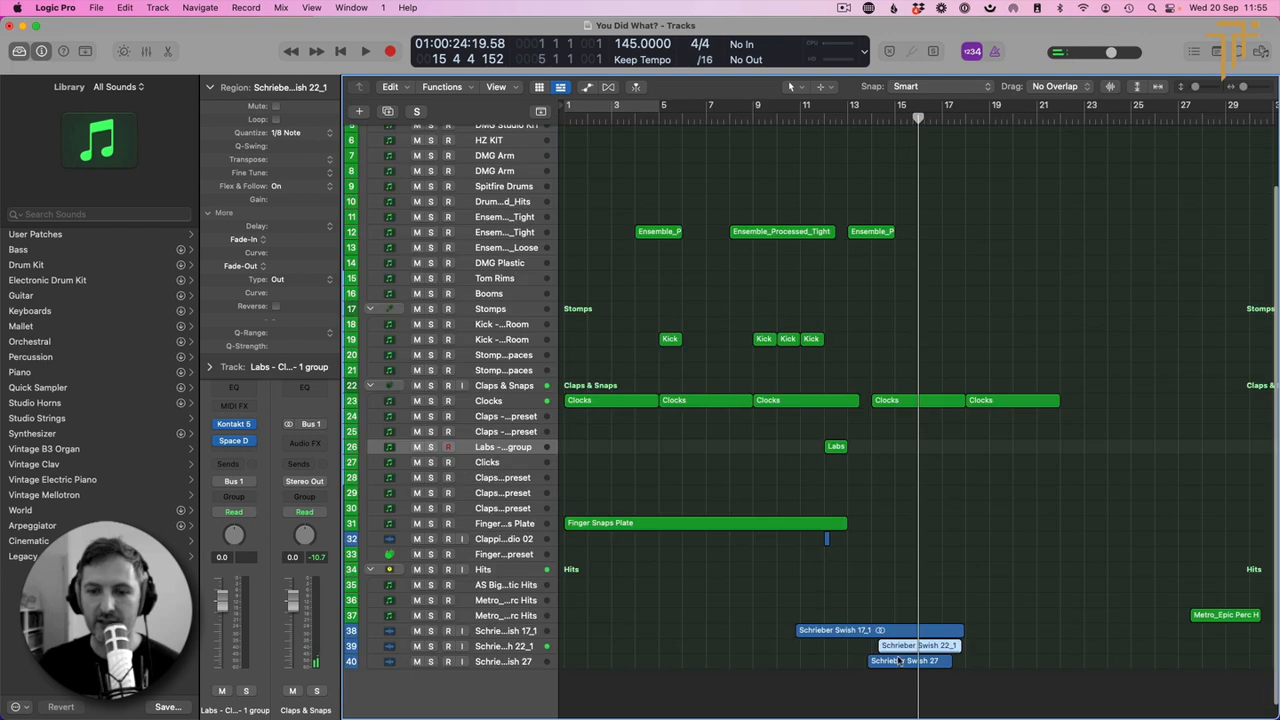
{"action": "left_click_drag", "start_coordinate": [957, 121], "coordinate": [919, 119]}
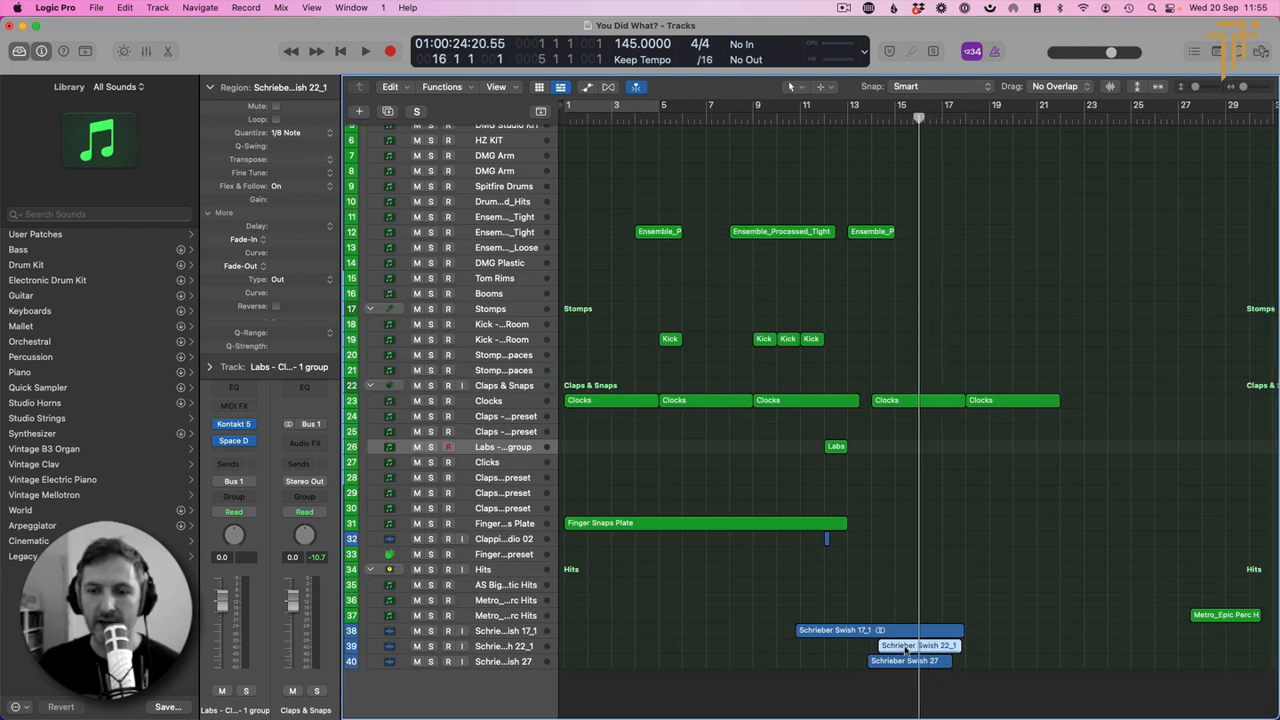
{"action": "key", "text": "z"}
{"action": "left_click_drag", "start_coordinate": [831, 486], "coordinate": [986, 481]}
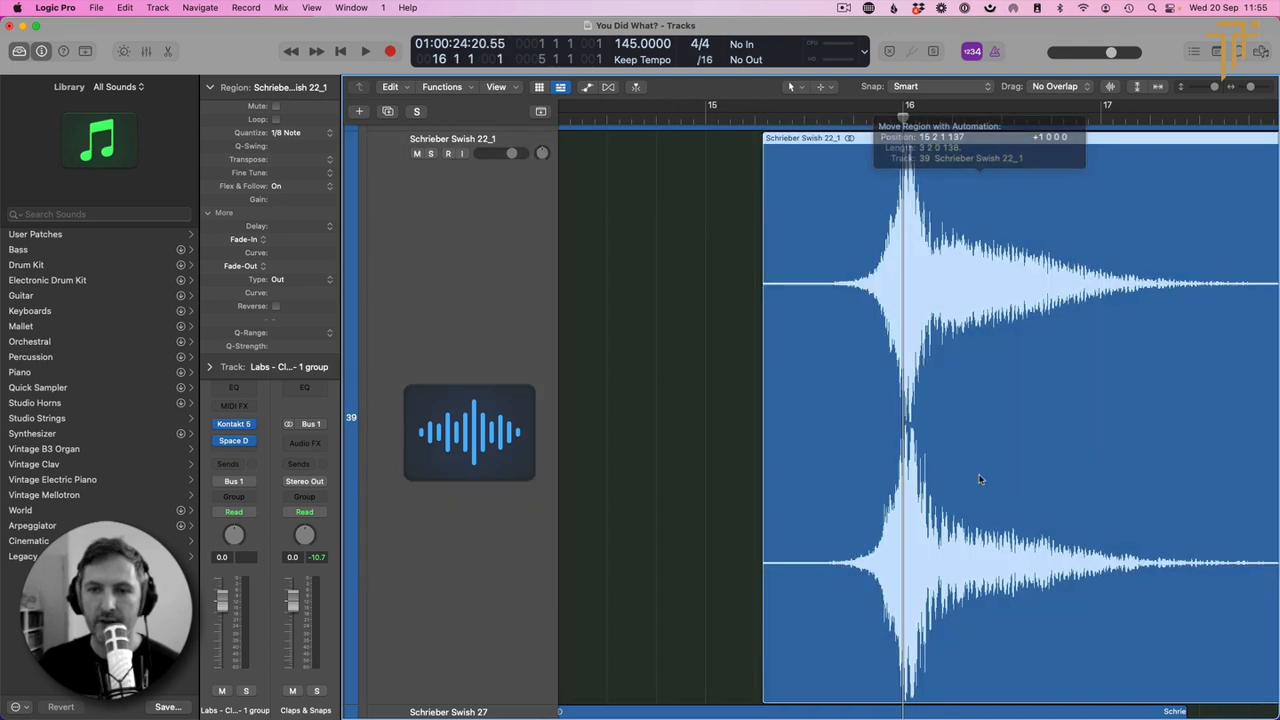
{"action": "key", "text": "space"}
{"action": "left_click", "coordinate": [694, 229]}
{"action": "key", "text": "z"}
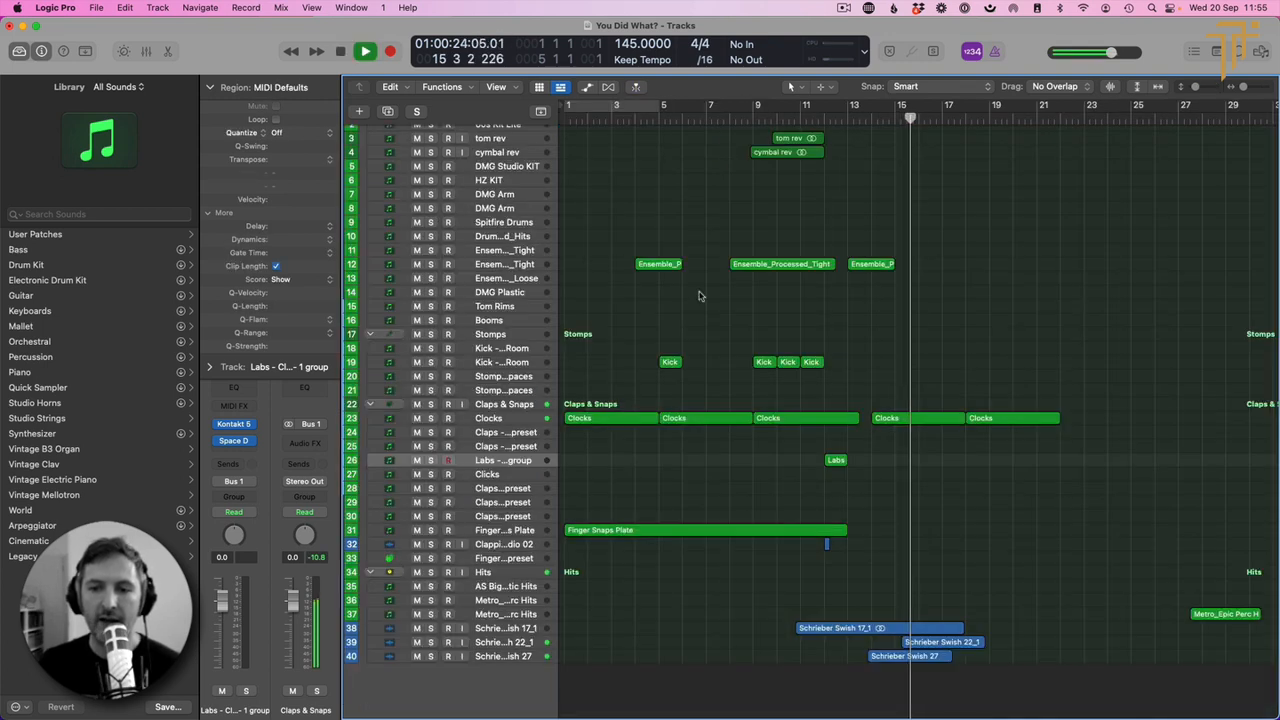
Step: Copy the Schrieber Swish 22_1 and 27 regions five bars later, and copy the tom rev and cymbal rev regions to end at bar 22
{"action": "left_click_drag", "start_coordinate": [970, 664], "coordinate": [1007, 662]}
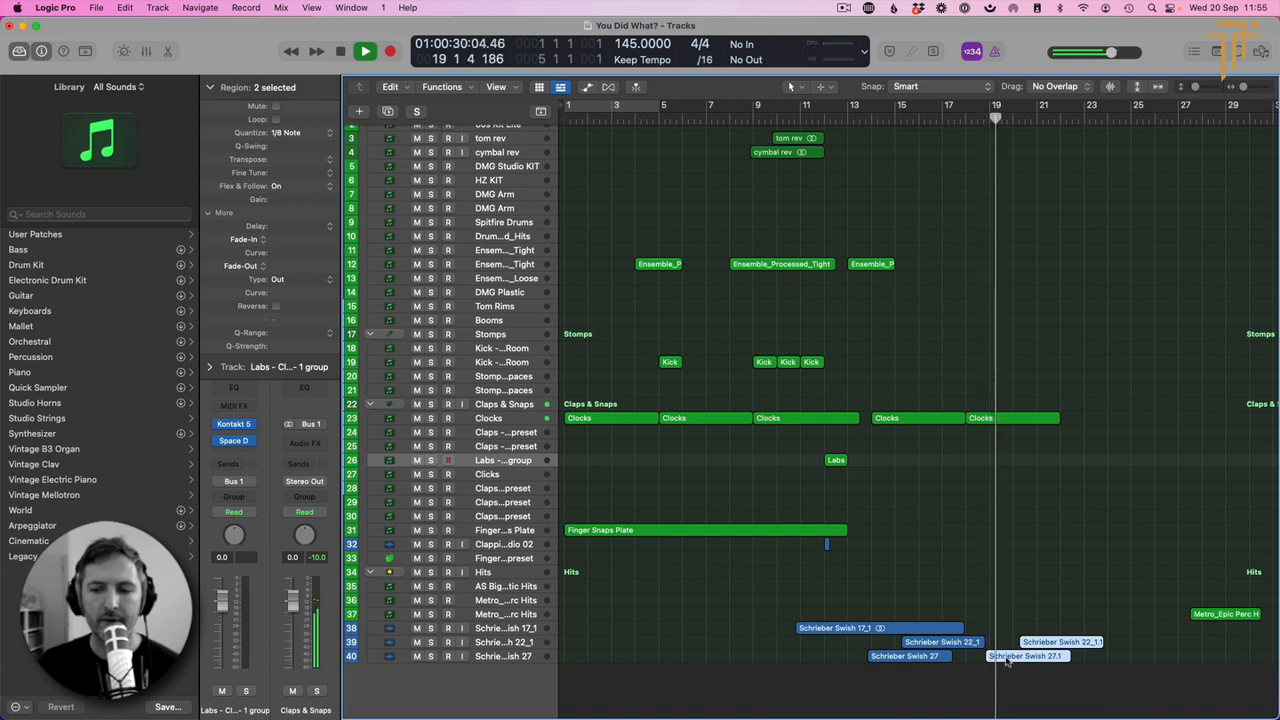
{"action": "key", "text": "space"}
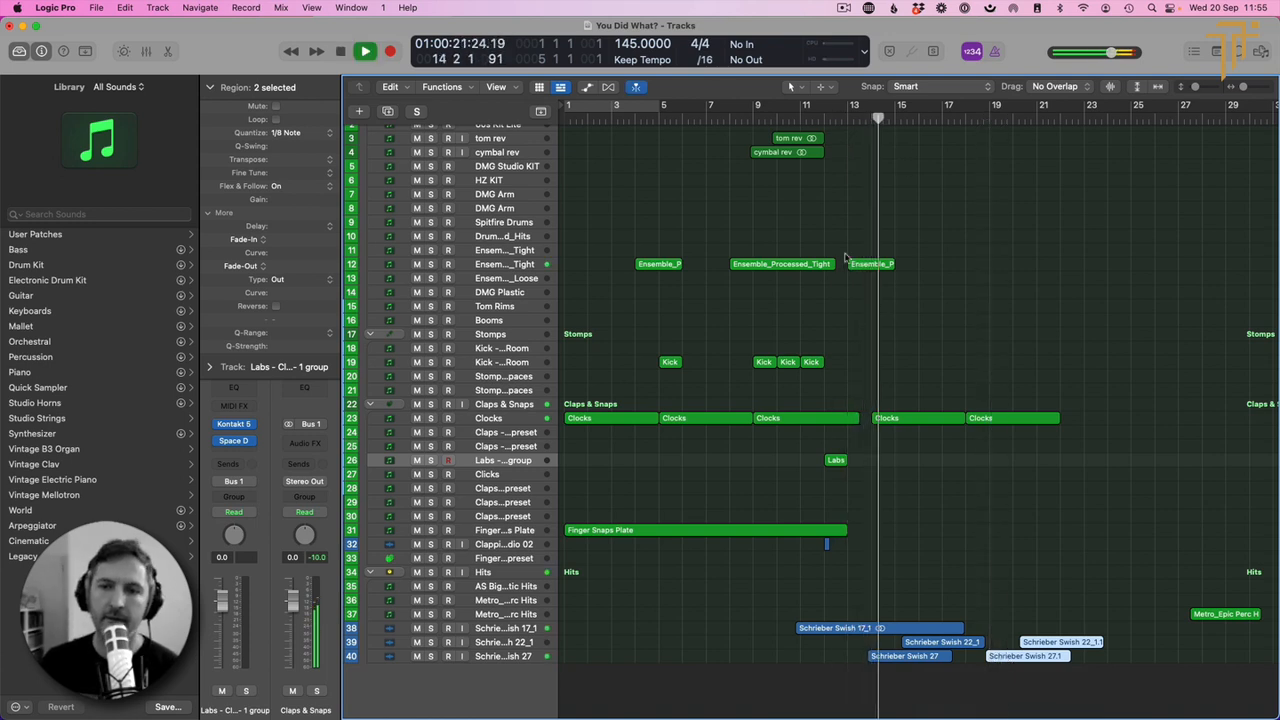
{"action": "left_click_drag", "start_coordinate": [834, 172], "coordinate": [1047, 148]}
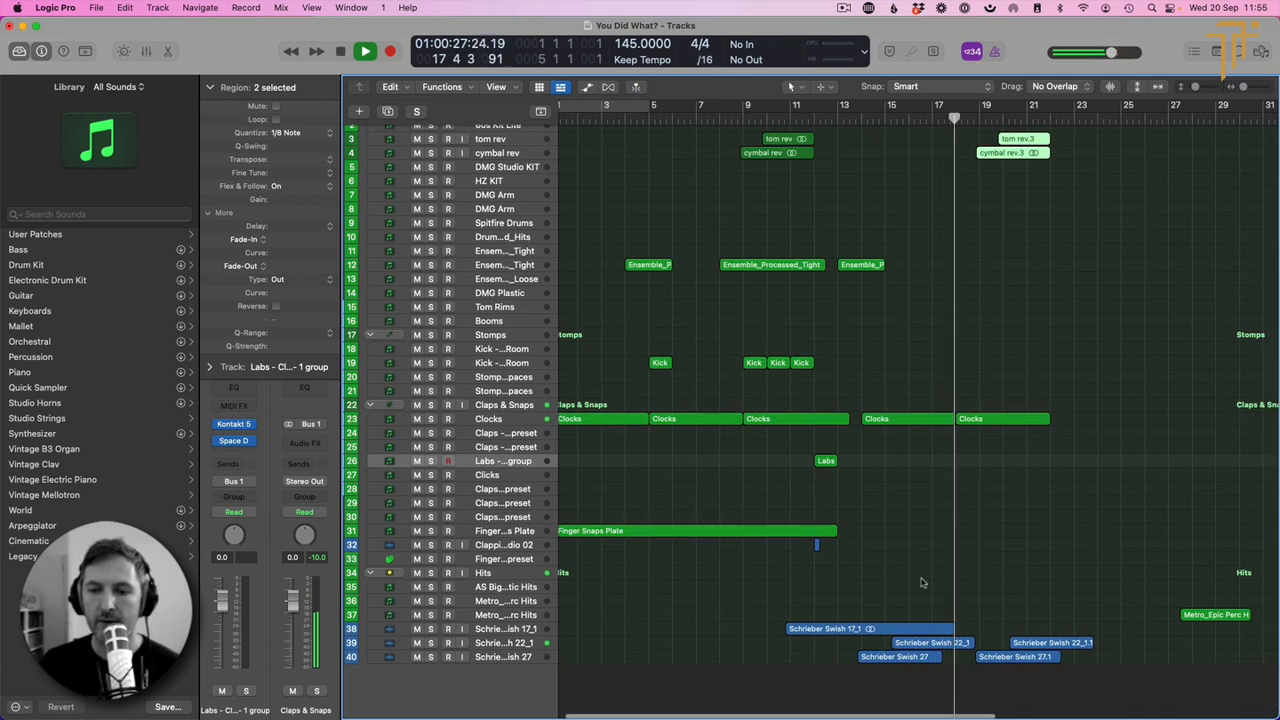
Step: Move the two copied Schrieber Swish regions one bar earlier and play the section from about bar 17
{"action": "key", "text": "space"}
{"action": "left_click_drag", "start_coordinate": [1017, 623], "coordinate": [986, 662]}
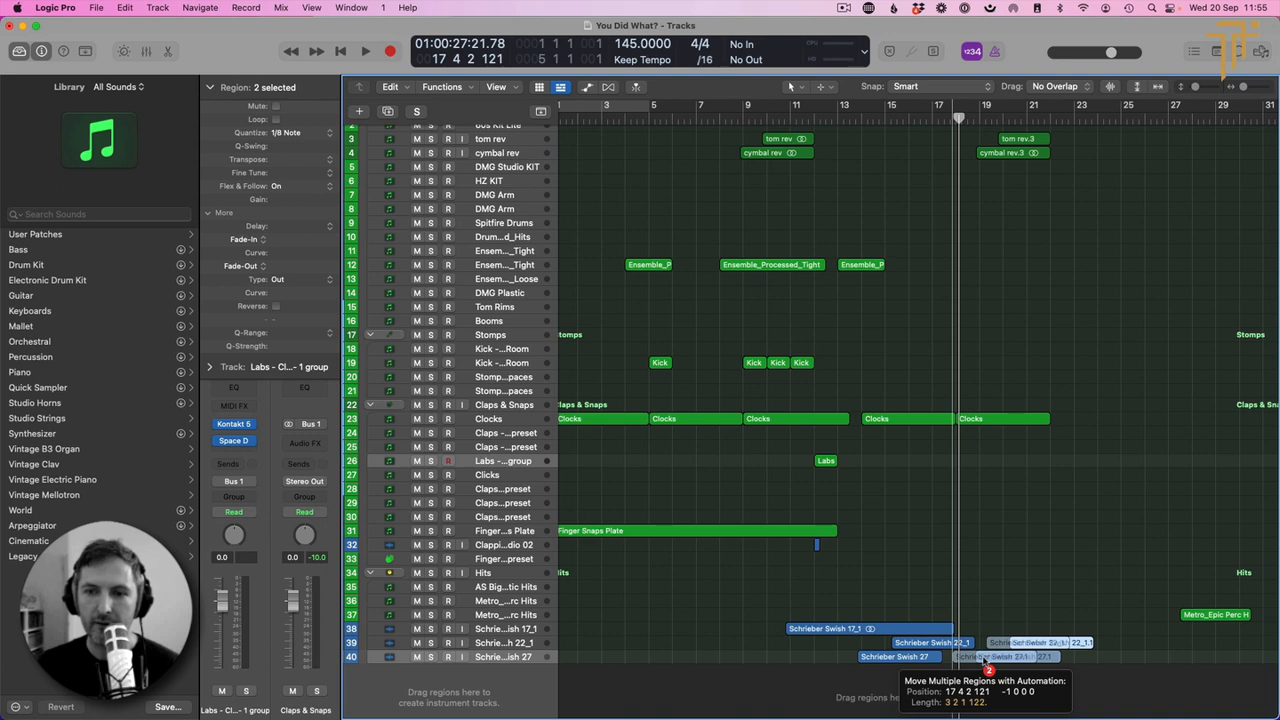
{"action": "left_click_drag", "start_coordinate": [983, 662], "coordinate": [984, 662]}
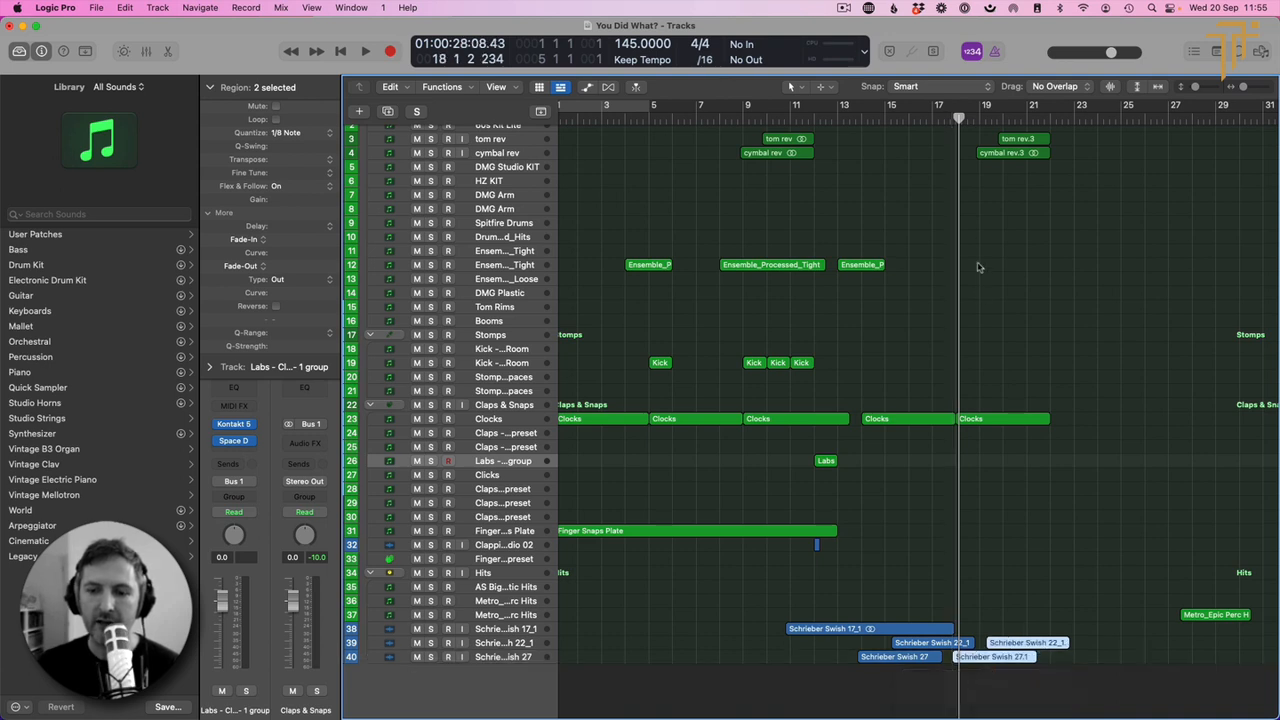
{"action": "left_click", "coordinate": [937, 118]}
{"action": "key", "text": "space"}
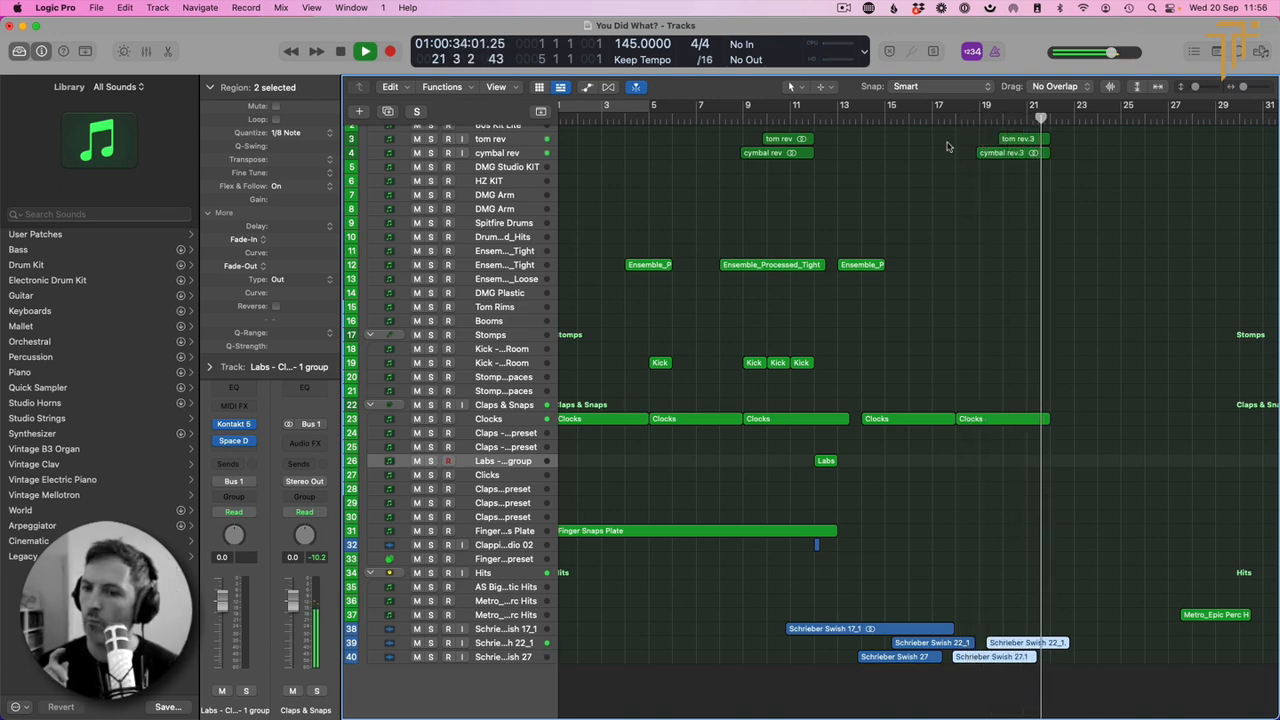
{"action": "key", "text": "space"}
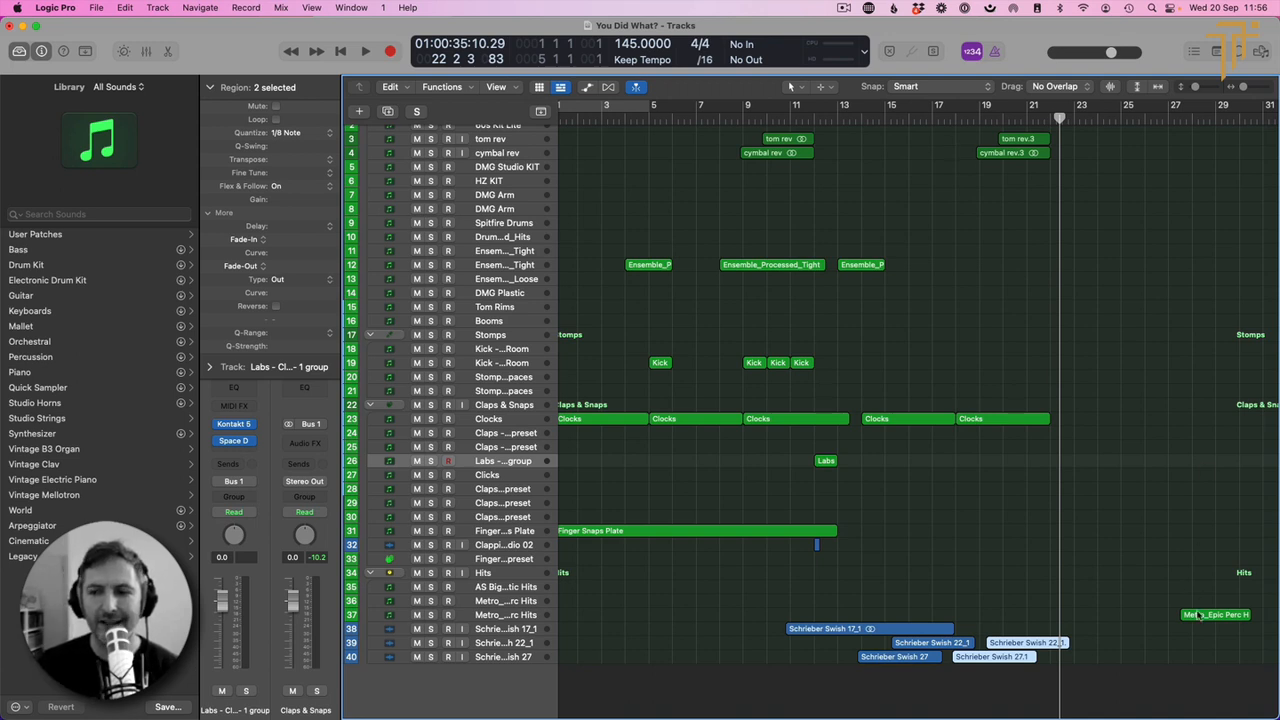
Step: Move the Metro_Epic Perc Hits region to about bar 23 and copy the four Schrieber Swish 22_1 and 27 regions nine bars later
{"action": "left_click_drag", "start_coordinate": [1199, 616], "coordinate": [1096, 618]}
{"action": "left_click", "coordinate": [1109, 617]}
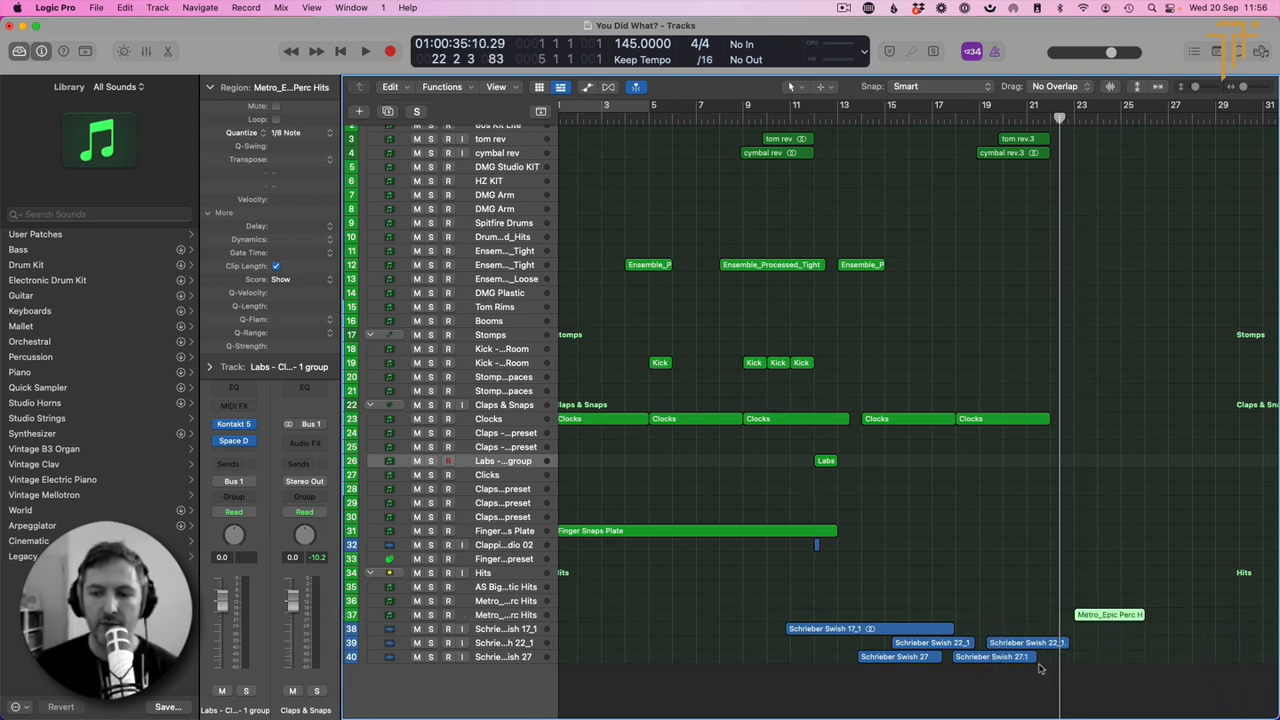
{"action": "left_click_drag", "start_coordinate": [1016, 680], "coordinate": [1108, 668]}
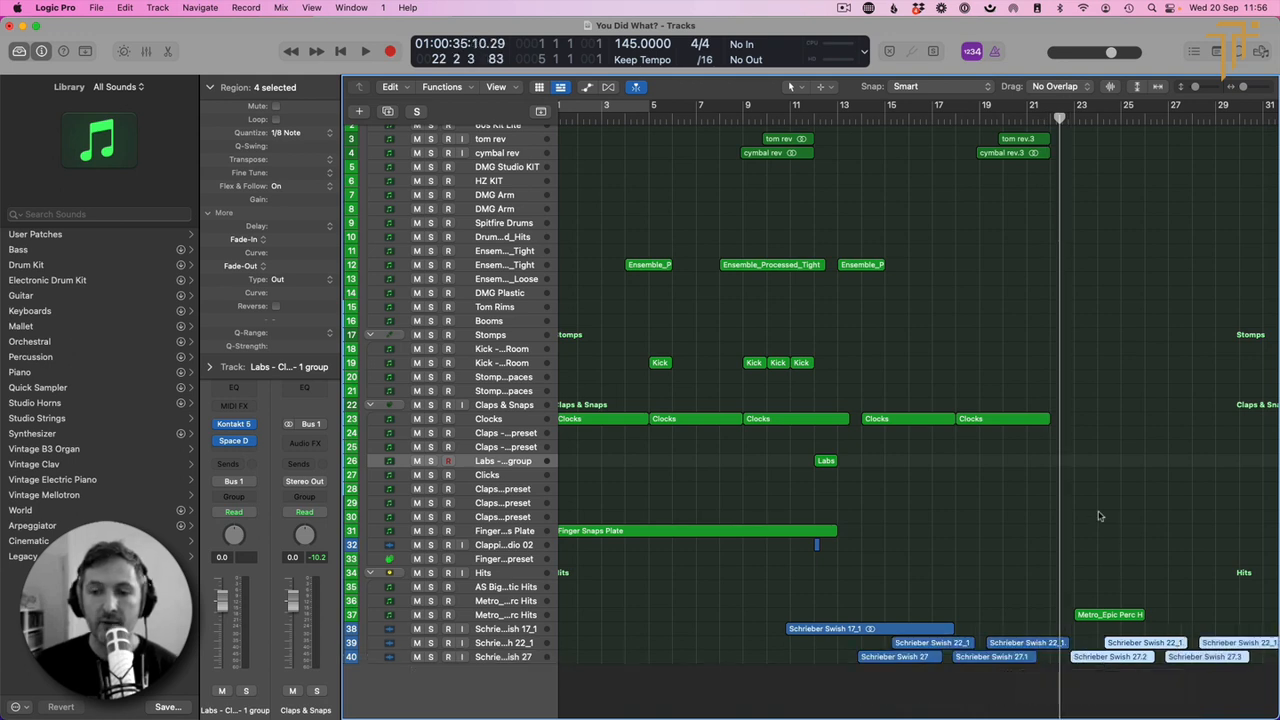
{"action": "scroll", "coordinate": [1092, 240], "scroll_direction": "right", "scroll_amount": 5}
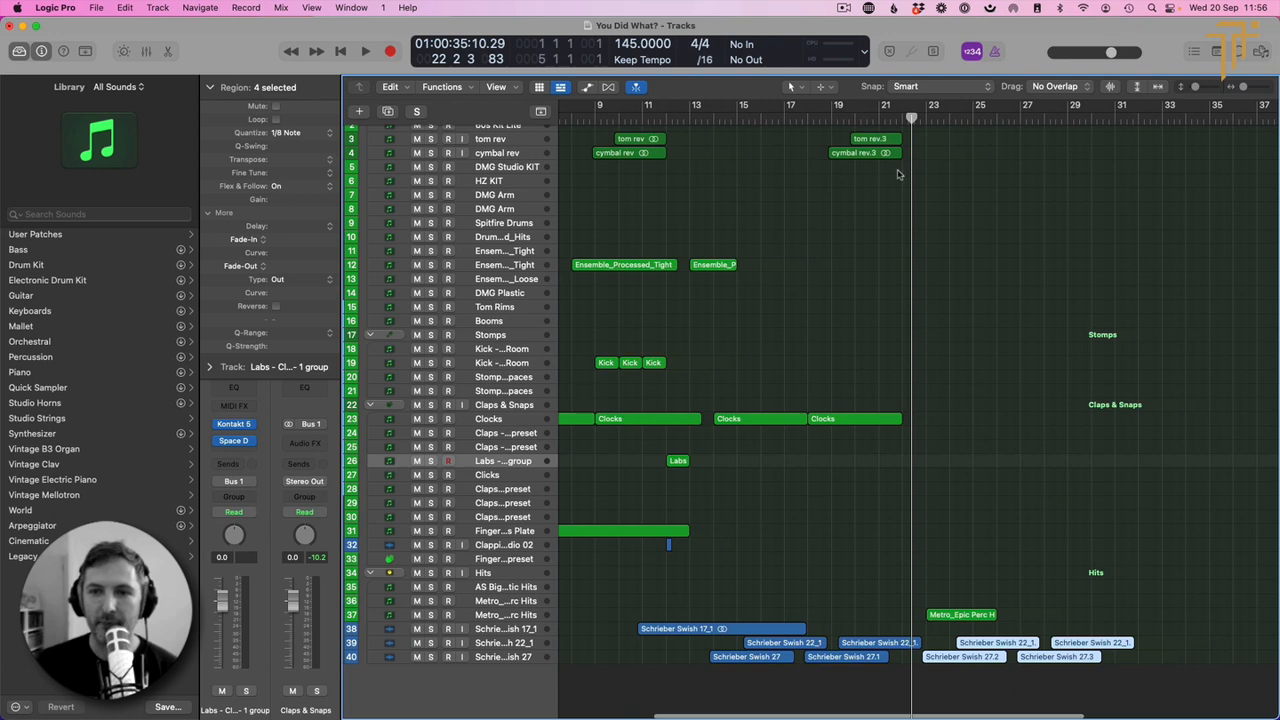
Step: Copy the second pair of tom rev and cymbal rev regions so they end at bar 31
{"action": "left_click_drag", "start_coordinate": [897, 174], "coordinate": [1090, 150]}
{"action": "left_click", "coordinate": [1112, 120]}
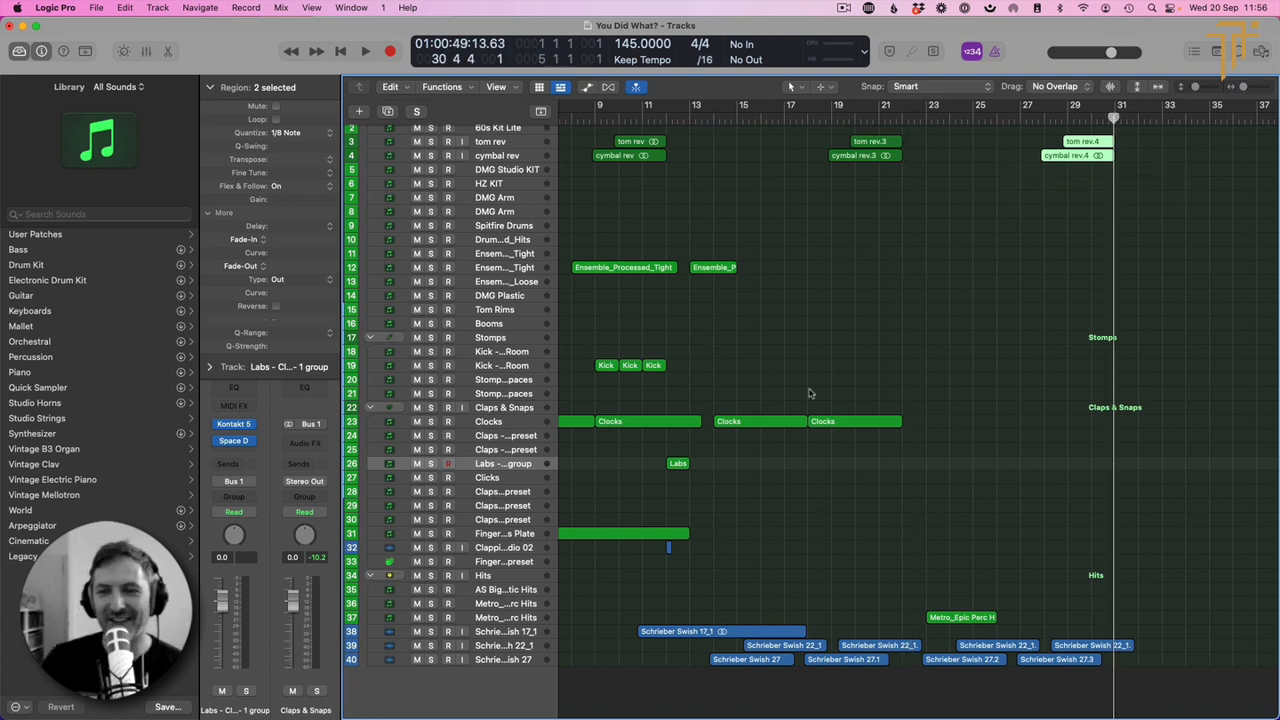
{"action": "key", "text": "super+Left"}
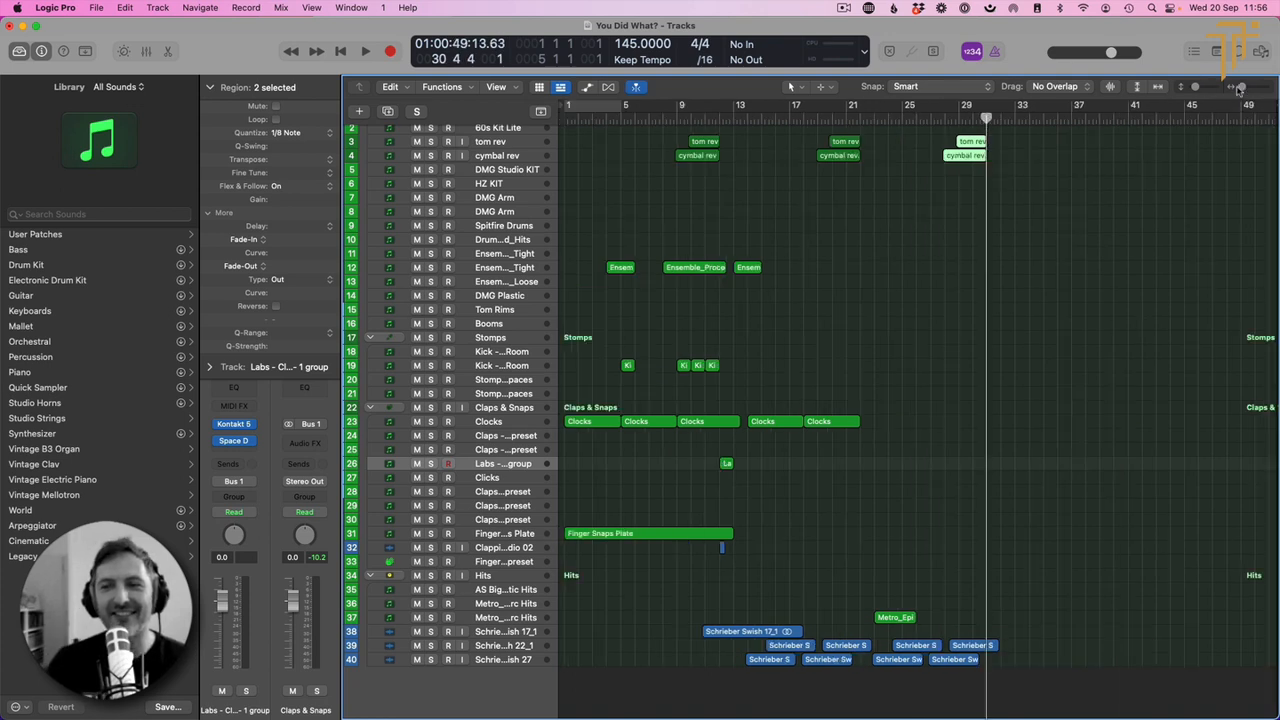
{"action": "left_click", "coordinate": [748, 393]}
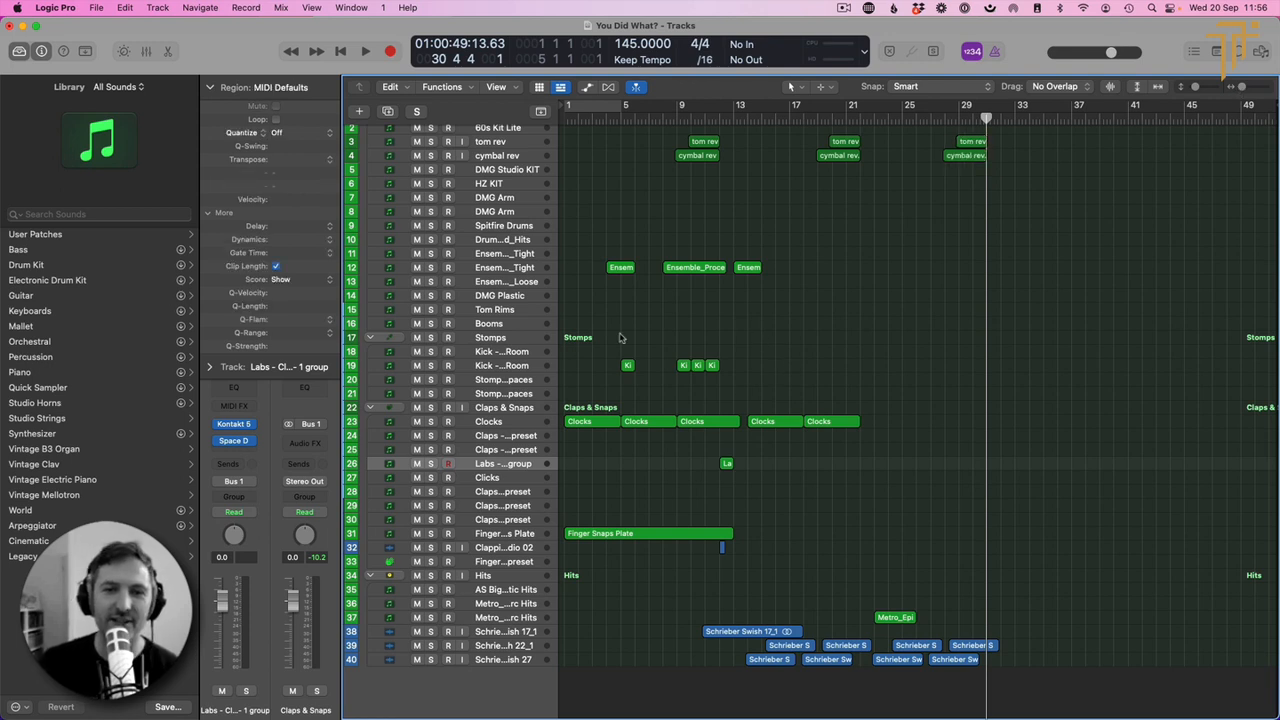
Step: Record an ensemble drum part on the Ensemble_Processed_Loose track from bar 14 to bar 22, and inspect its recorded notes
{"action": "left_click", "coordinate": [506, 185]}
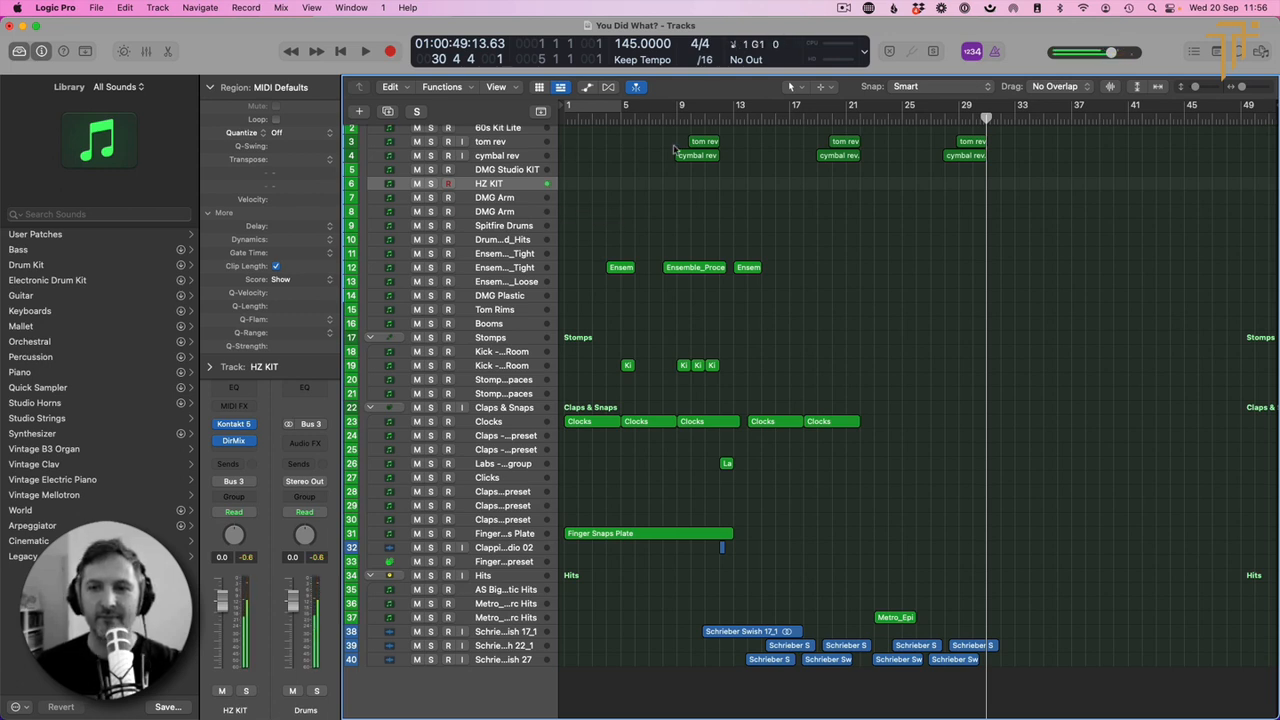
{"action": "left_click", "coordinate": [517, 283]}
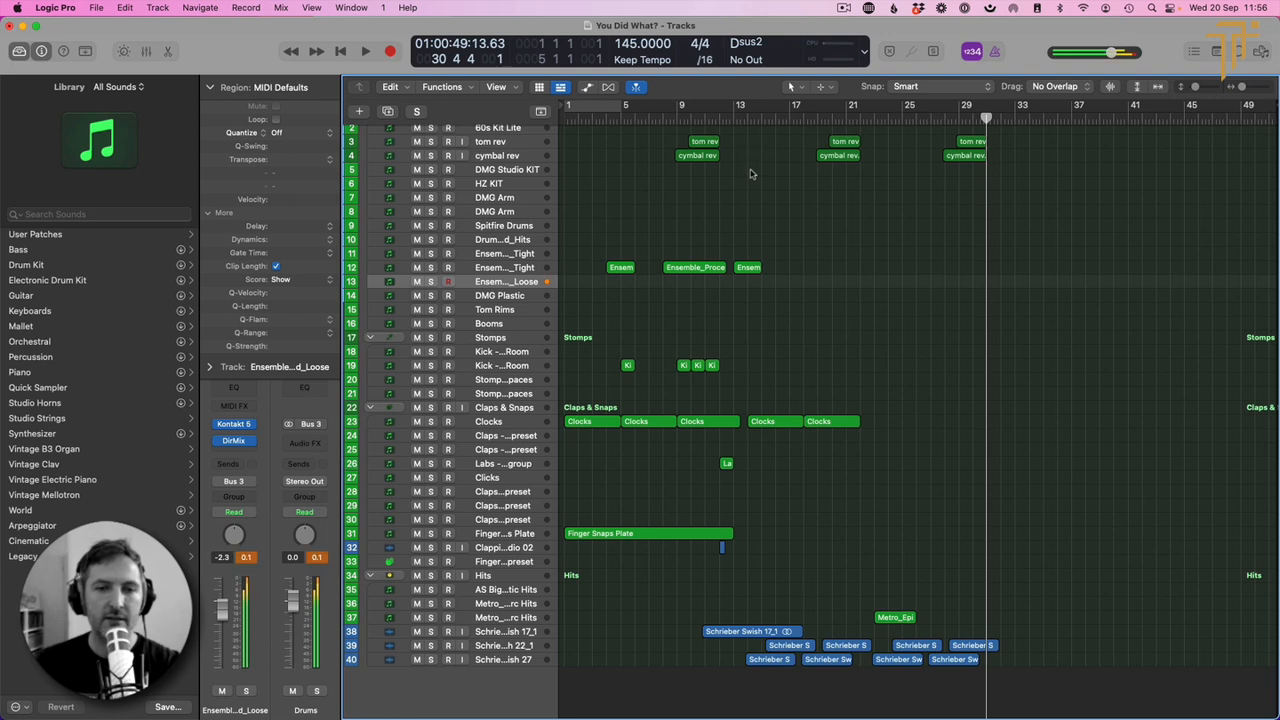
{"action": "left_click", "coordinate": [754, 118]}
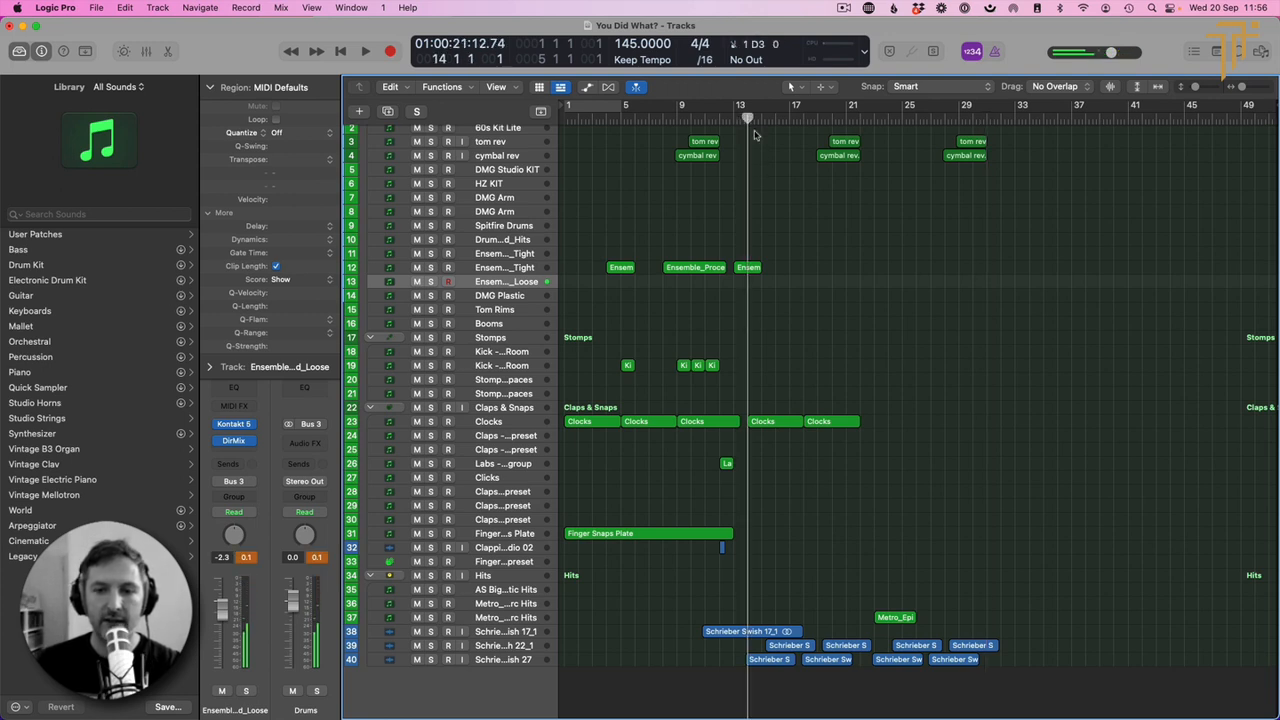
{"action": "key", "text": "r"}
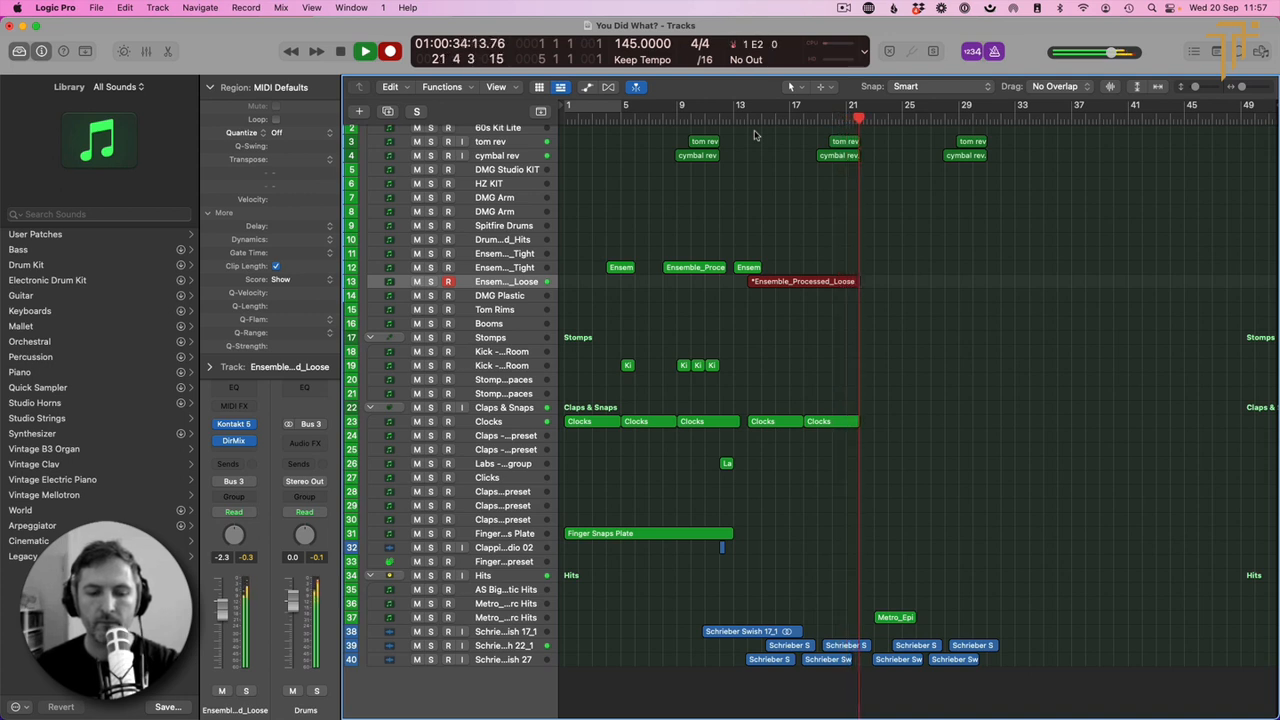
{"action": "key", "text": "space"}
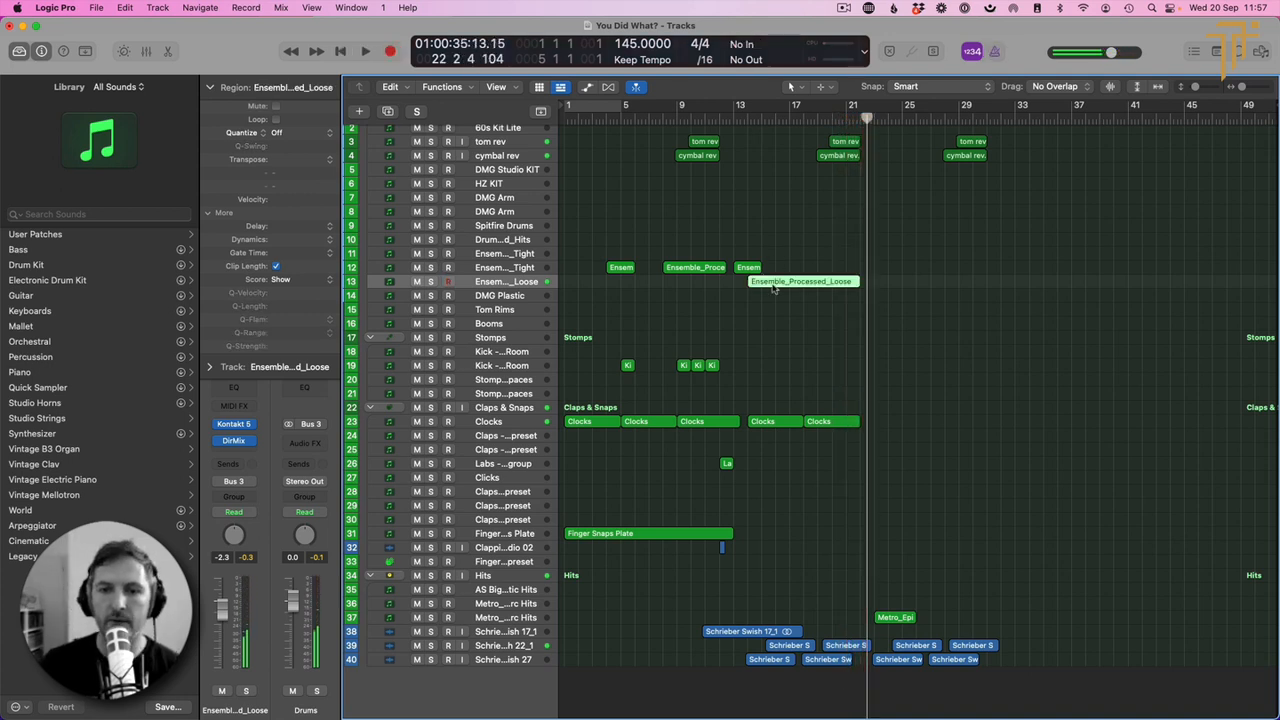
{"action": "double_click", "coordinate": [771, 285]}
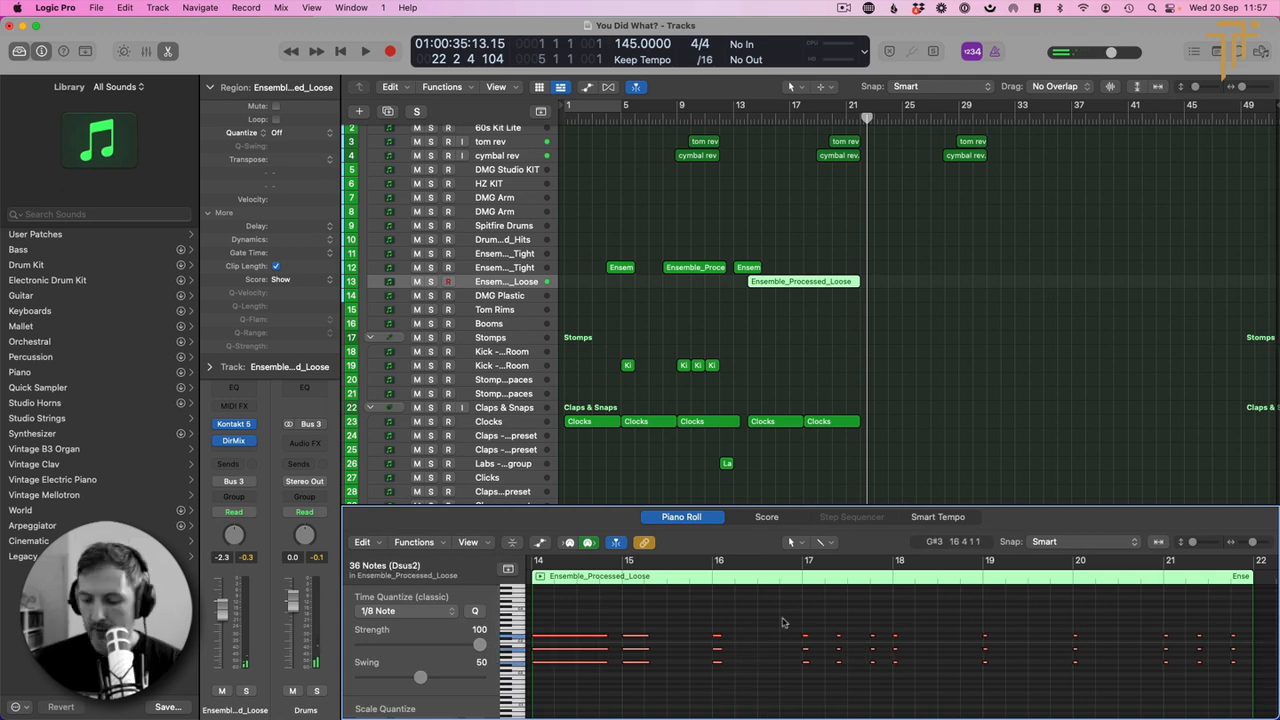
{"action": "key", "text": "e"}
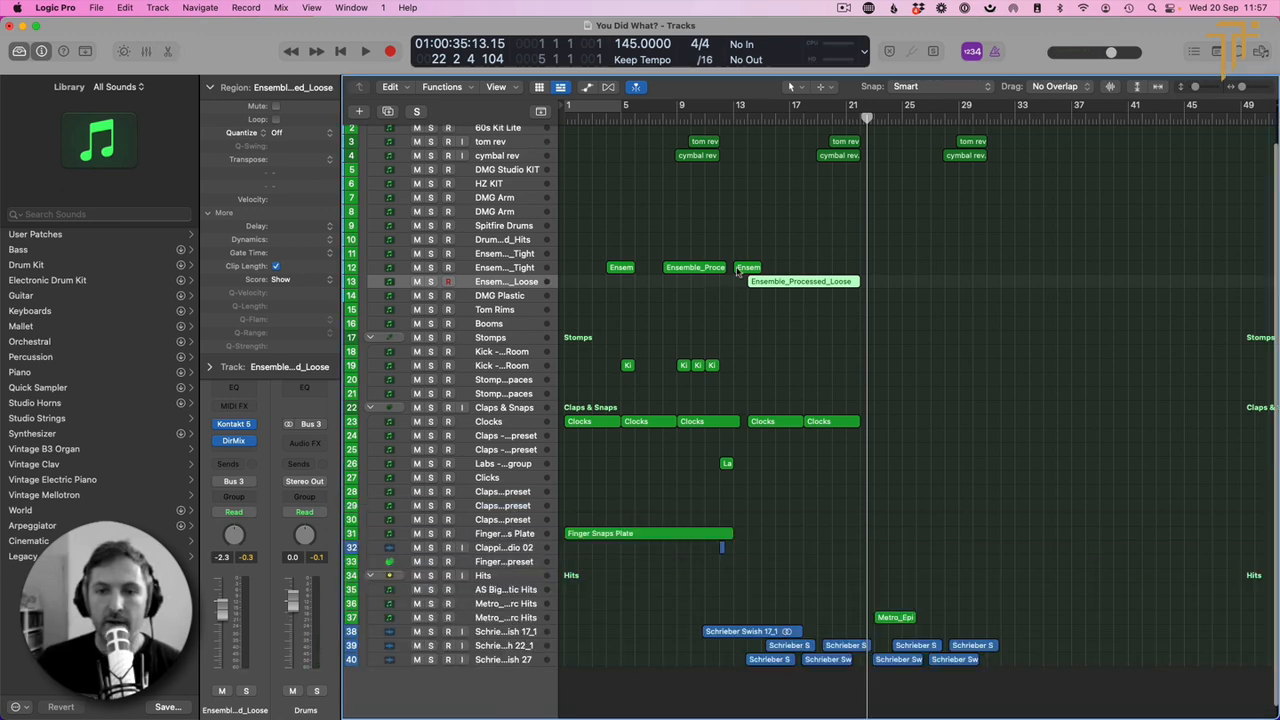
Step: Copy the Ensemble_Processed_Tight region at bar 13 to bars 17 and 21, and play the section from just before bar 14
{"action": "left_click_drag", "start_coordinate": [748, 268], "coordinate": [858, 275]}
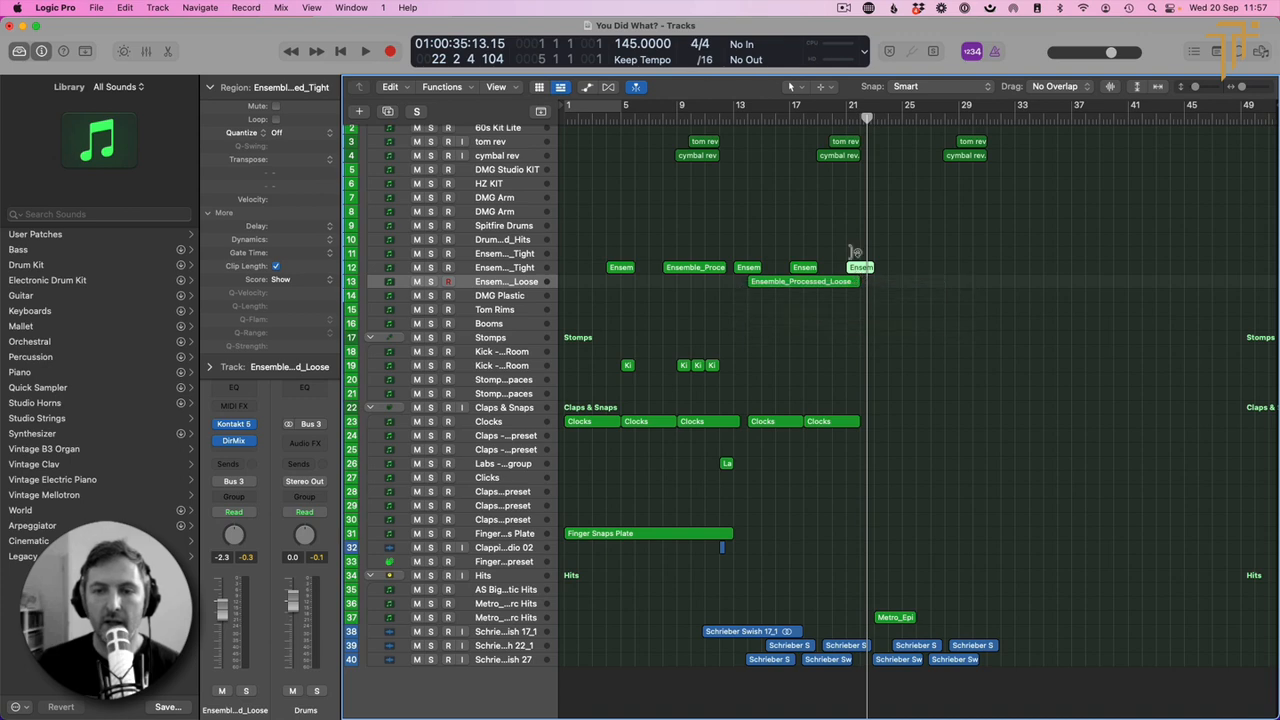
{"action": "left_click", "coordinate": [744, 121]}
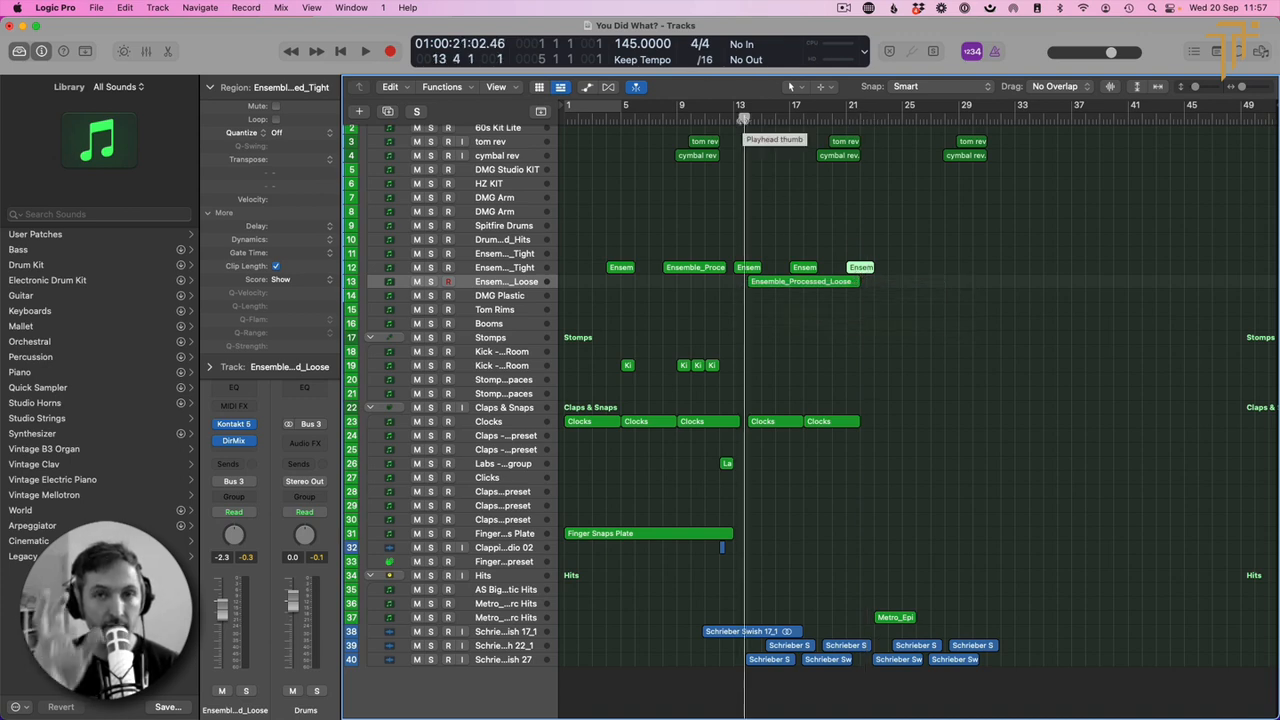
{"action": "key", "text": "space"}
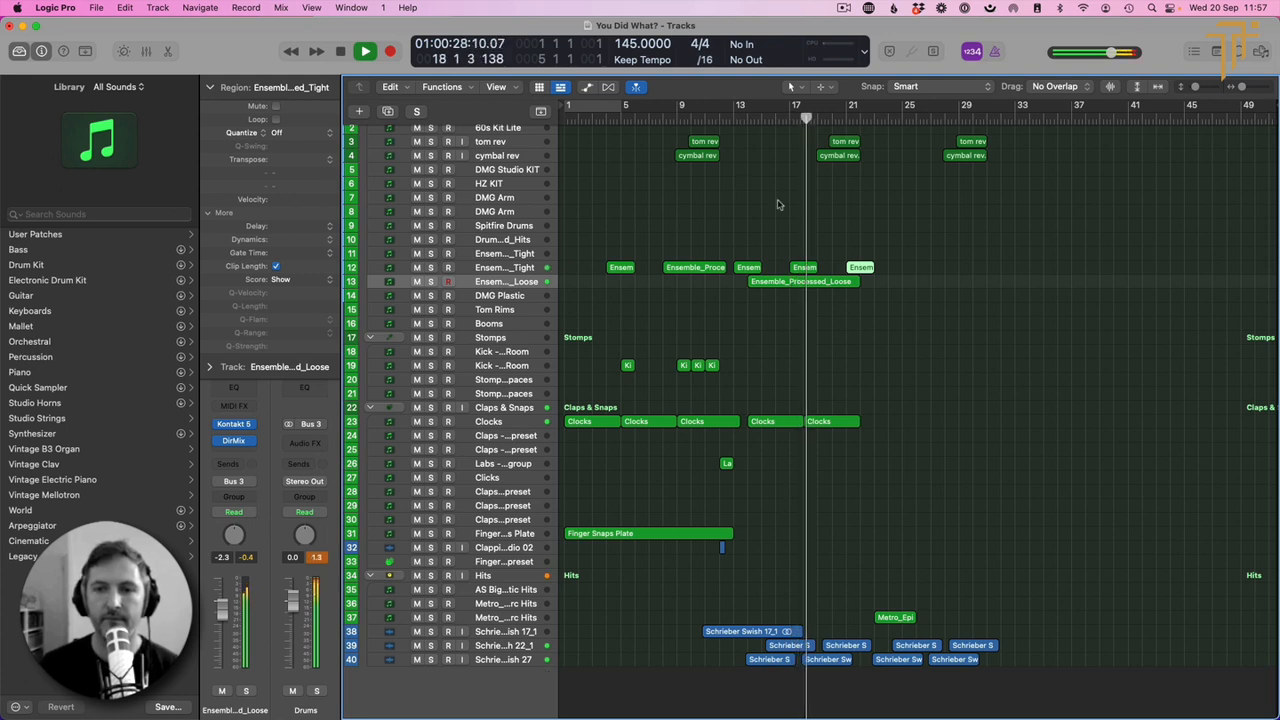
{"action": "key", "text": "space"}
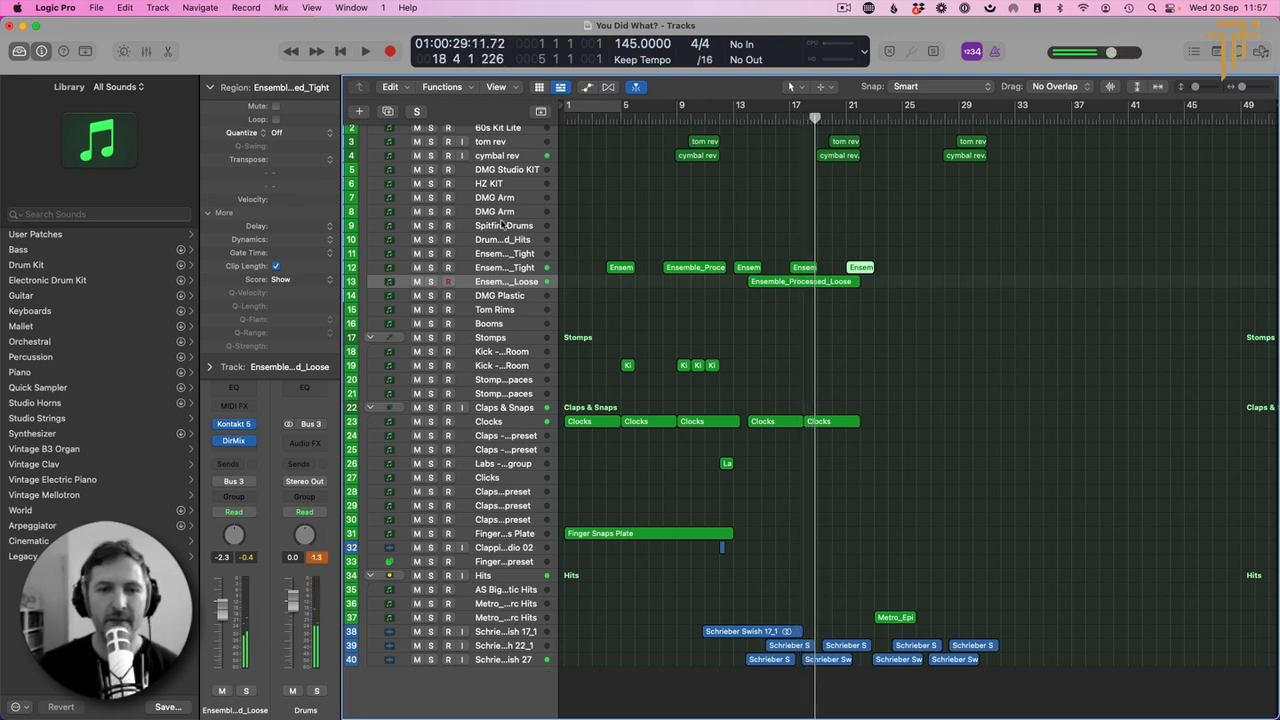
Step: Record a drum part on the second DMG Arm track (track 8), starting at bar 14
{"action": "left_click", "coordinate": [508, 212]}
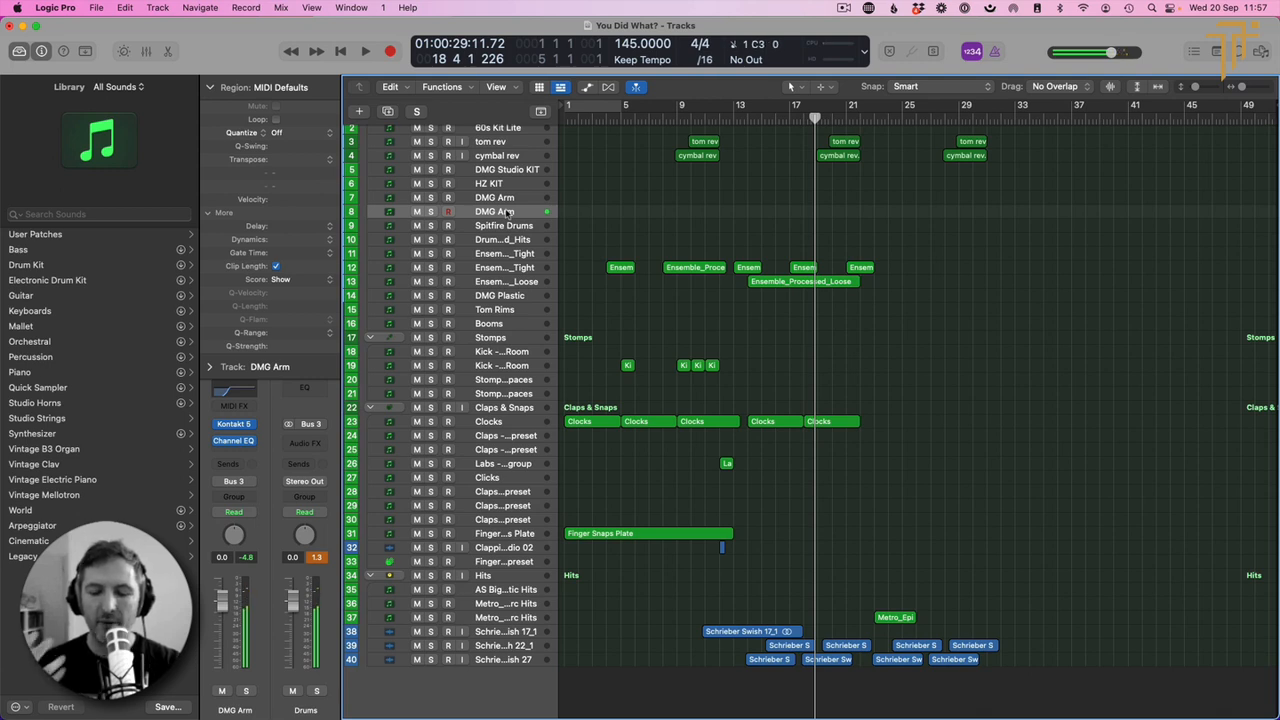
{"action": "key", "text": "comma"}
{"action": "key", "text": "comma"}
{"action": "key", "text": "comma"}
{"action": "key", "text": "comma"}
{"action": "key", "text": "comma"}
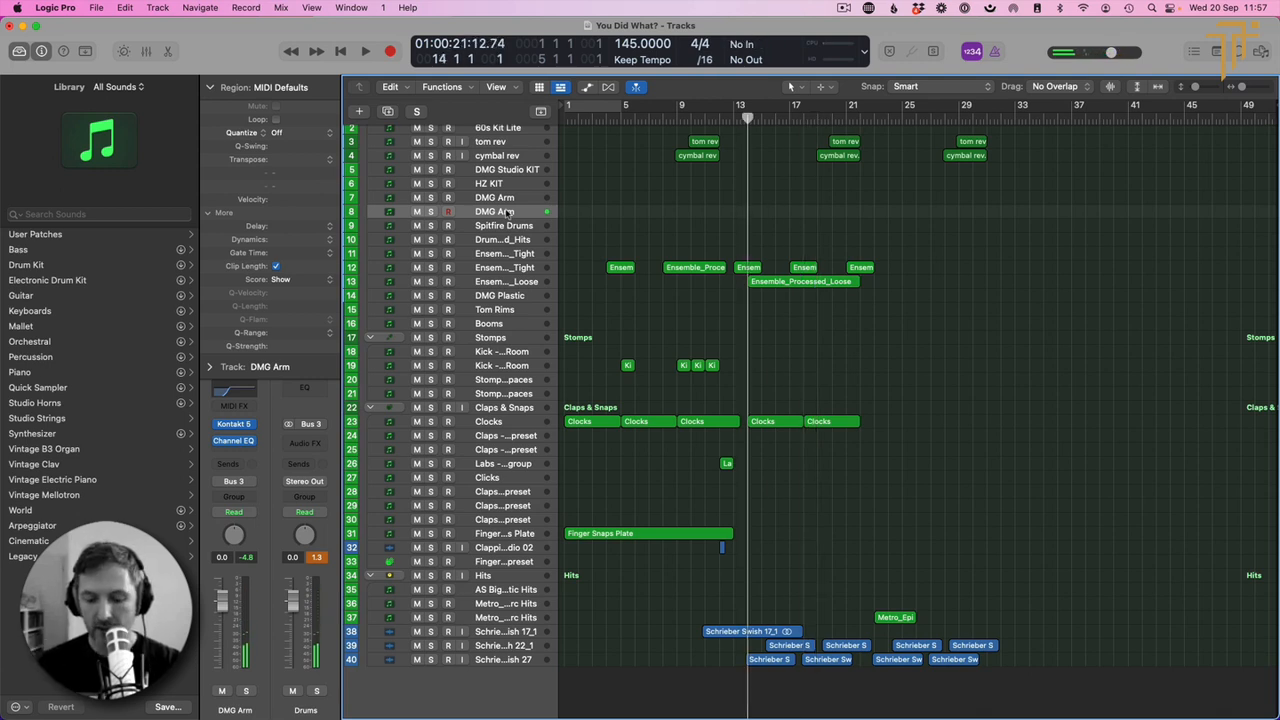
{"action": "key", "text": "r"}
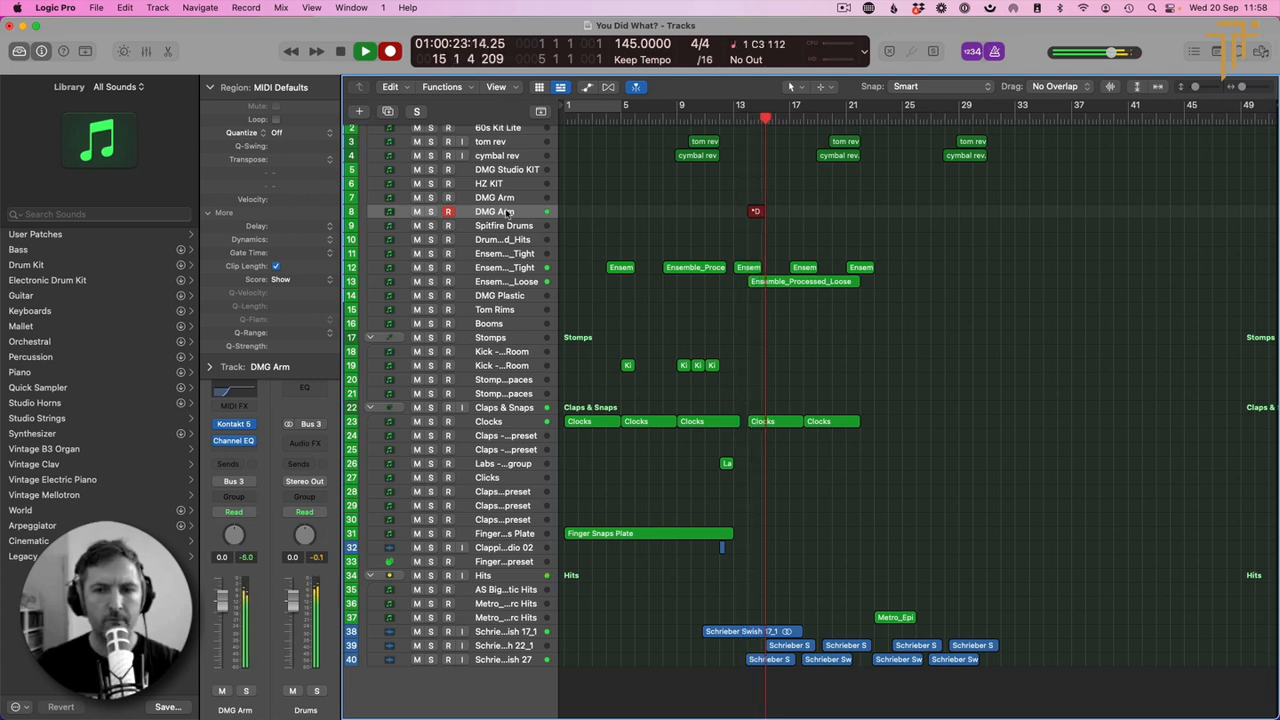
{"action": "key", "text": "space"}
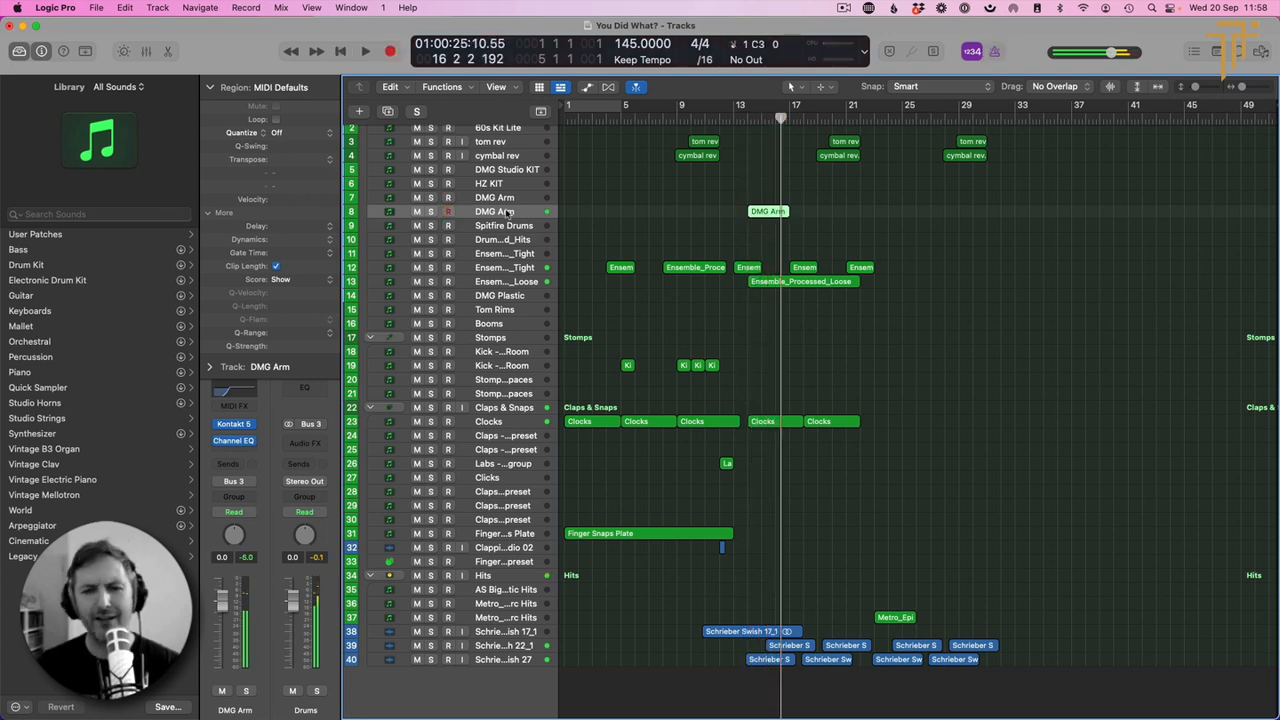
Step: Quantize all the notes of the new DMG Arm region to 1/8 notes and play the result
{"action": "double_click", "coordinate": [763, 213]}
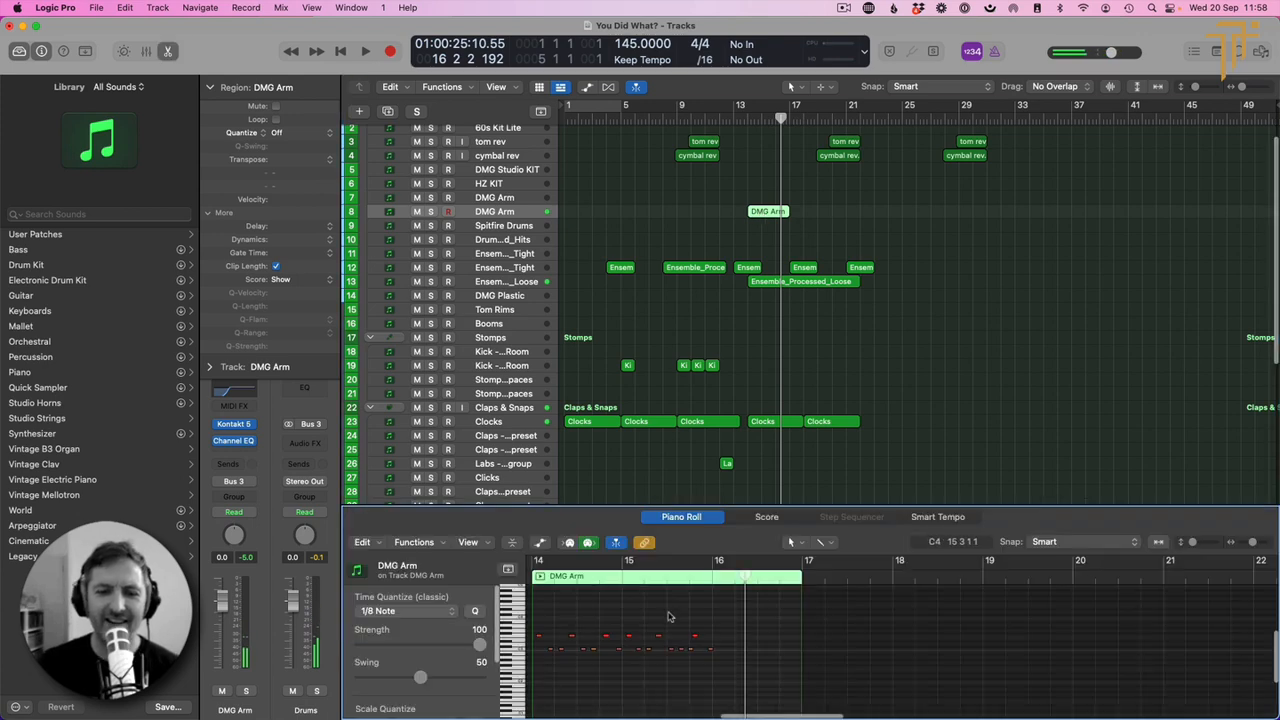
{"action": "key", "text": "q"}
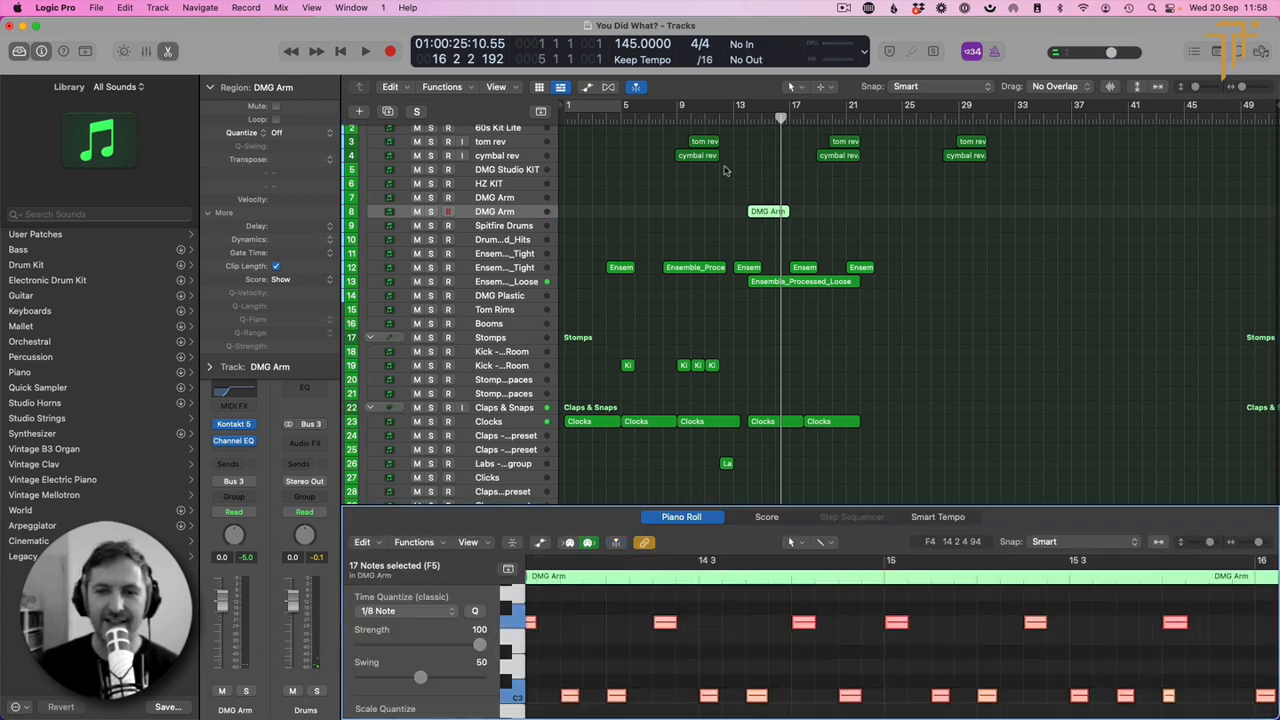
{"action": "key", "text": "shift+space"}
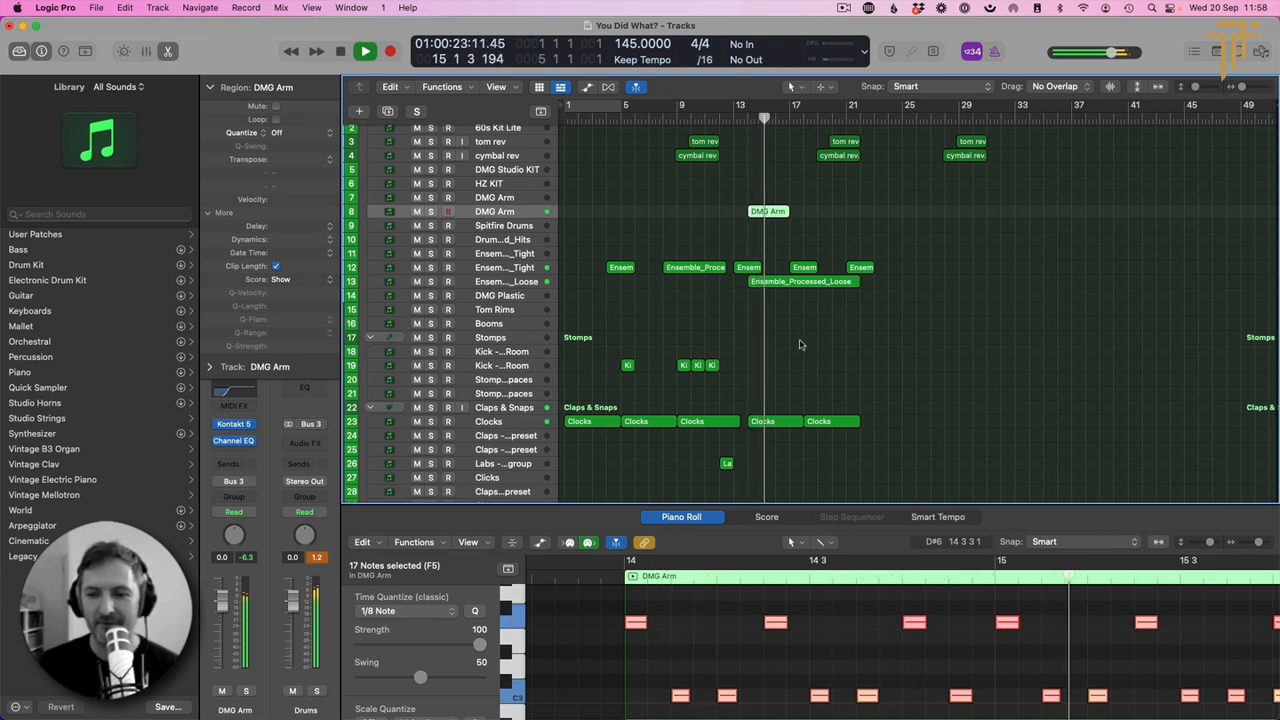
{"action": "key", "text": "space"}
{"action": "scroll", "coordinate": [654, 666], "scroll_direction": "left", "scroll_amount": 5}
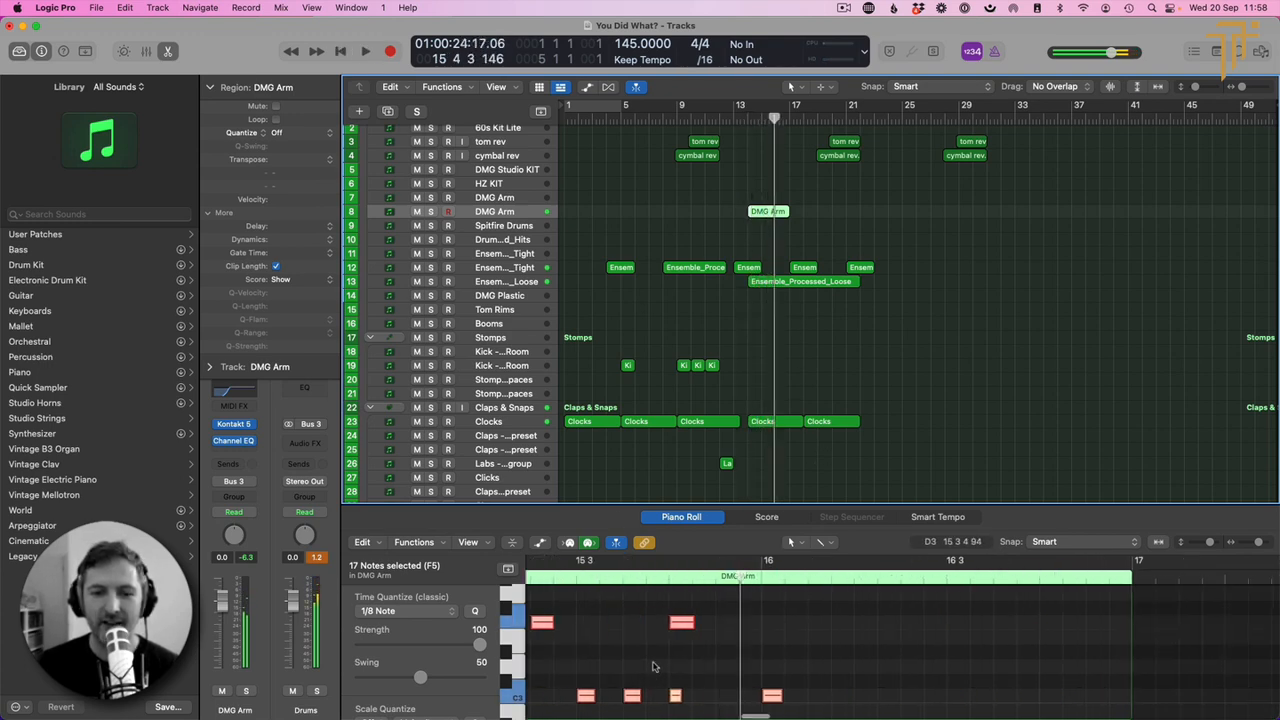
Step: Transpose all the C3 notes in the DMG Arm region up to D3 and play the region
{"action": "left_click", "coordinate": [518, 697]}
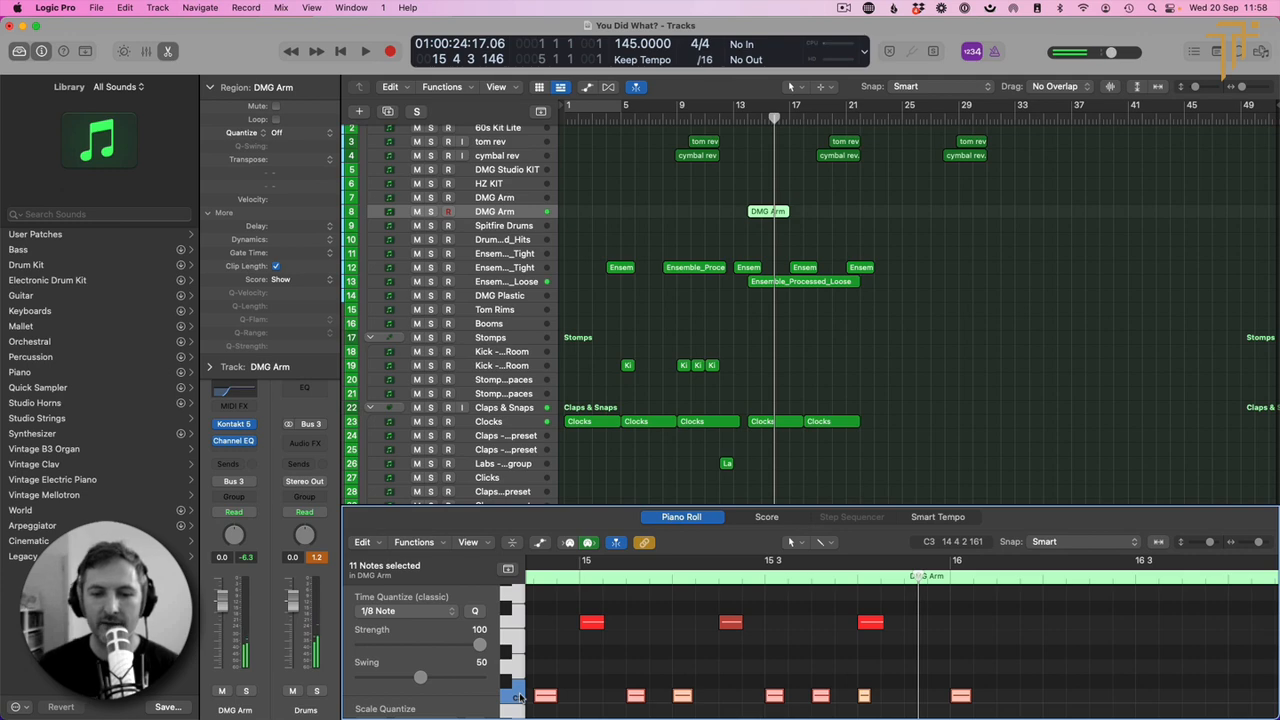
{"action": "key", "text": "alt+Up"}
{"action": "key", "text": "alt+Up"}
{"action": "key", "text": "alt+Up"}
{"action": "key", "text": "alt+Up"}
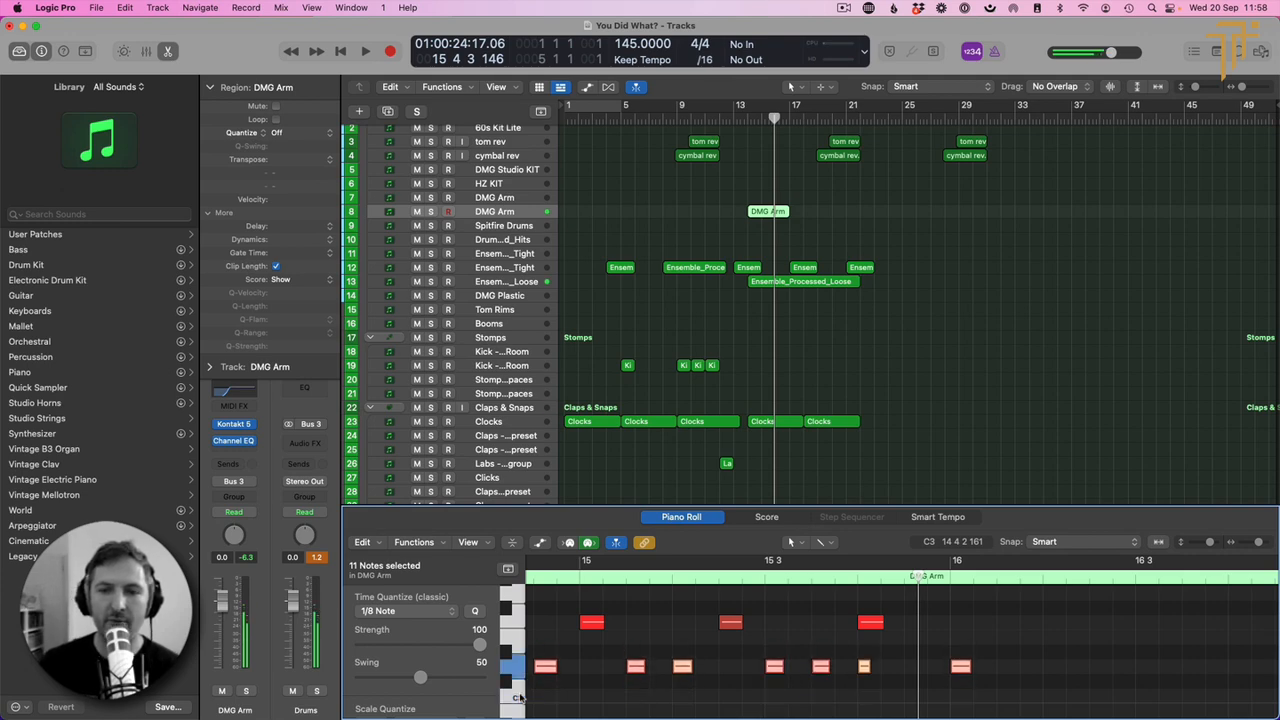
{"action": "key", "text": "shift+space"}
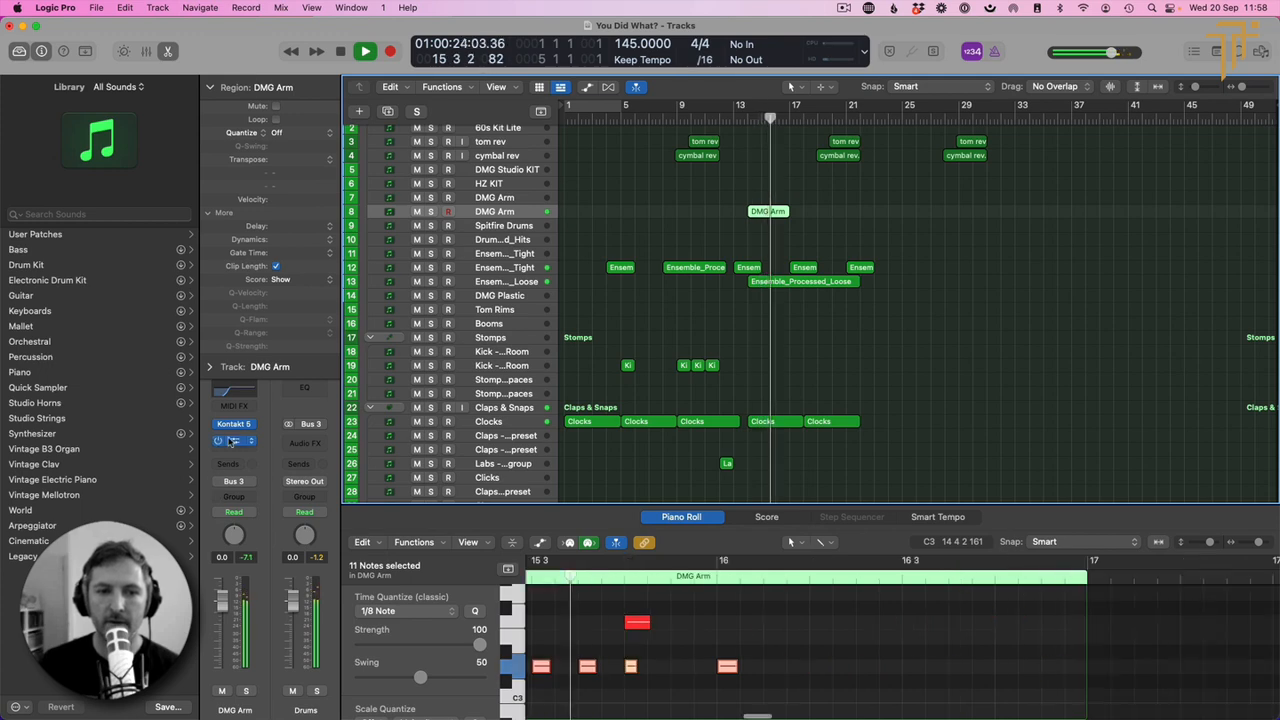
{"action": "key", "text": "space"}
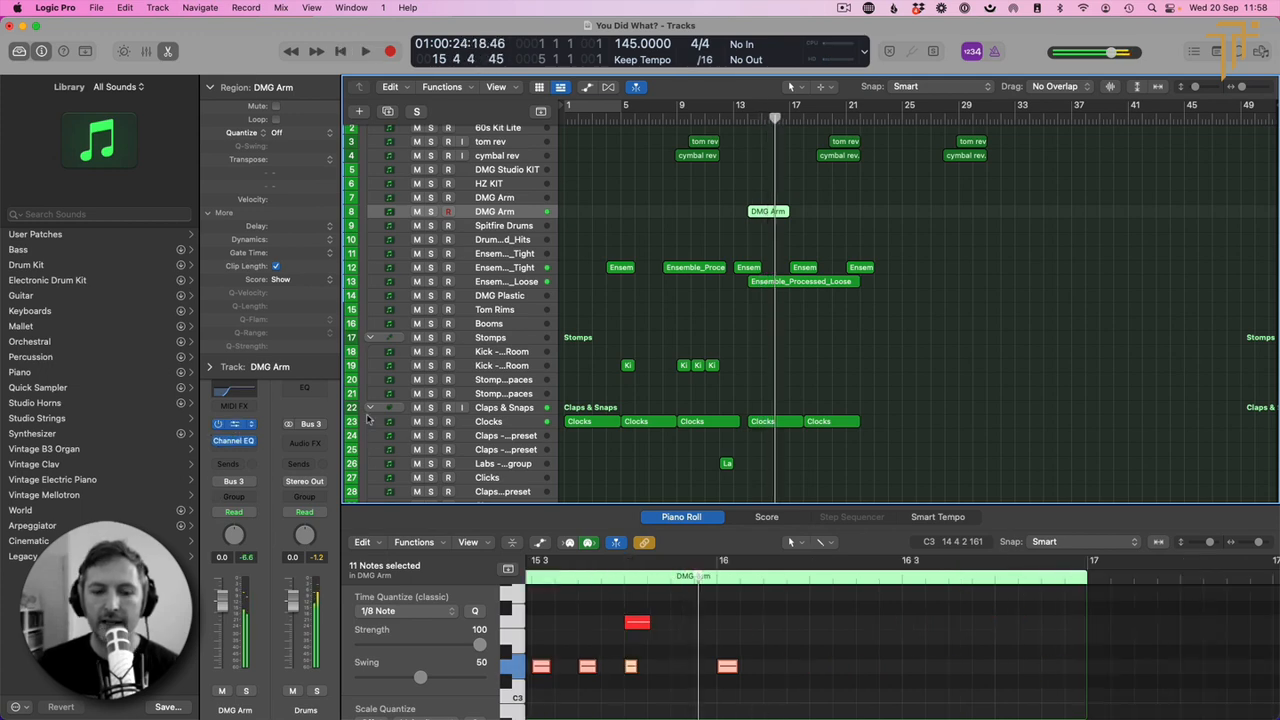
Step: Mute the hall microphones in the DMG Arm Kontakt instrument and lower the track volume to -3.4 dB, playing from bar 14
{"action": "key", "text": "v"}
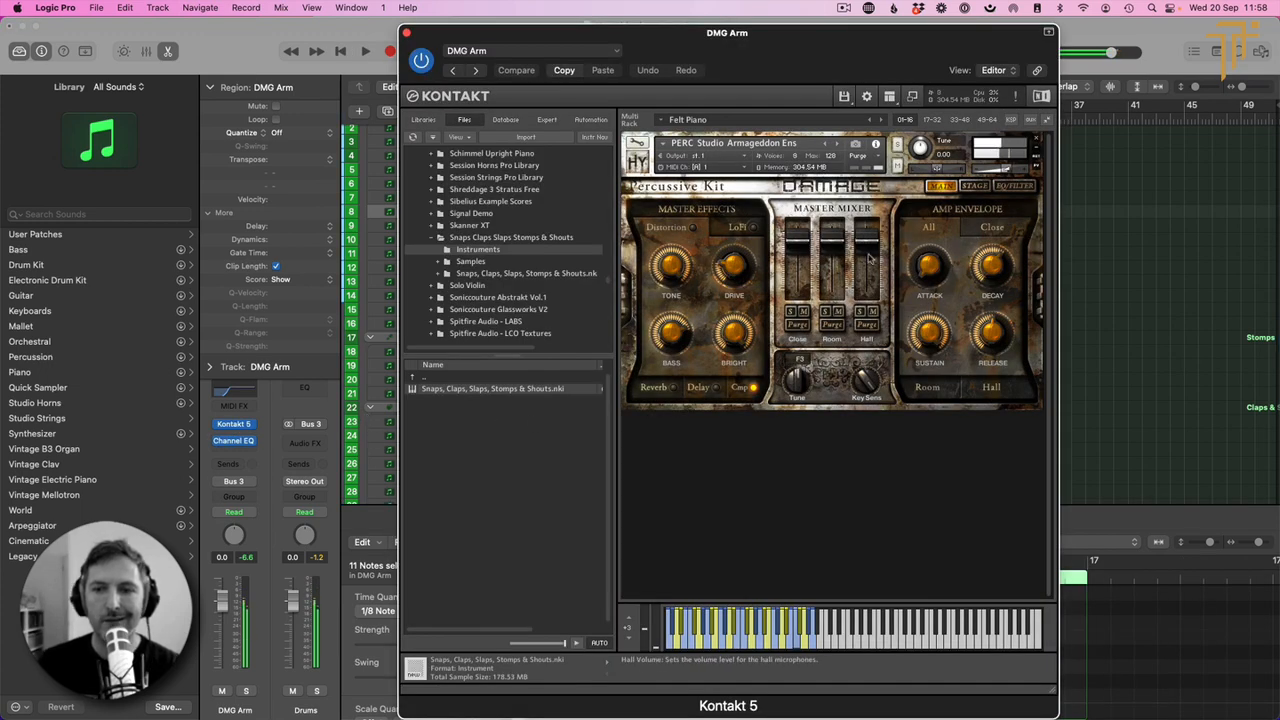
{"action": "left_click", "coordinate": [872, 313]}
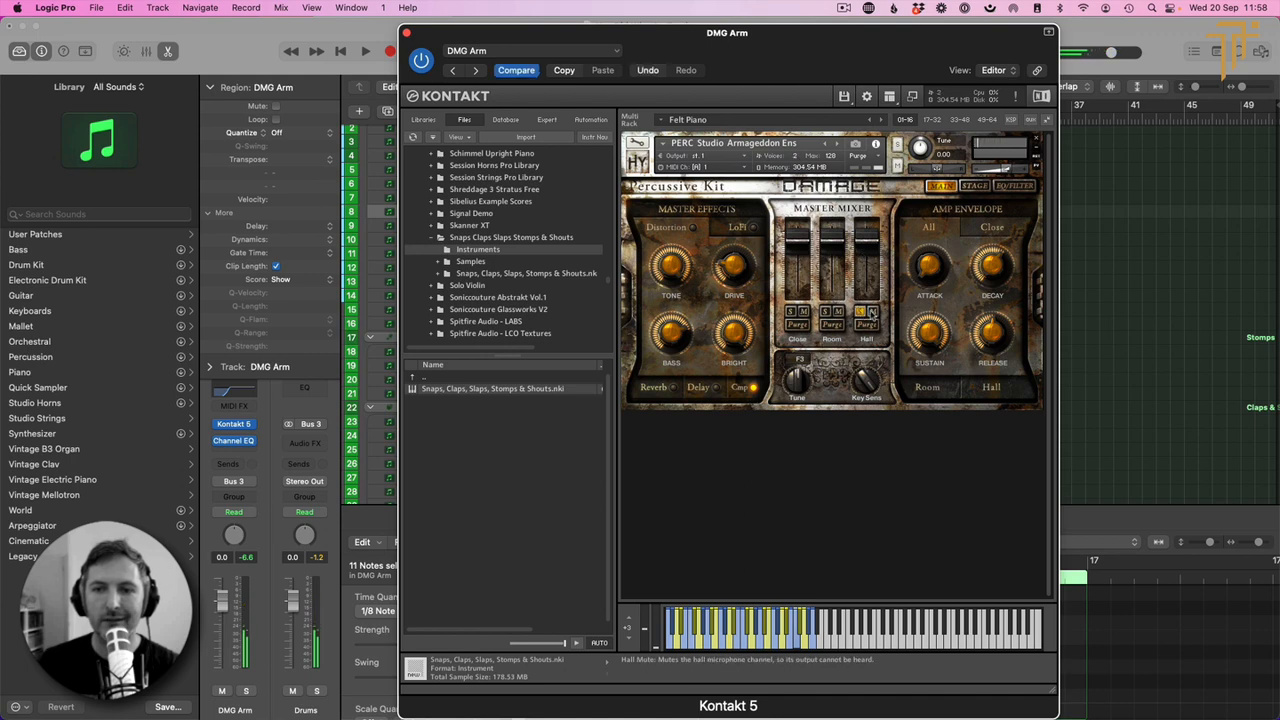
{"action": "left_click", "coordinate": [407, 34]}
{"action": "left_click", "coordinate": [752, 112]}
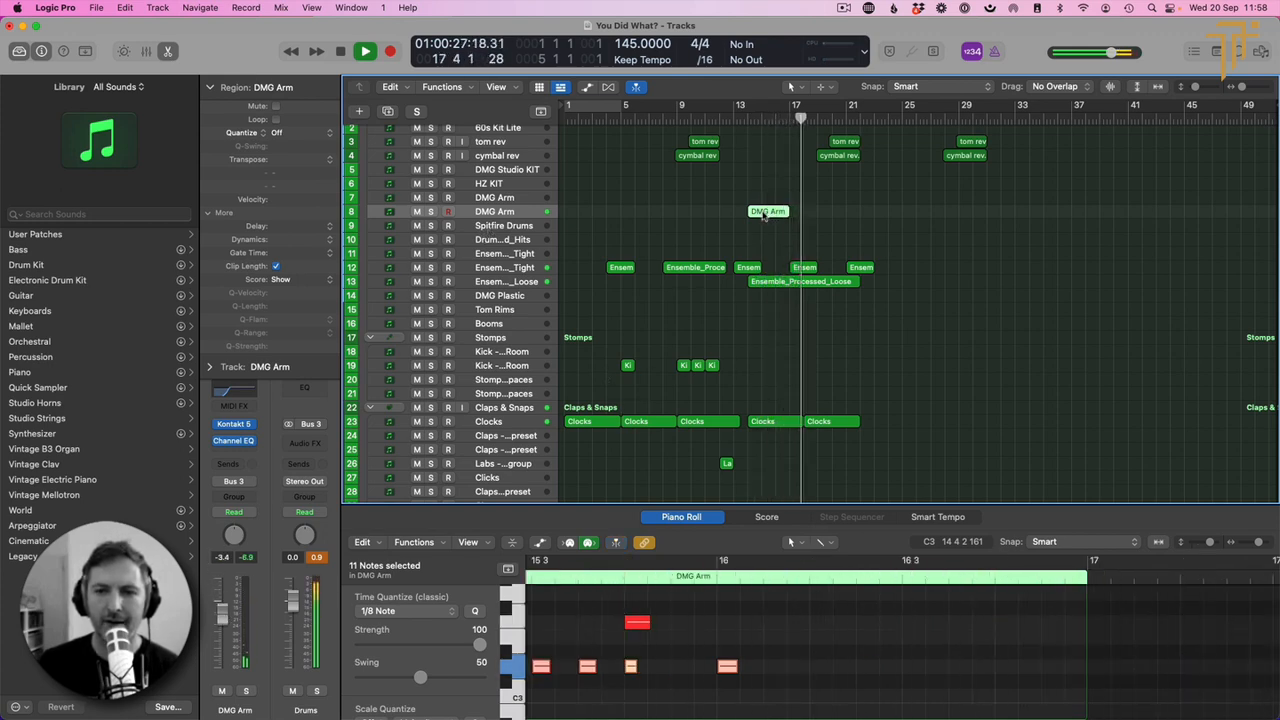
Step: Copy the DMG Arm region from bar 14 to bar 18, stop playback and close the note editor
{"action": "left_click_drag", "start_coordinate": [764, 215], "coordinate": [822, 224]}
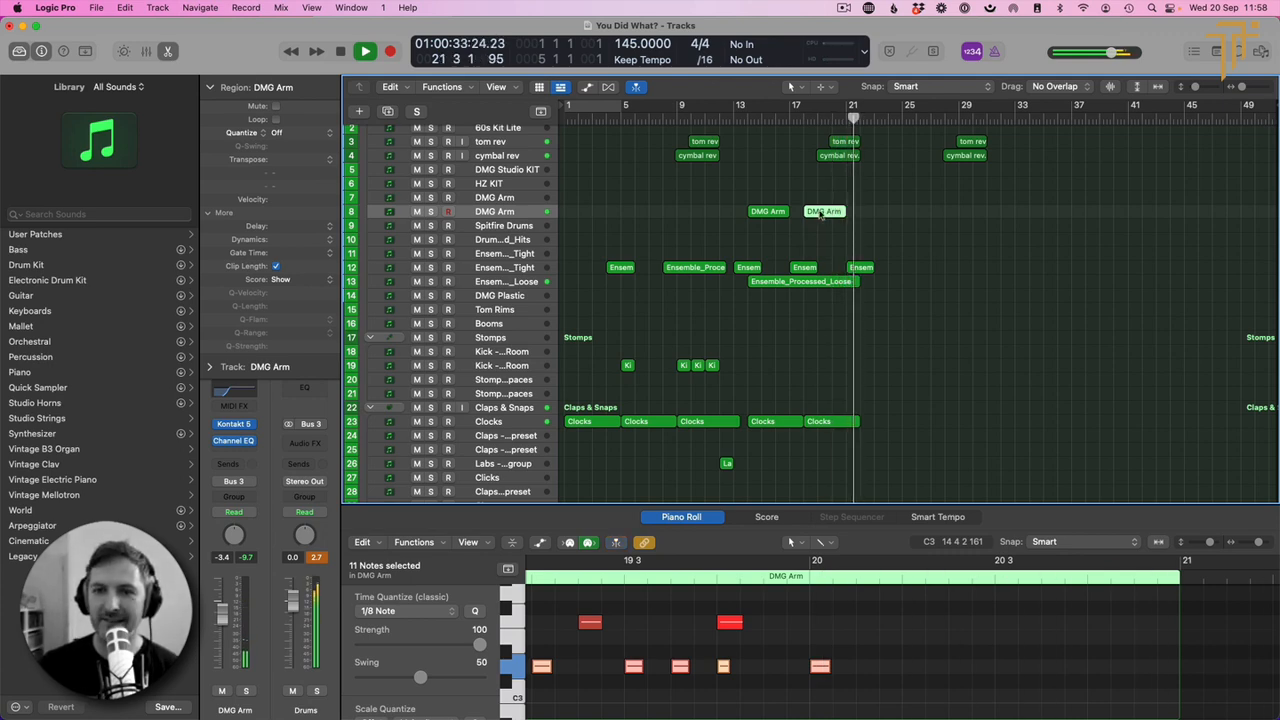
{"action": "key", "text": "space"}
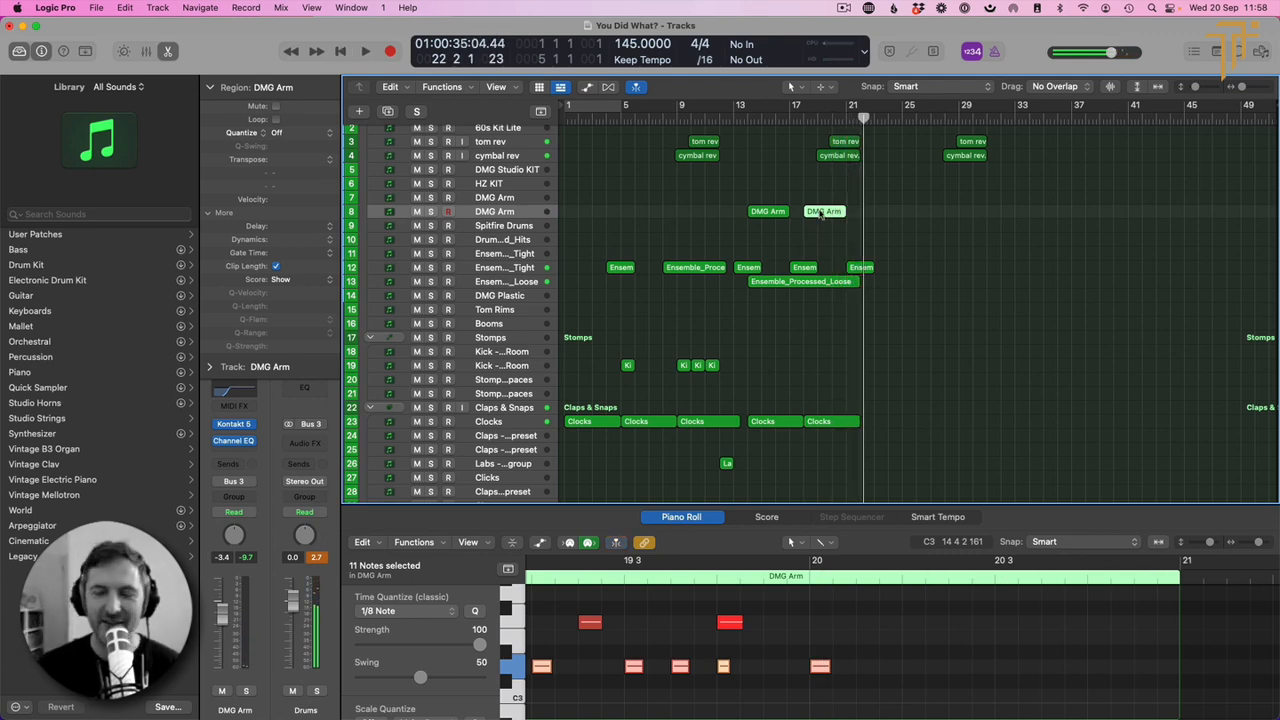
{"action": "key", "text": "e"}
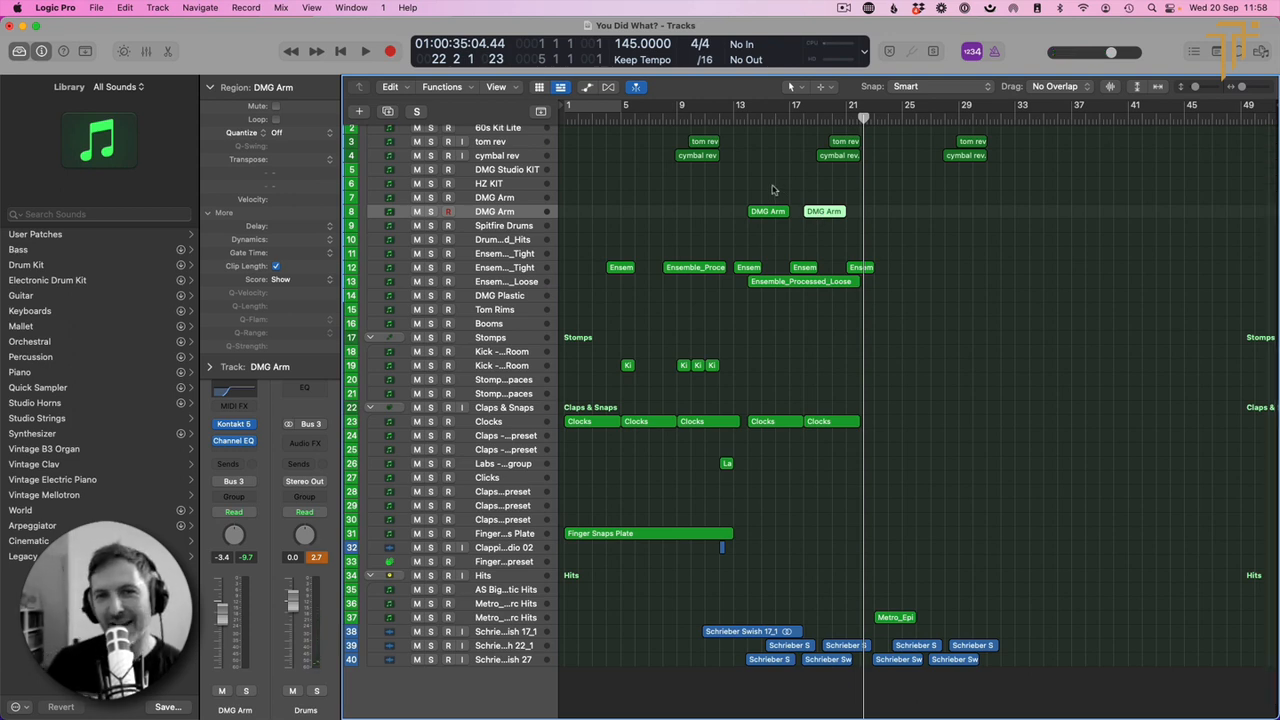
Step: Record a rim part on the Tom Rims track from bar 14 to bar 22
{"action": "left_click", "coordinate": [505, 312]}
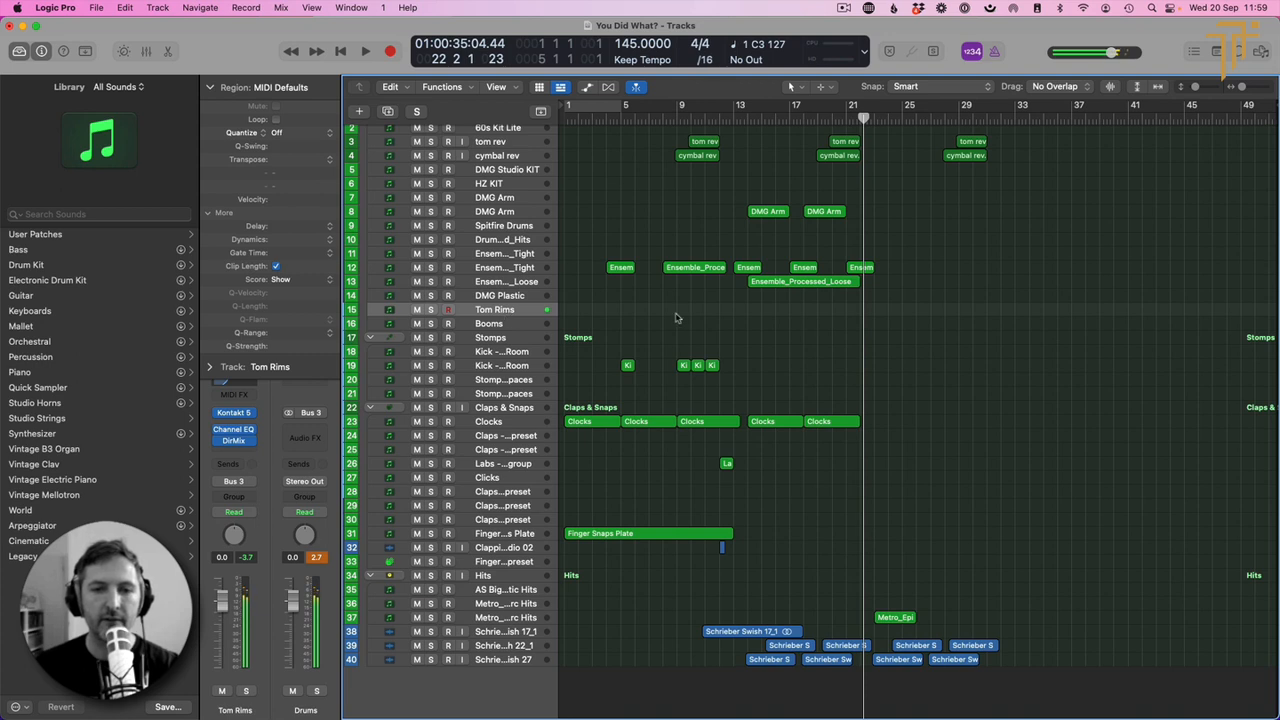
{"action": "left_click", "coordinate": [747, 114]}
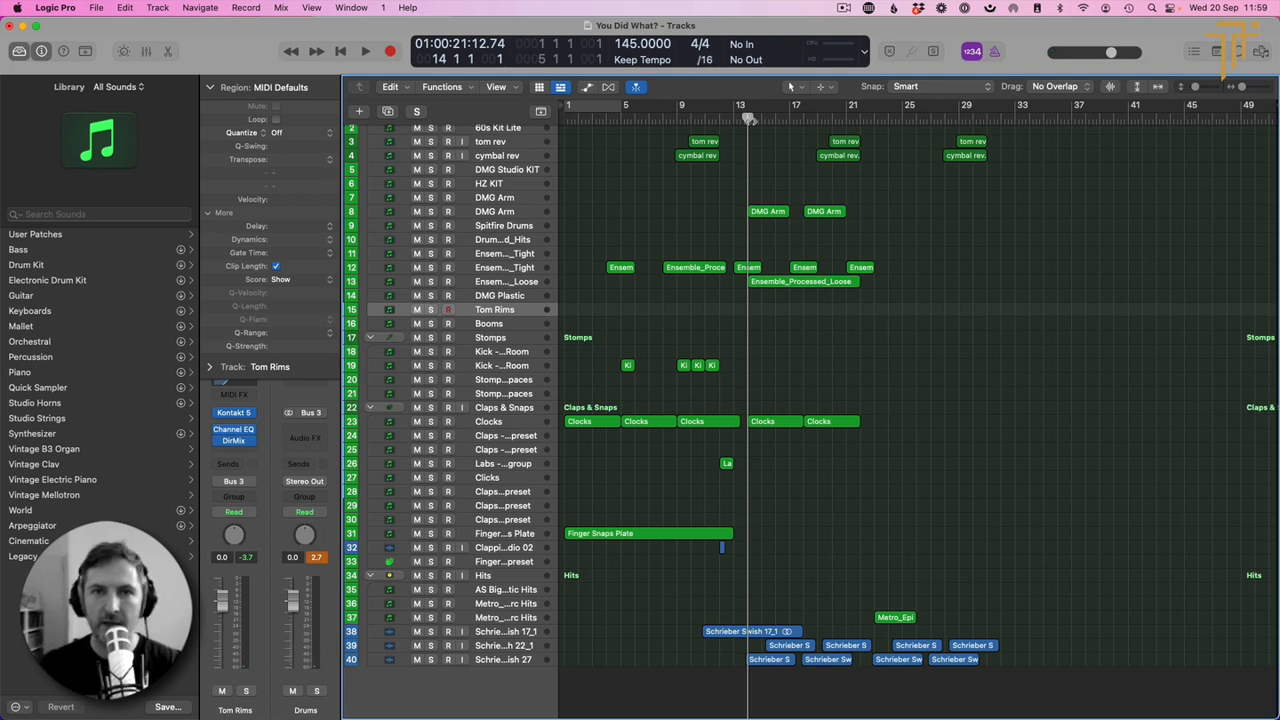
{"action": "key", "text": "space"}
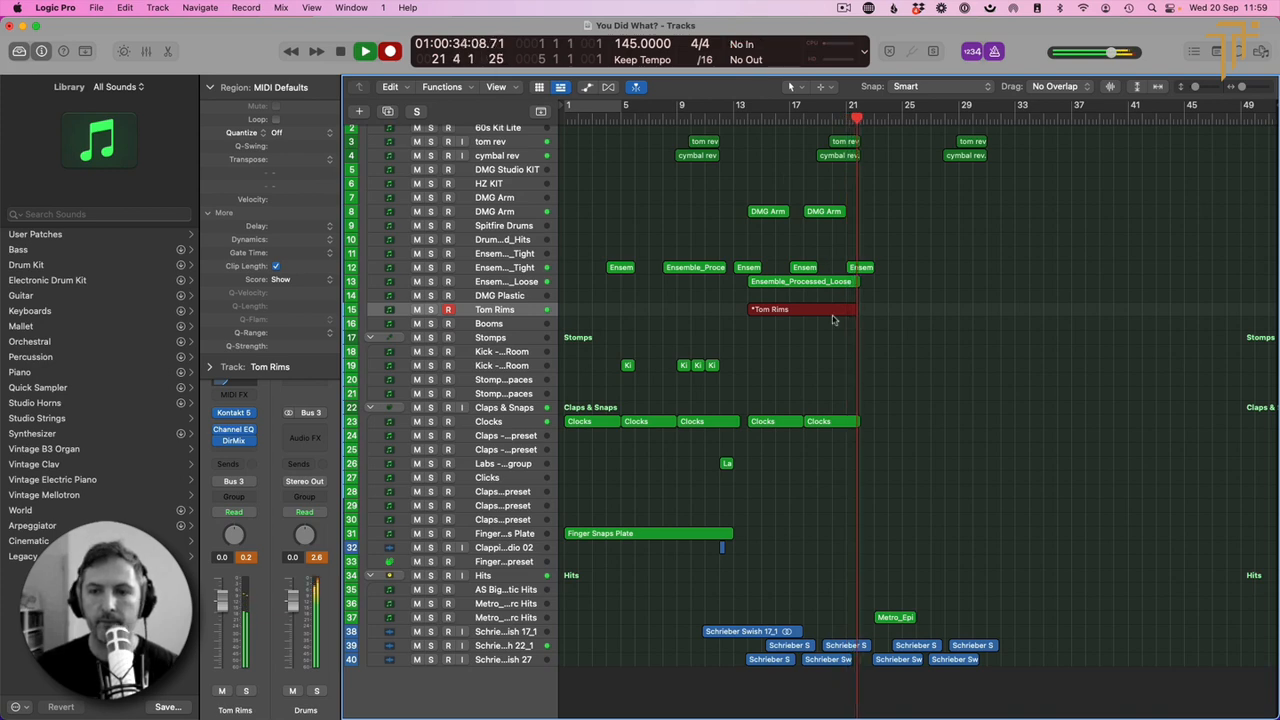
{"action": "key", "text": "space"}
Step: Quantize all the Tom Rims notes to 1/8 notes and play the section from just before bar 14
{"action": "double_click", "coordinate": [795, 312]}
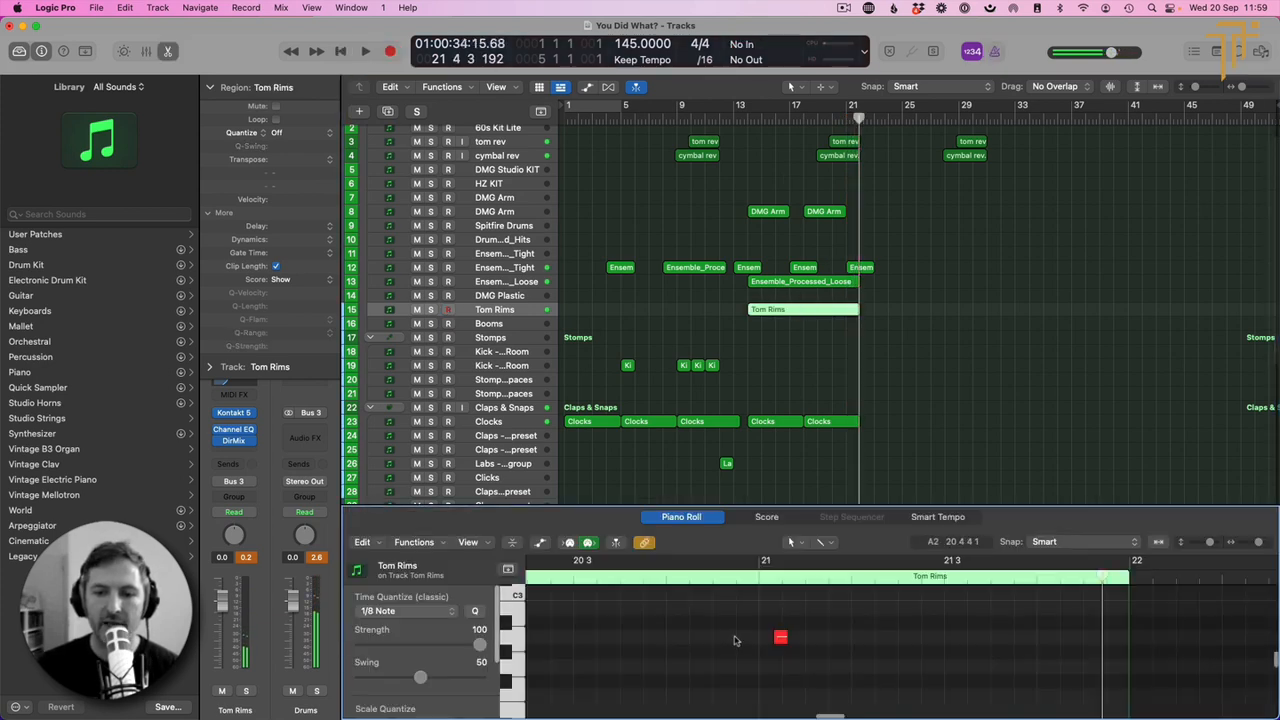
{"action": "key", "text": "cmd+a"}
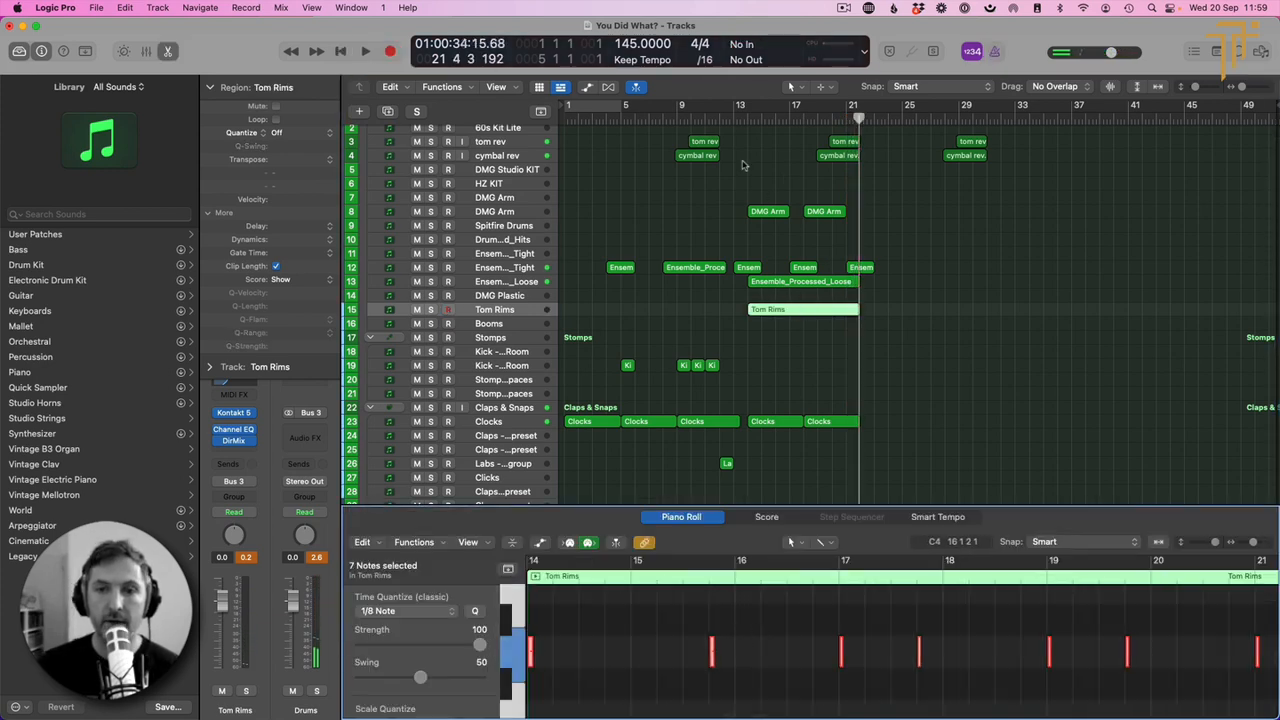
{"action": "double_click", "coordinate": [744, 121]}
{"action": "key", "text": "p"}
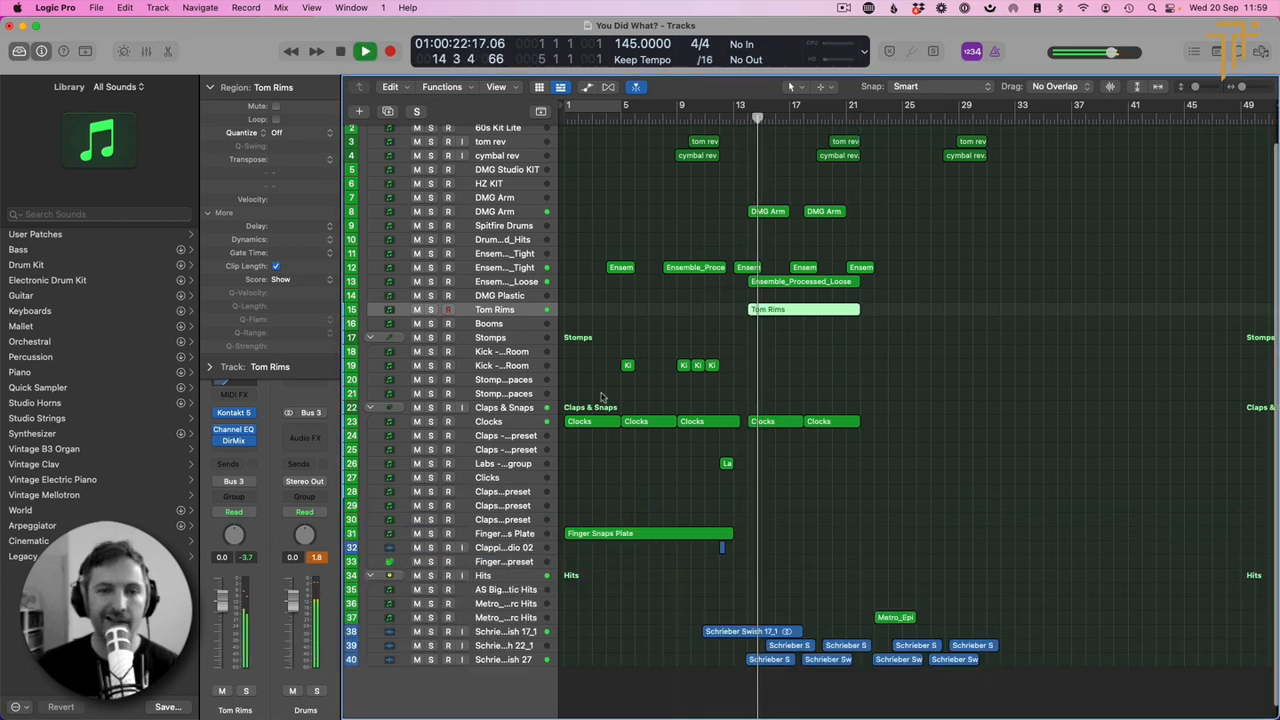
{"action": "key", "text": "space"}
{"action": "left_click", "coordinate": [513, 298]}
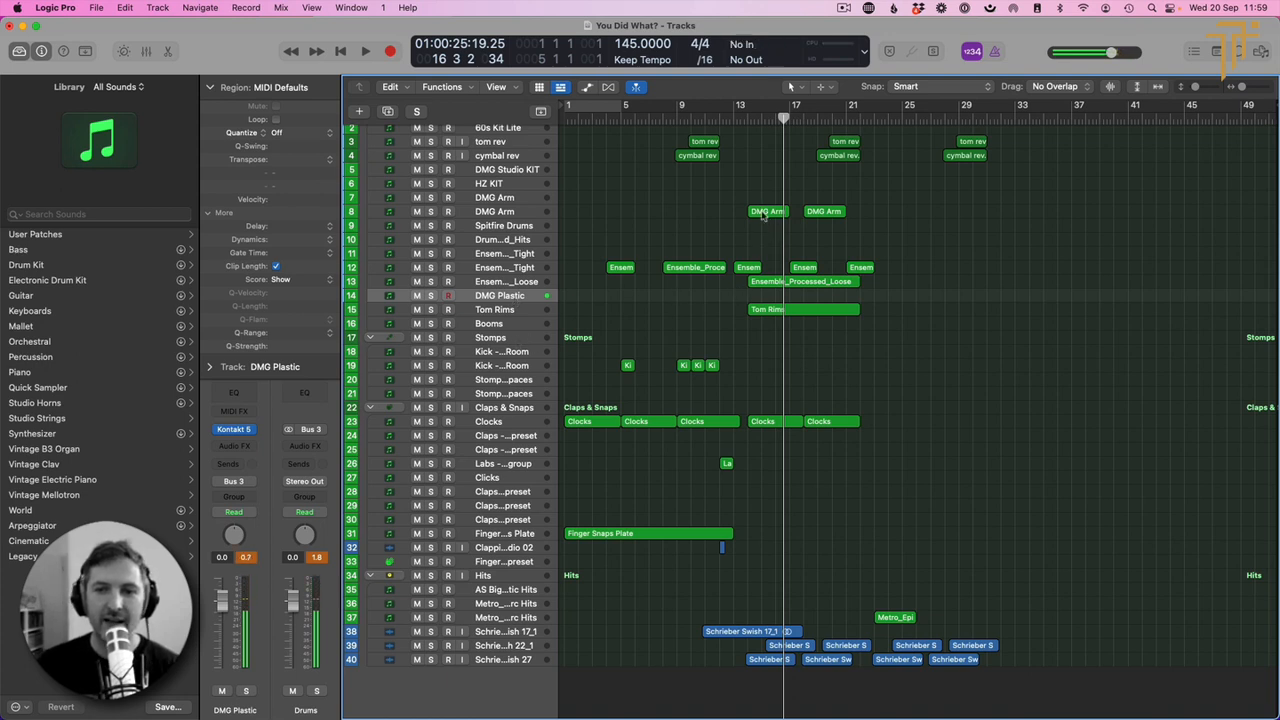
{"action": "left_click_drag", "start_coordinate": [762, 214], "coordinate": [766, 296]}
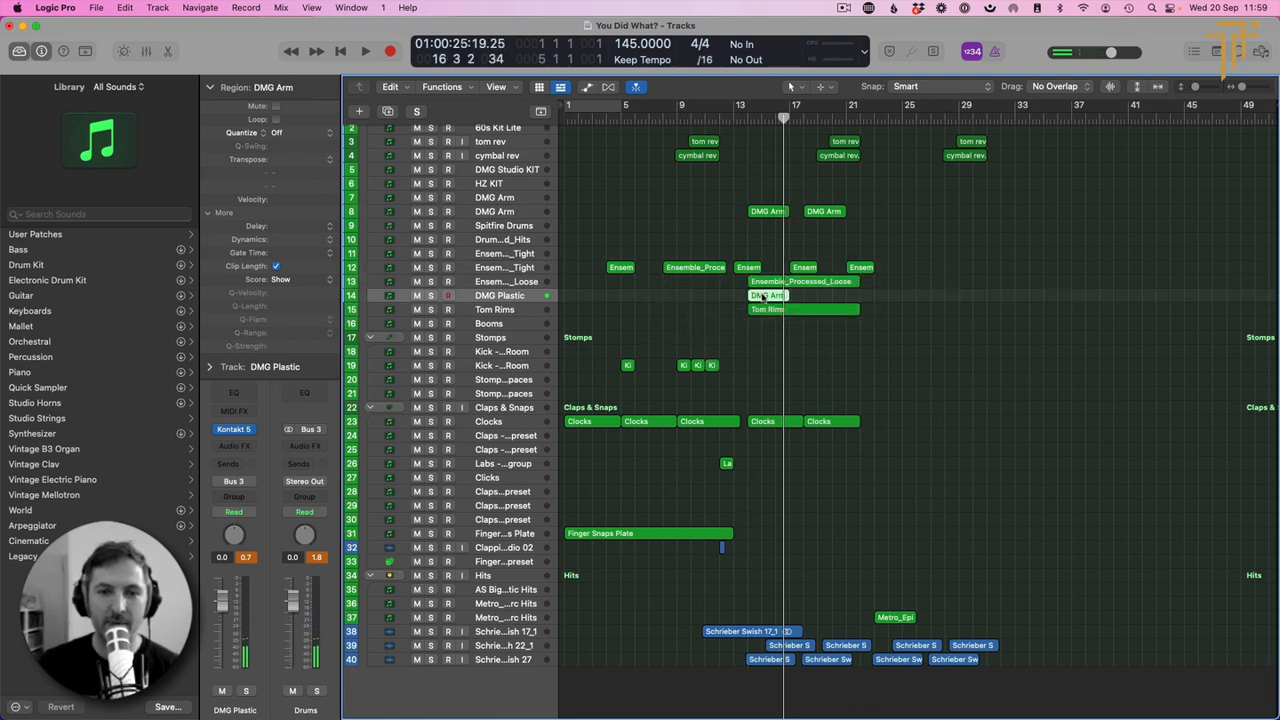
{"action": "key", "text": "p"}
{"action": "left_click", "coordinate": [764, 296]}
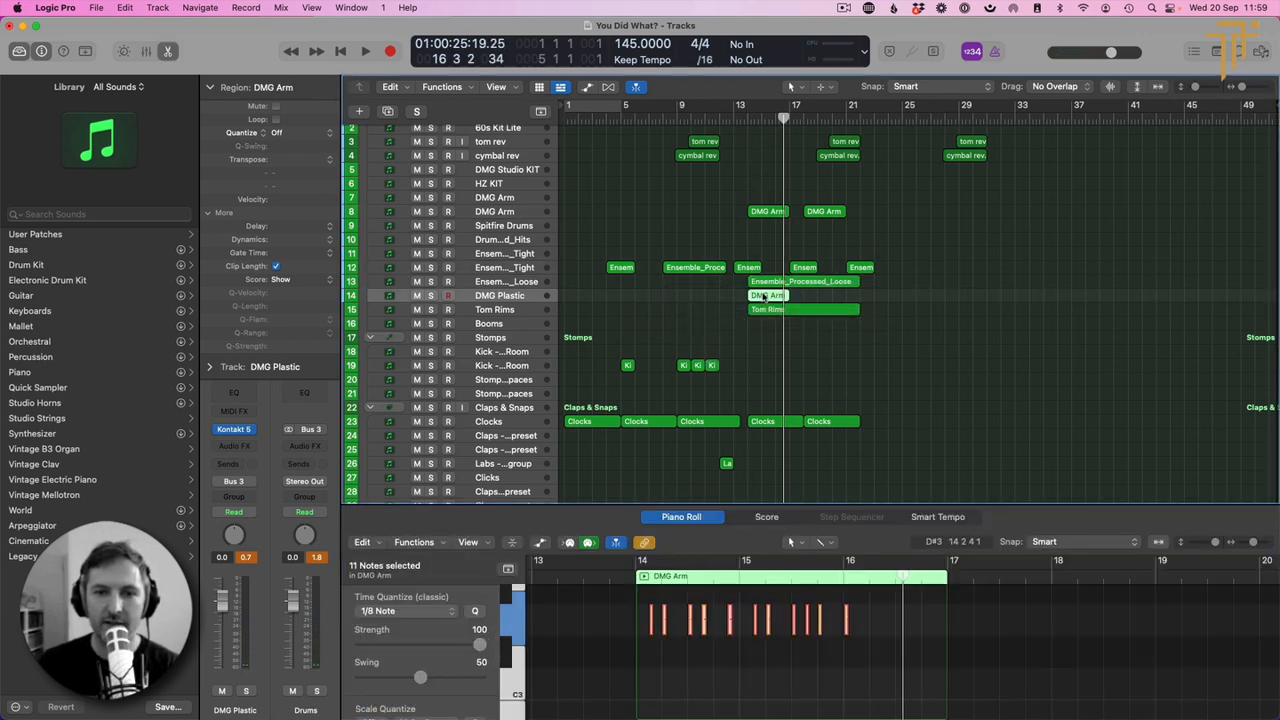
{"action": "key", "text": "Delete"}
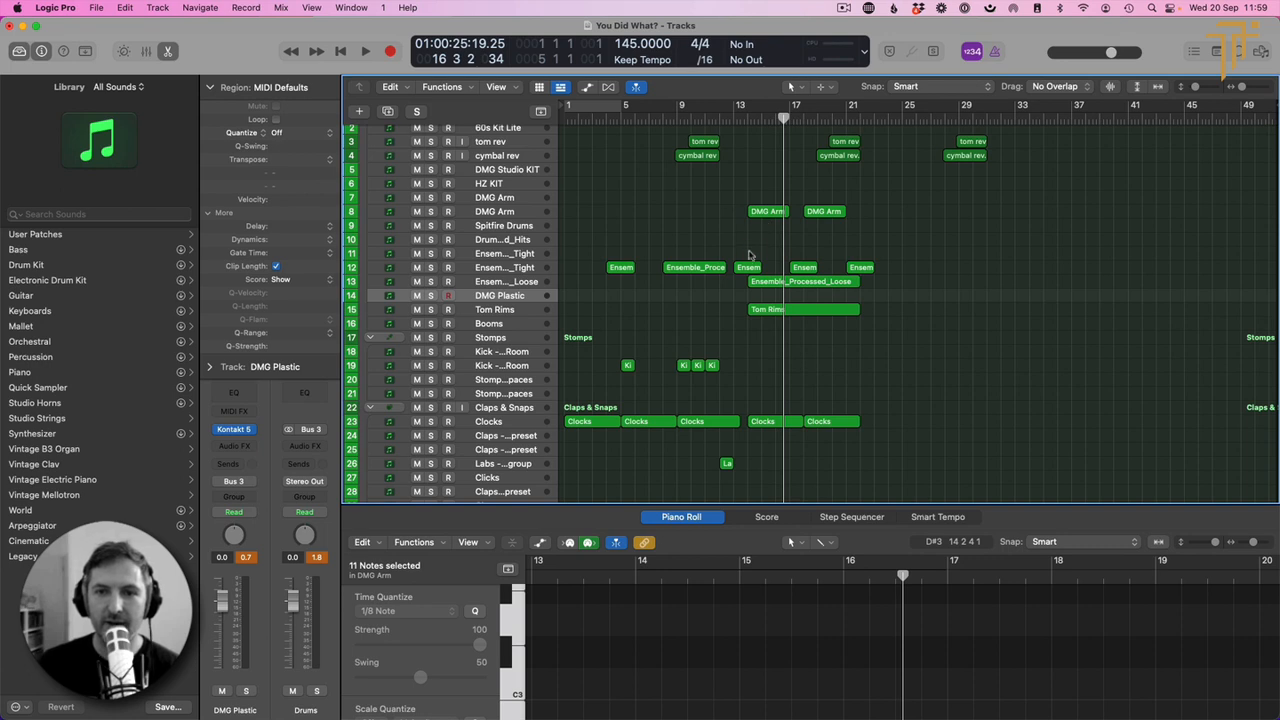
Step: Copy the Ensemble_Processed_Tight region at bar 13 onto the DMG Plastic track and transpose its lower row of notes down to C2
{"action": "left_click_drag", "start_coordinate": [752, 276], "coordinate": [752, 304]}
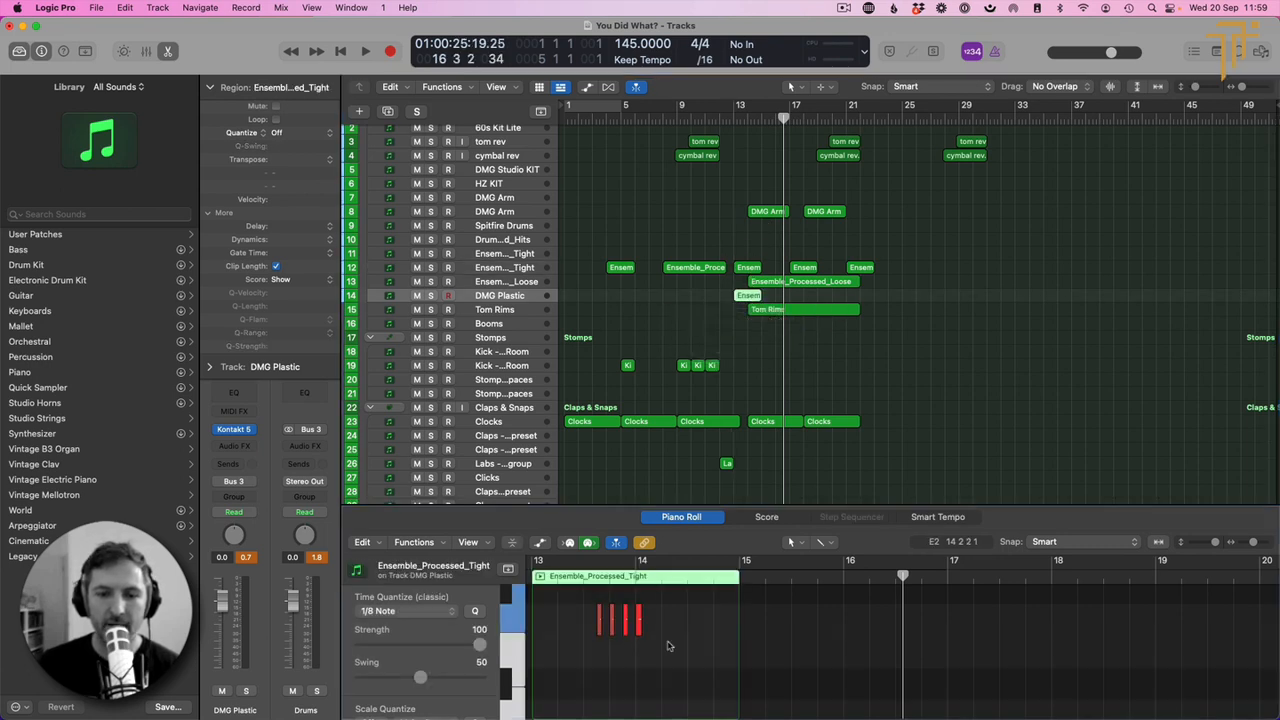
{"action": "left_click", "coordinate": [511, 695]}
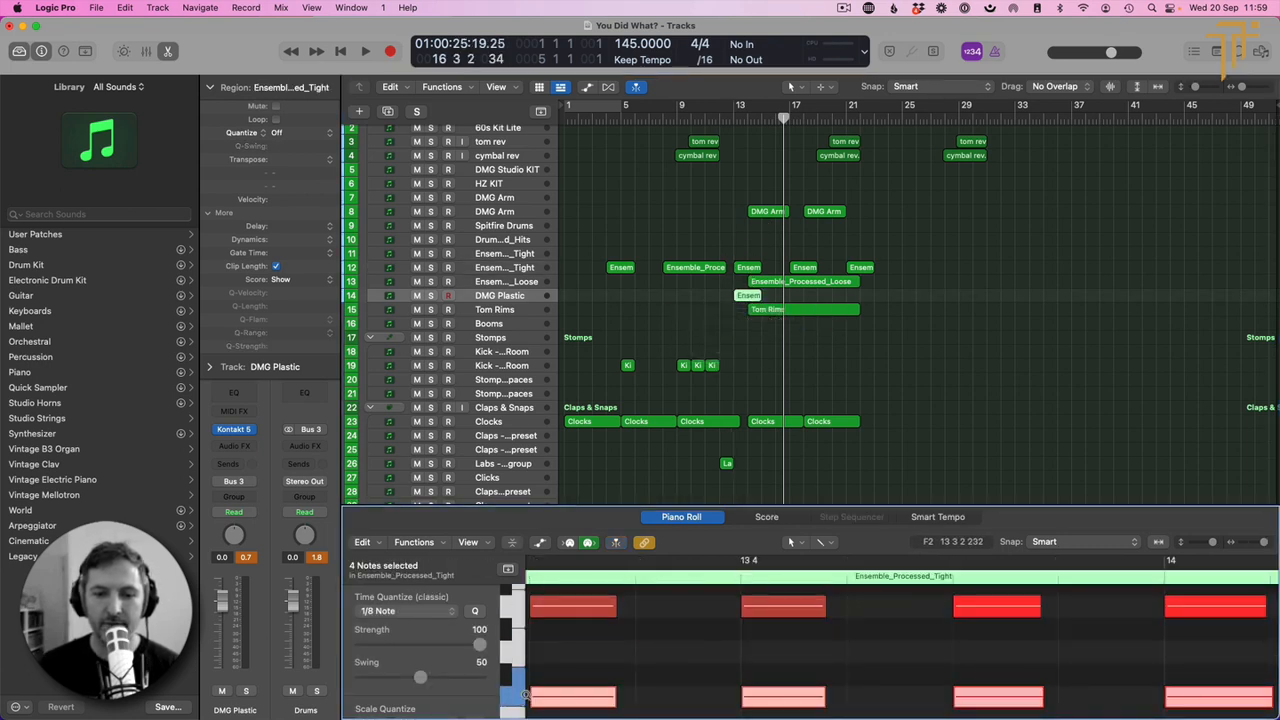
{"action": "key", "text": "alt+Down"}
{"action": "key", "text": "alt+Down"}
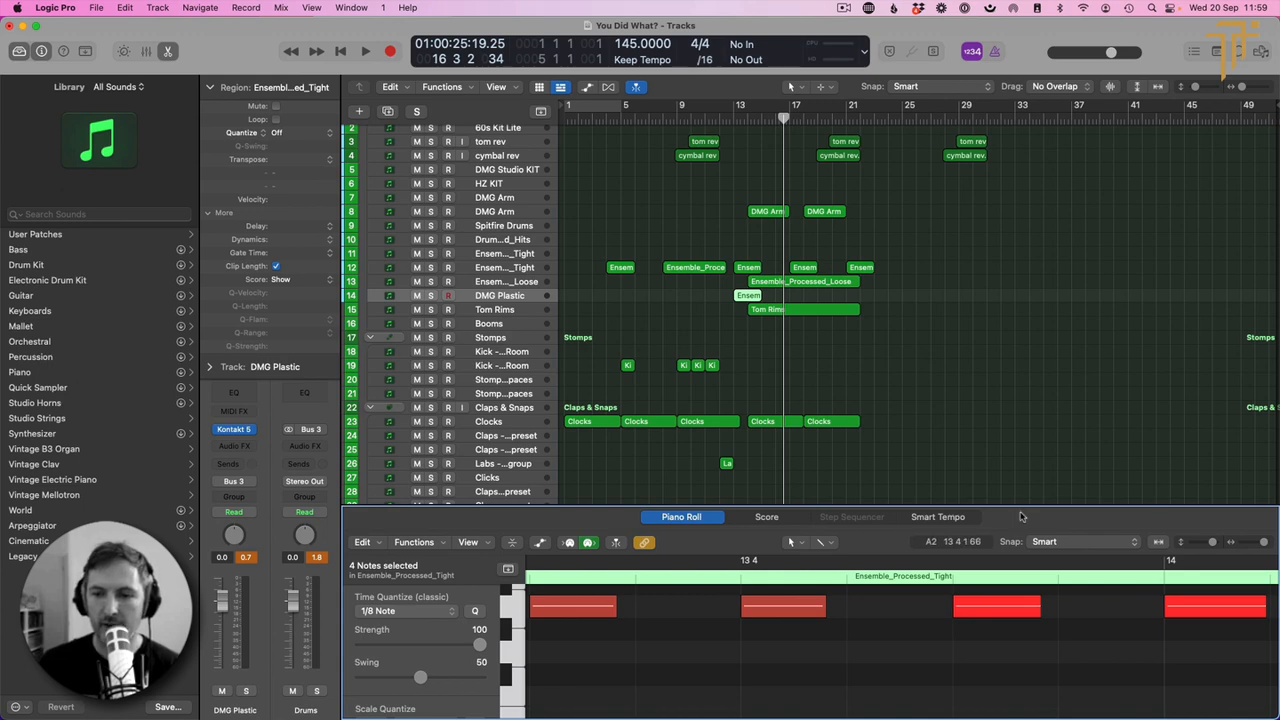
{"action": "left_click_drag", "start_coordinate": [1022, 516], "coordinate": [1022, 386]}
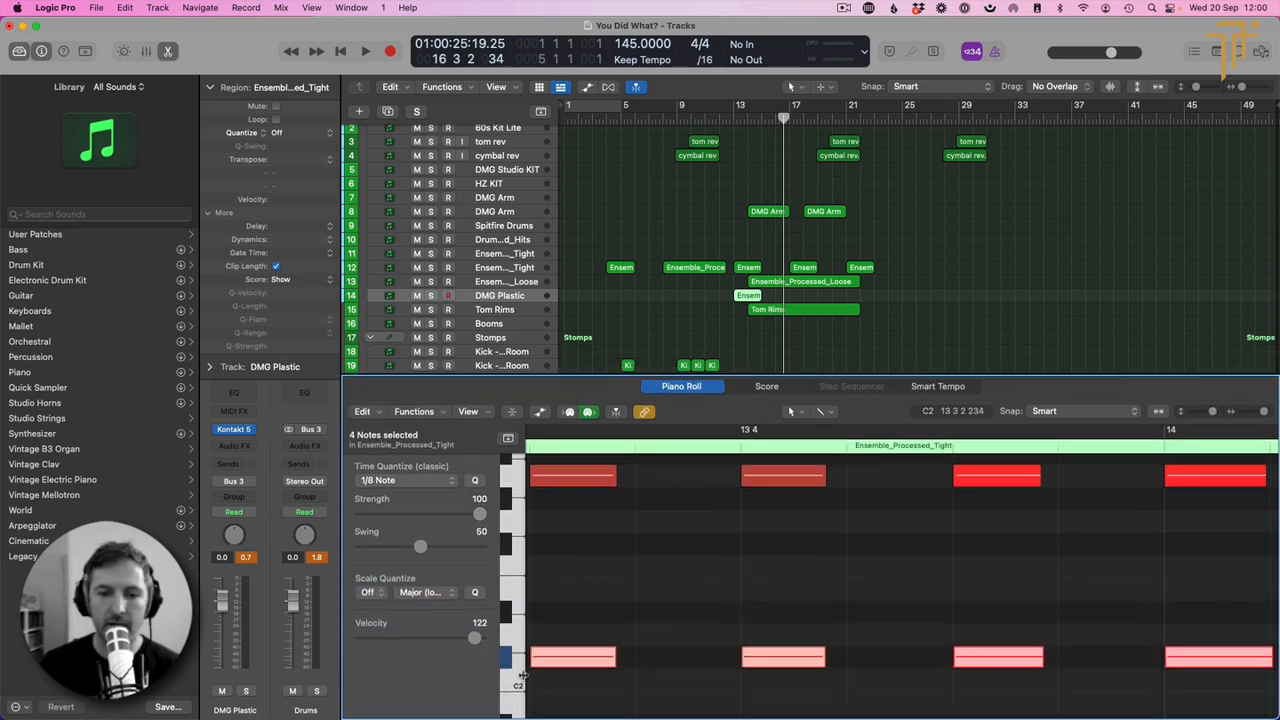
{"action": "key", "text": "alt+Down"}
Step: Transpose the upper row of notes in the DMG Plastic region down to G#2
{"action": "left_click", "coordinate": [514, 478]}
{"action": "key", "text": "alt+Down"}
{"action": "key", "text": "alt+Down"}
{"action": "key", "text": "alt+Down"}
{"action": "key", "text": "alt+Down"}
{"action": "key", "text": "alt+Down"}
{"action": "key", "text": "alt+Down"}
{"action": "key", "text": "alt+Down"}
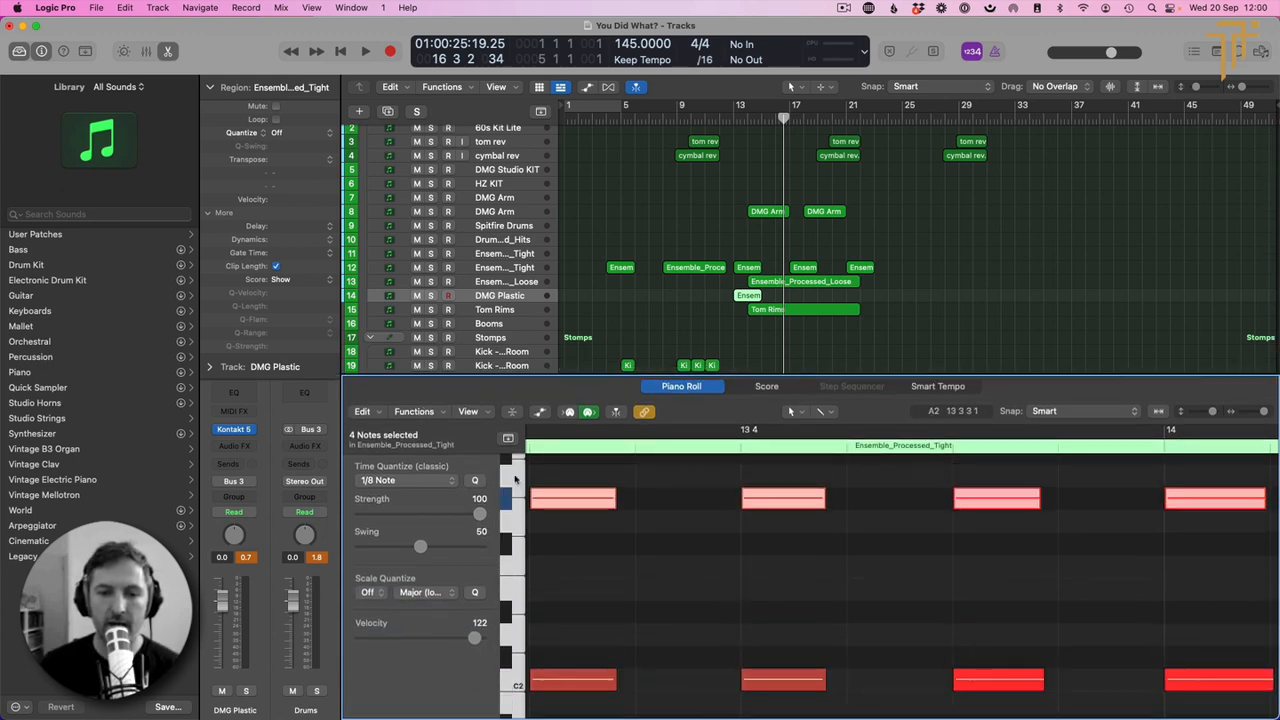
Step: Transpose all the notes in the DMG Plastic region further down together and set the playhead to bar 13 for playback
{"action": "key", "text": "super+a"}
{"action": "key", "text": "alt+Down"}
{"action": "key", "text": "alt+Down"}
{"action": "key", "text": "alt+Down"}
{"action": "key", "text": "alt+Down"}
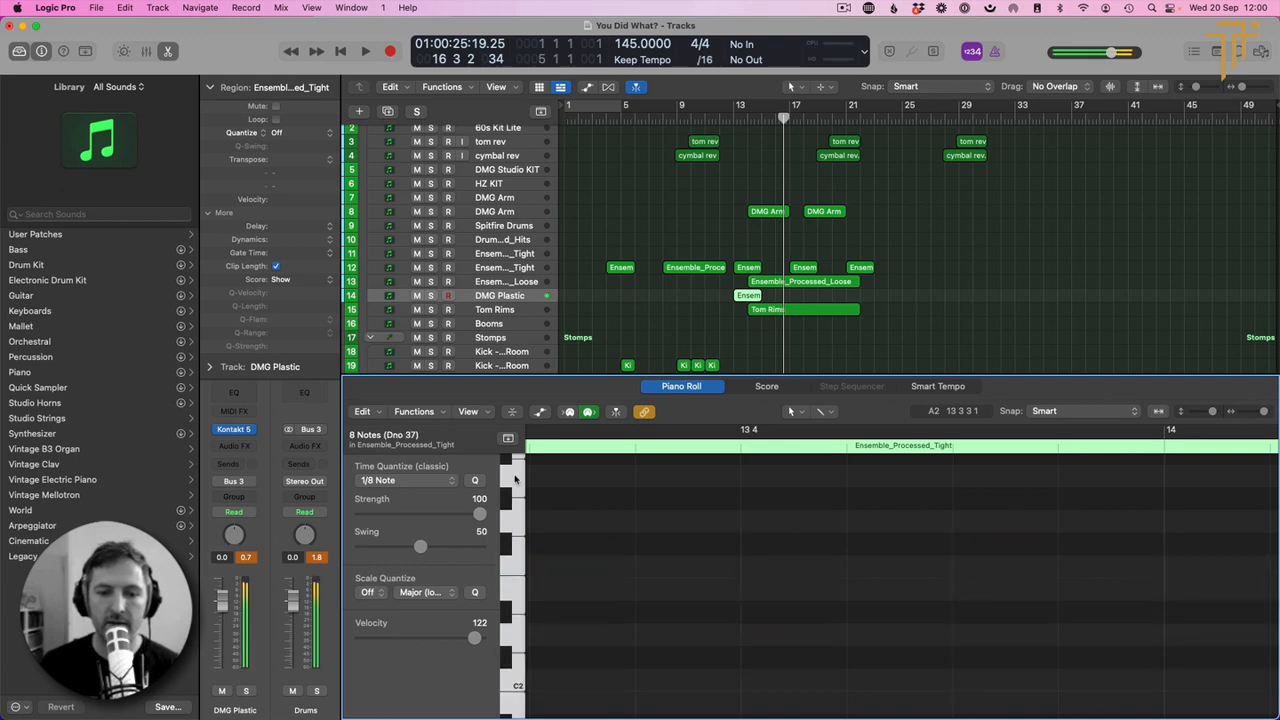
{"action": "key", "text": "space"}
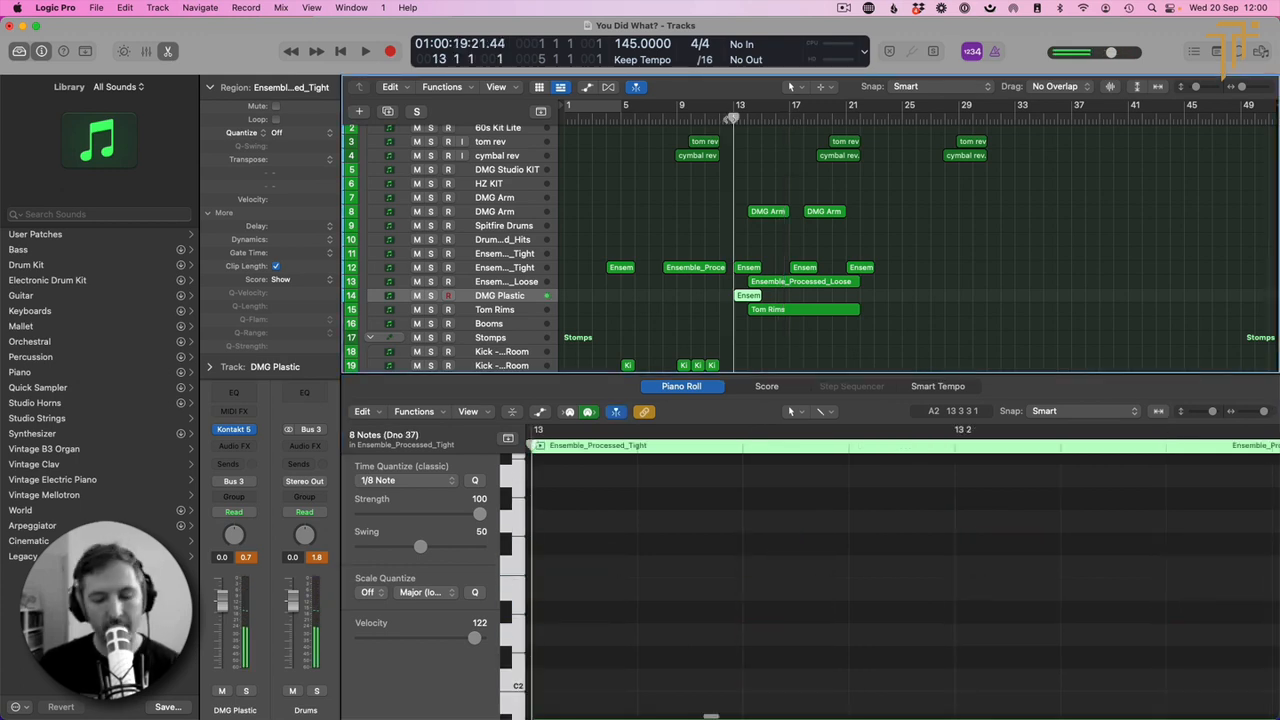
Step: Lower the DMG Plastic track's volume to -4.6 during playback and copy its region to bars 17 and 21
{"action": "key", "text": "p"}
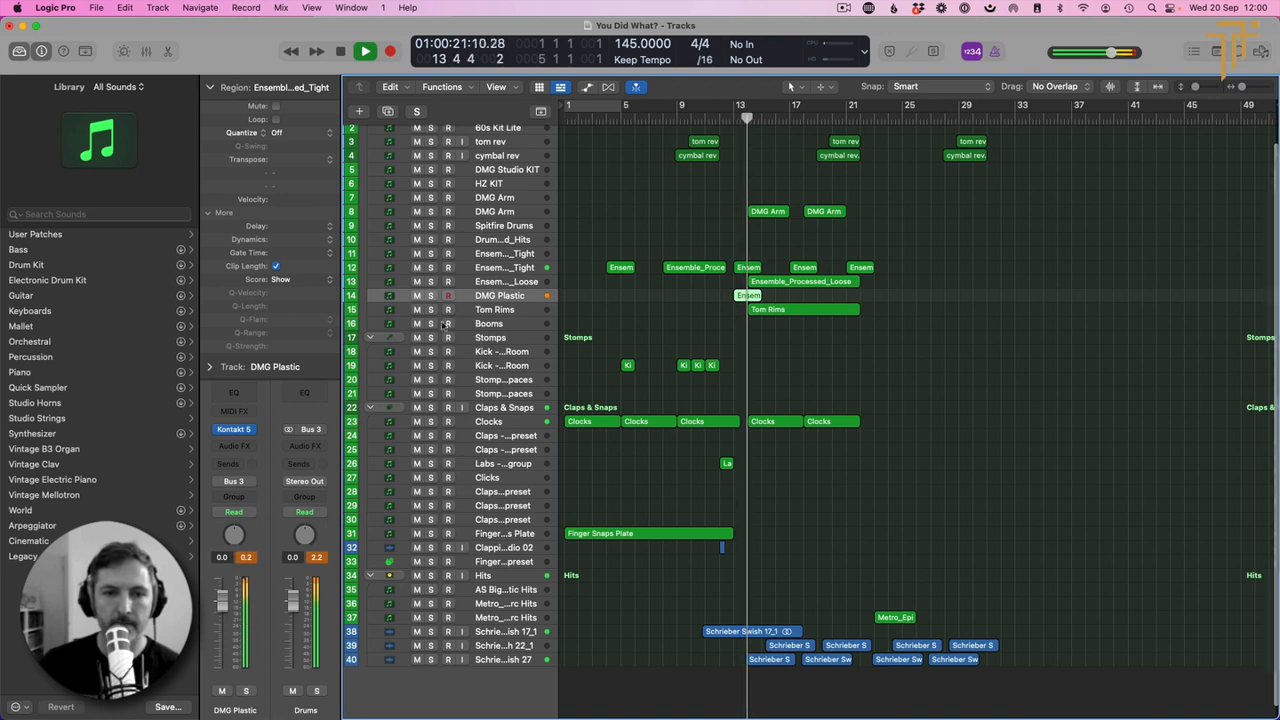
{"action": "left_click_drag", "start_coordinate": [238, 604], "coordinate": [240, 618]}
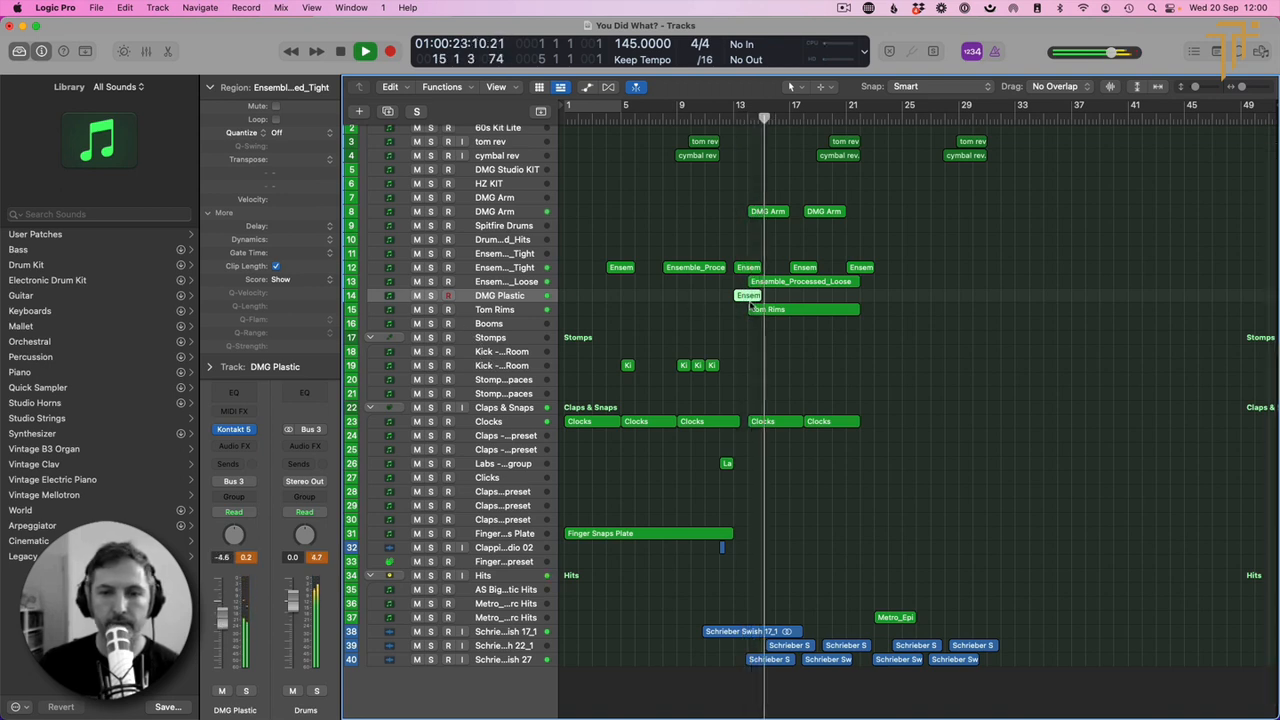
{"action": "left_click_drag", "start_coordinate": [747, 296], "coordinate": [805, 297]}
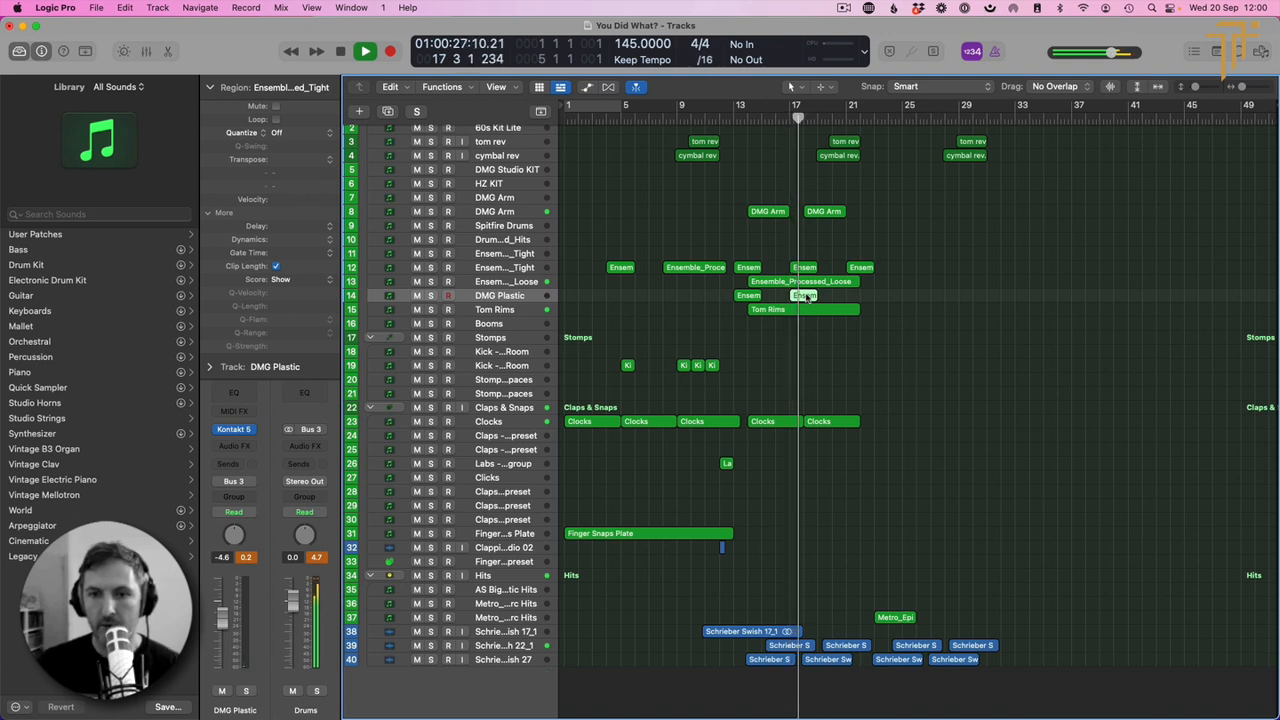
{"action": "left_click_drag", "start_coordinate": [807, 297], "coordinate": [856, 298]}
{"action": "key", "text": "space"}
{"action": "left_click", "coordinate": [774, 249]}
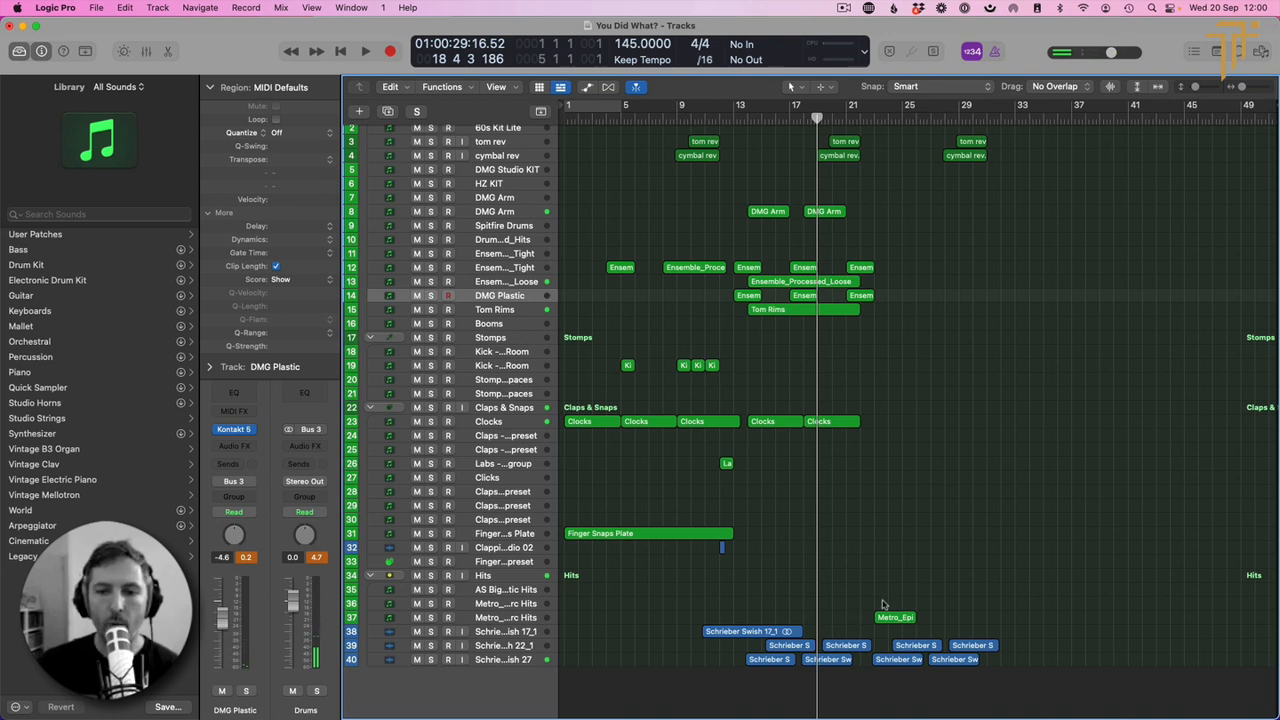
Step: Play the section from bar 14 and audition drum sounds on the HZ KIT track along with it
{"action": "double_click", "coordinate": [747, 115]}
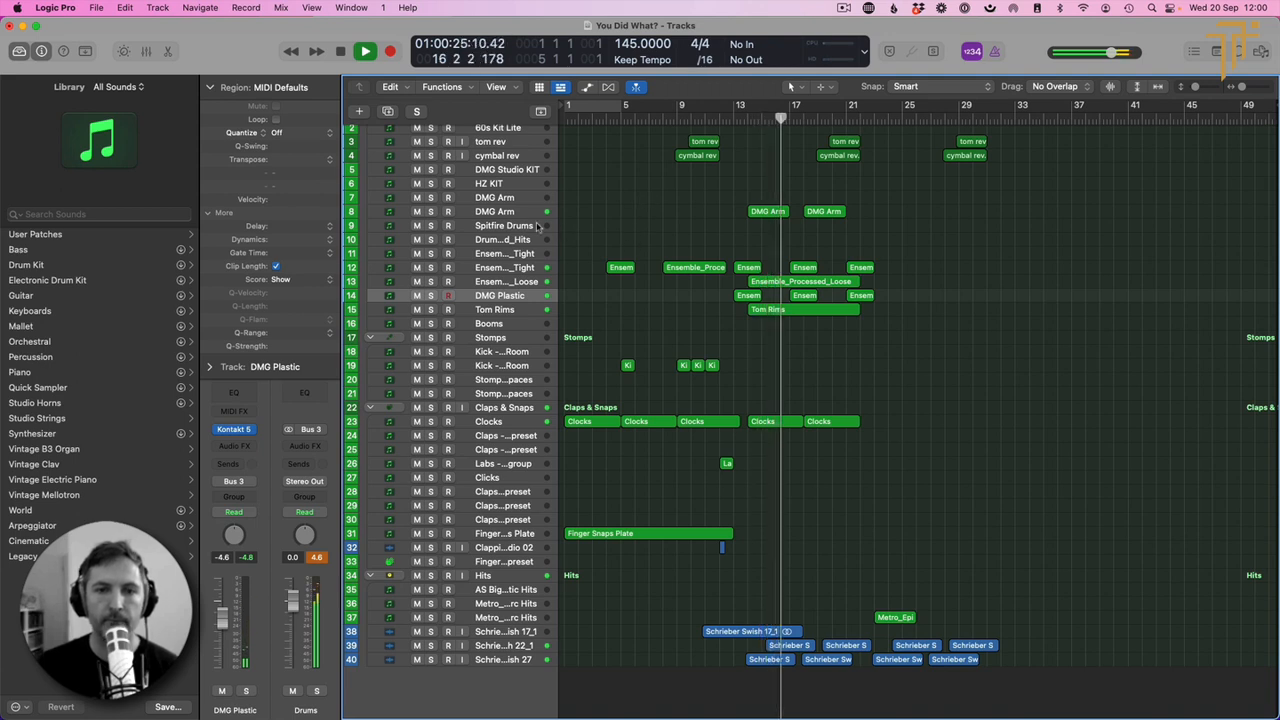
{"action": "key", "text": "space"}
{"action": "left_click", "coordinate": [518, 185]}
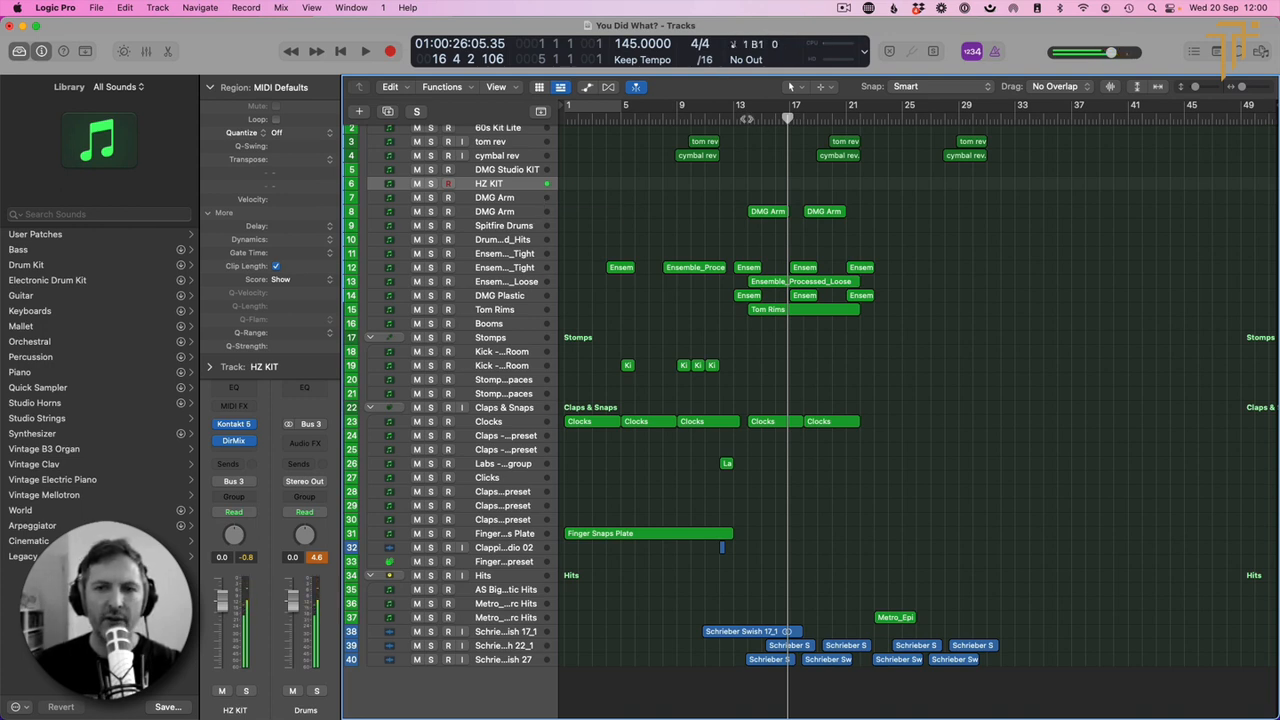
{"action": "left_click", "coordinate": [746, 118]}
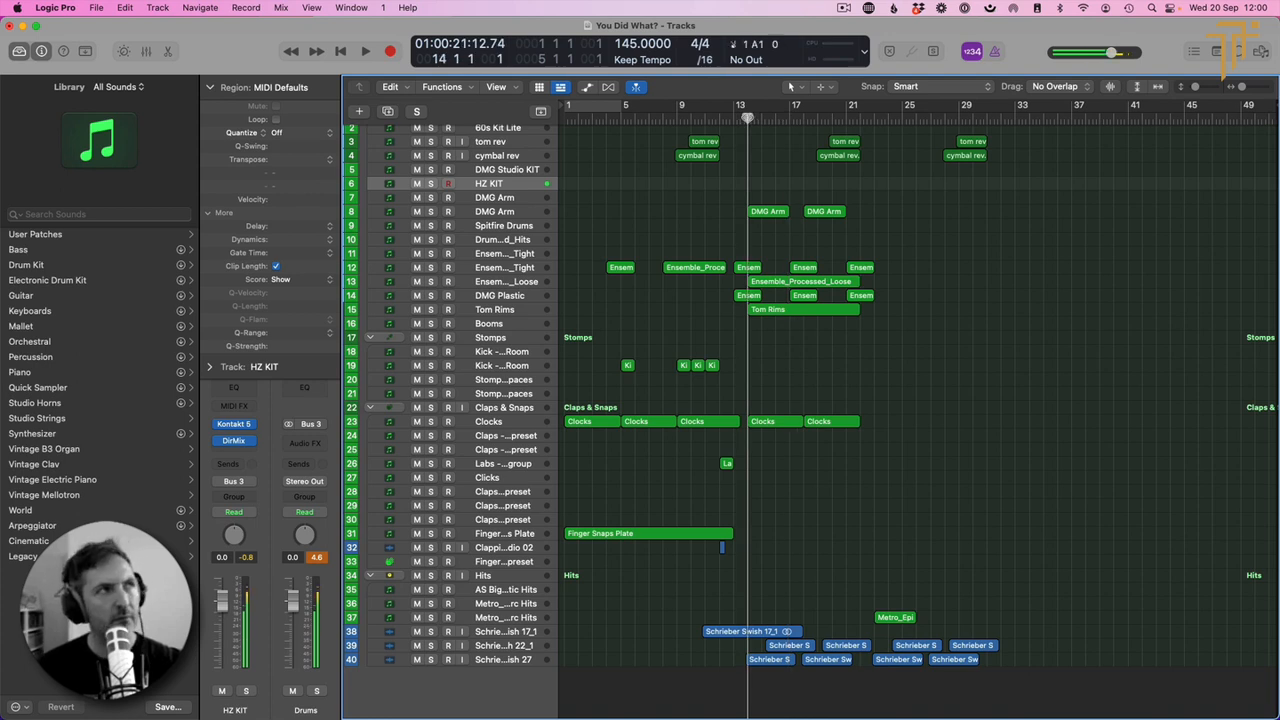
{"action": "key", "text": "space"}
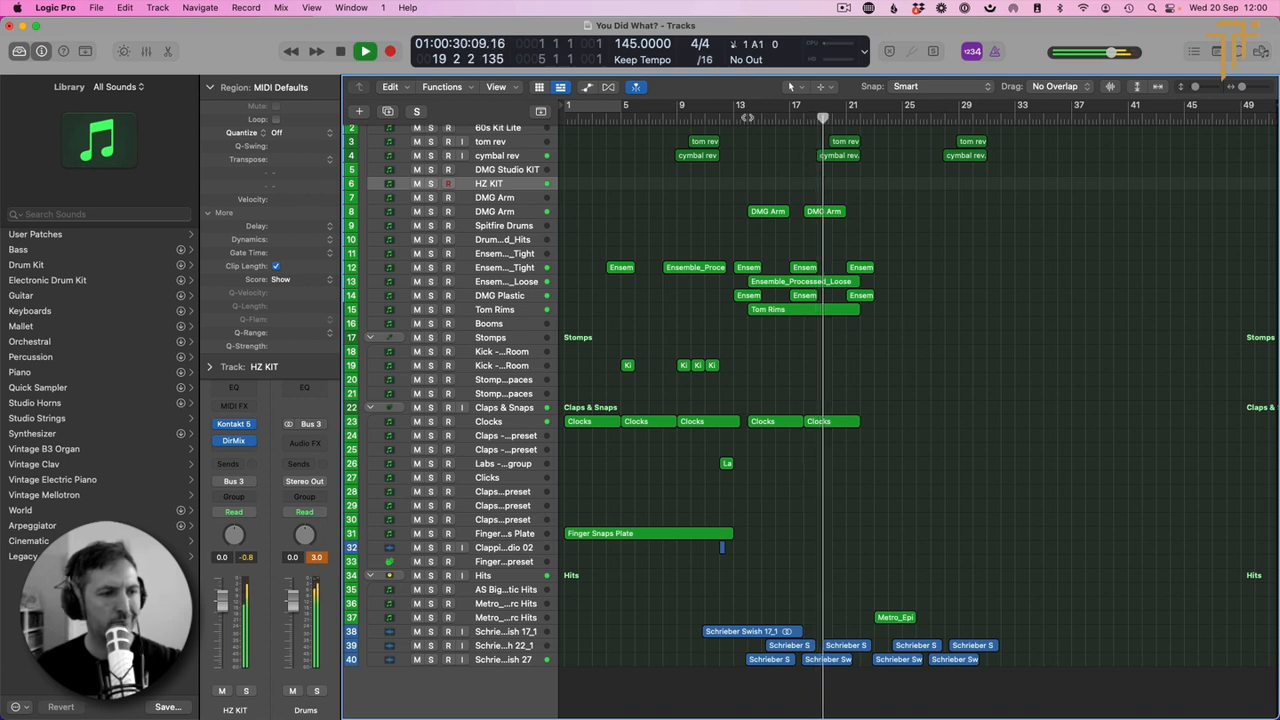
{"action": "key", "text": "space"}
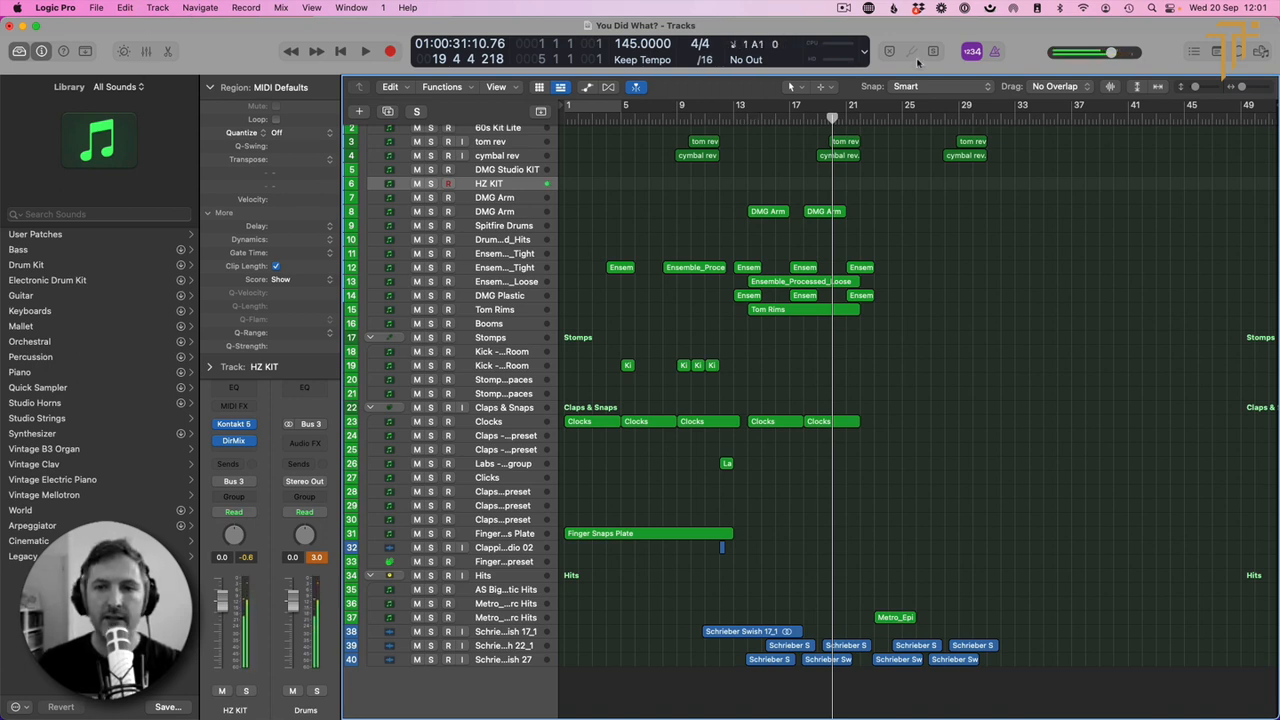
Step: Record a four-note drum fill on the HZ KIT track leading into bar 14
{"action": "left_click", "coordinate": [743, 119]}
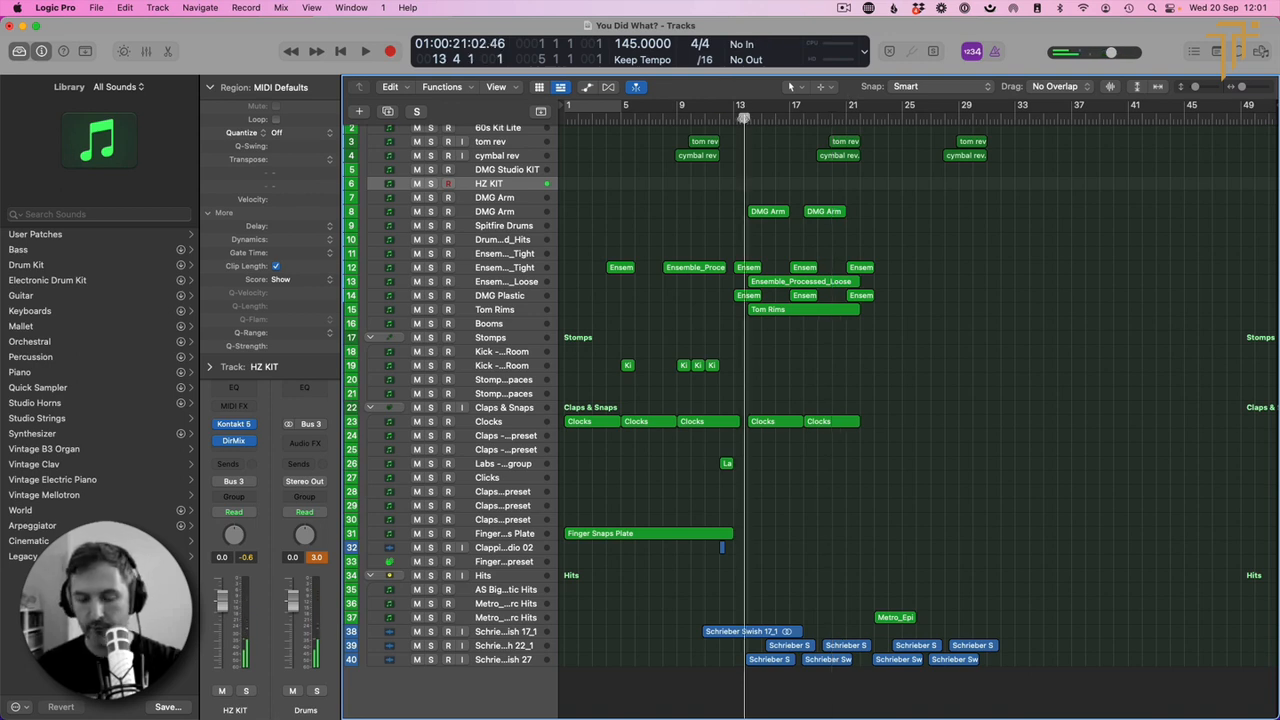
{"action": "key", "text": "space"}
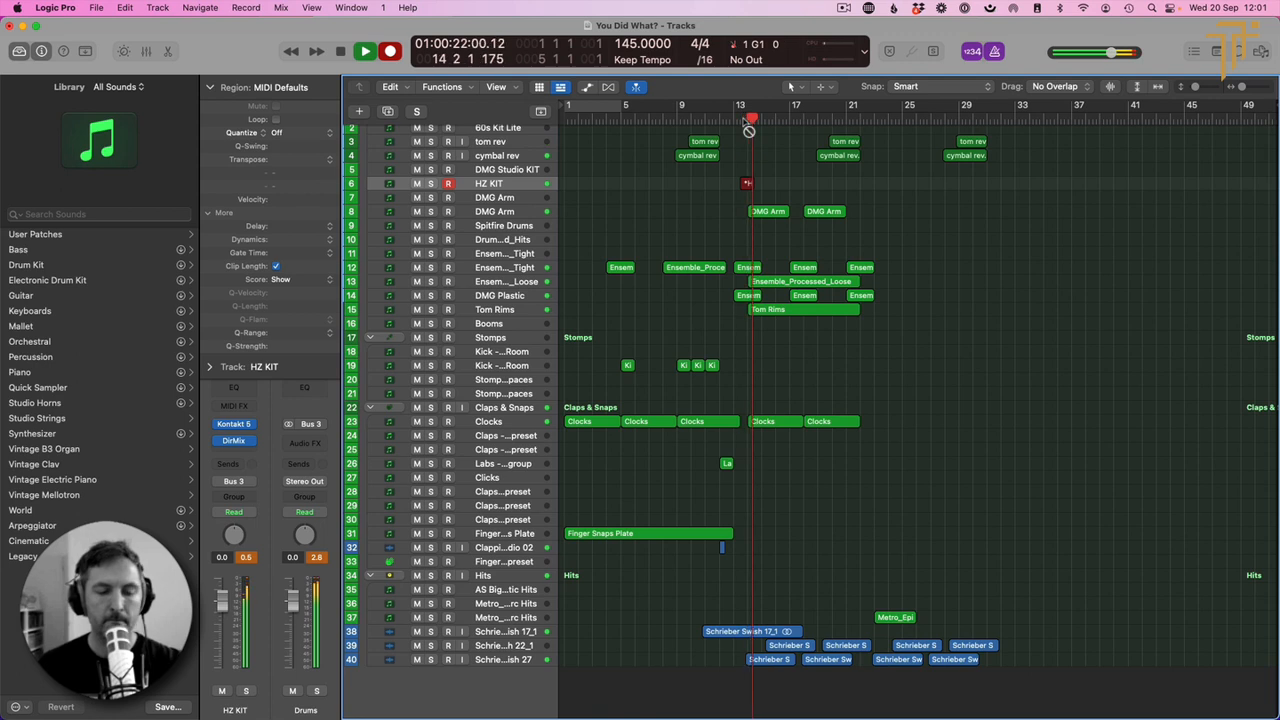
{"action": "key", "text": "space"}
Step: Quantize all the notes of the recorded HZ KIT fill to 1/8 notes and play it back
{"action": "key", "text": "p"}
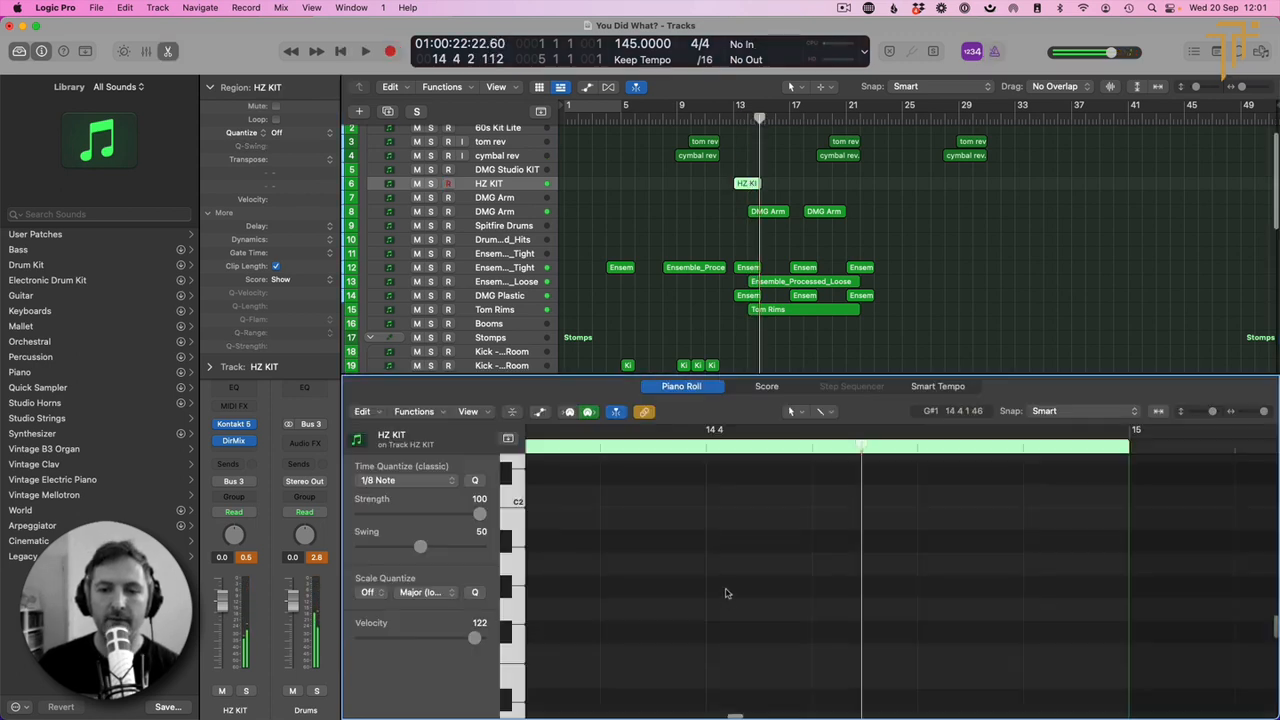
{"action": "scroll", "coordinate": [727, 593], "scroll_direction": "left", "scroll_amount": 5}
{"action": "key", "text": "super+a"}
{"action": "key", "text": "q"}
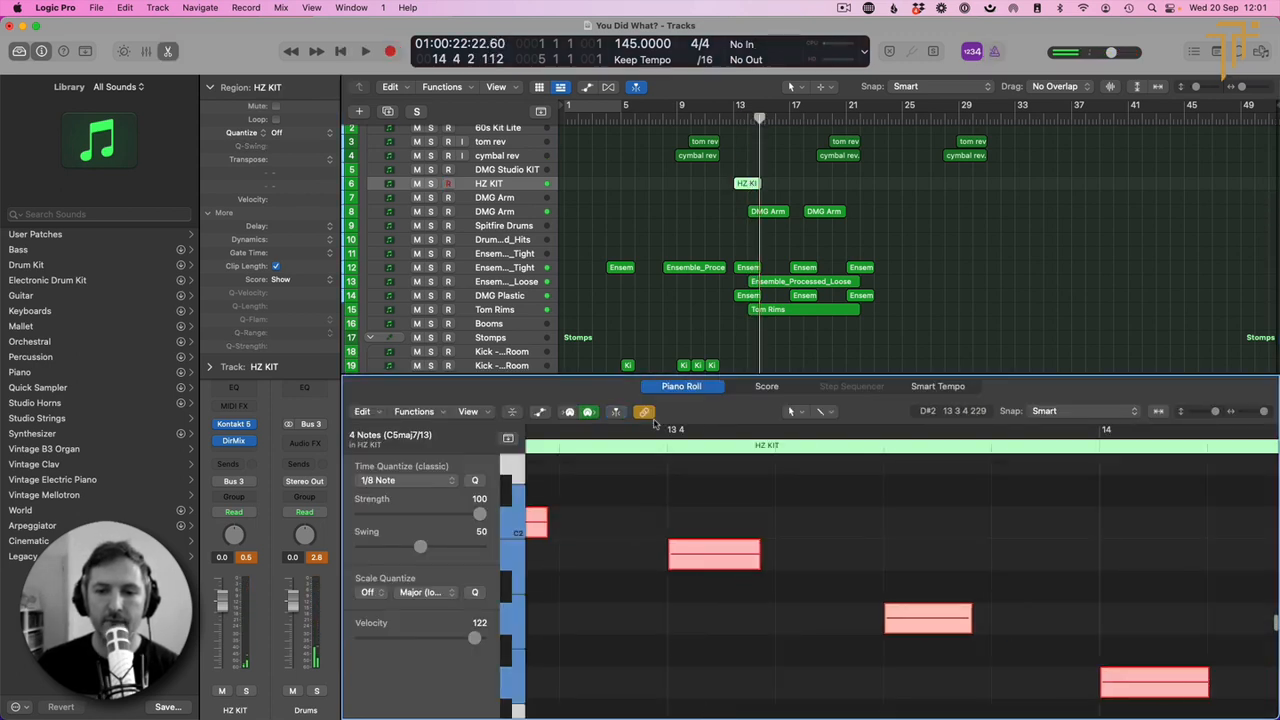
{"action": "key", "text": "space"}
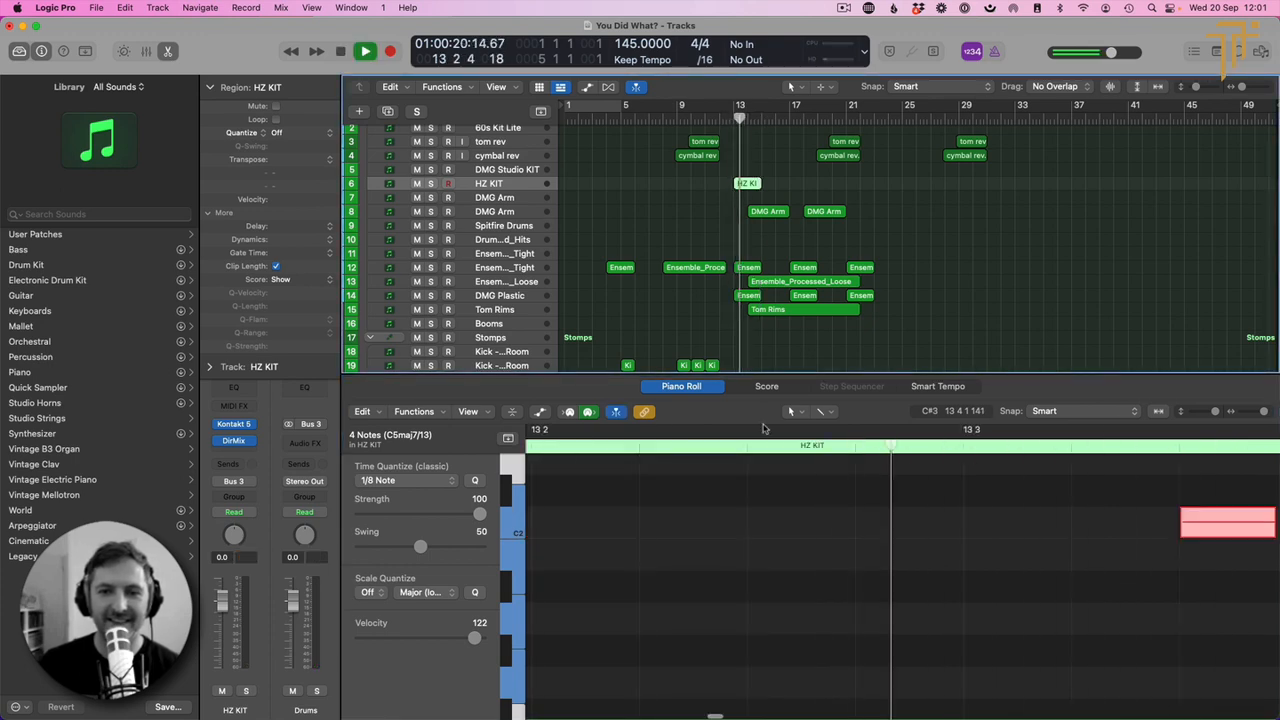
Step: Copy the HZ KIT fill region to bars 16 and 21 during playback
{"action": "key", "text": "p"}
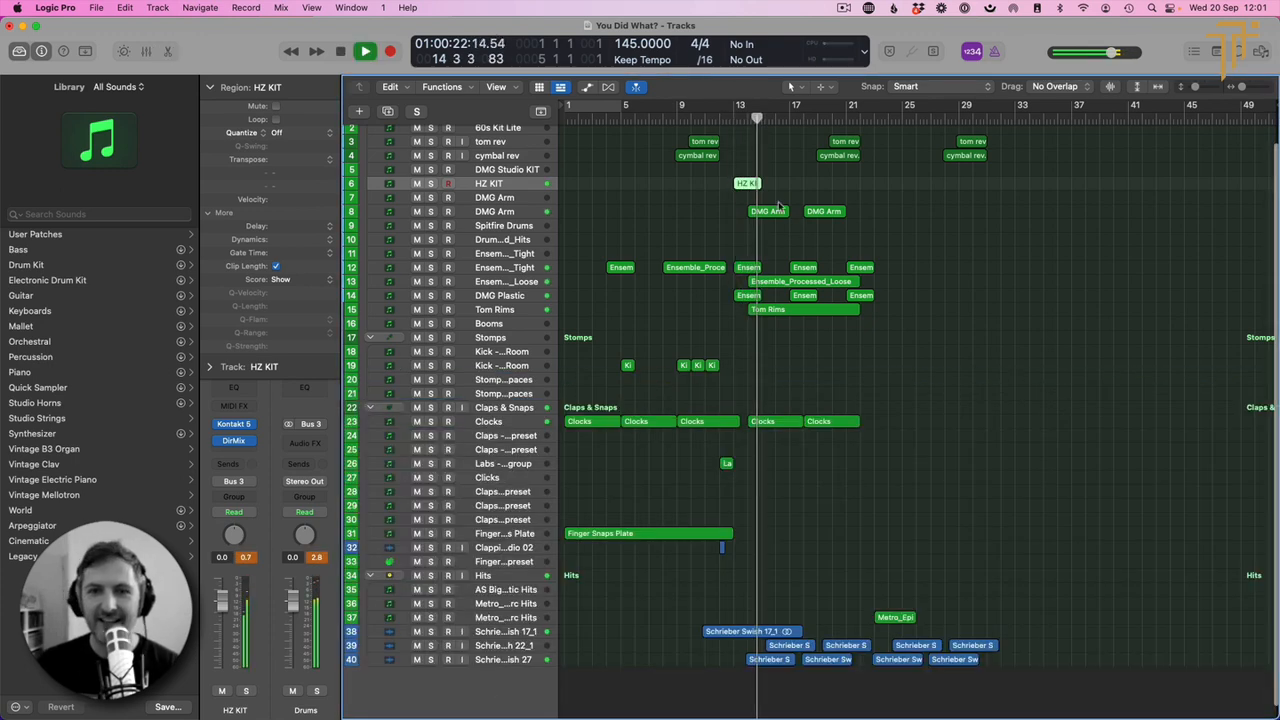
{"action": "left_click_drag", "start_coordinate": [746, 188], "coordinate": [787, 188]}
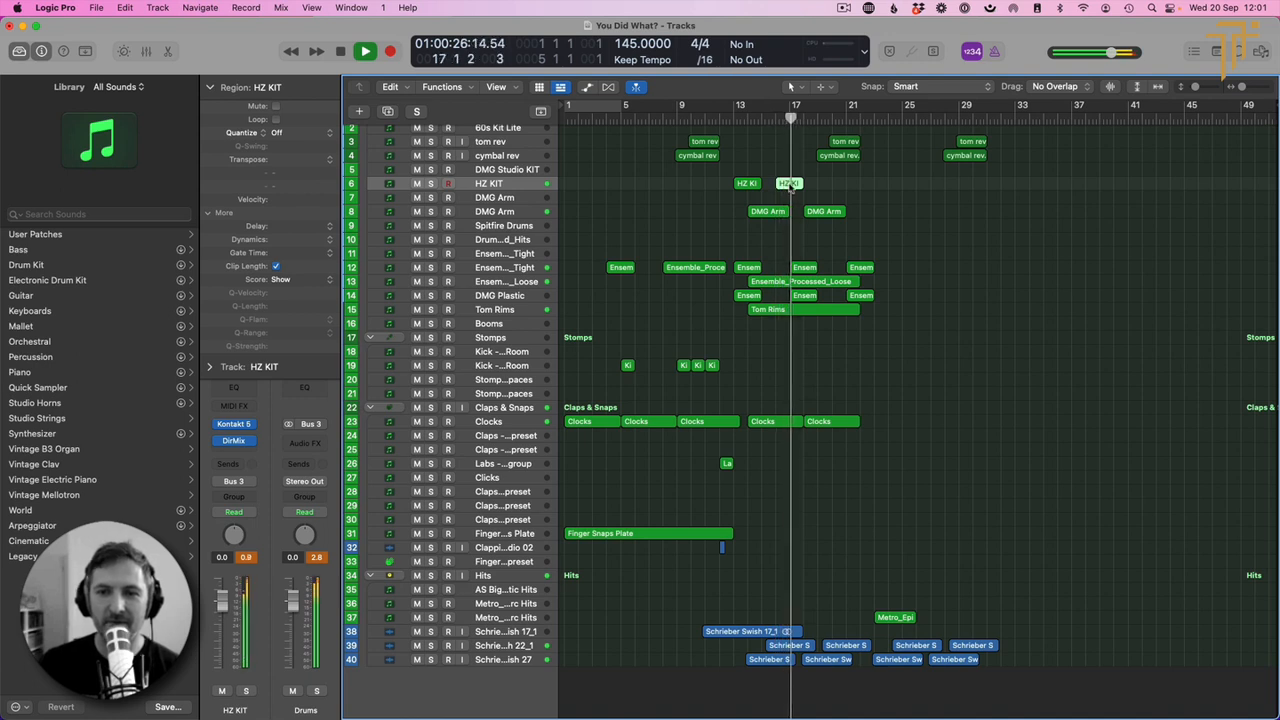
{"action": "left_click_drag", "start_coordinate": [790, 187], "coordinate": [857, 186]}
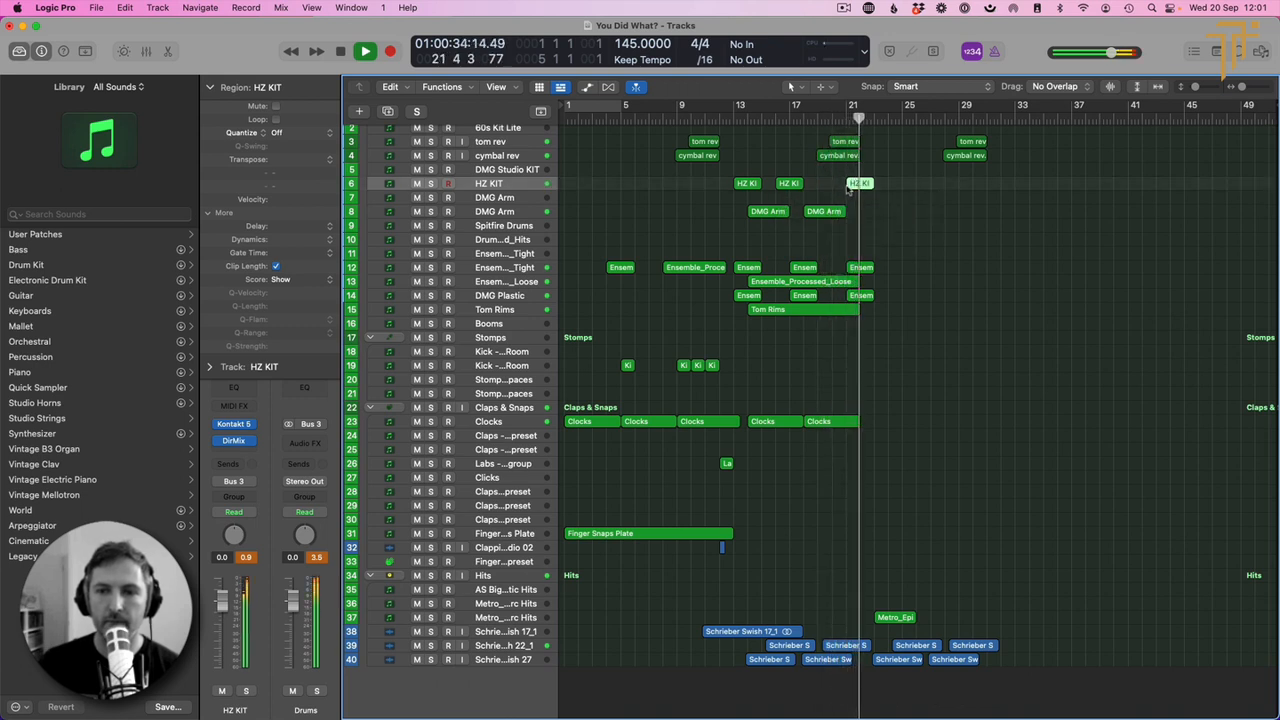
{"action": "key", "text": "space"}
{"action": "left_click", "coordinate": [826, 186]}
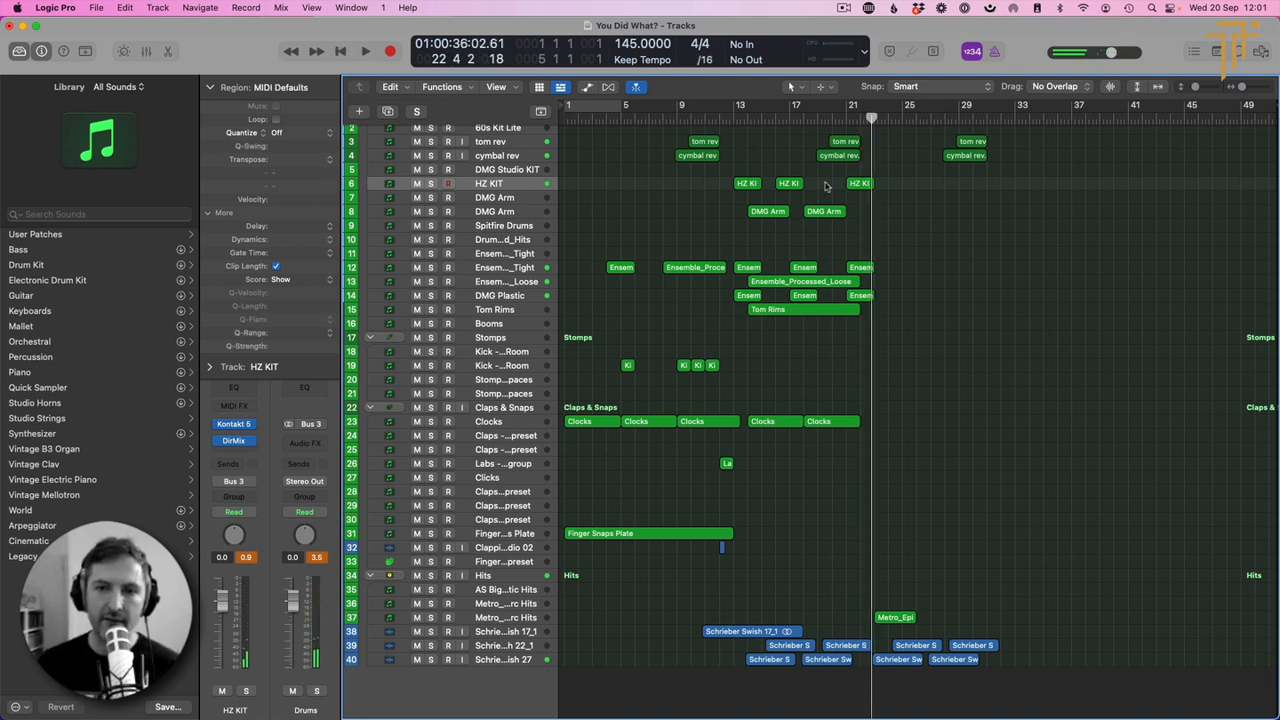
Step: Extend the start of the last HZ KIT region back to bar 20 and open its notes for editing
{"action": "key", "text": "space"}
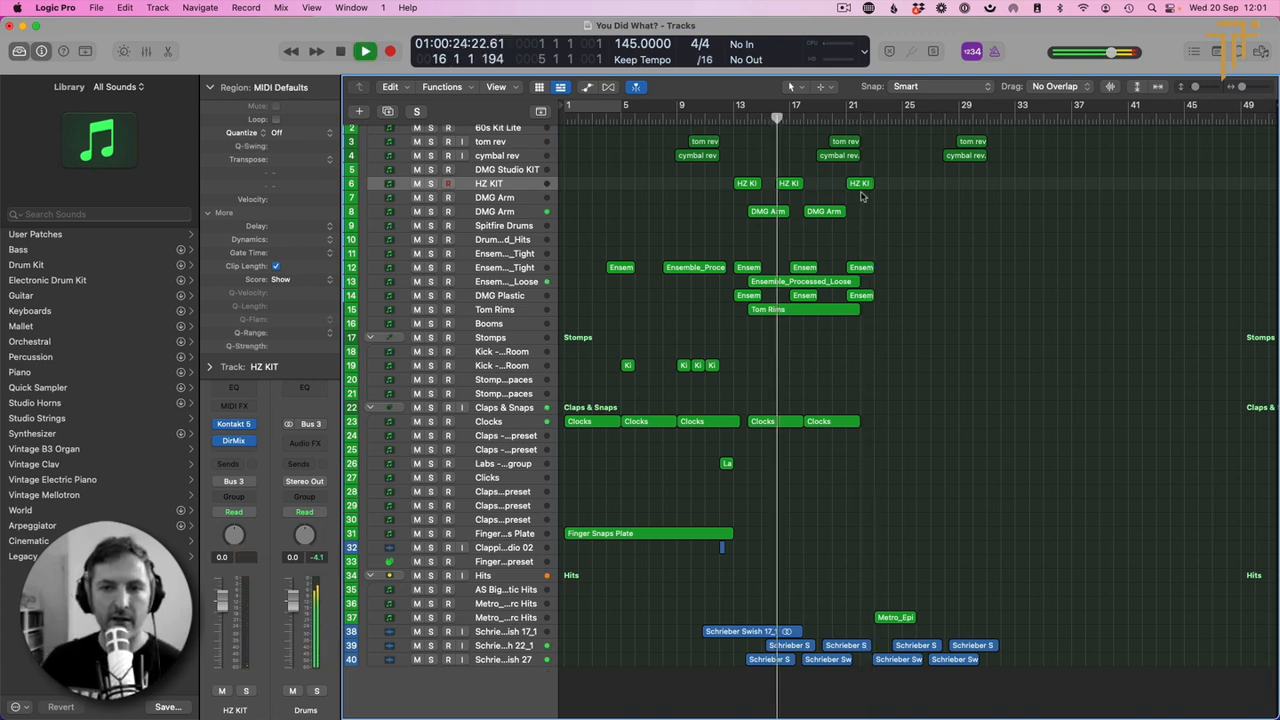
{"action": "left_click_drag", "start_coordinate": [848, 186], "coordinate": [834, 187]}
{"action": "double_click", "coordinate": [857, 187]}
{"action": "key", "text": "space"}
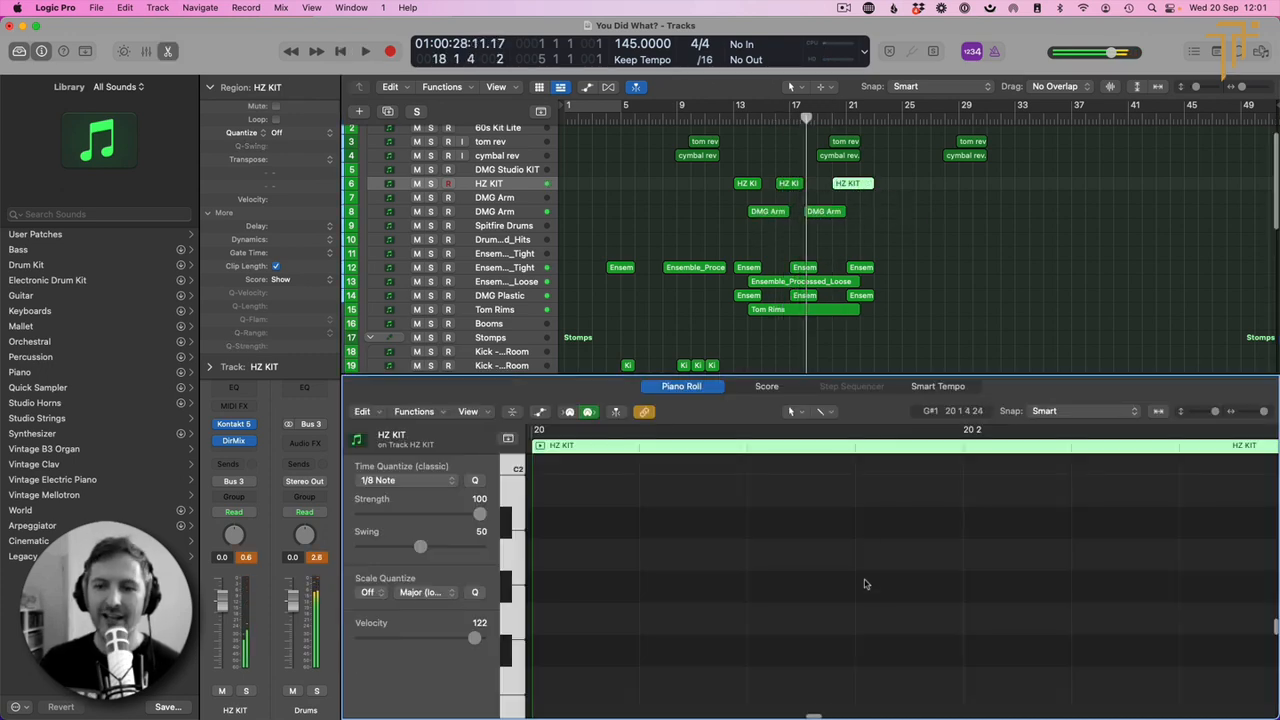
{"action": "key", "text": "z"}
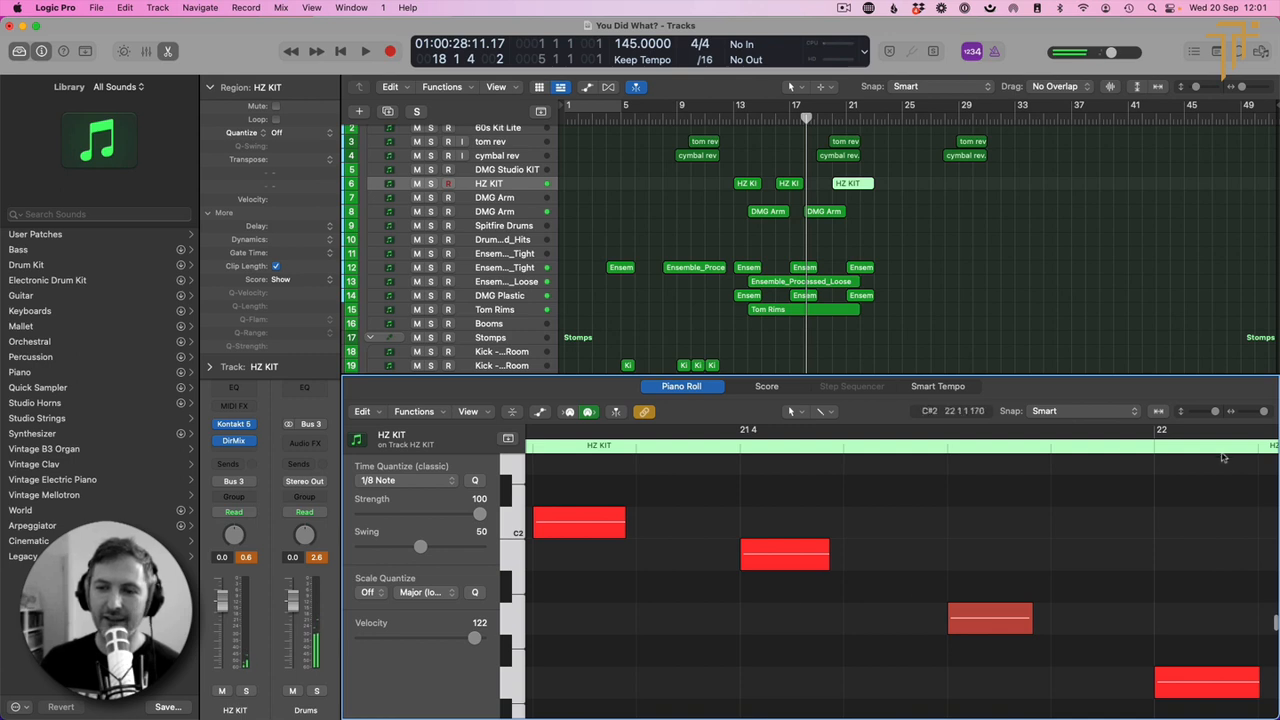
Step: Copy the first three notes of the last HZ KIT fill back to the start of bar 21 and play the result
{"action": "left_click_drag", "start_coordinate": [1264, 412], "coordinate": [1255, 412]}
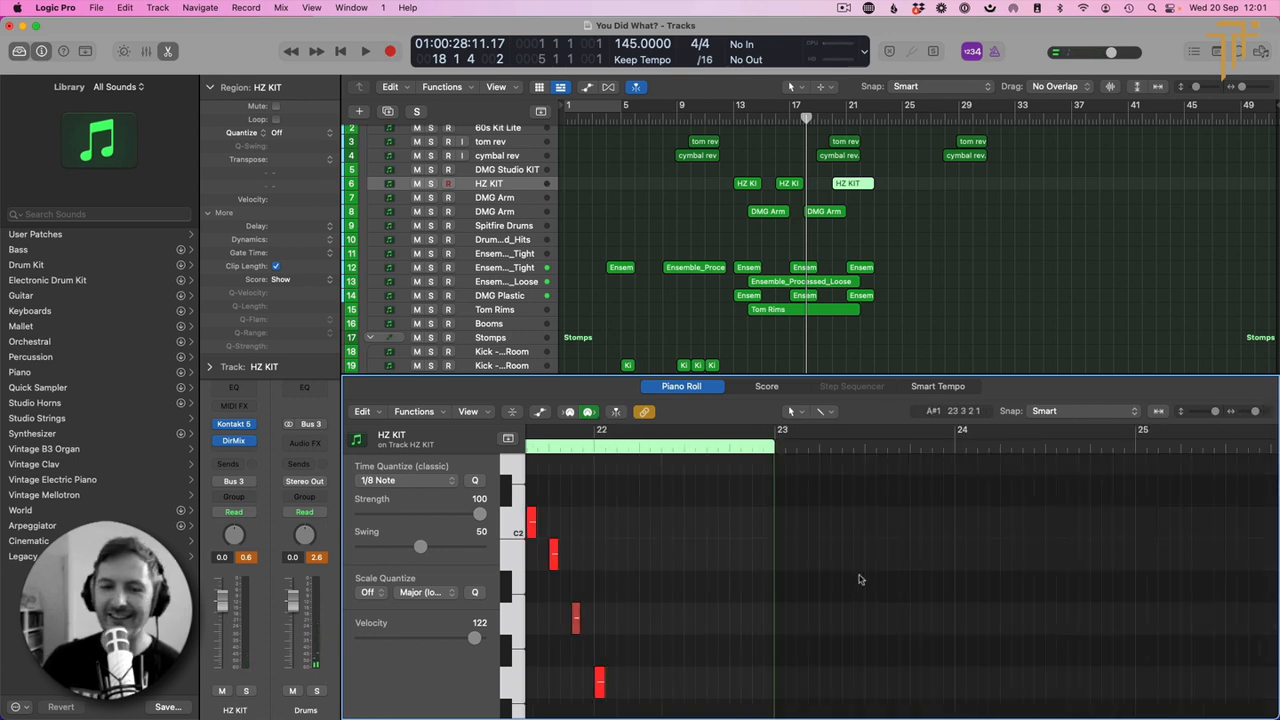
{"action": "scroll", "coordinate": [716, 605], "scroll_direction": "left", "scroll_amount": 5}
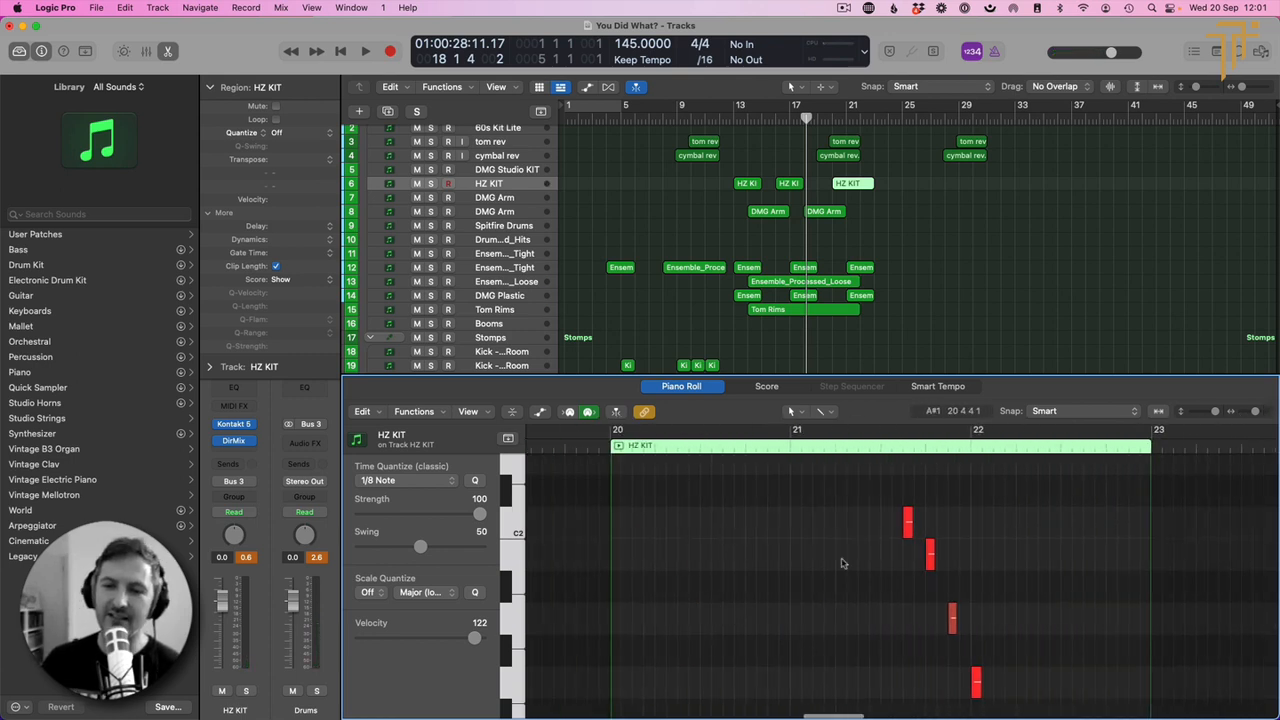
{"action": "double_click", "coordinate": [742, 449]}
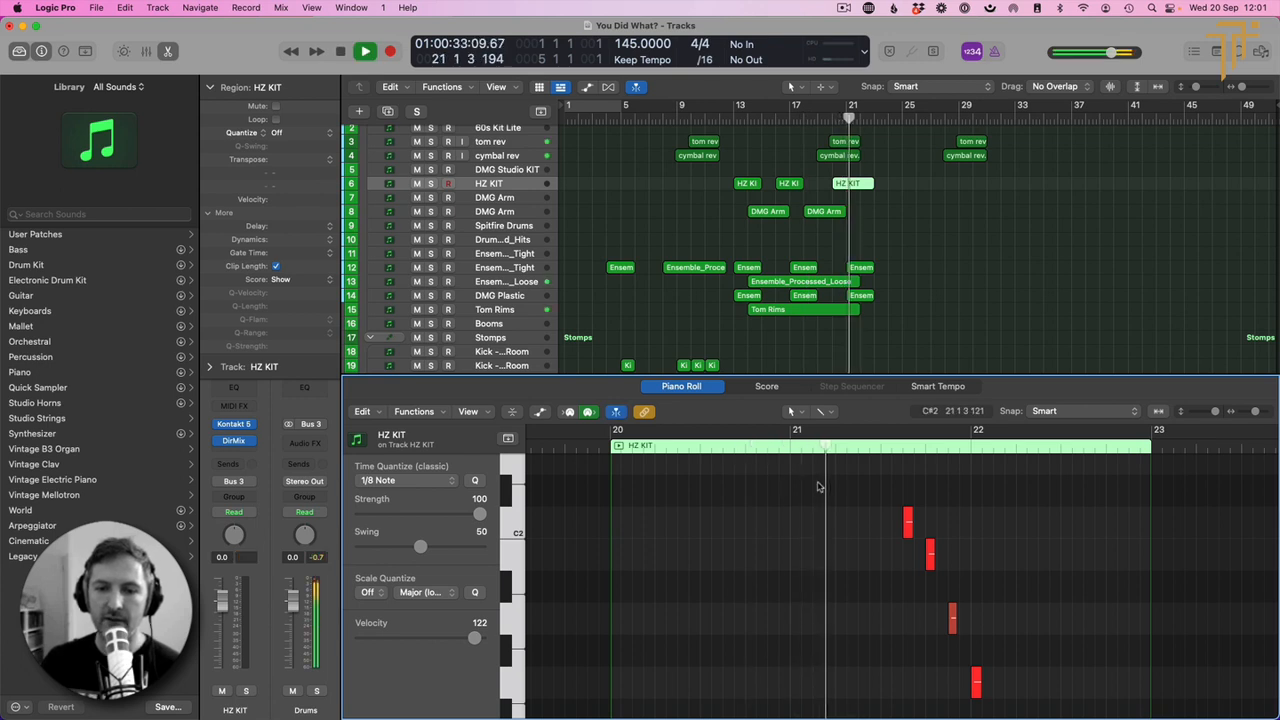
{"action": "left_click_drag", "start_coordinate": [888, 502], "coordinate": [964, 632]}
{"action": "left_click_drag", "start_coordinate": [820, 524], "coordinate": [707, 524]}
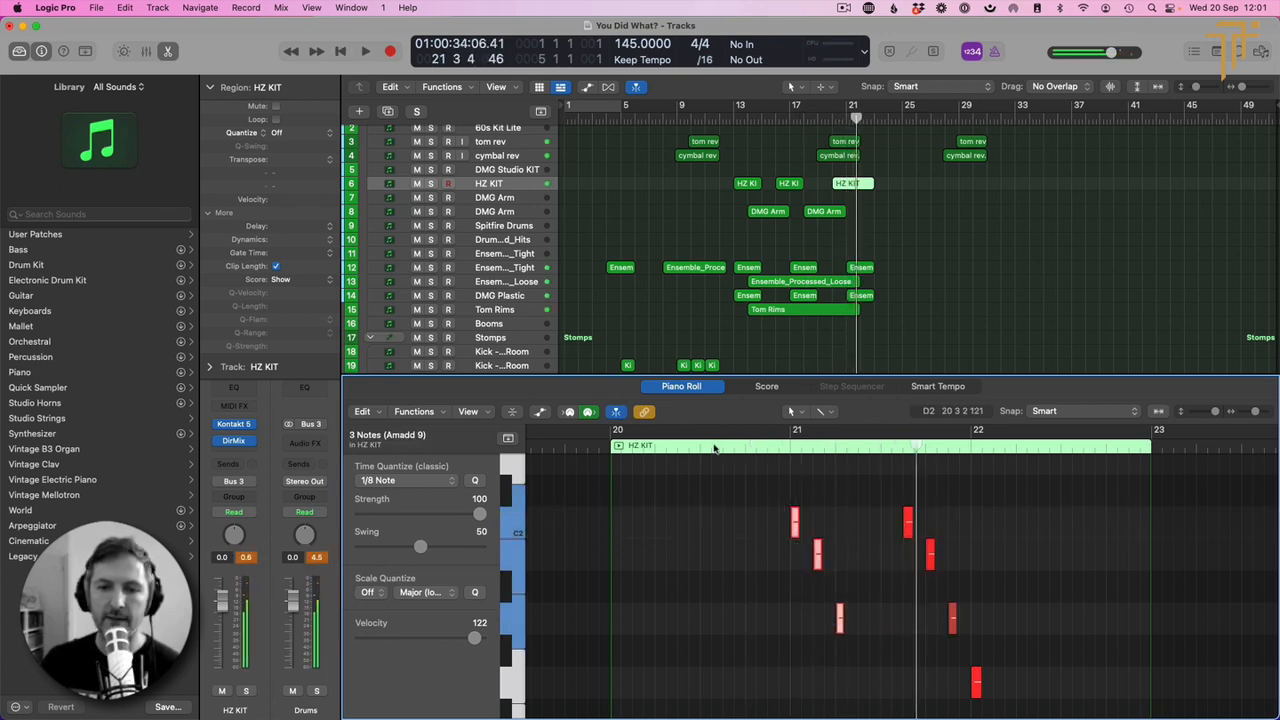
{"action": "double_click", "coordinate": [714, 449]}
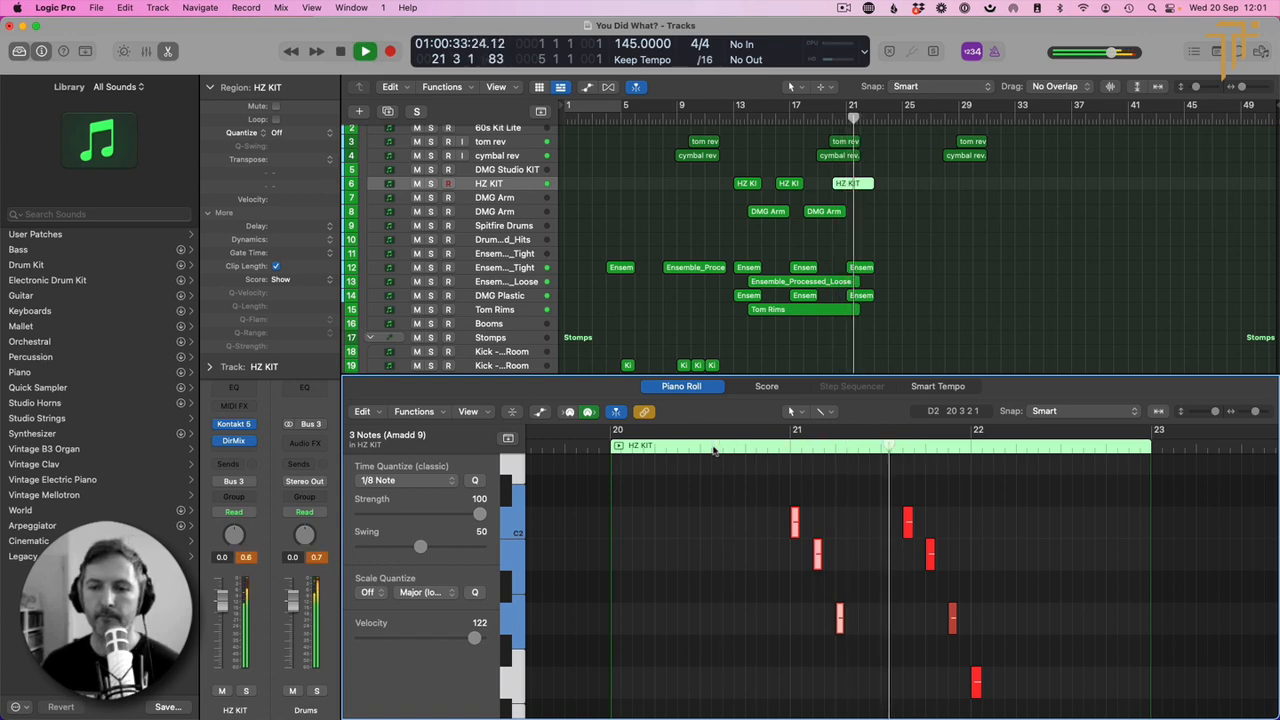
{"action": "key", "text": "p"}
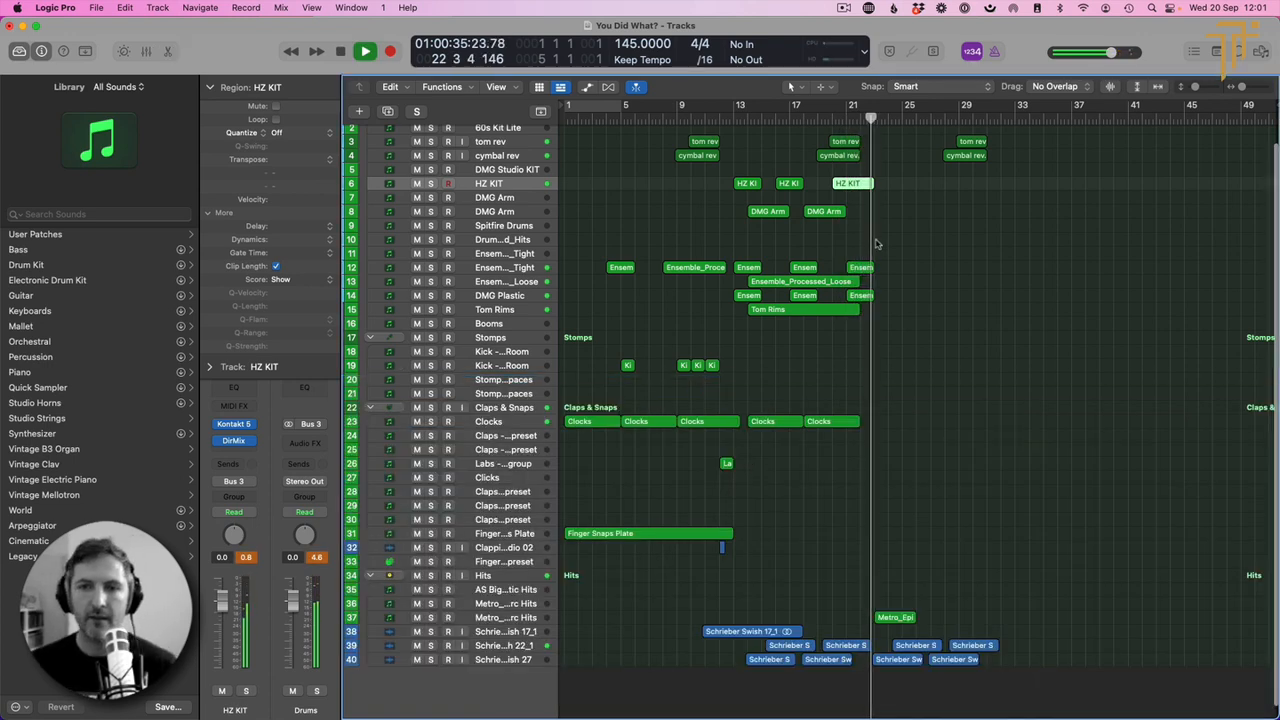
Step: Copy the third note in bar 21 of the last HZ KIT region to beat 3 and play the edited fill
{"action": "key", "text": "space"}
{"action": "double_click", "coordinate": [840, 185]}
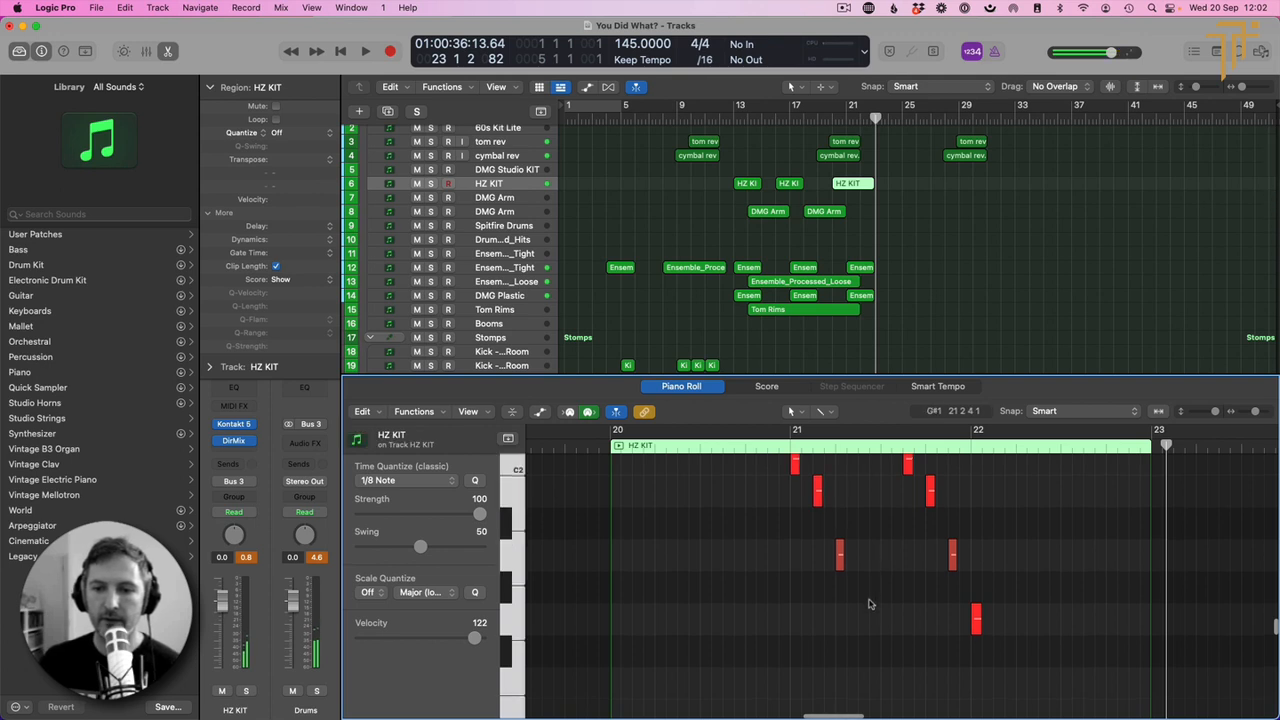
{"action": "left_click", "coordinate": [838, 610]}
{"action": "left_click_drag", "start_coordinate": [839, 614], "coordinate": [885, 612]}
{"action": "left_click", "coordinate": [775, 447]}
{"action": "key", "text": "space"}
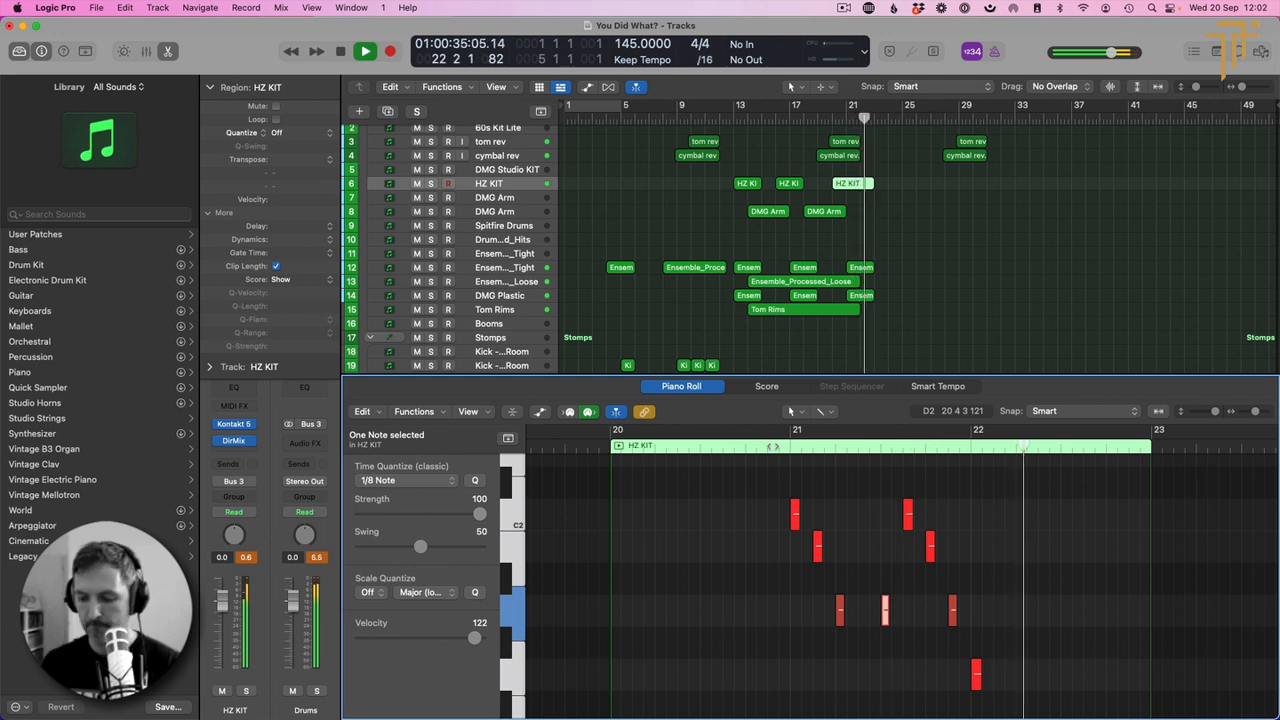
{"action": "key", "text": "p"}
{"action": "key", "text": "space"}
{"action": "left_click", "coordinate": [789, 167]}
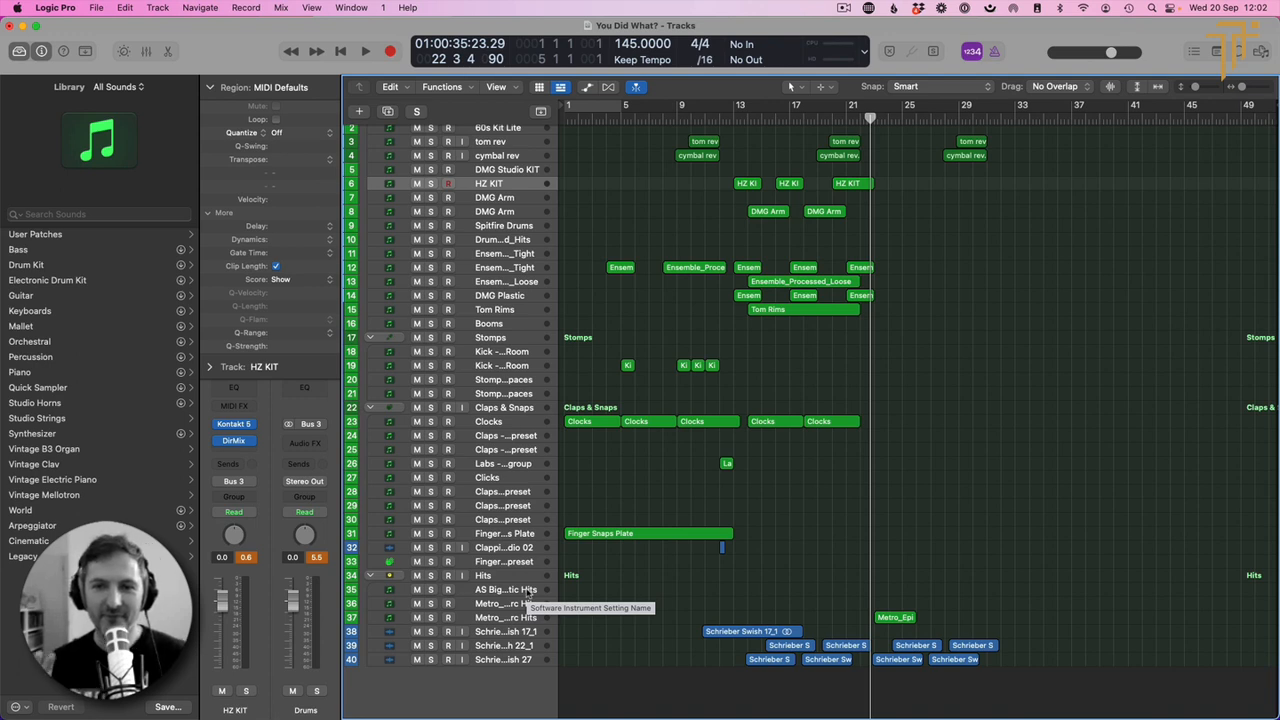
Step: Copy the HZ KIT, DMG Arm, Ensemble, DMG Plastic, Tom Rims and Clocks regions of bars 13 to 22 so the copies start at bar 22
{"action": "key", "text": "Return"}
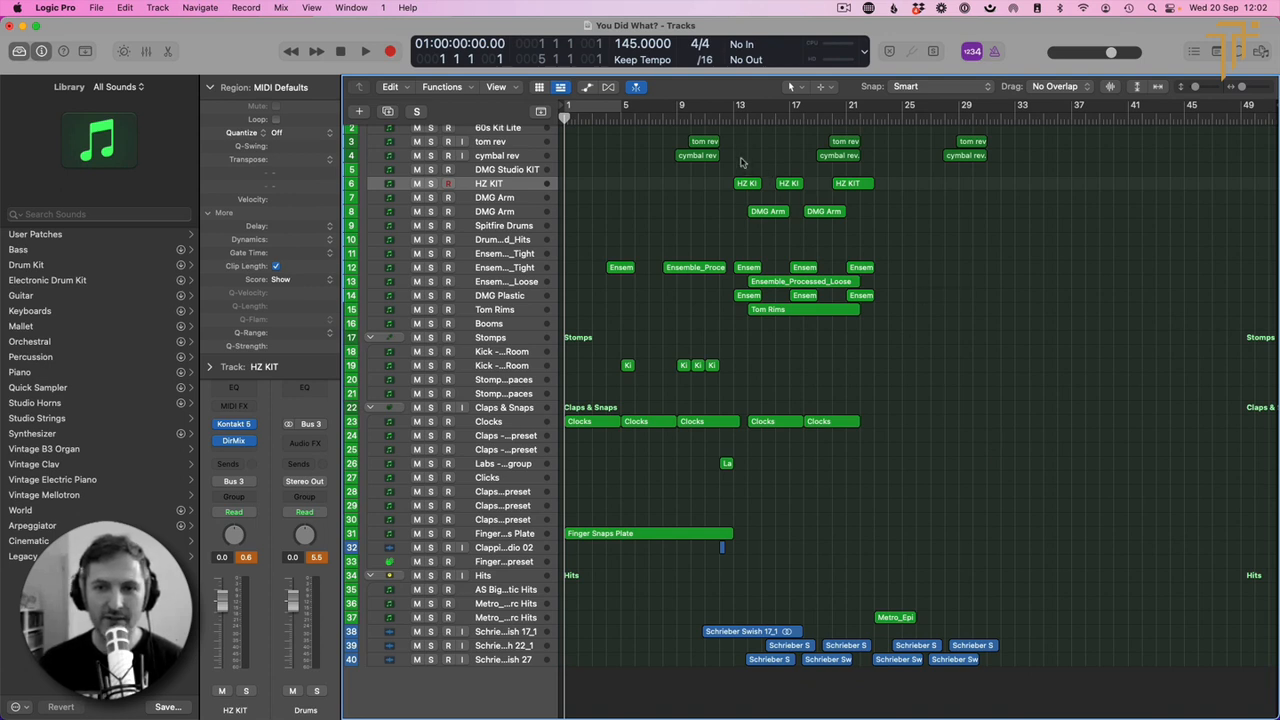
{"action": "left_click_drag", "start_coordinate": [743, 135], "coordinate": [906, 450]}
{"action": "left_click_drag", "start_coordinate": [760, 285], "coordinate": [887, 320]}
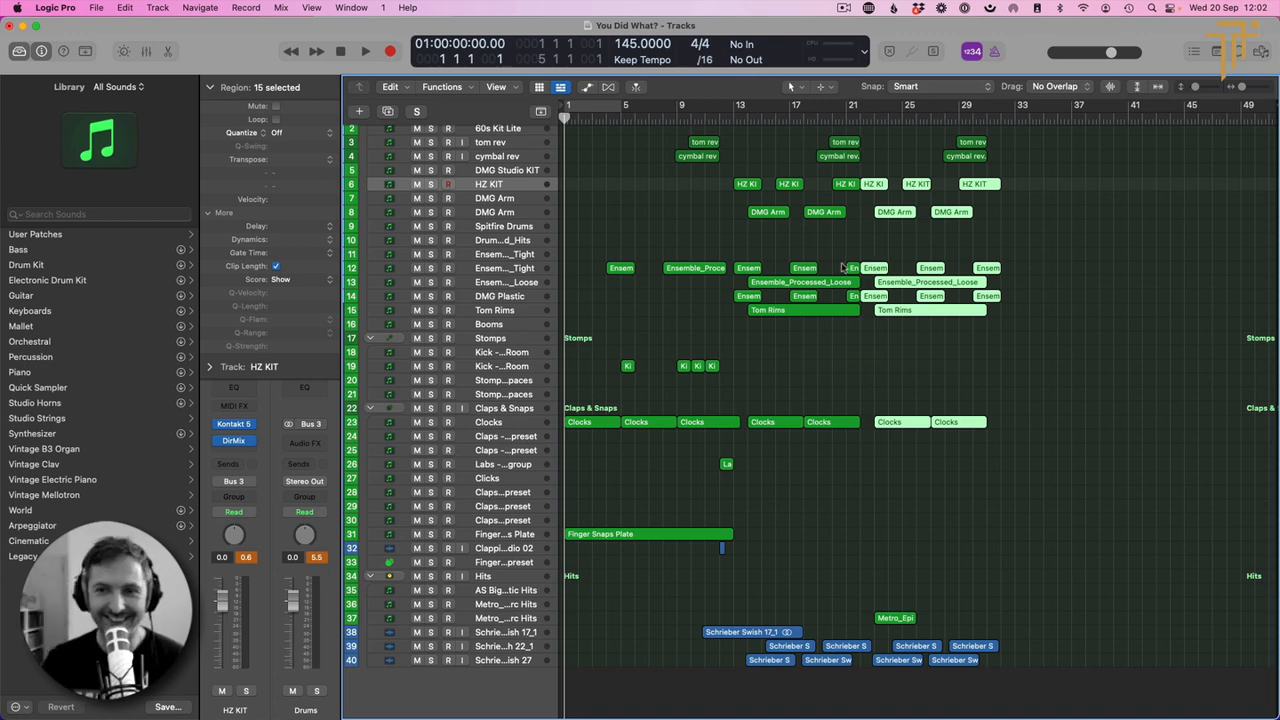
Step: Audition the upper Ensemble_Processed_Tight track and copy the DMG Arm region at bar 23 onto it
{"action": "left_click", "coordinate": [520, 256]}
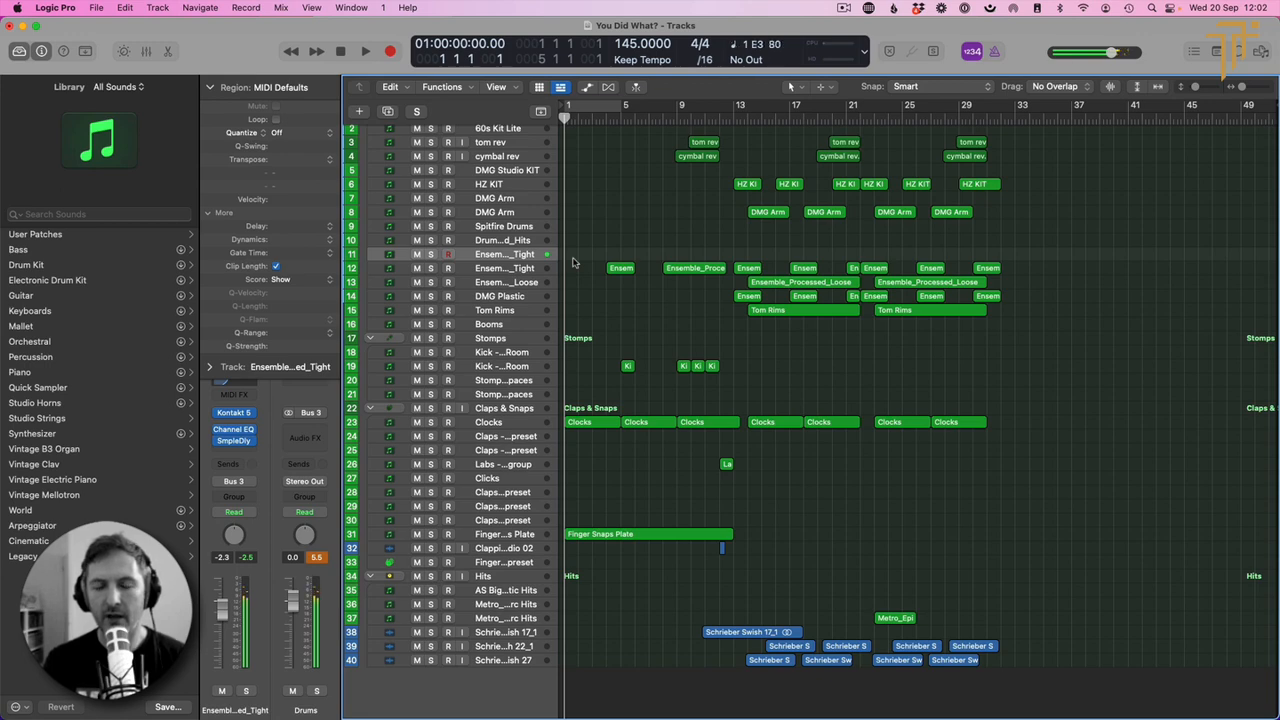
{"action": "left_click", "coordinate": [875, 120]}
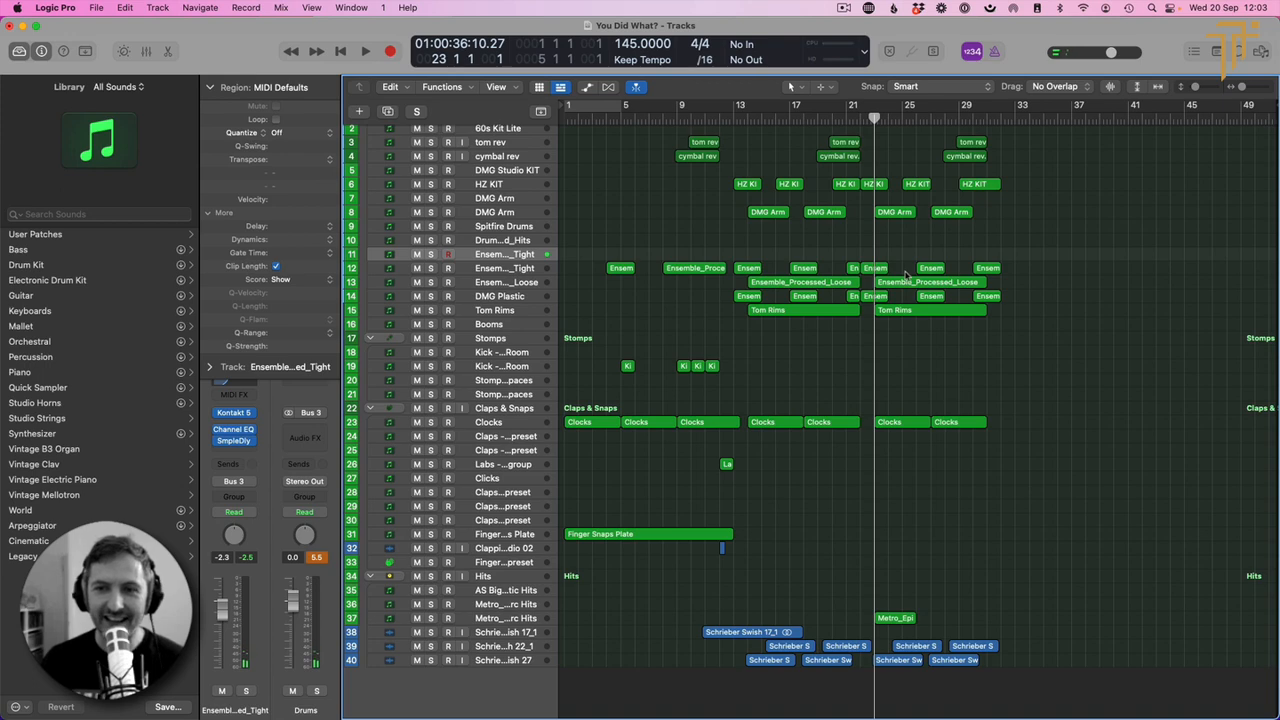
{"action": "left_click_drag", "start_coordinate": [895, 220], "coordinate": [893, 257]}
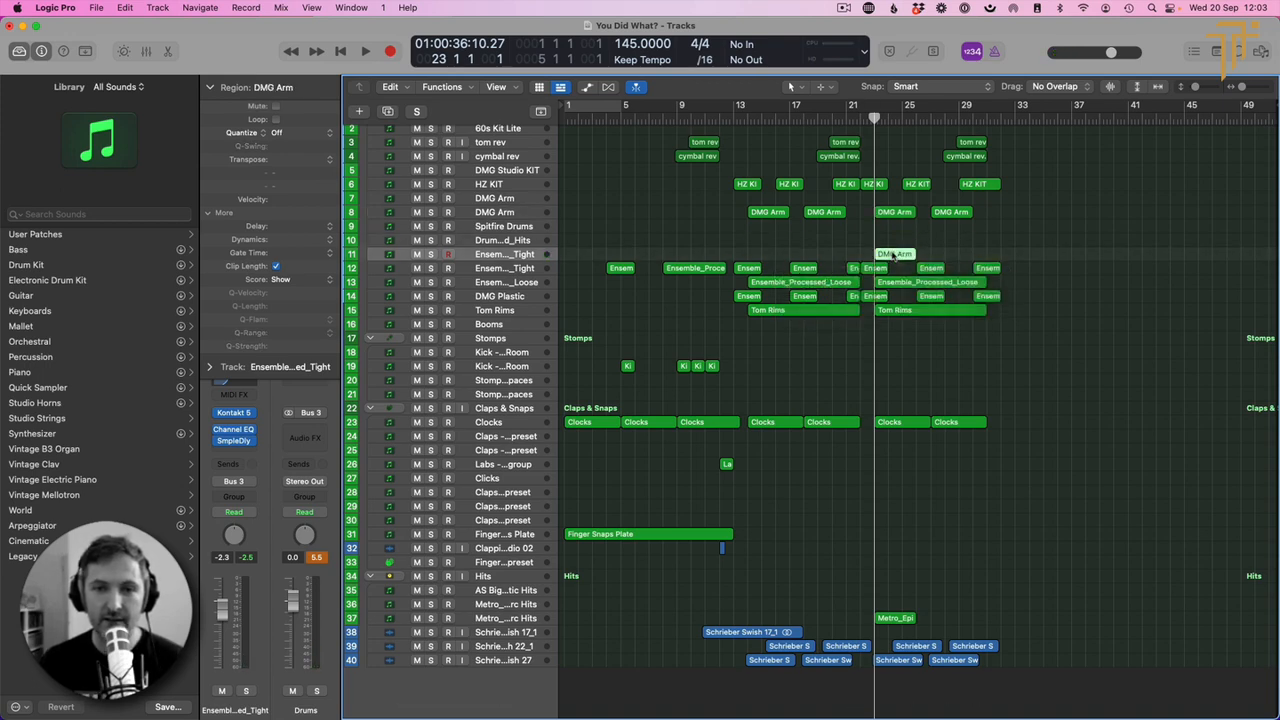
Step: Transpose all notes of the DMG Arm copy on the upper Ensemble_Processed_Tight track up two semitones and play it from bar 23
{"action": "double_click", "coordinate": [893, 255]}
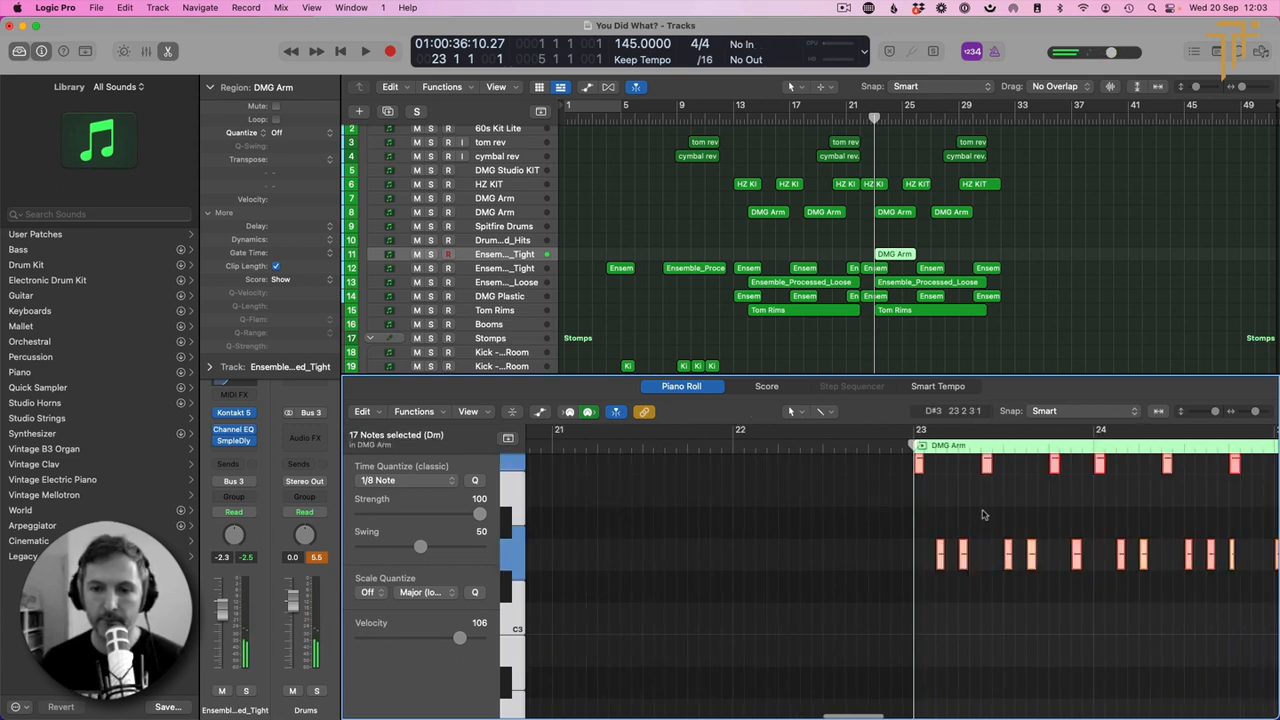
{"action": "key", "text": "alt+Up"}
{"action": "key", "text": "alt+Up"}
{"action": "key", "text": "space"}
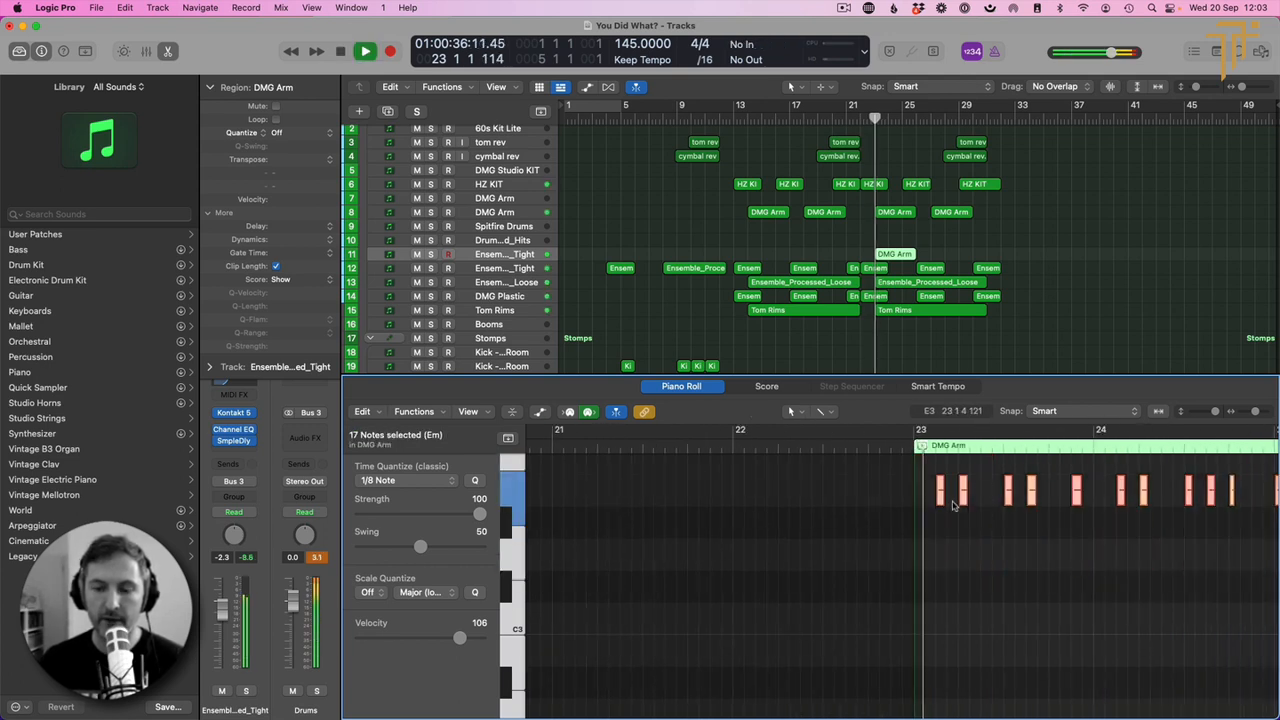
{"action": "scroll", "coordinate": [965, 495], "scroll_direction": "up", "scroll_amount": 3}
{"action": "key", "text": "space"}
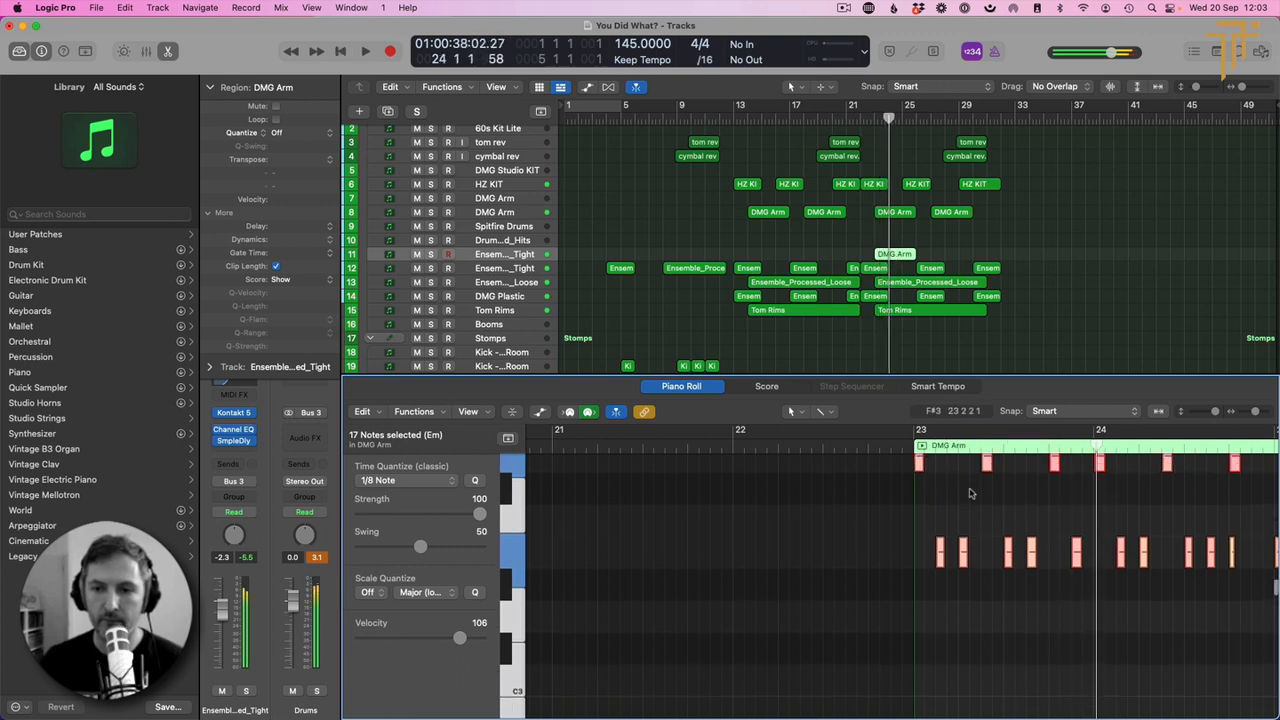
{"action": "scroll", "coordinate": [970, 495], "scroll_direction": "up", "scroll_amount": 1}
{"action": "left_click", "coordinate": [966, 508]}
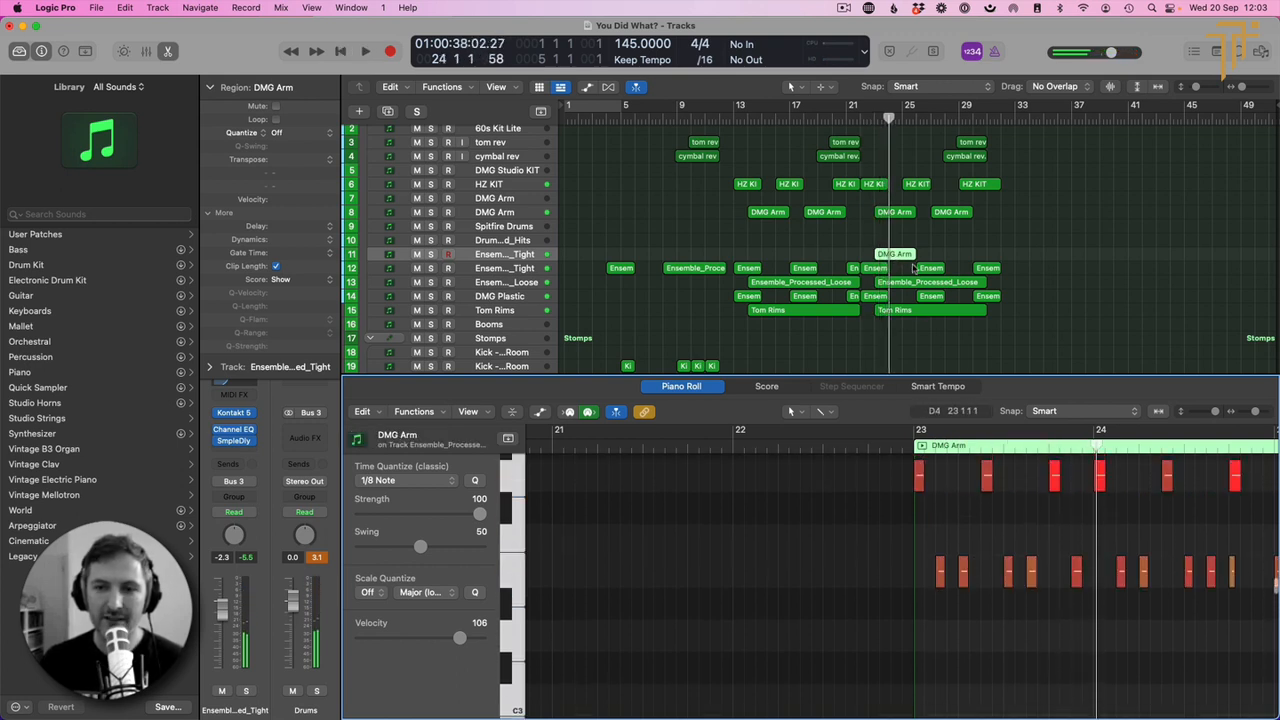
Step: Fill bars 23 to 32 of the upper Ensemble_Processed_Tight track with two-bar copies of the transposed region and play the section from bar 22
{"action": "left_click_drag", "start_coordinate": [894, 256], "coordinate": [1016, 256]}
{"action": "left_click", "coordinate": [1021, 257]}
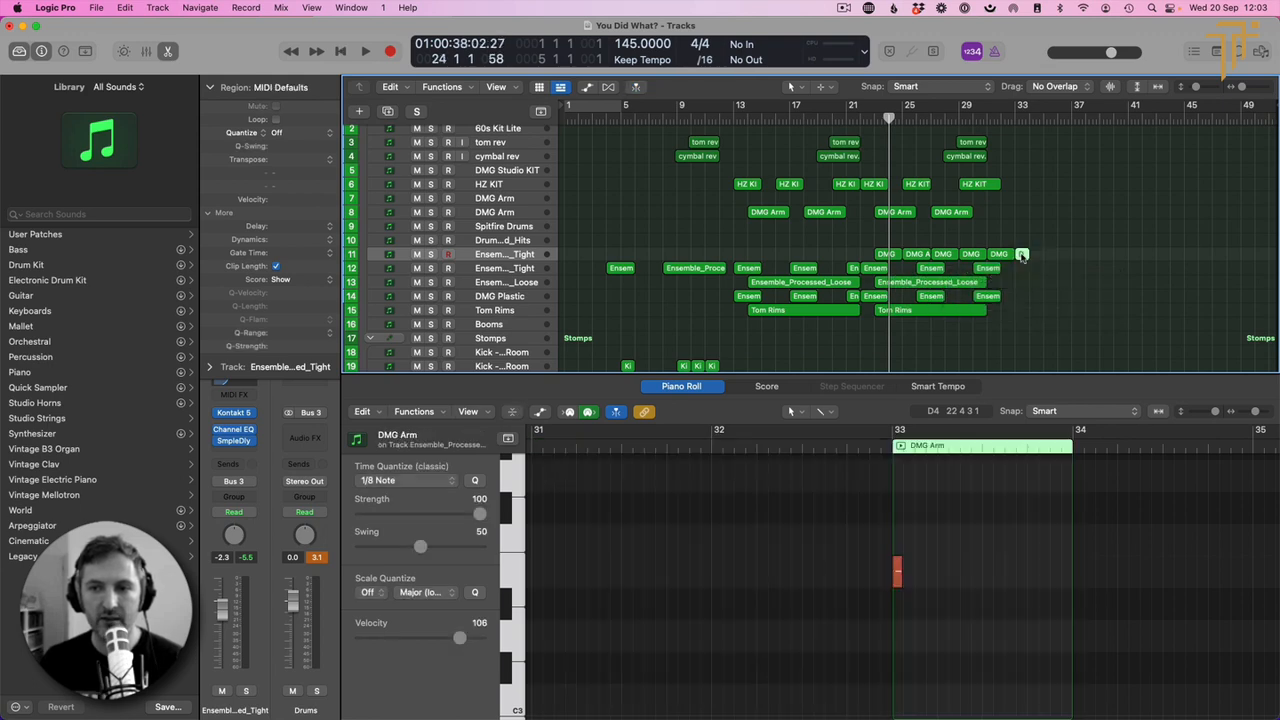
{"action": "key", "text": "Delete"}
{"action": "double_click", "coordinate": [869, 118]}
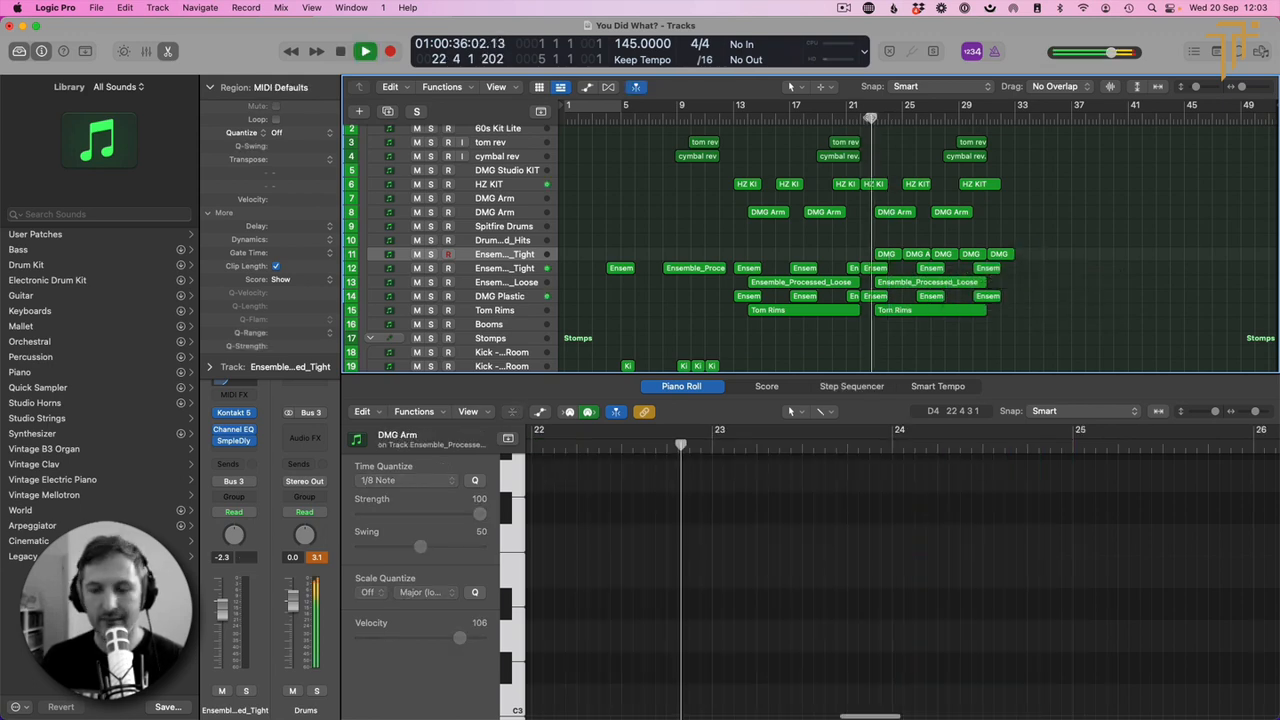
{"action": "key", "text": "p"}
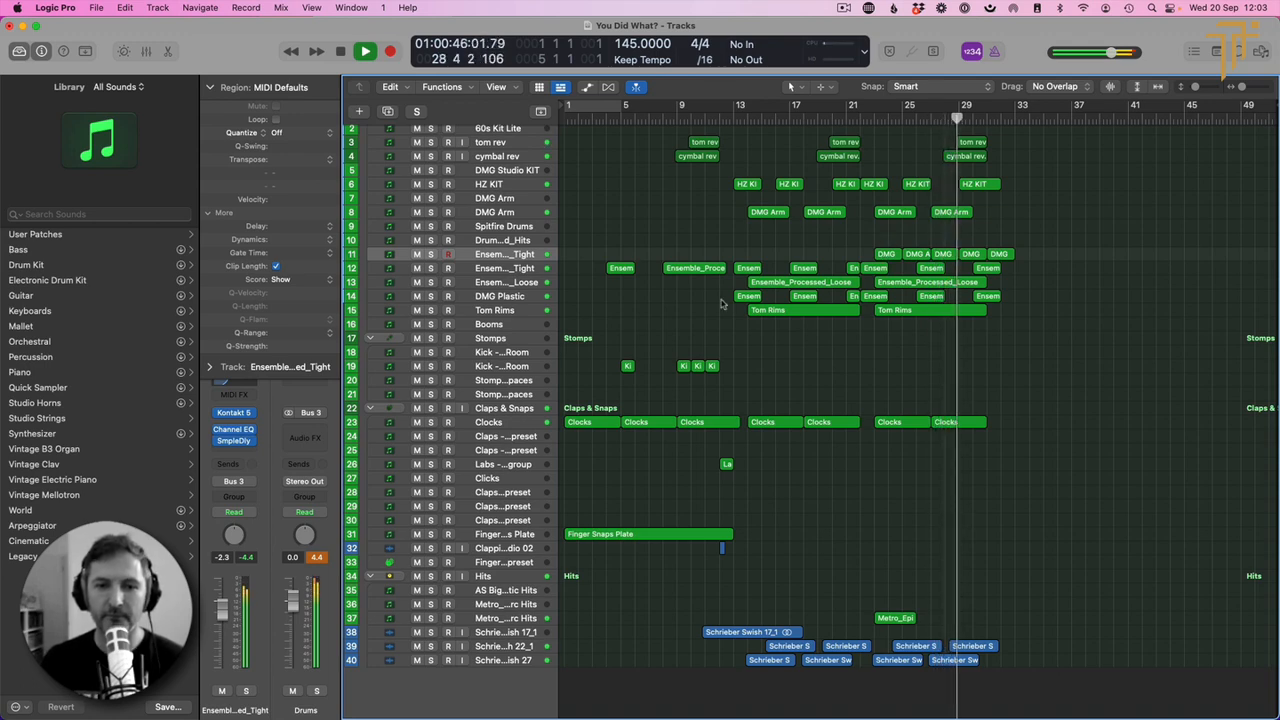
{"action": "key", "text": "space"}
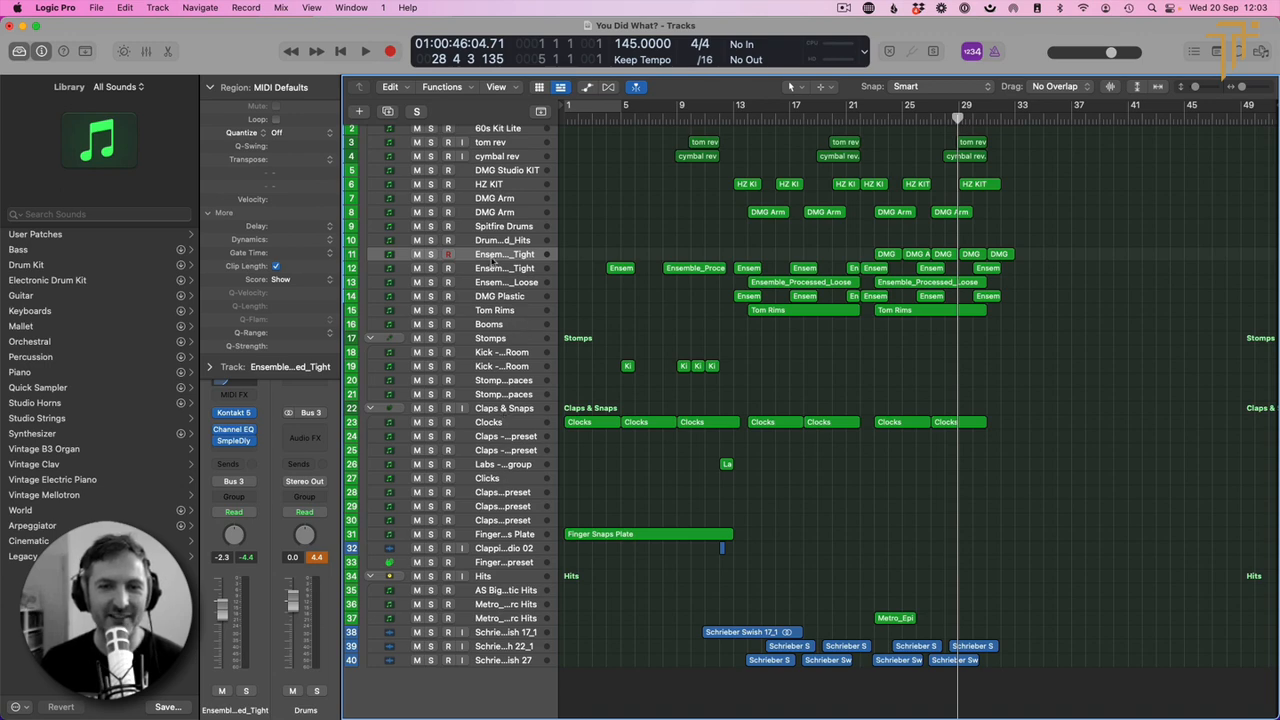
Step: Record a new MIDI part on the upper DMG Arm track from bar 23 to the end of bar 26
{"action": "left_click", "coordinate": [510, 199]}
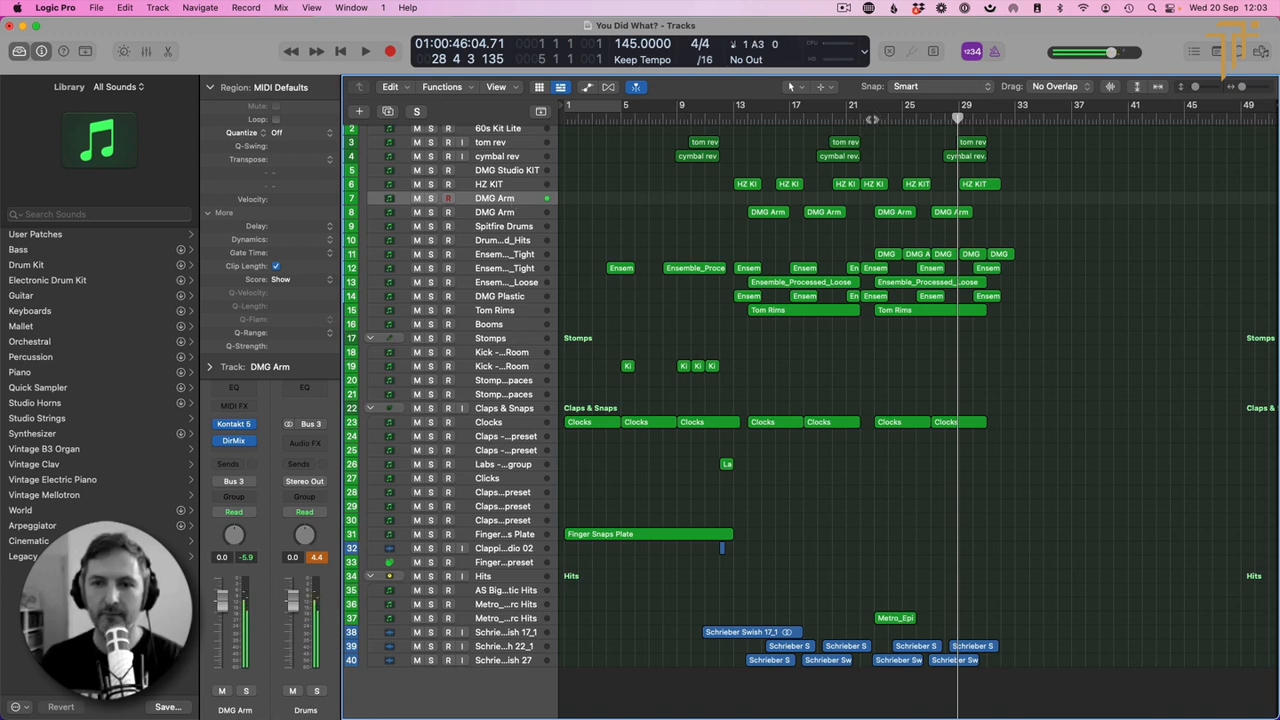
{"action": "left_click", "coordinate": [872, 119]}
{"action": "key", "text": "r"}
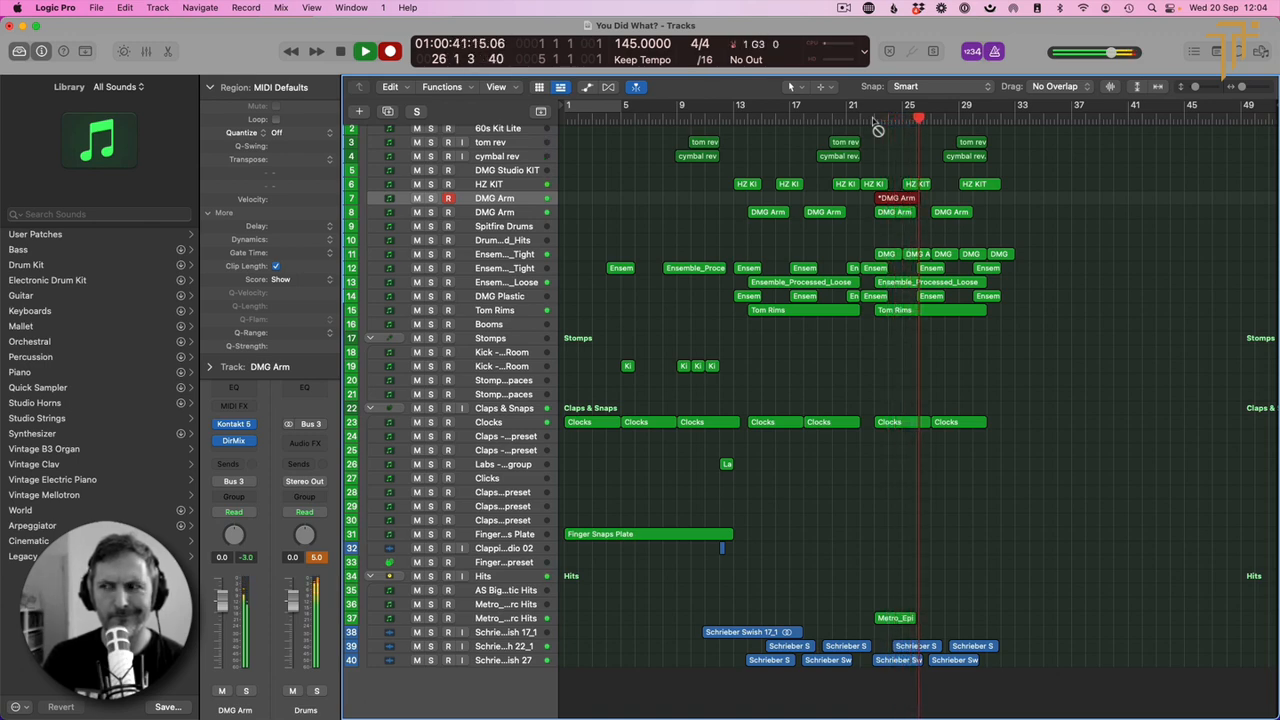
{"action": "key", "text": "space"}
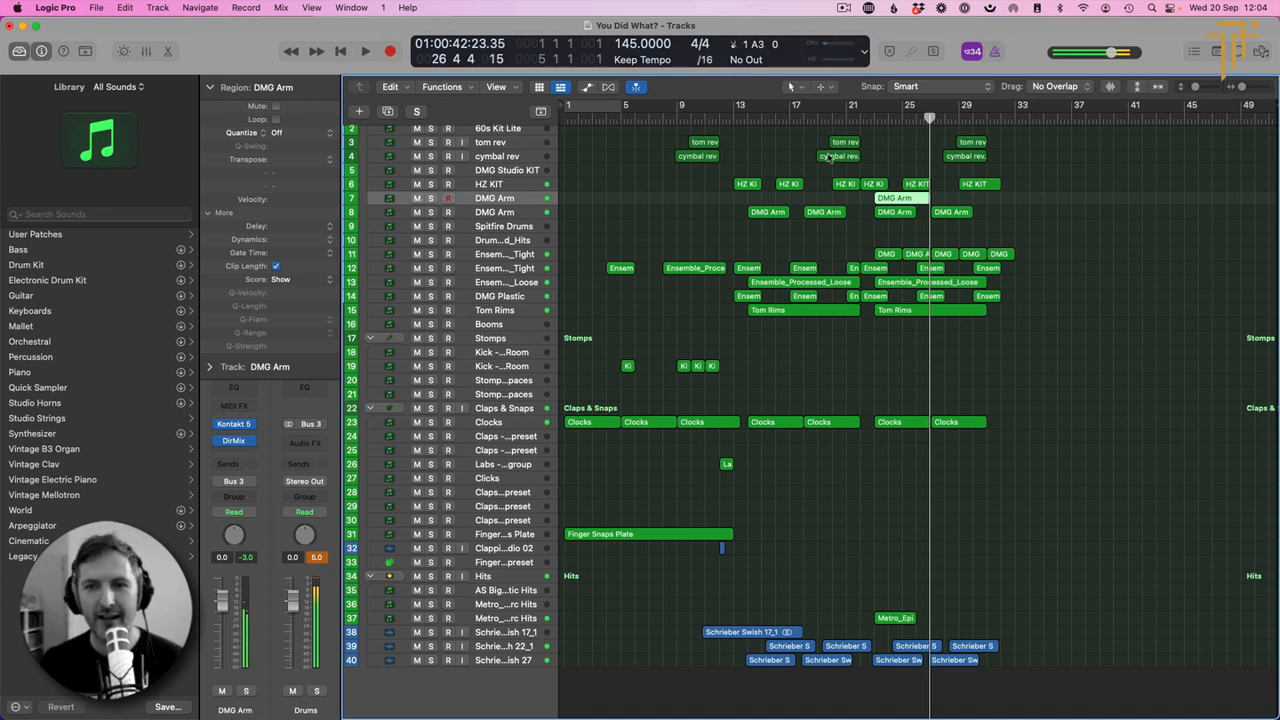
Step: Quantize all notes of the new DMG Arm recording to 1/8 notes and play it from bar 23
{"action": "double_click", "coordinate": [890, 199]}
{"action": "key", "text": "super+a"}
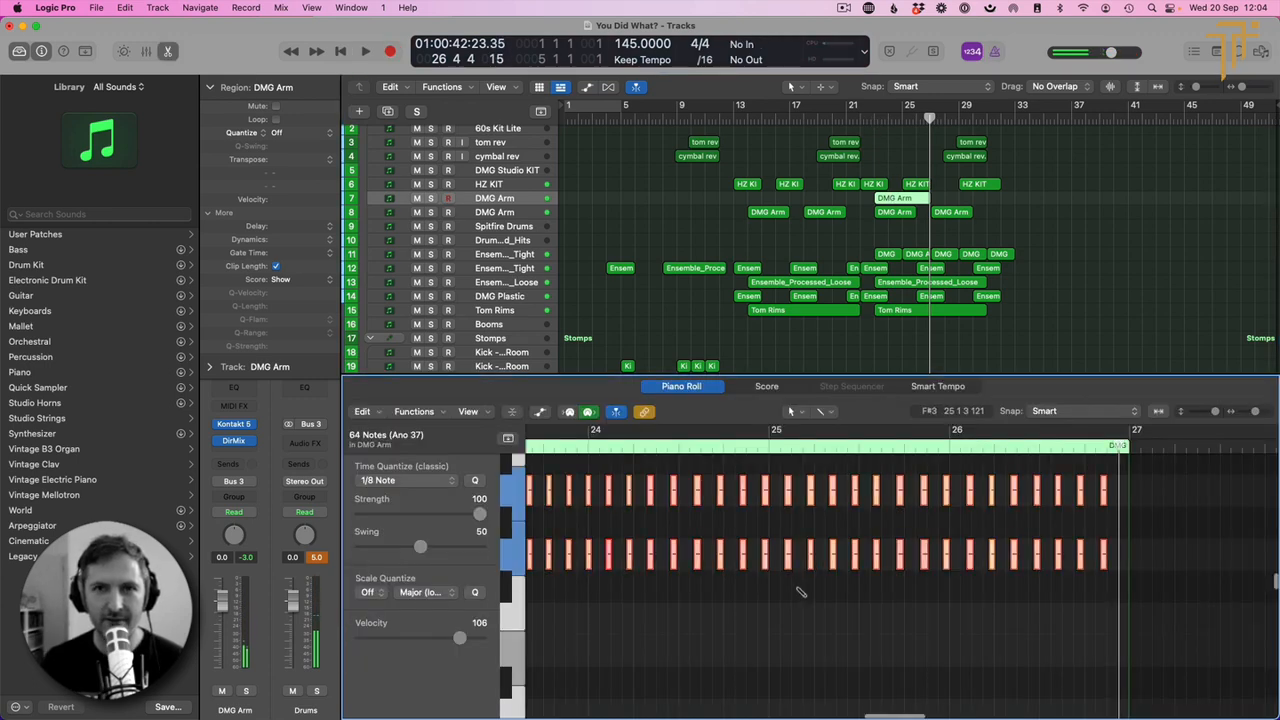
{"action": "left_click", "coordinate": [872, 118]}
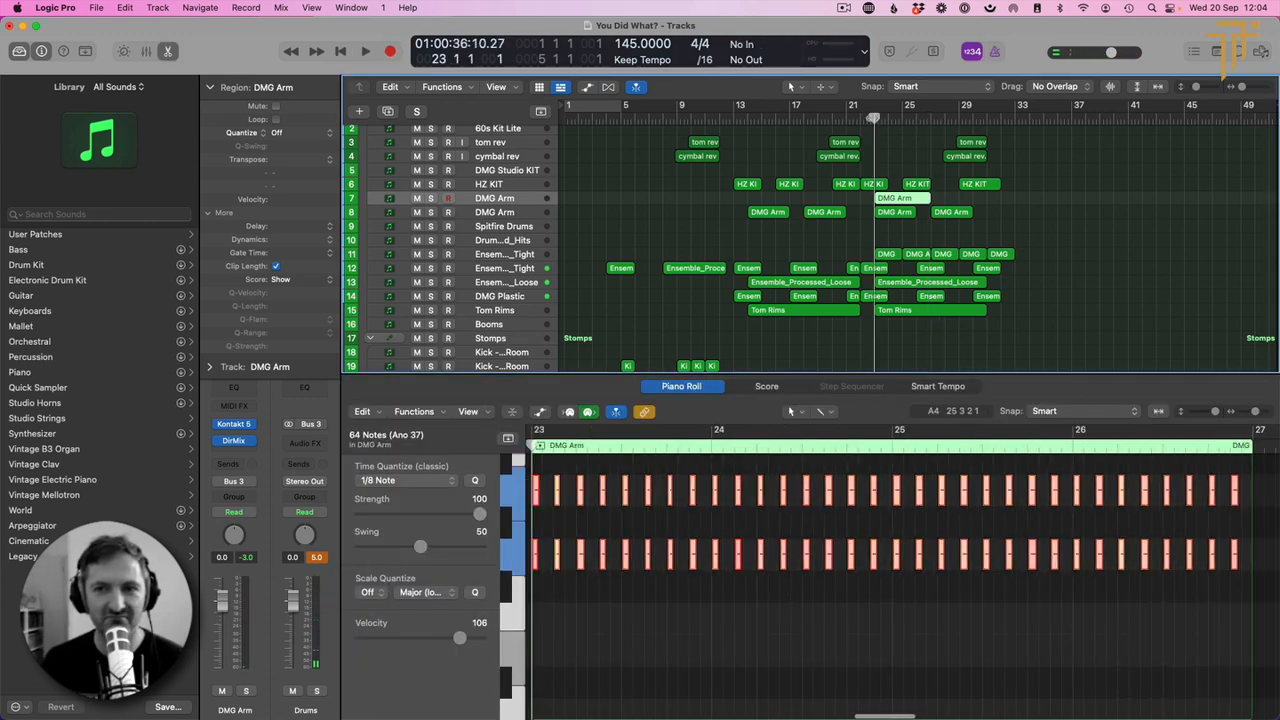
{"action": "key", "text": "space"}
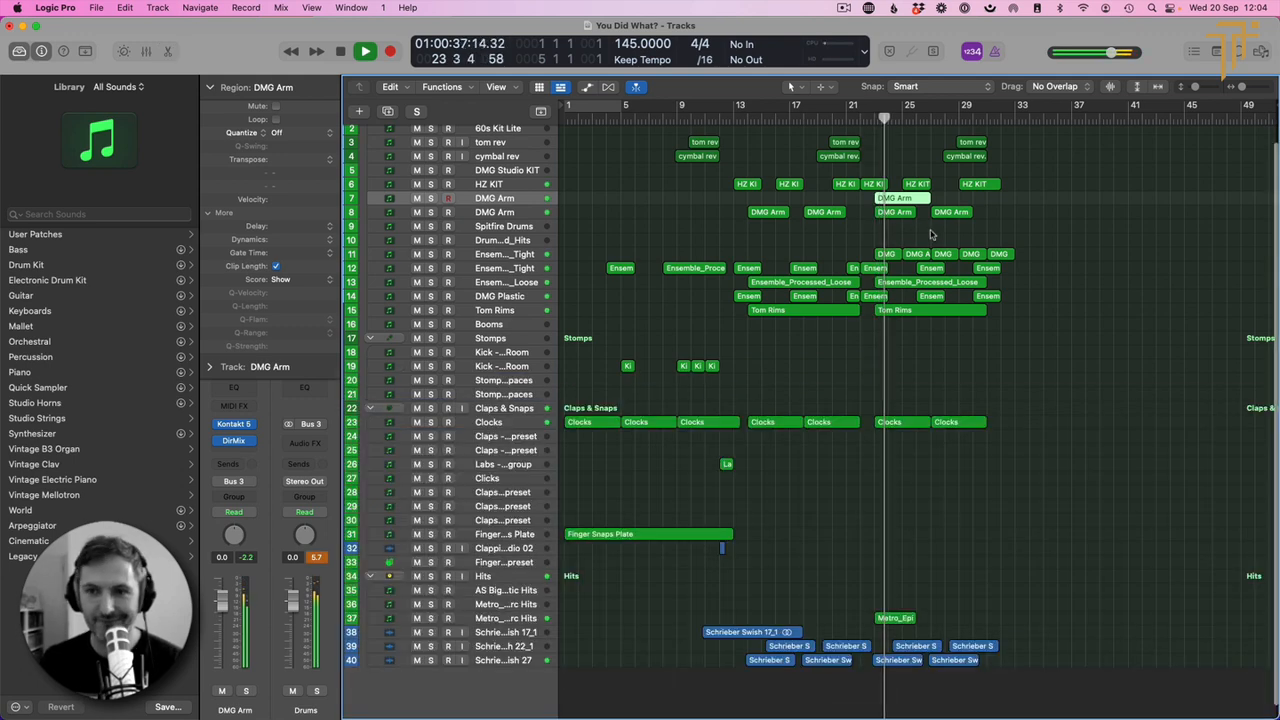
Step: Trim the new DMG Arm region to bars 23 to 25 and repeat it twice so the part runs through bar 31
{"action": "key", "text": "p"}
{"action": "left_click_drag", "start_coordinate": [935, 200], "coordinate": [918, 200]}
{"action": "left_click", "coordinate": [921, 199]}
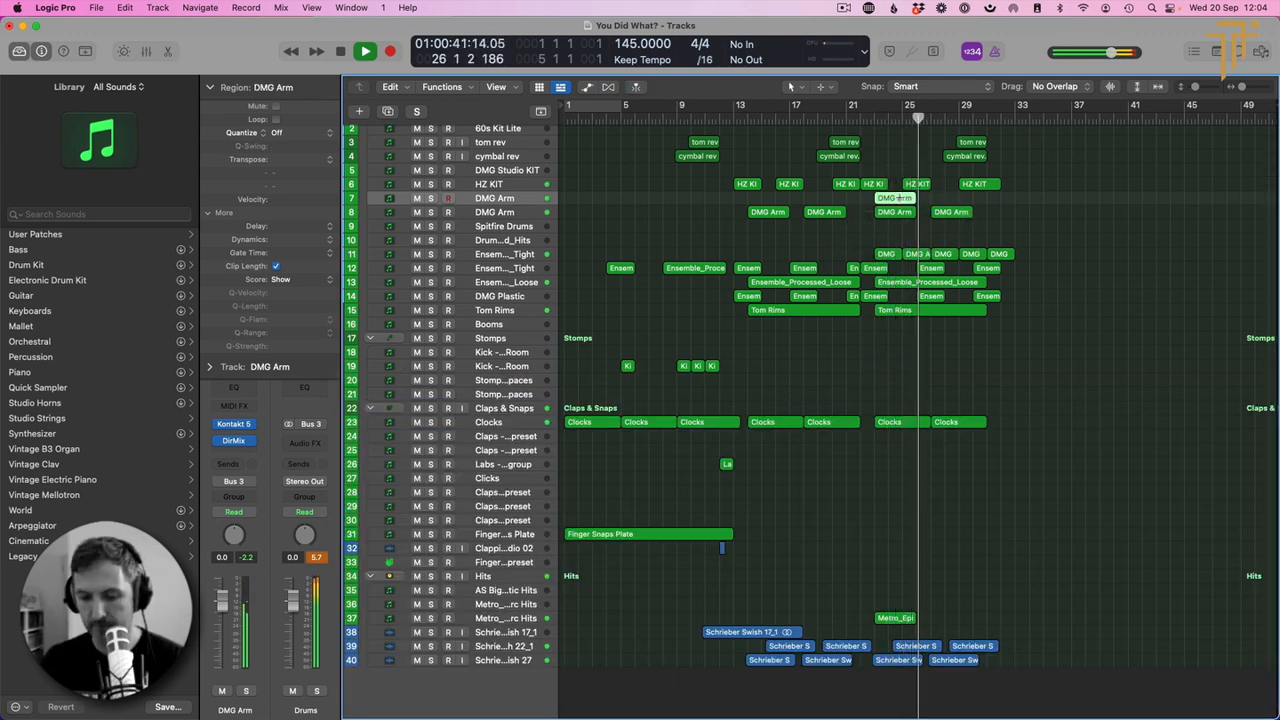
{"action": "key", "text": "r"}
{"action": "key", "text": "super+r"}
{"action": "left_click", "coordinate": [988, 228]}
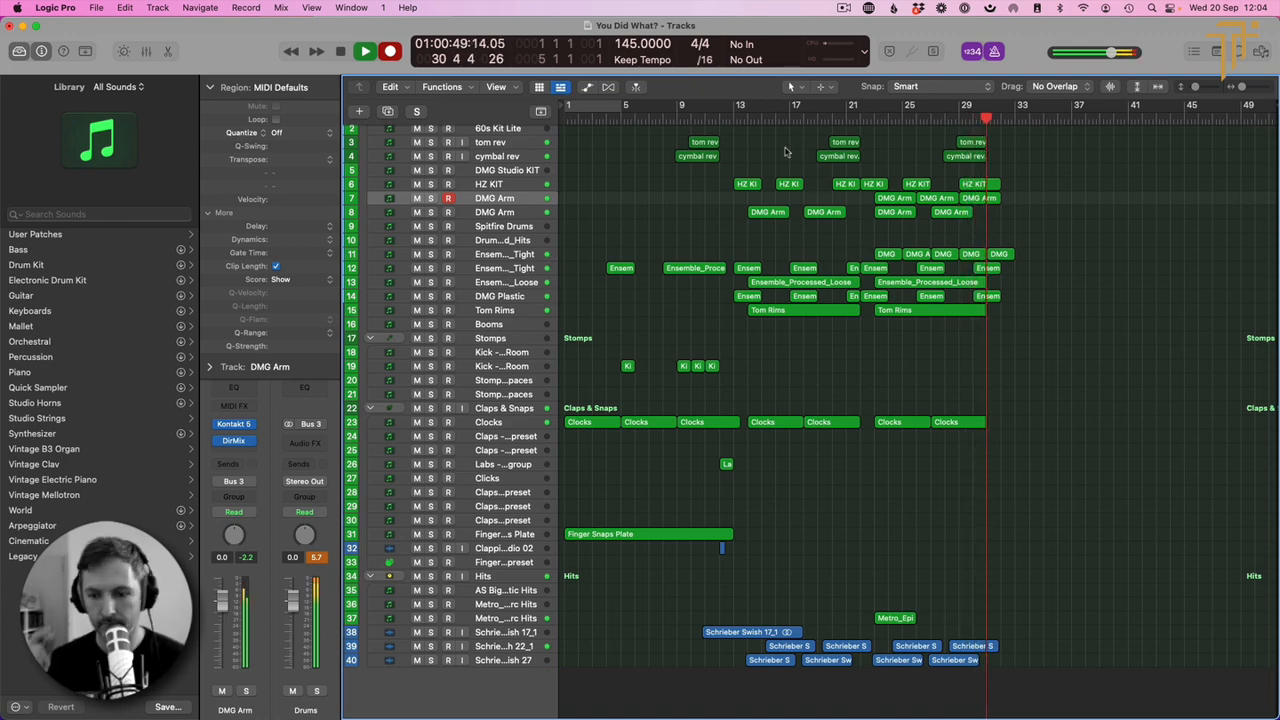
Step: Stop the recording pass and play back the repeated DMG Arm regions around bar 23
{"action": "key", "text": "space"}
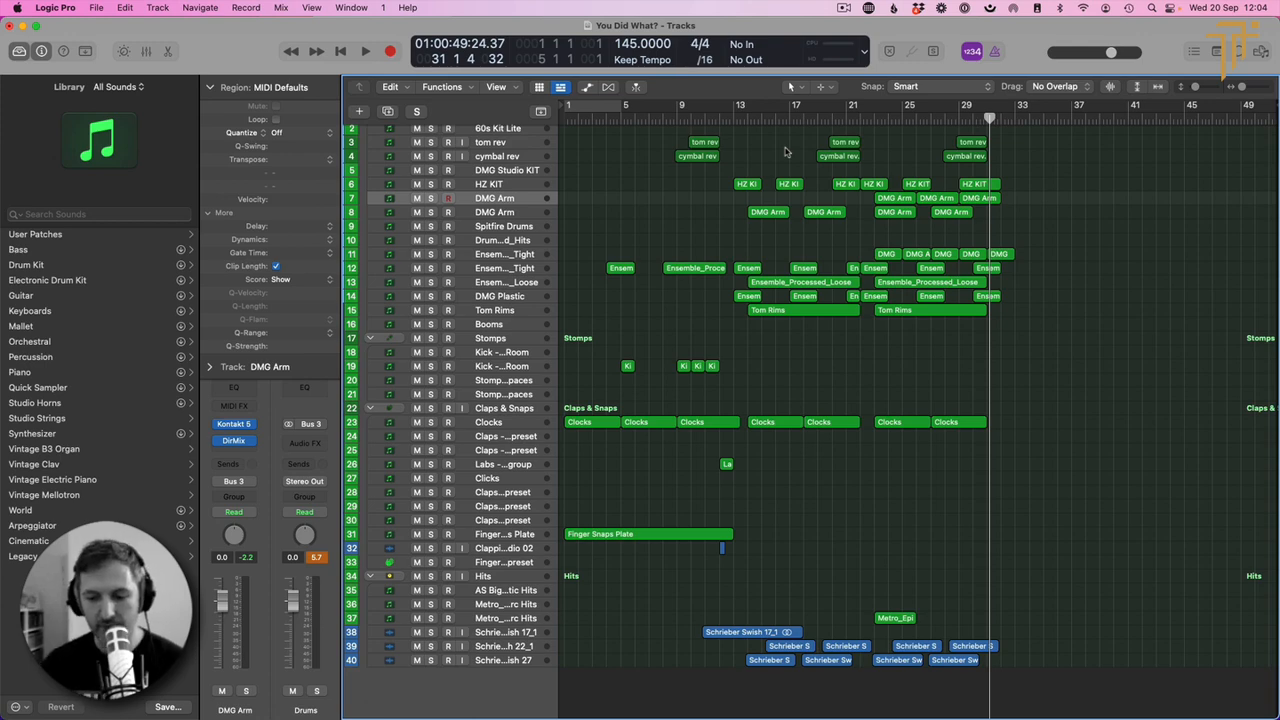
{"action": "key", "text": "Return"}
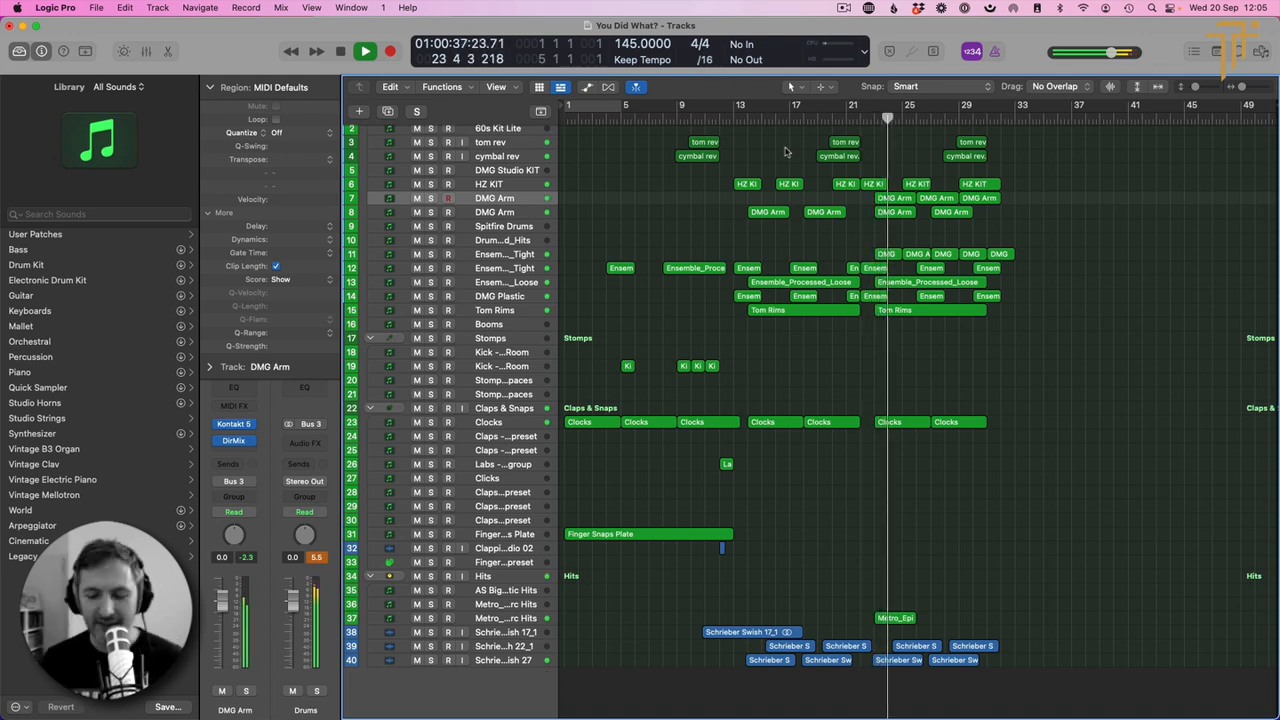
{"action": "key", "text": "space"}
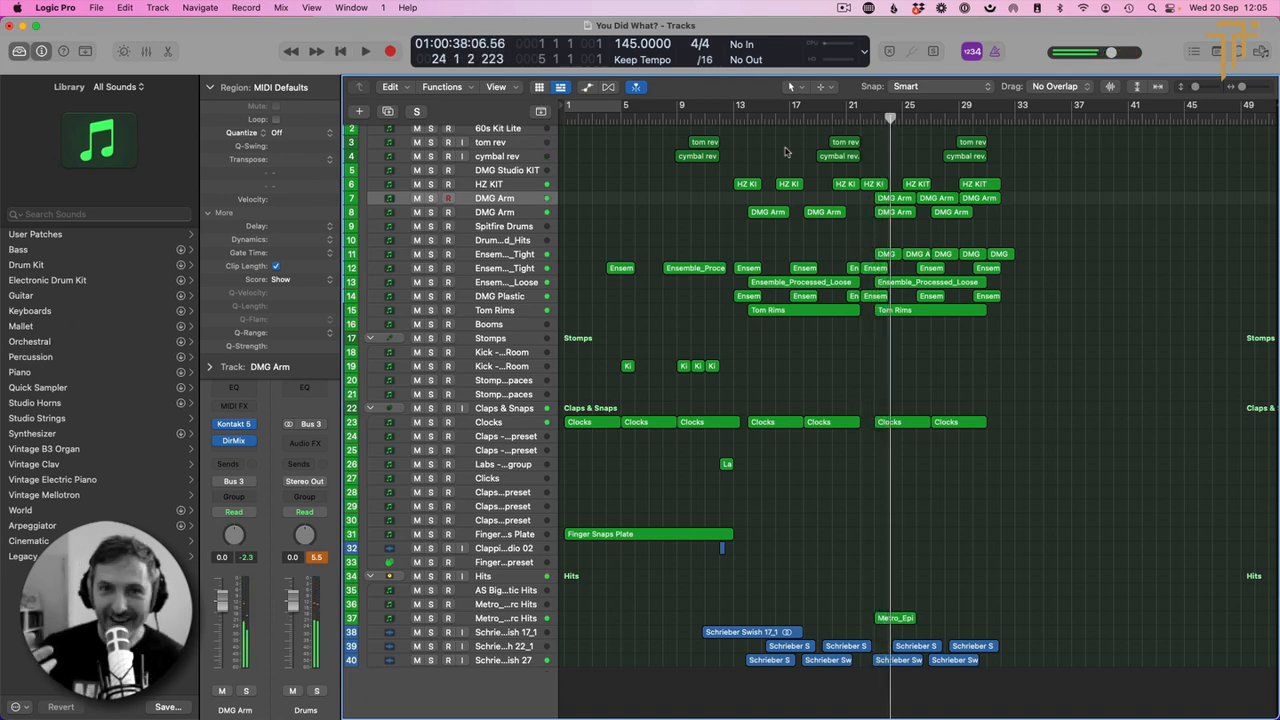